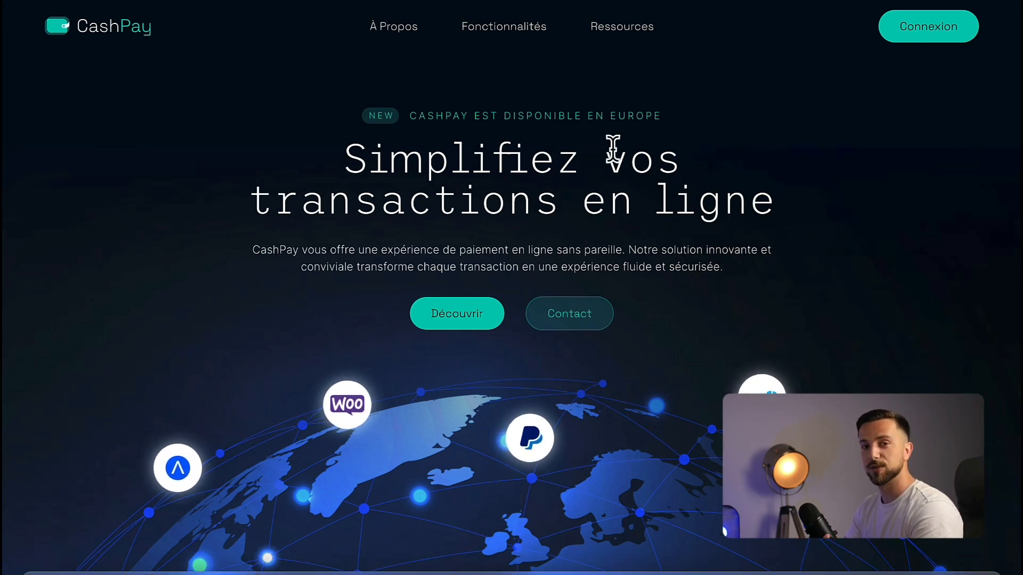
- Set the Conteneur Flexbox experiment to Actif in Elementor's feature settings
mouse_move(399, 41)
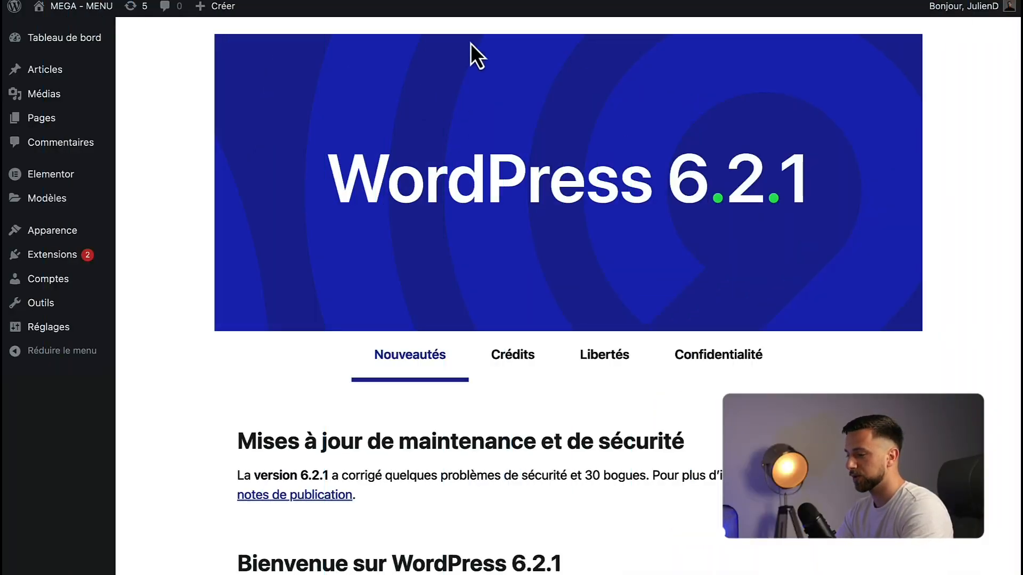
left_click(52, 180)
left_click(386, 92)
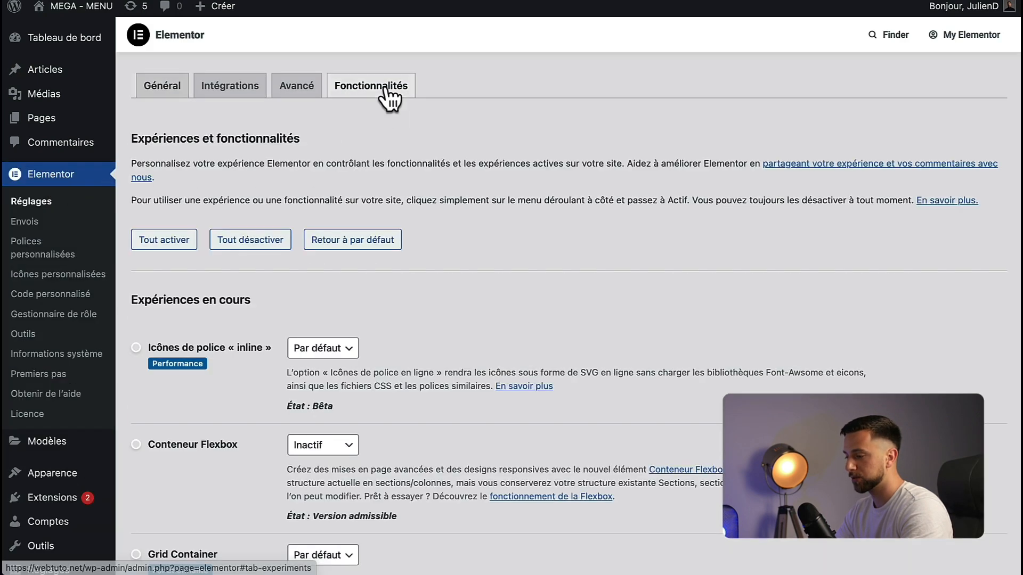
scroll(385, 273, "down", 3)
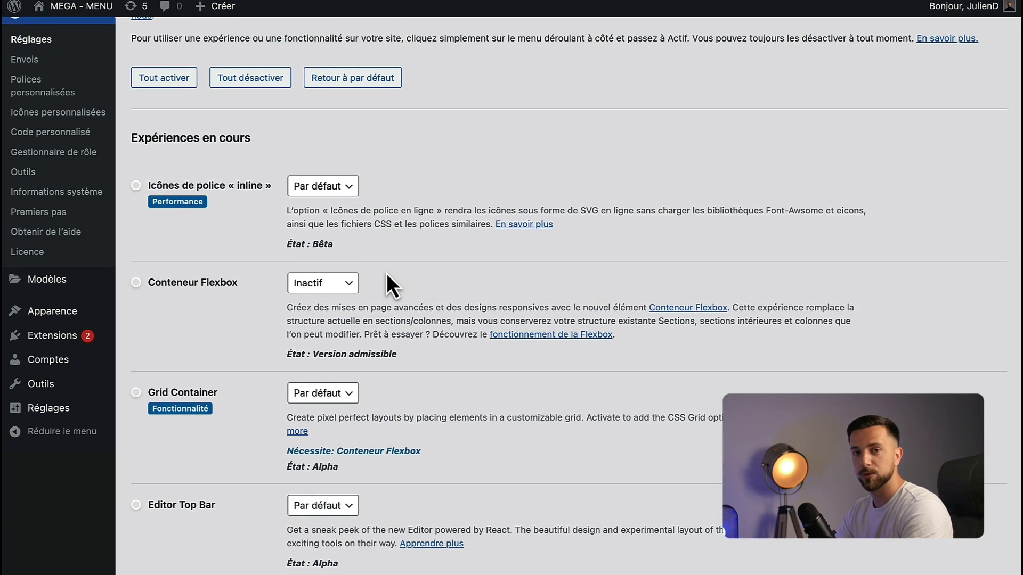
scroll(386, 273, "down", 1)
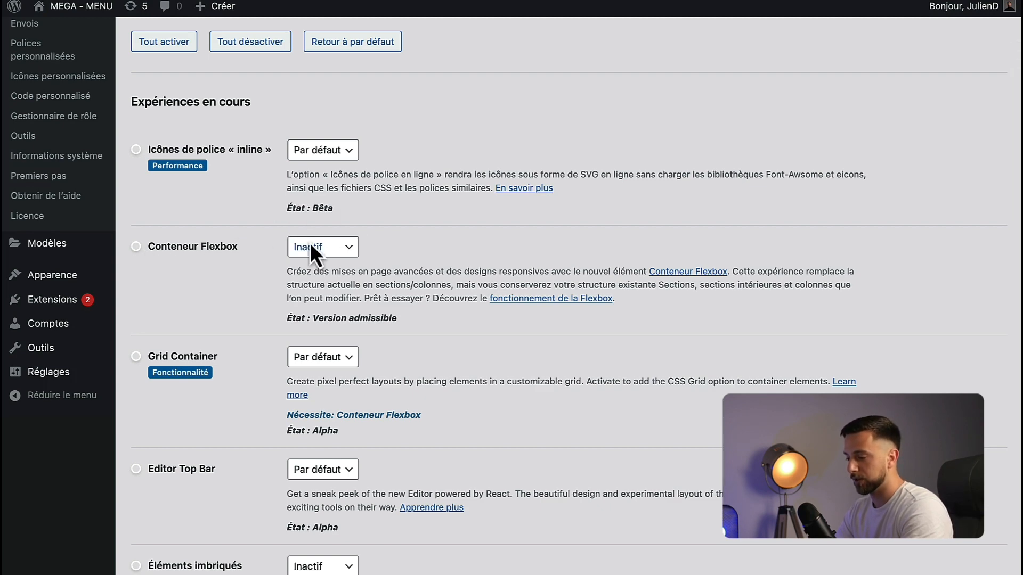
left_click(336, 251)
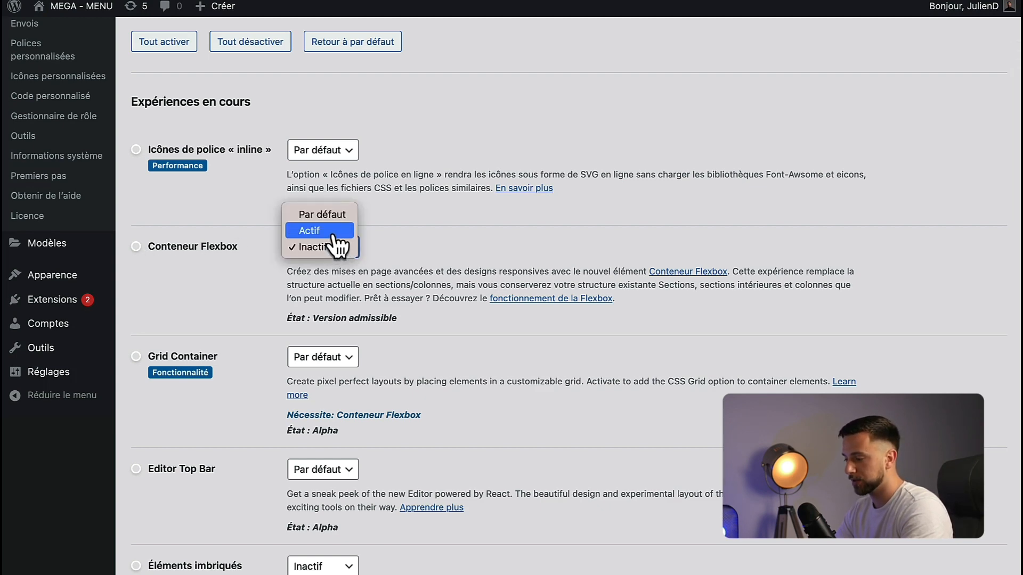
left_click(309, 230)
- Set the Éléments imbriqués experiment to Actif
scroll(325, 308, "down", 4)
scroll(325, 308, "down", 1)
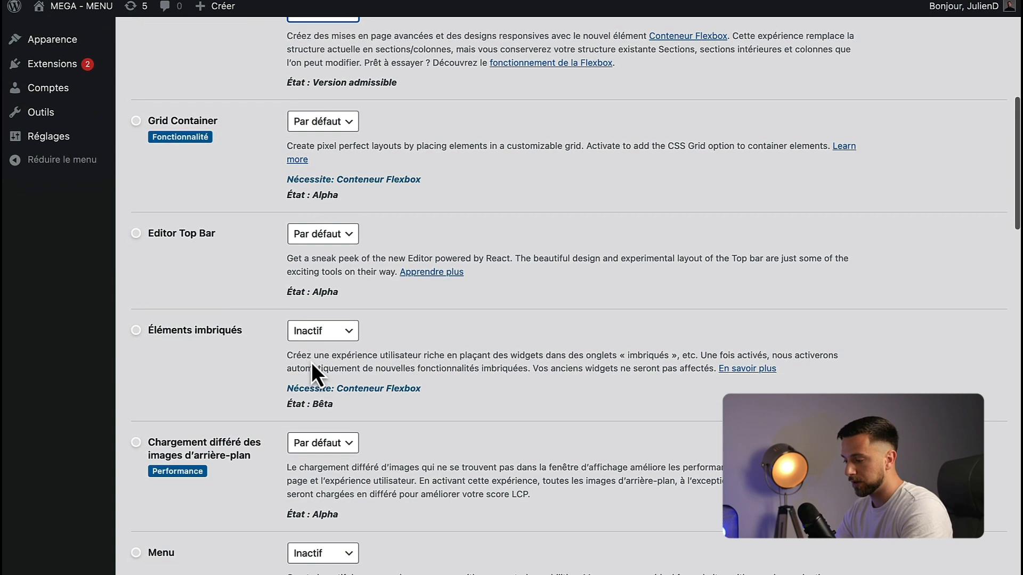
left_click(326, 332)
left_click(330, 315)
- Set the Menu experiment to Actif and save the feature changes
scroll(331, 325, "down", 6)
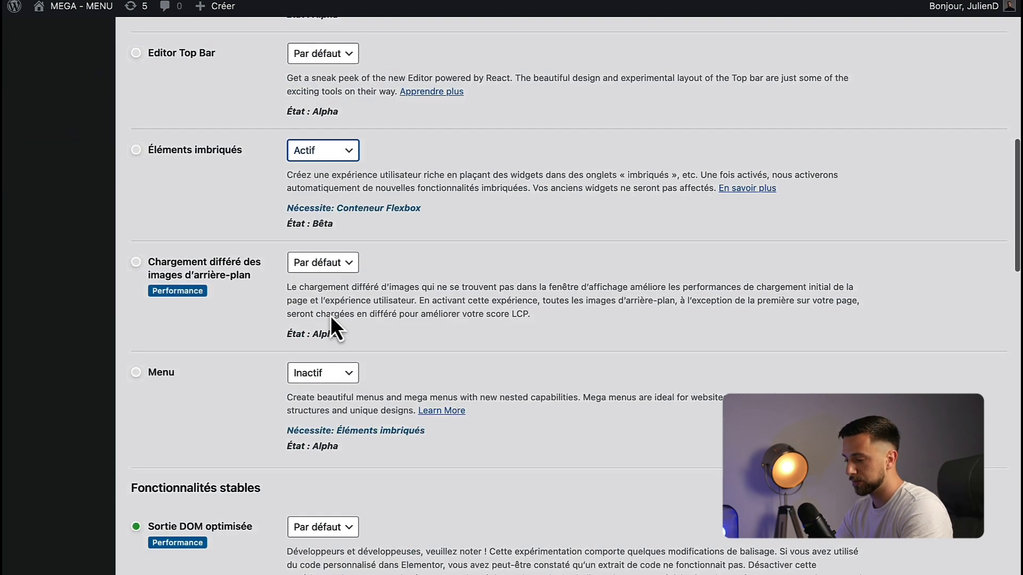
left_click(336, 291)
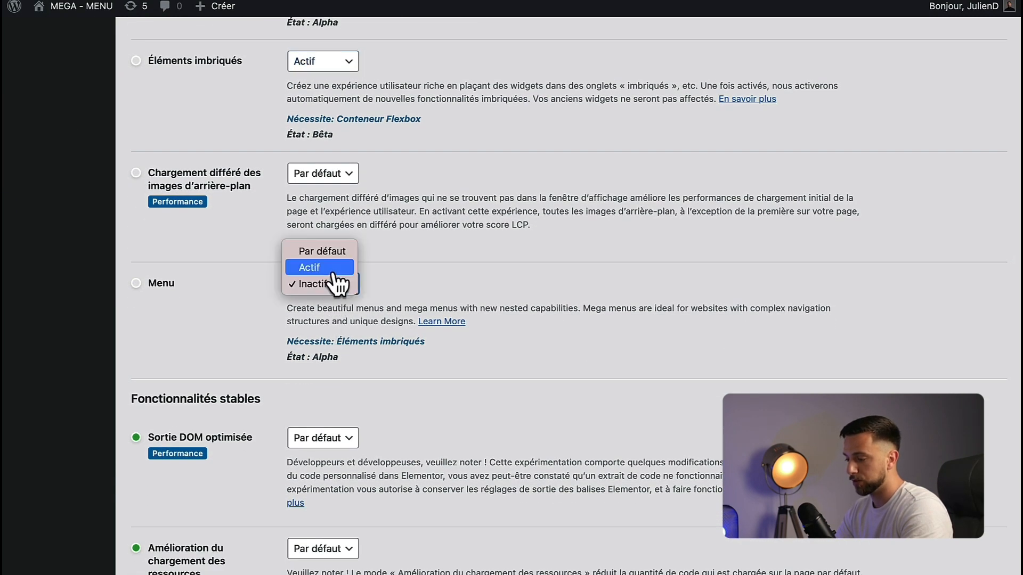
left_click(333, 271)
scroll(269, 375, "down", 15)
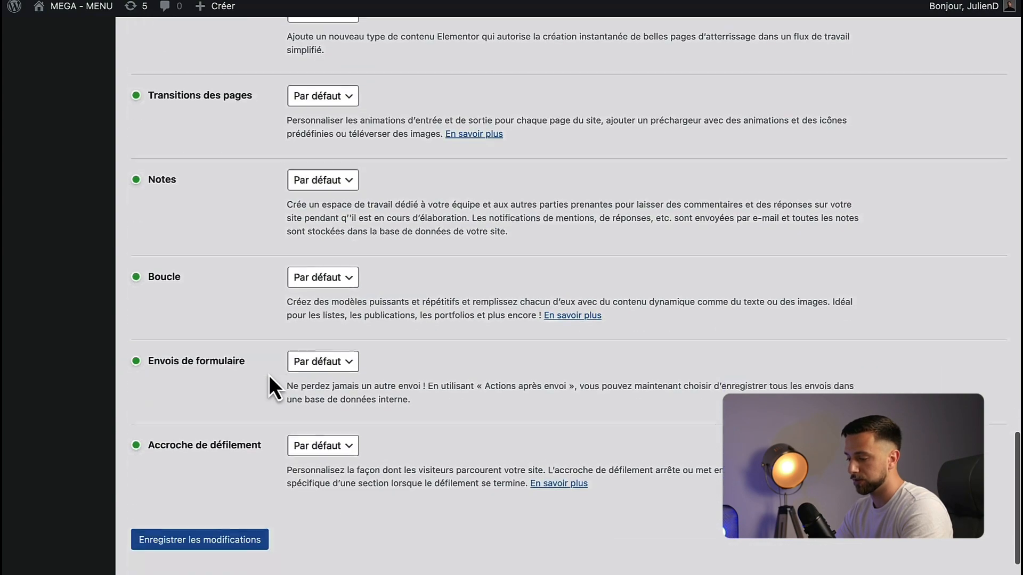
left_click(224, 497)
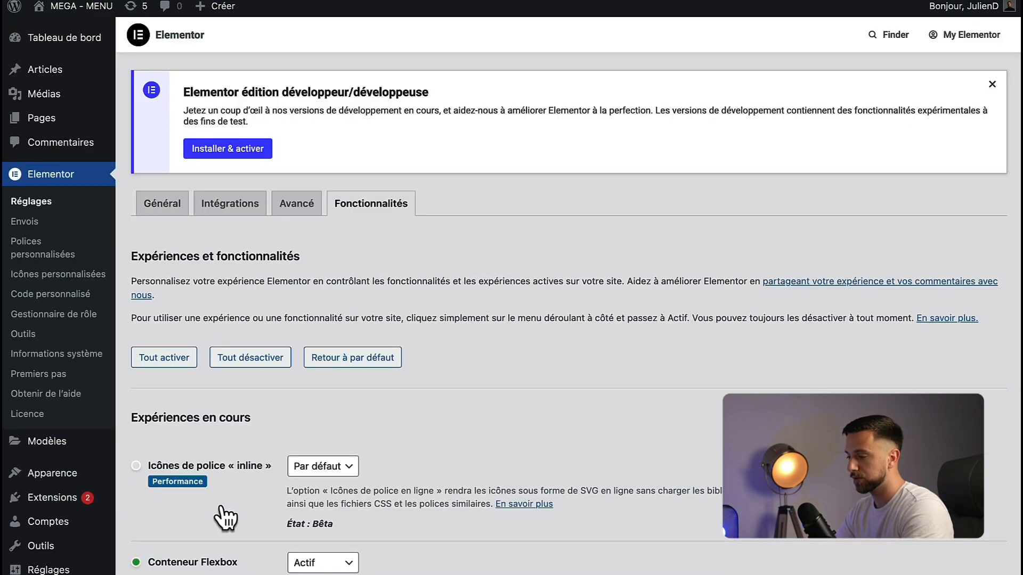
- Open the Header - MegaMenu template for editing and place a Menu widget in the empty container between the logo and the button
scroll(313, 367, "down", 2)
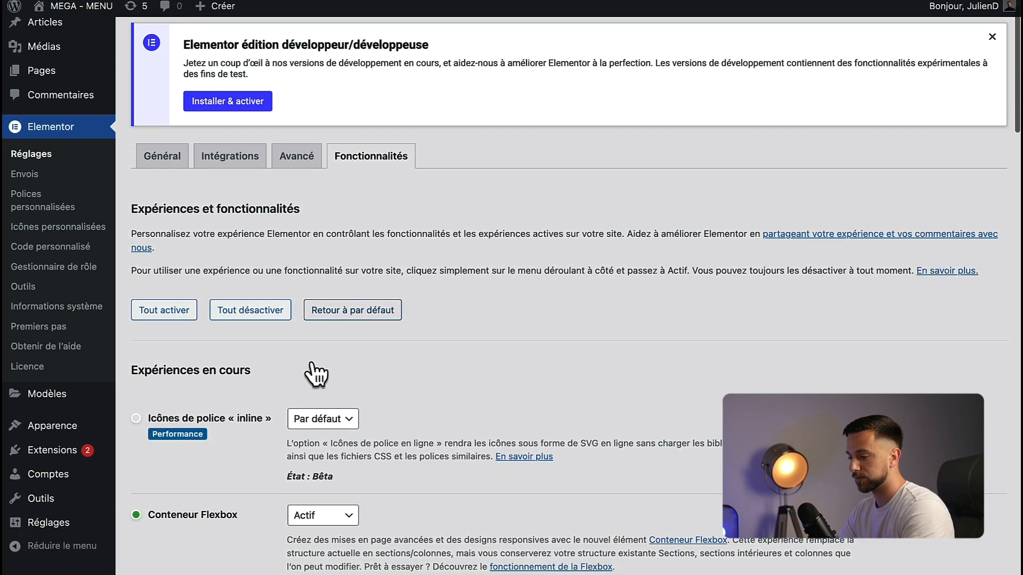
mouse_move(63, 362)
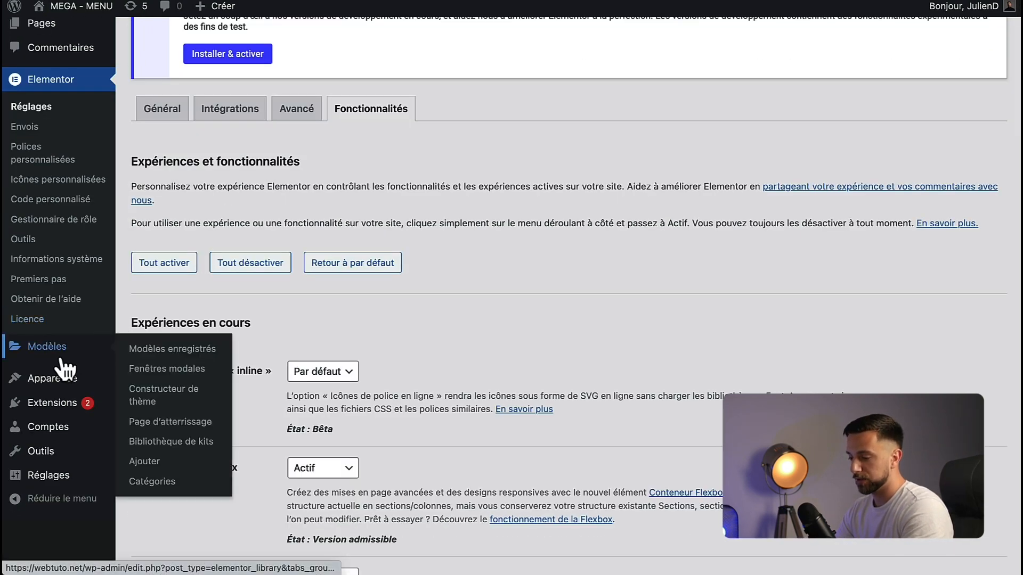
left_click(165, 408)
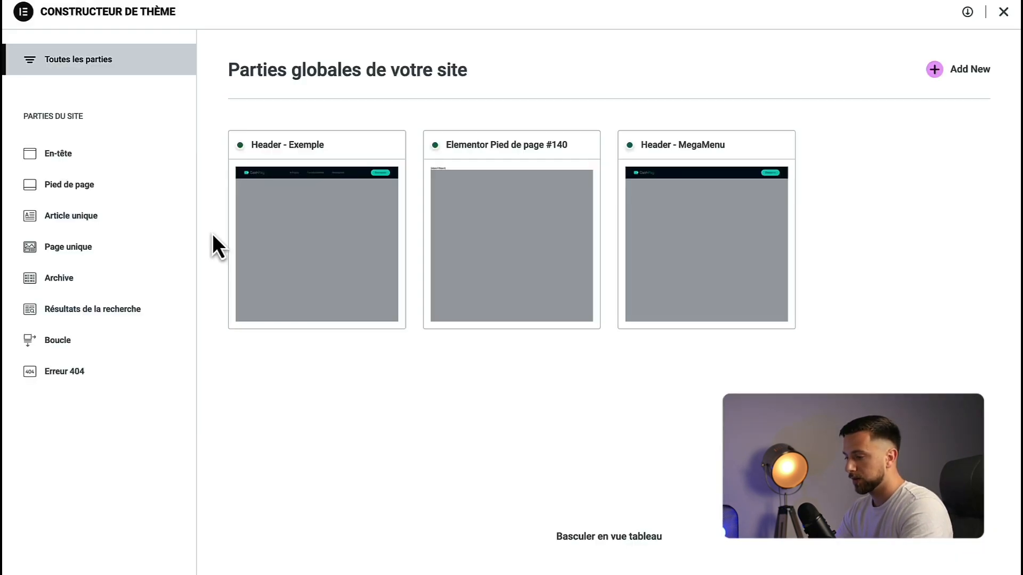
left_click(103, 160)
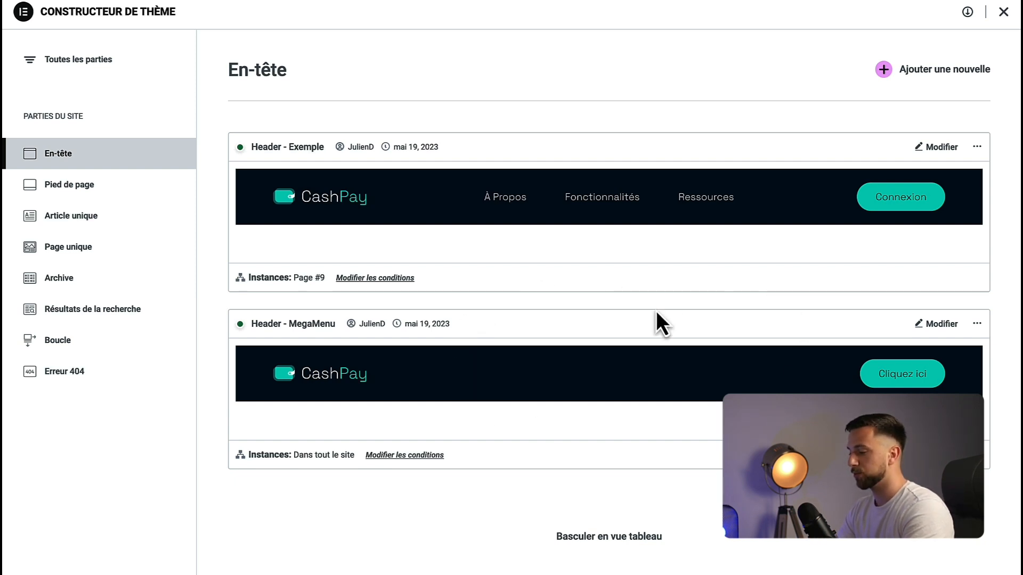
left_click(938, 337)
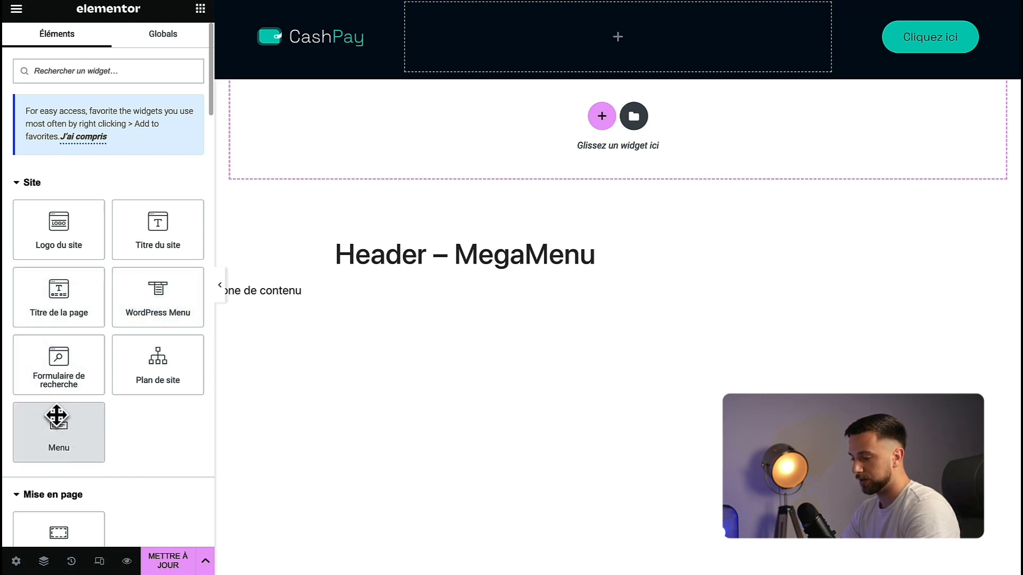
left_click_drag(52, 429, 570, 29)
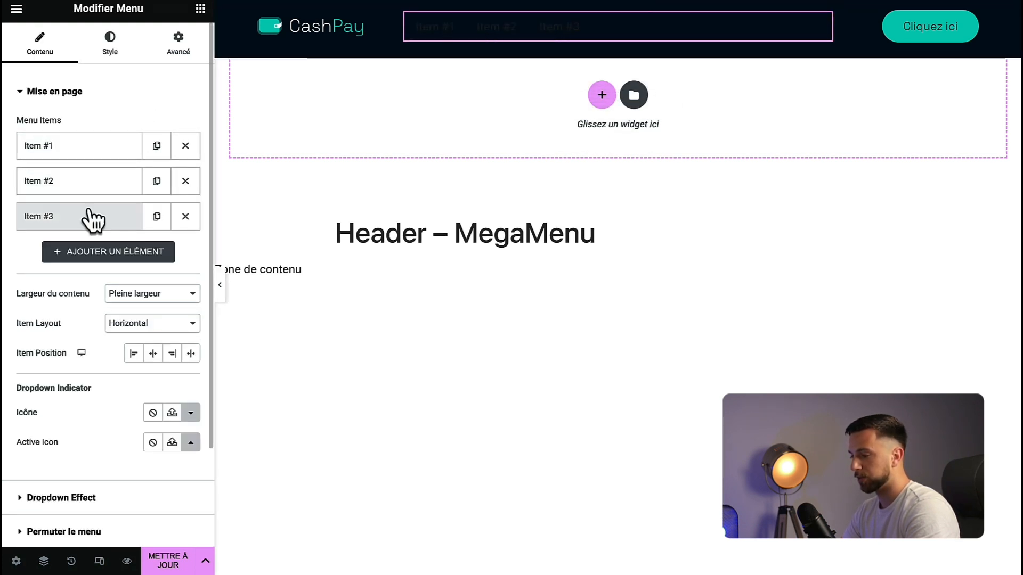
left_click(98, 155)
left_click(99, 157)
left_click(99, 183)
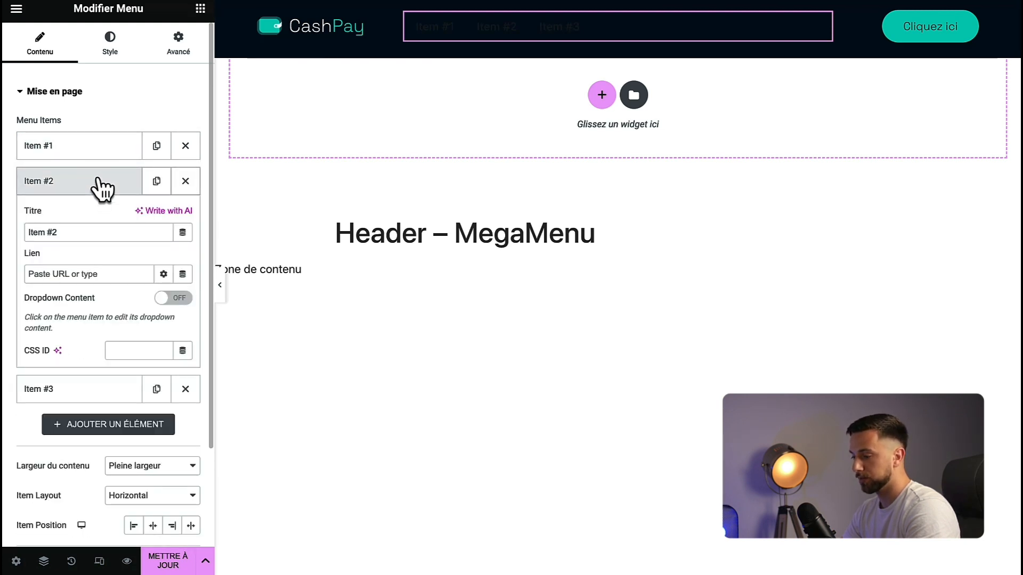
left_click(97, 189)
left_click(97, 211)
left_click(96, 211)
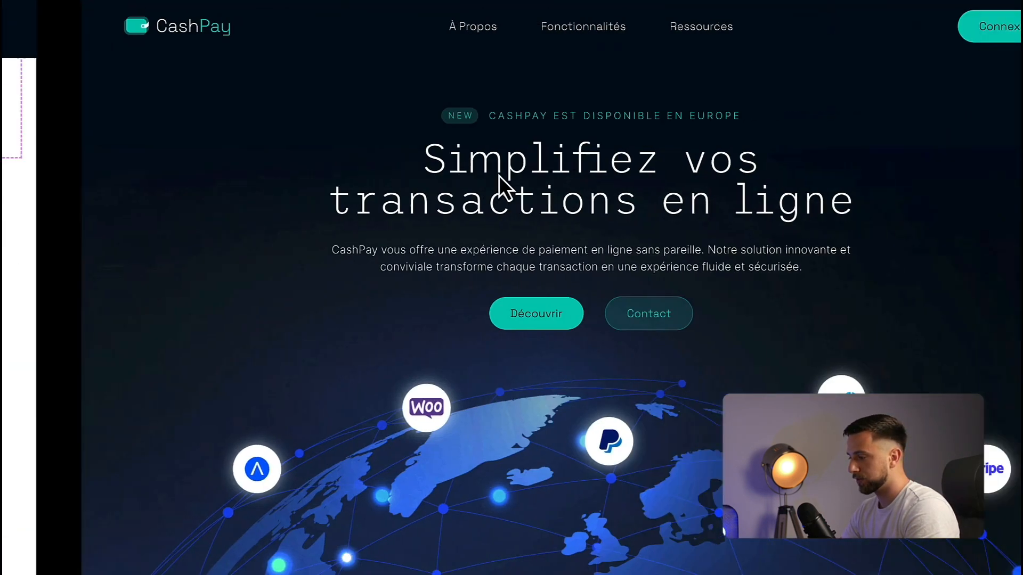
- Title the first menu item À Propos, matching the reference site's navigation
left_click_drag(353, 29, 426, 27)
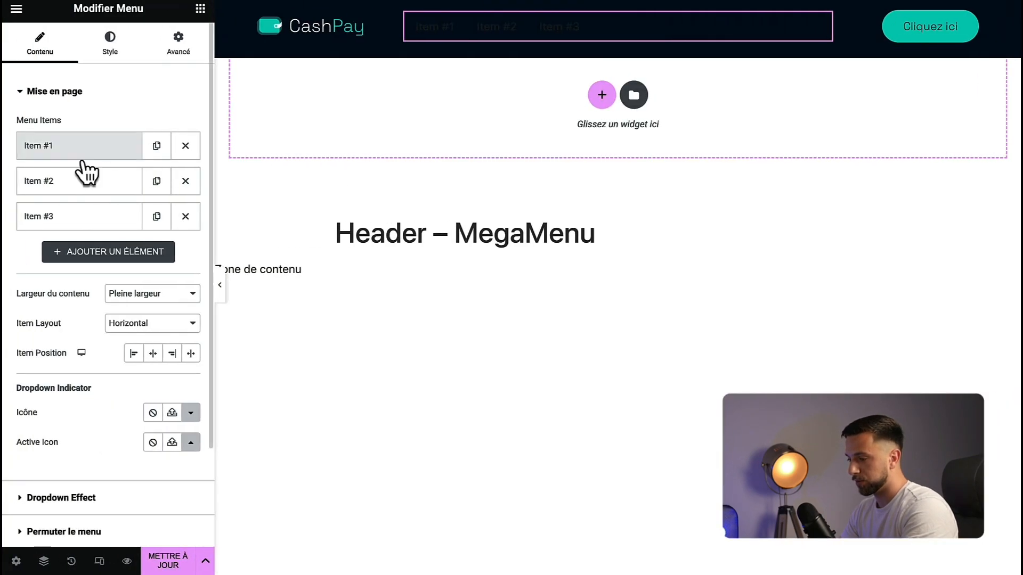
left_click(76, 152)
triple_click(85, 195)
type("À Propos")
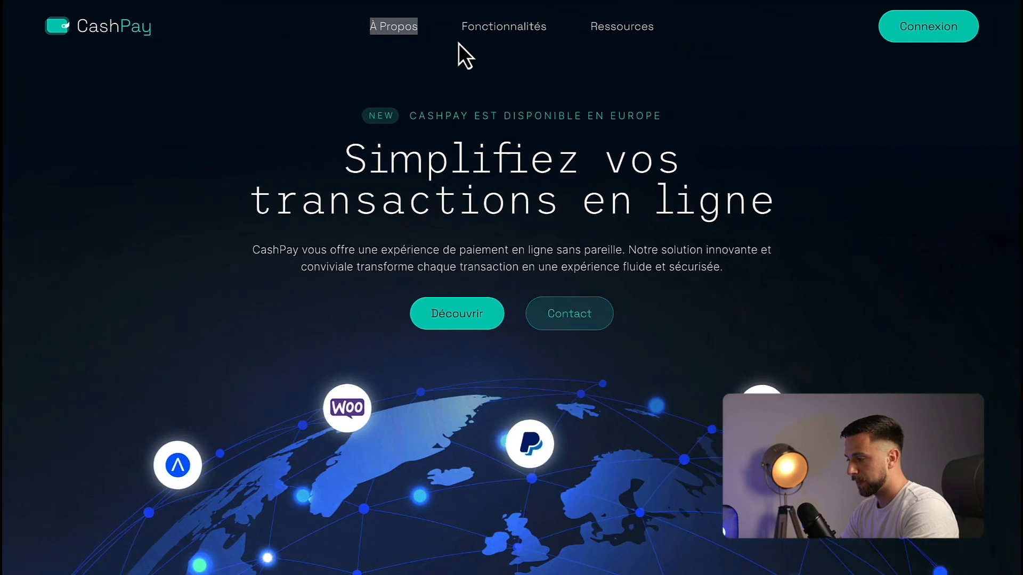
- Title the second menu item Fonctionnalités
left_click_drag(444, 30, 546, 30)
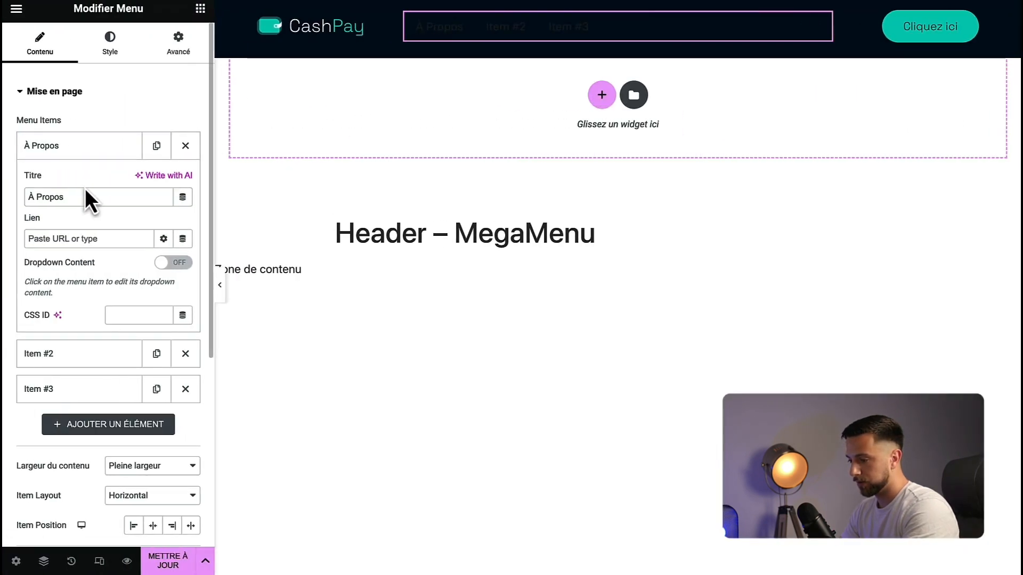
left_click(91, 153)
left_click(99, 181)
triple_click(97, 234)
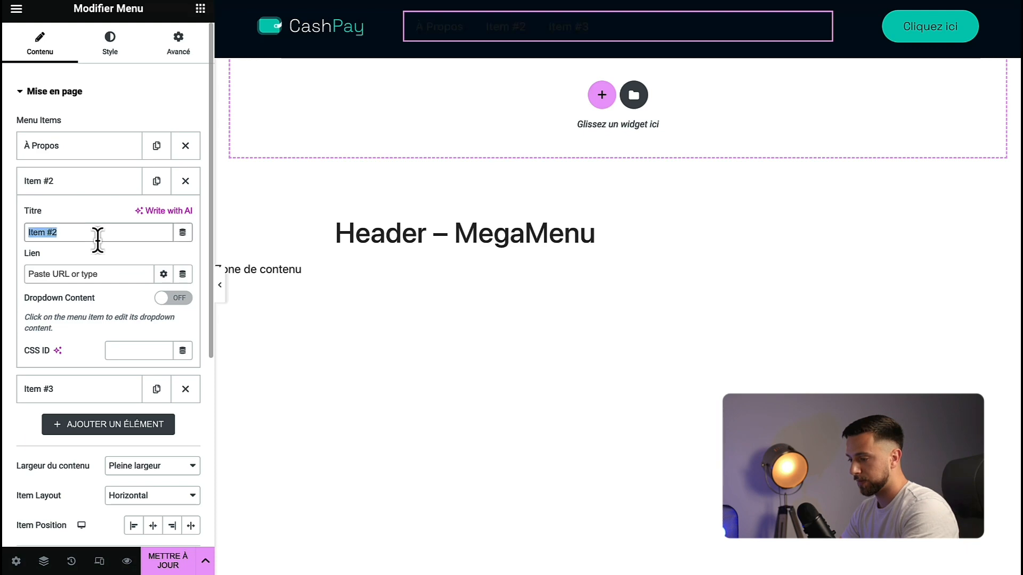
type("Fonctionnalités")
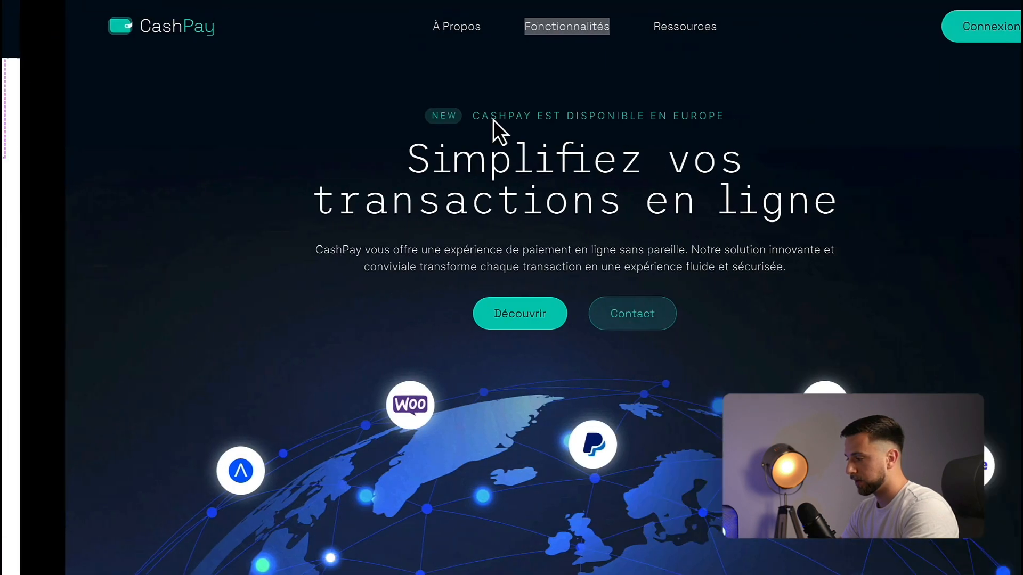
- Title the third menu item Ressources
mouse_move(602, 39)
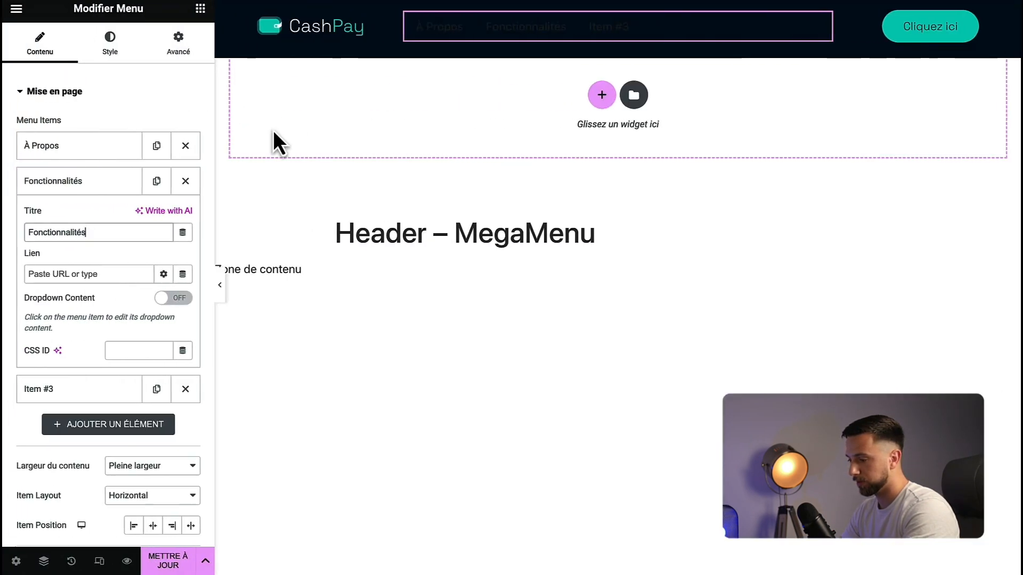
left_click(81, 184)
left_click(86, 216)
triple_click(86, 268)
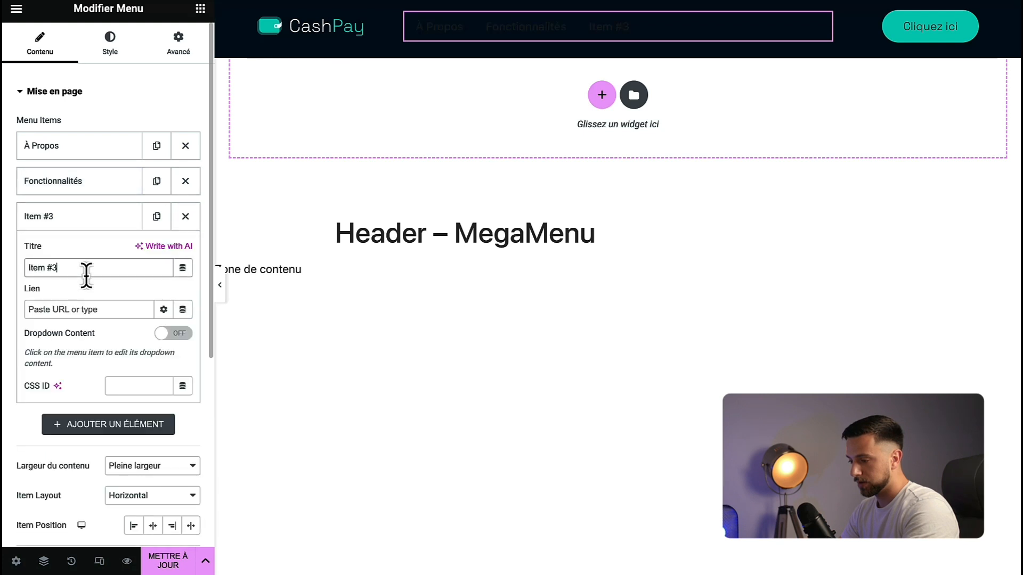
type("Ressources")
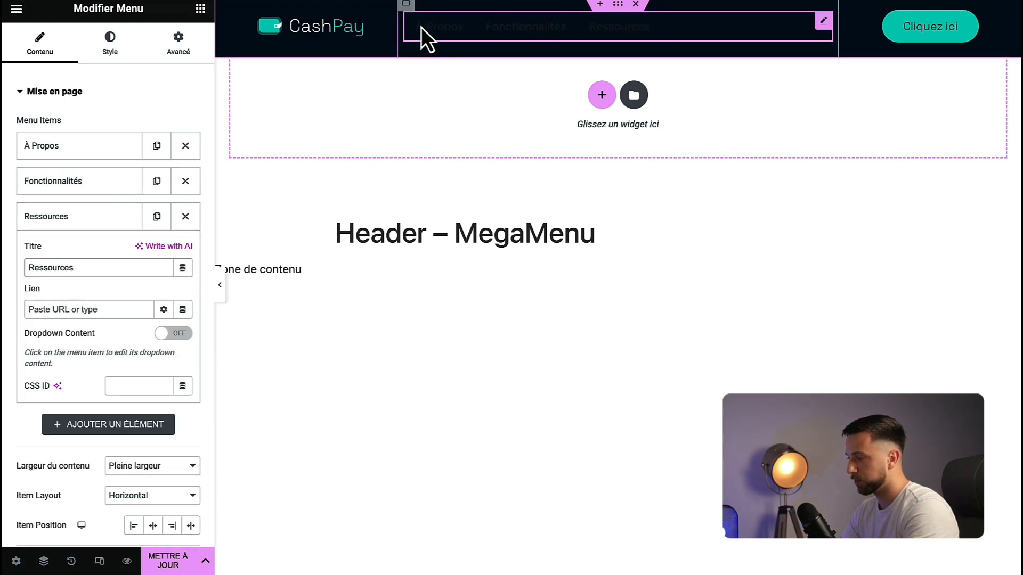
- Set the menu items' normal text colour to white
left_click(106, 53)
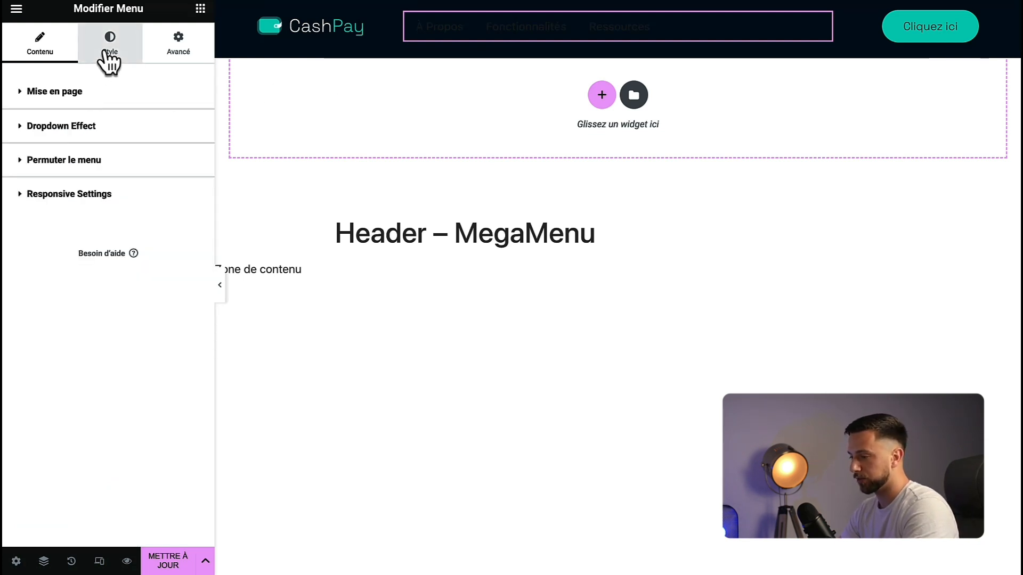
left_click(107, 53)
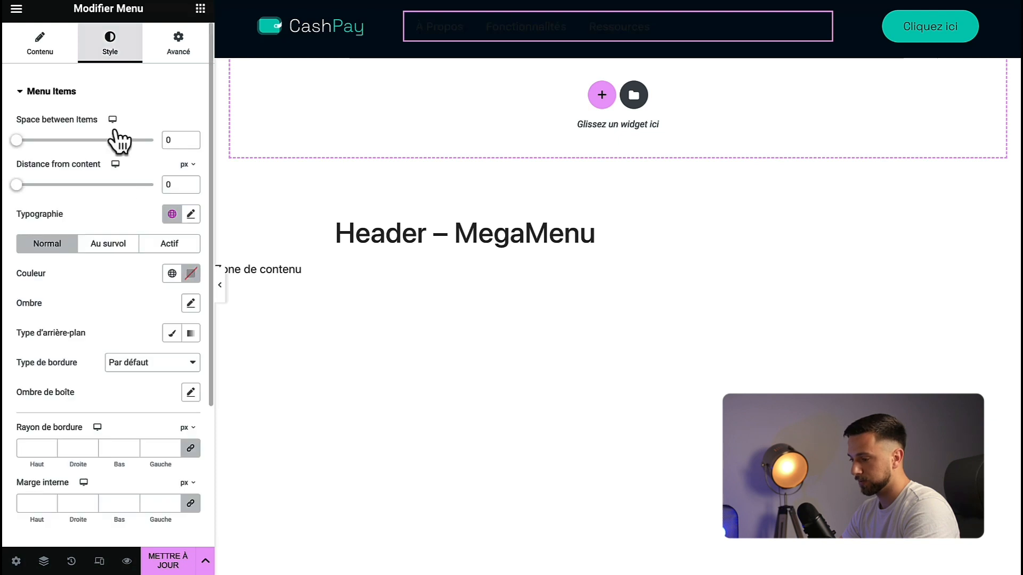
left_click(192, 278)
left_click_drag(166, 369, 81, 292)
- Set the menu items' hover text colour to semi-transparent white, #FFFFFF7D
left_click(107, 244)
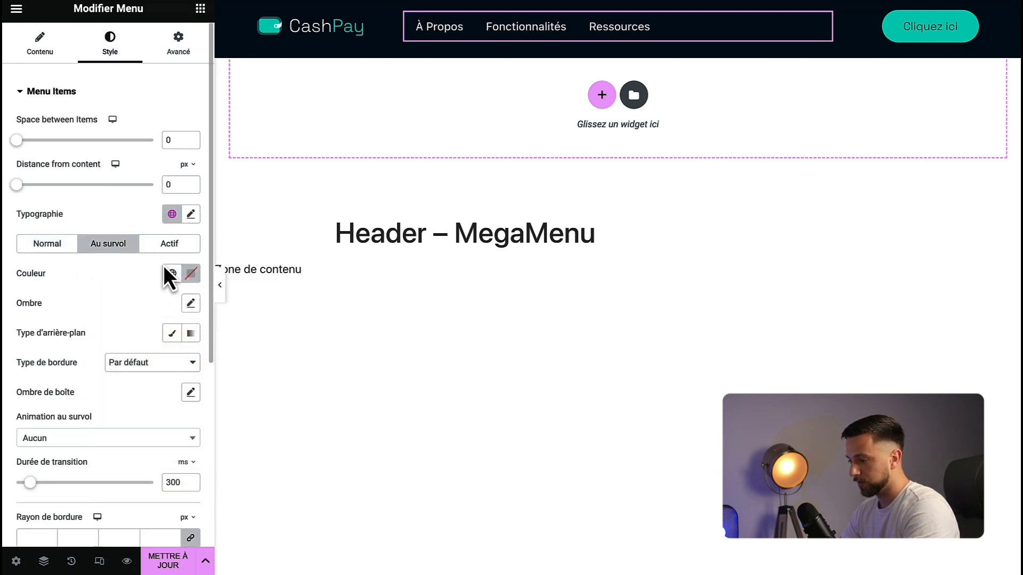
left_click(192, 274)
left_click_drag(141, 366, 98, 320)
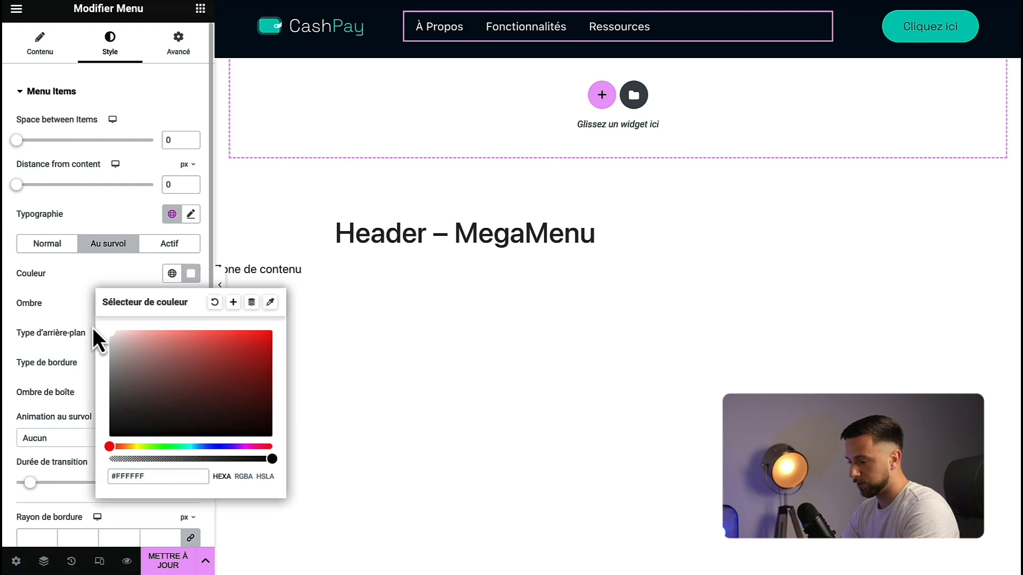
type("B8")
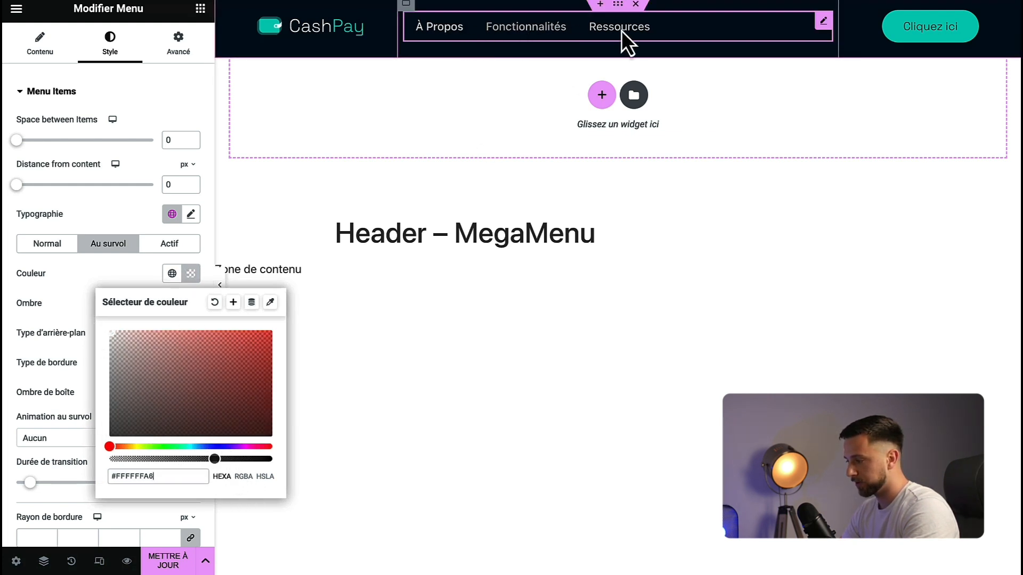
left_click_drag(208, 459, 189, 463)
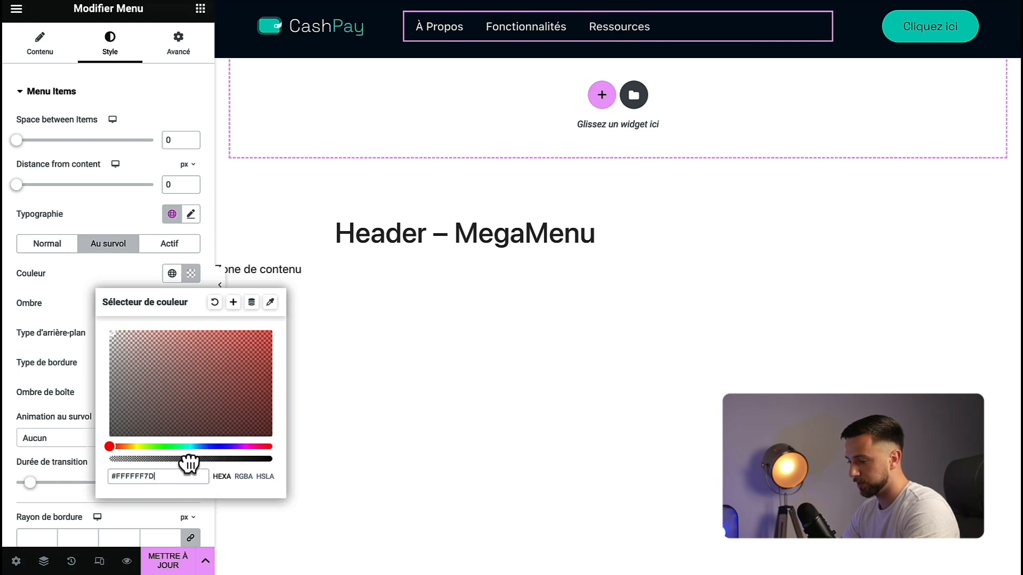
left_click(130, 276)
- Set the menu items' active text colour to white, #FFFFFF
left_click(169, 243)
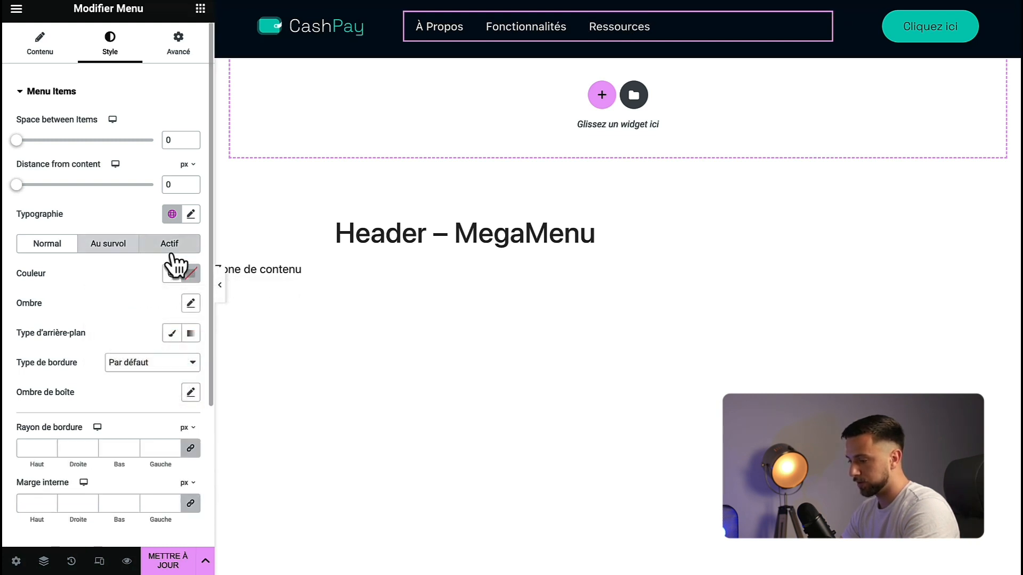
left_click(191, 274)
left_click_drag(133, 343, 74, 295)
left_click(67, 270)
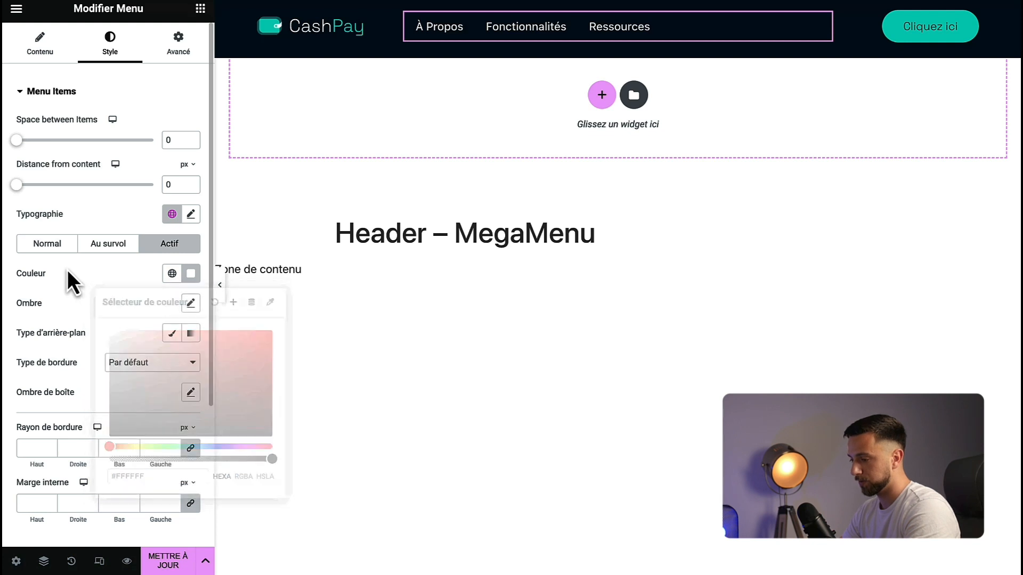
- Increase the space between the menu items slightly and return to the widget's content settings
left_click_drag(16, 140, 37, 141)
left_click(37, 51)
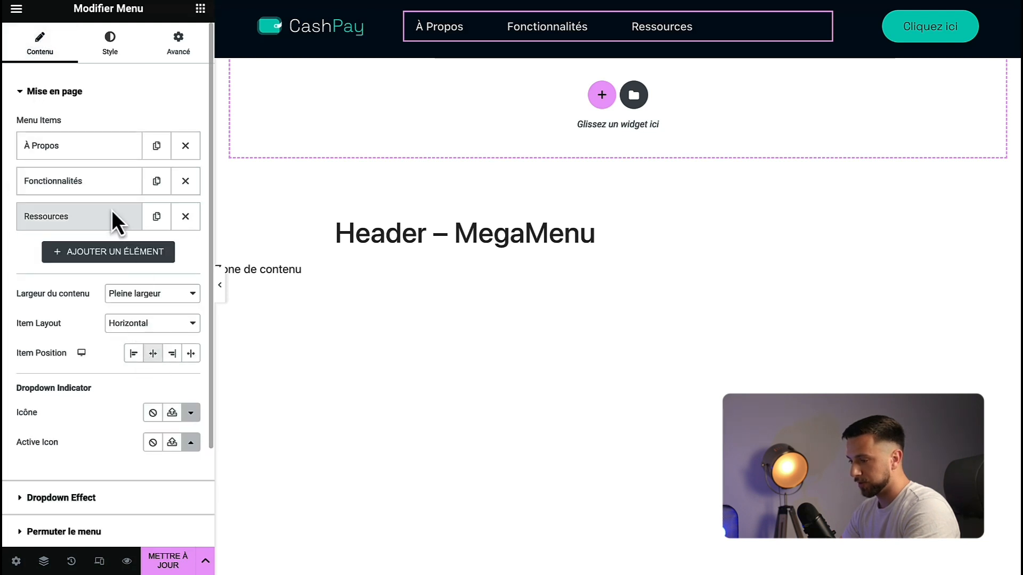
- Centre the menu items horizontally and set their font family to Space Grotesk
left_click(153, 353)
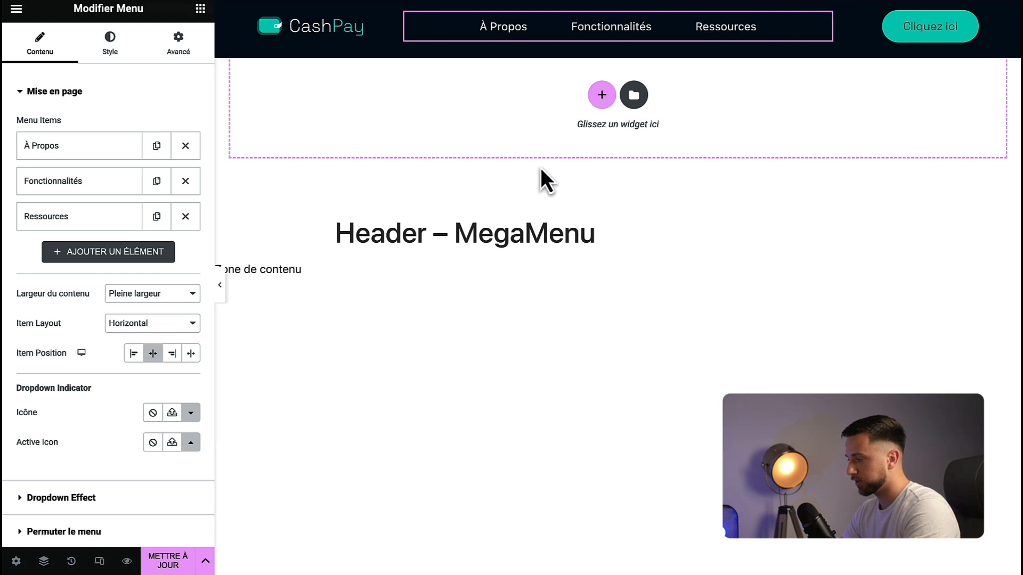
left_click(119, 53)
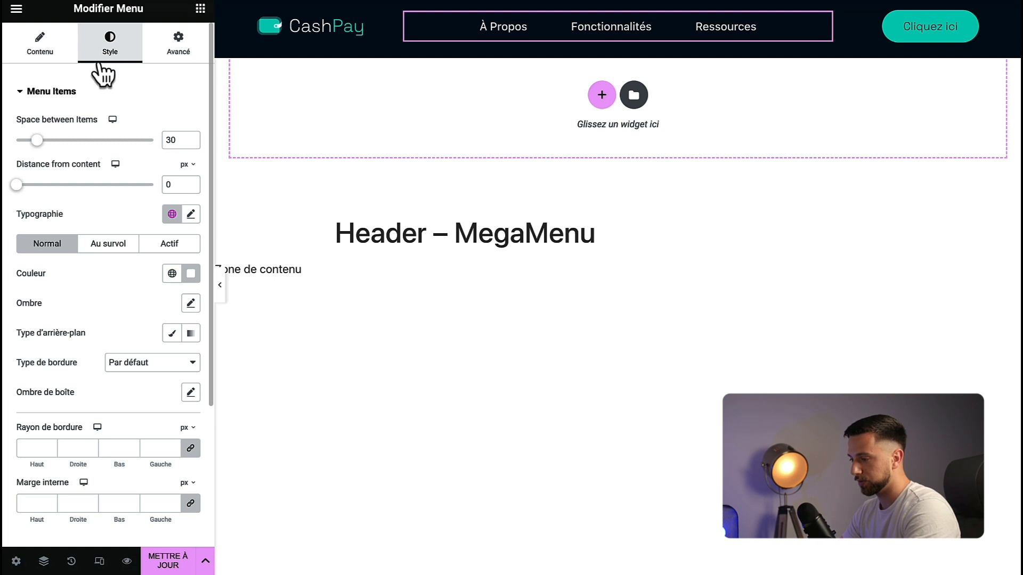
left_click(191, 215)
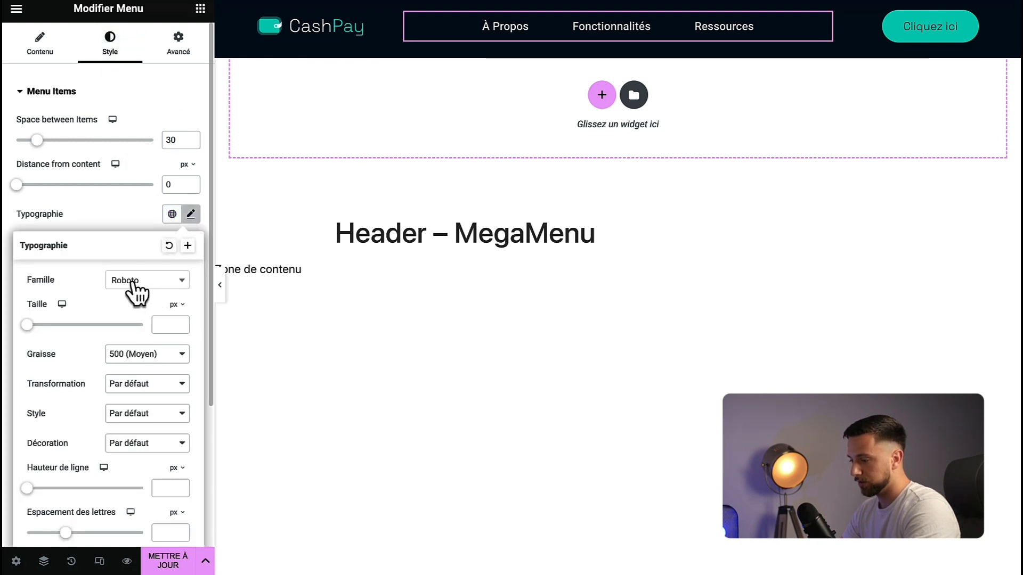
left_click(181, 282)
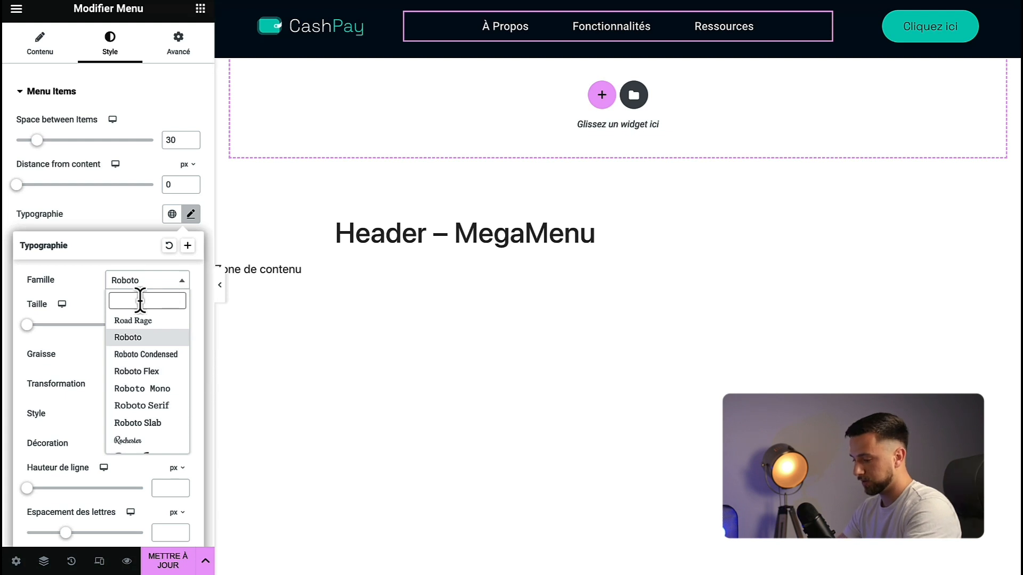
type("Spac")
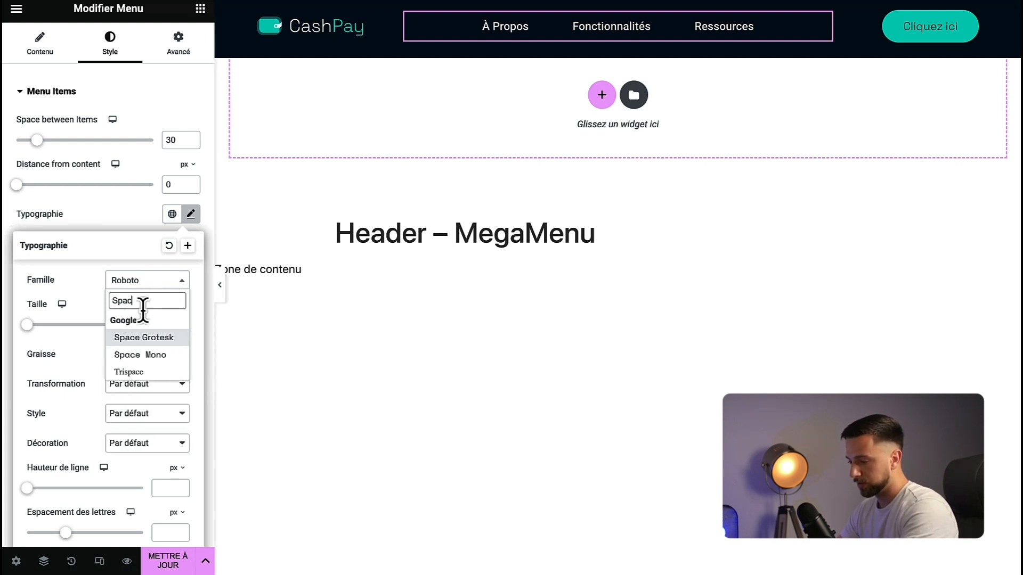
left_click(139, 338)
- Set the menu items' font weight to 300 (Fin) and font size to 16 px
left_click(141, 354)
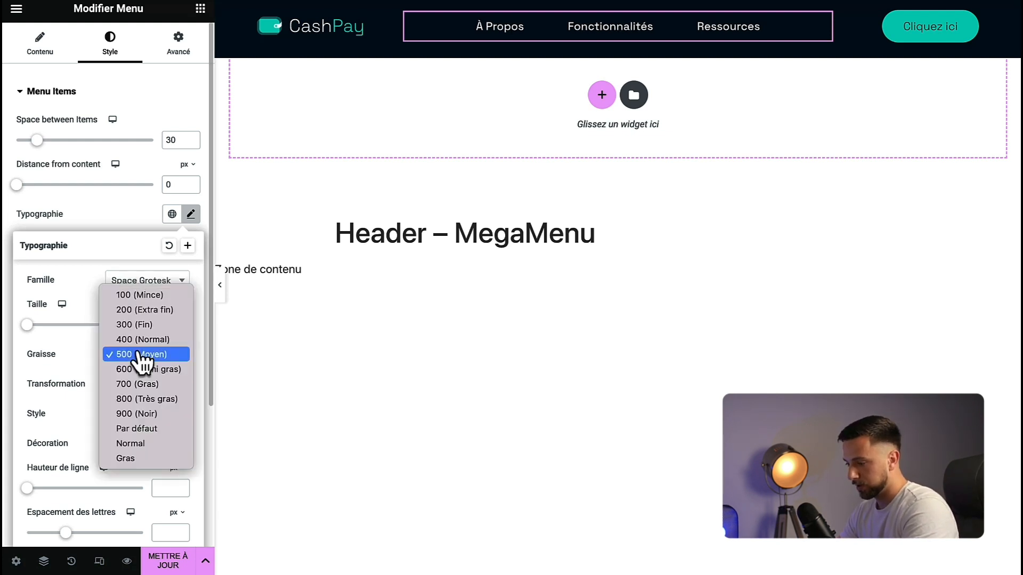
left_click(143, 325)
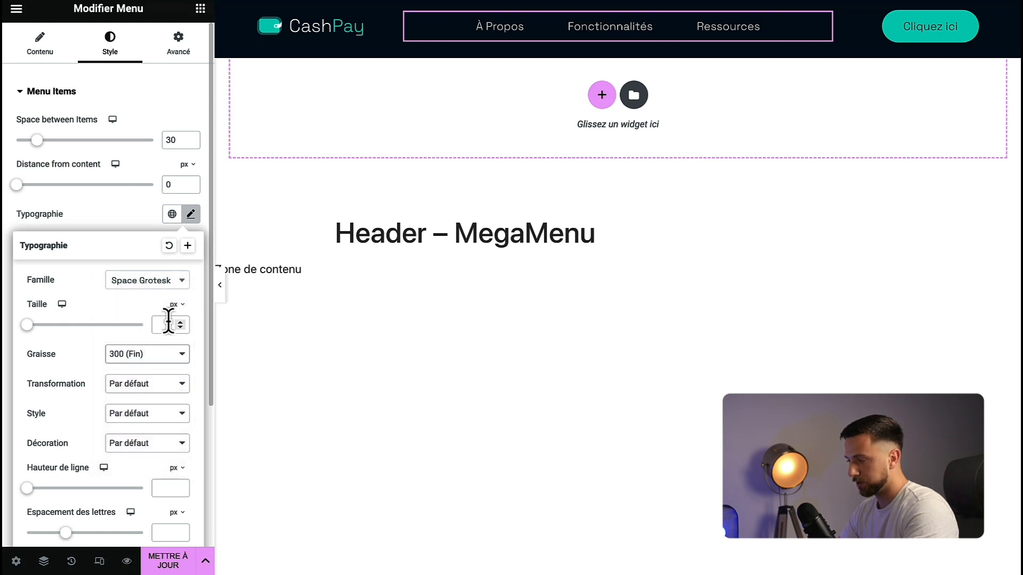
left_click(163, 326)
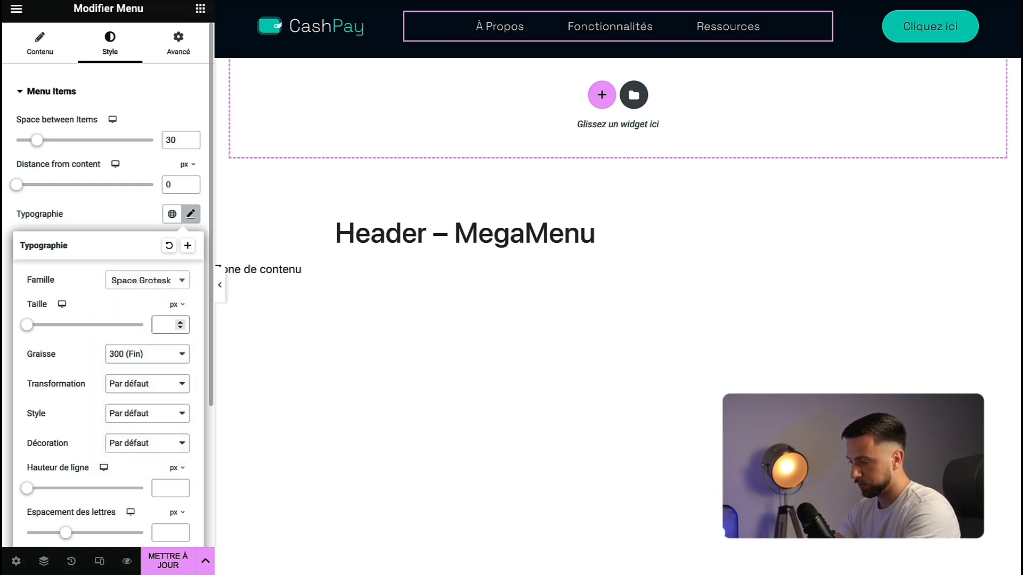
type("16")
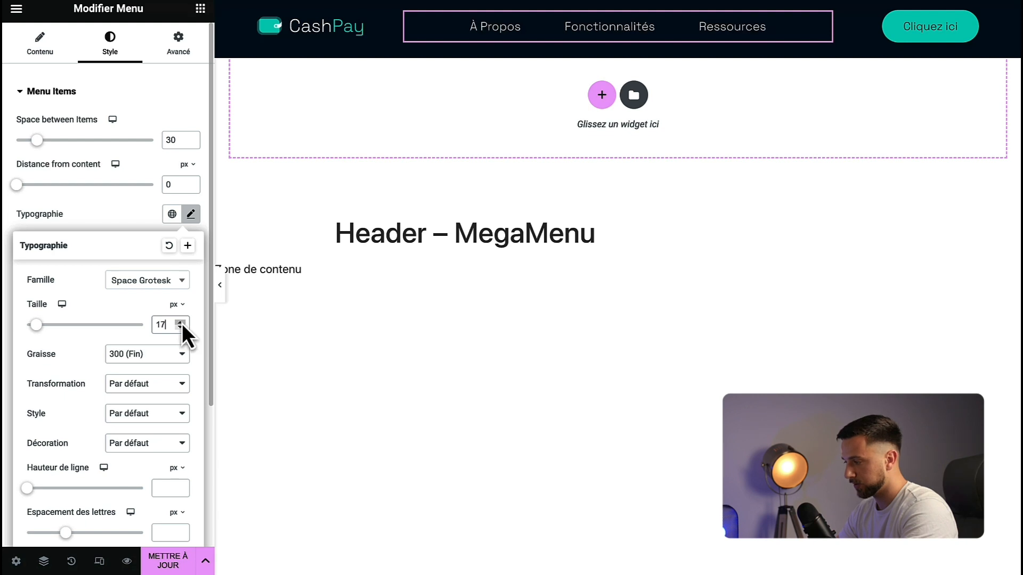
left_click(126, 215)
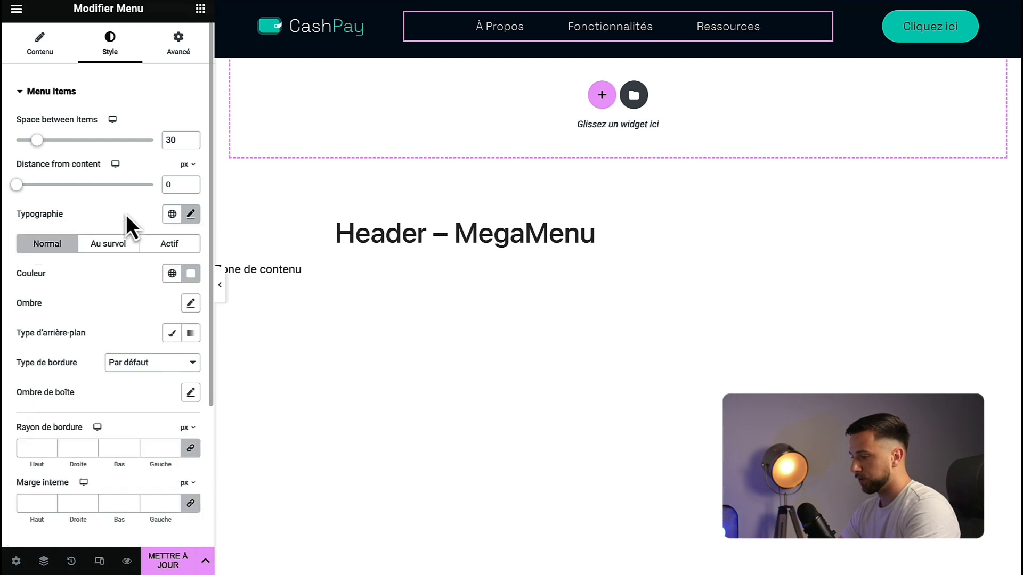
- Preview the header at full width without the editing panel, restore the panel and update the template
left_click(220, 291)
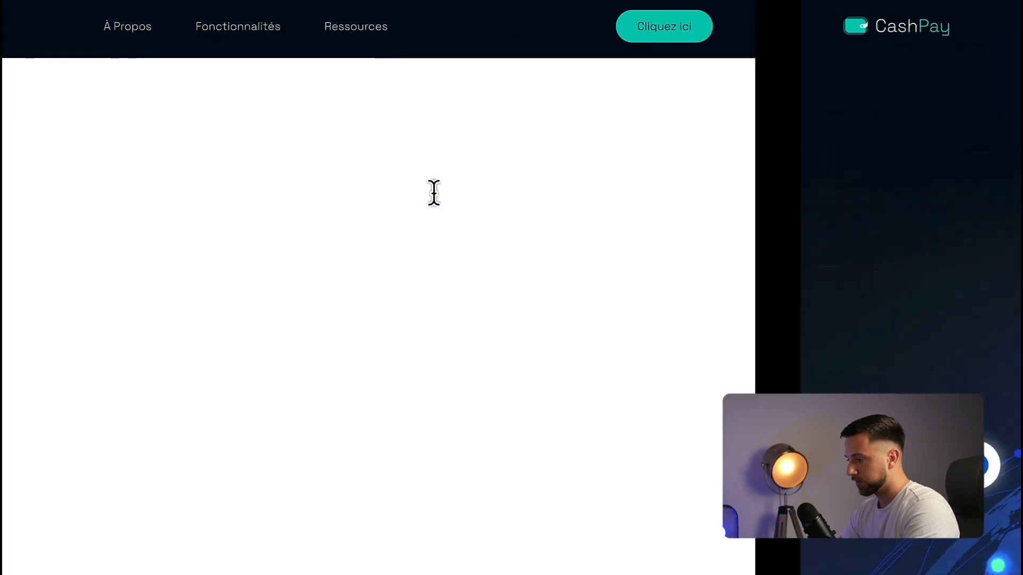
left_click(7, 288)
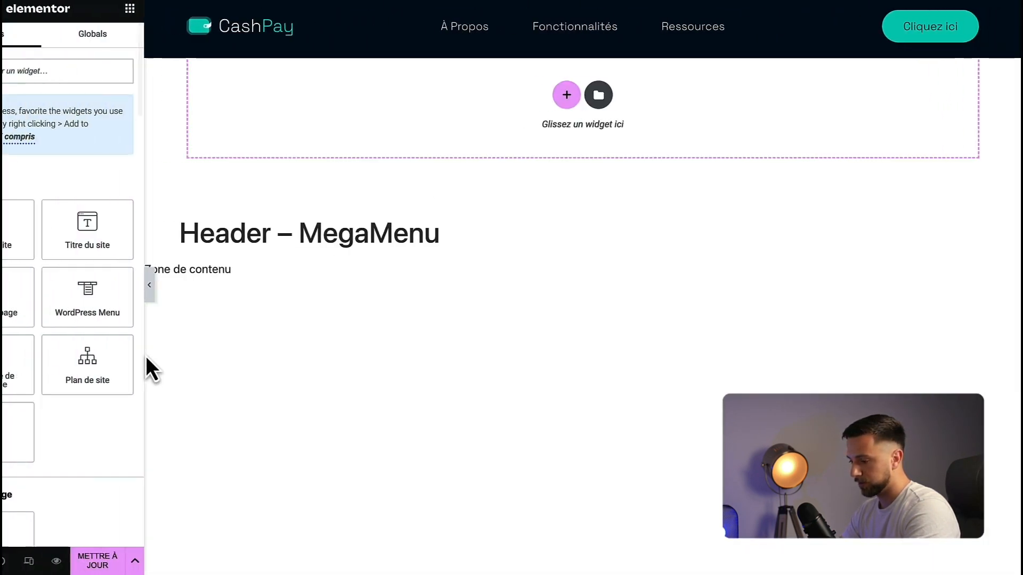
left_click(168, 561)
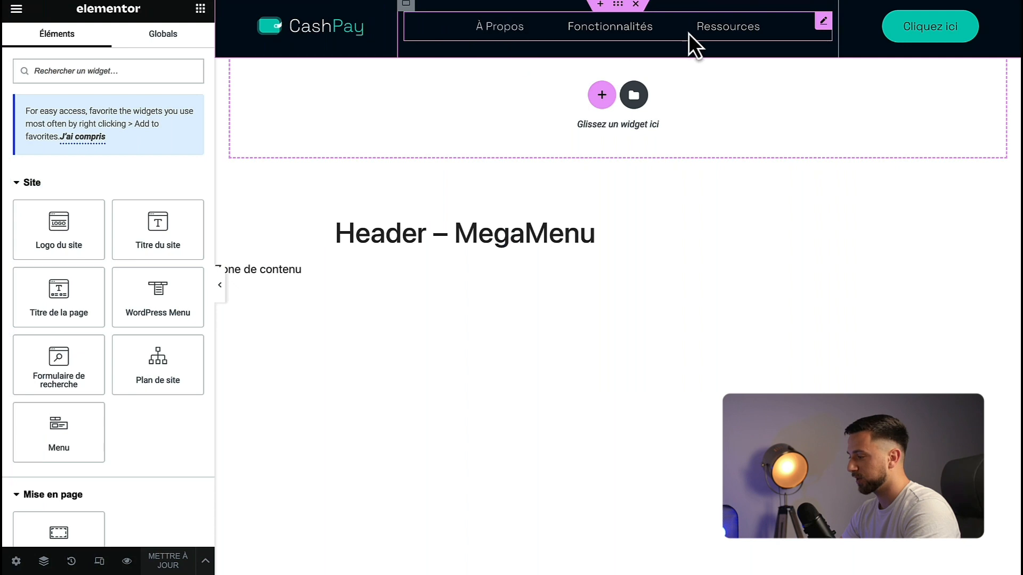
- Turn on dropdown content for the À Propos item in the Menu widget and check its dropdown area in the header
left_click(825, 21)
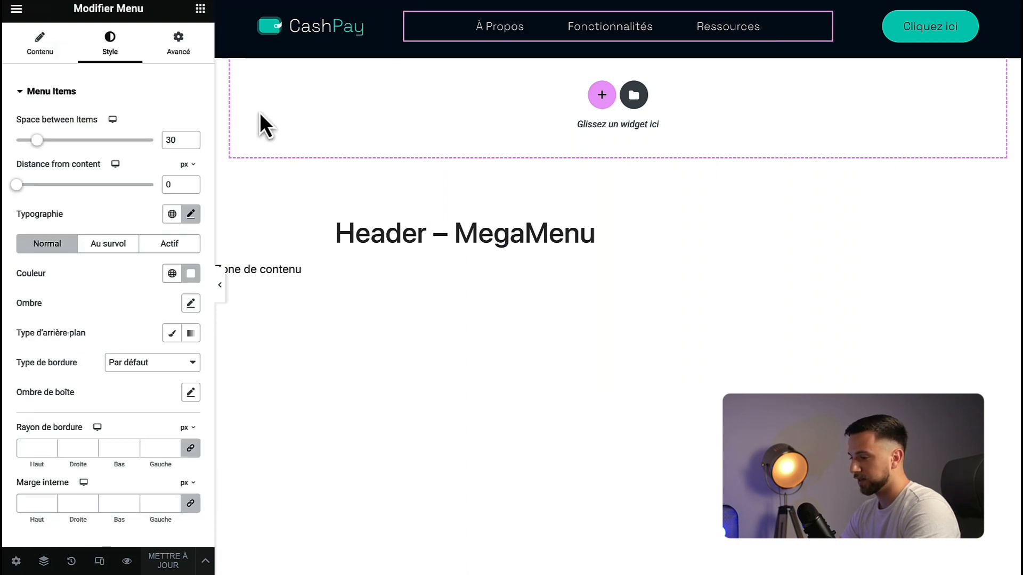
left_click(40, 45)
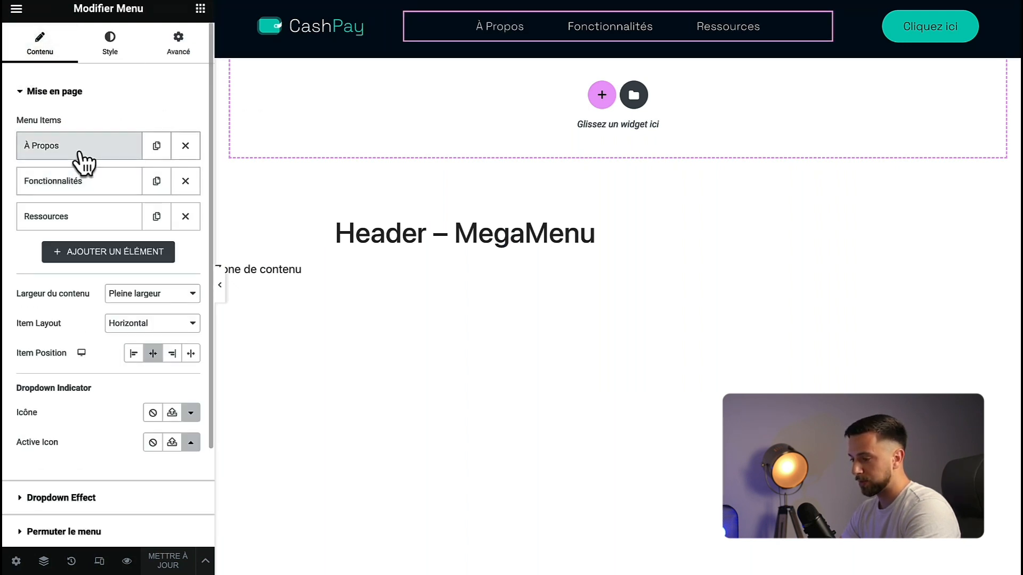
left_click(79, 154)
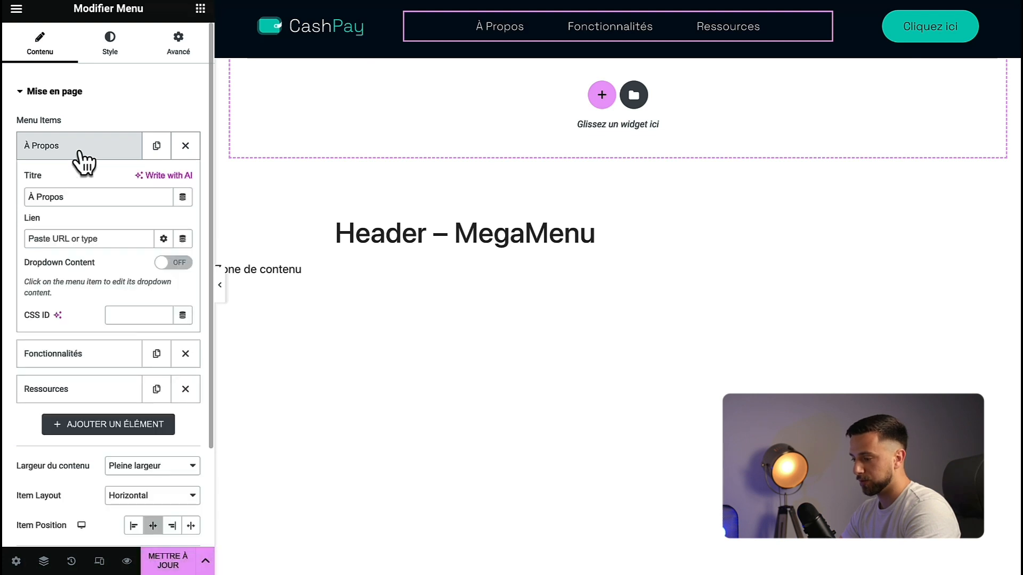
left_click(187, 263)
left_click(500, 38)
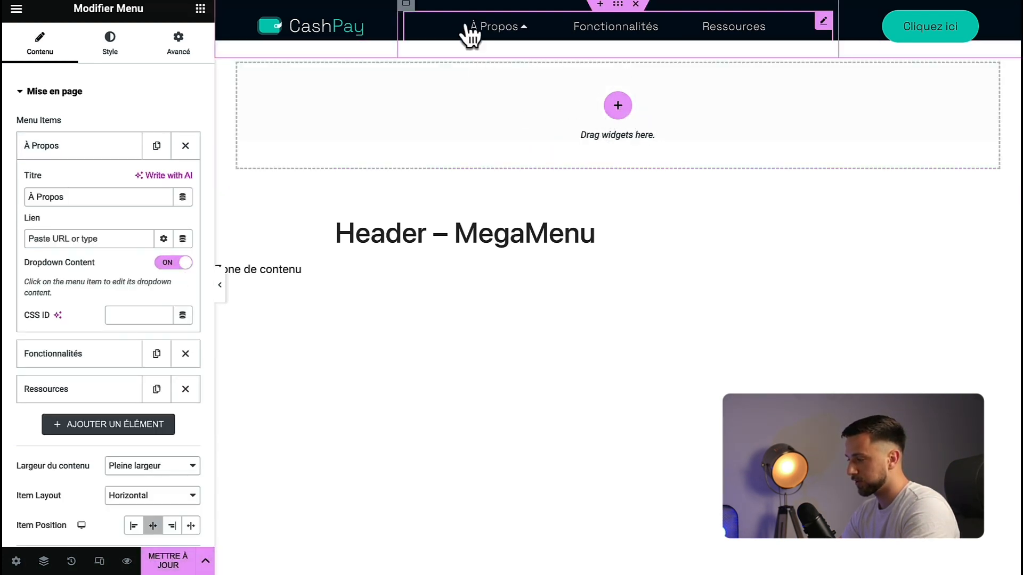
left_click(499, 38)
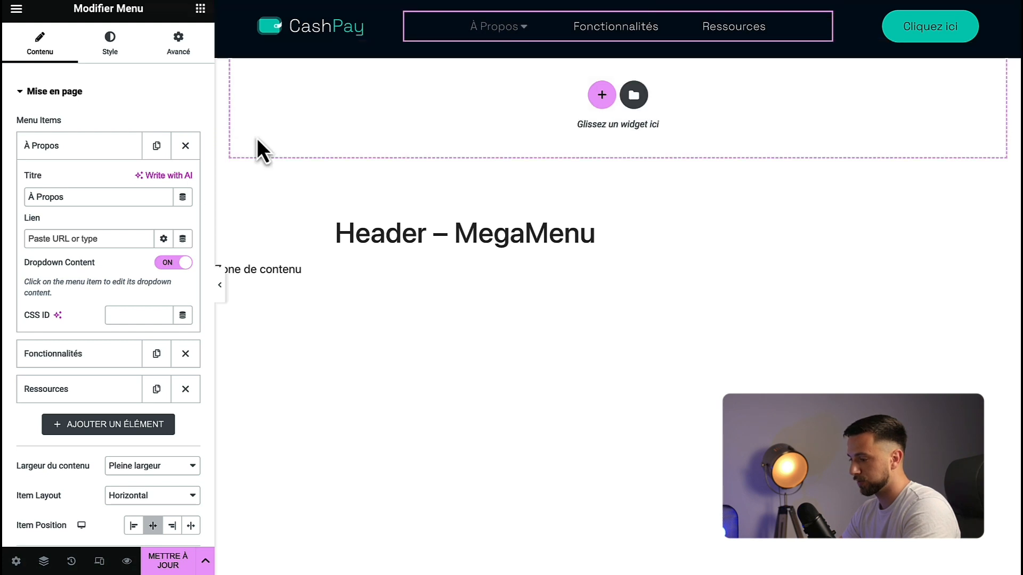
- Compare the dropdown widths on the finished CashPay site and set the menu's content width to Ajuster au contenu
left_click(106, 152)
scroll(110, 277, "down", 1)
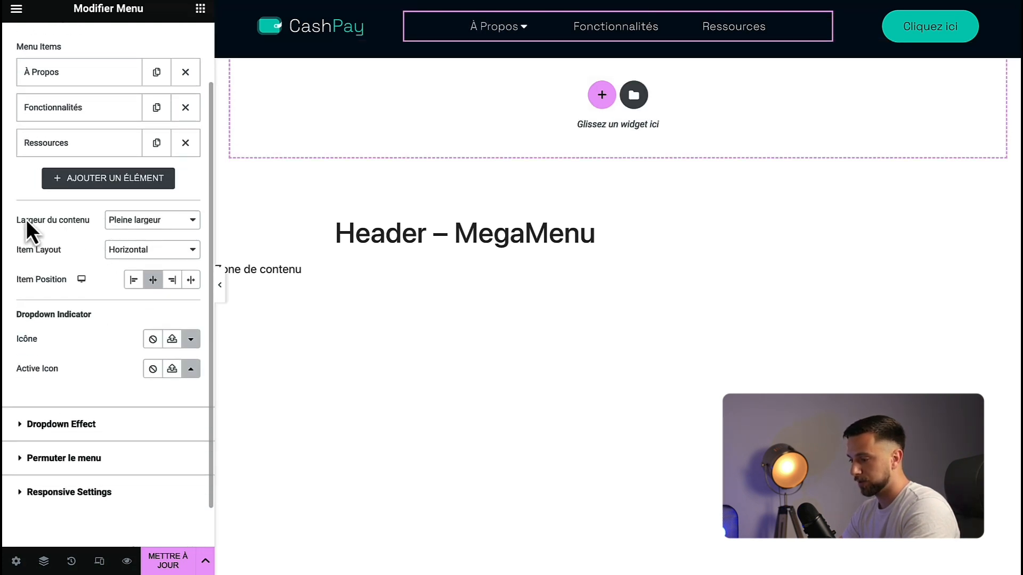
left_click(152, 226)
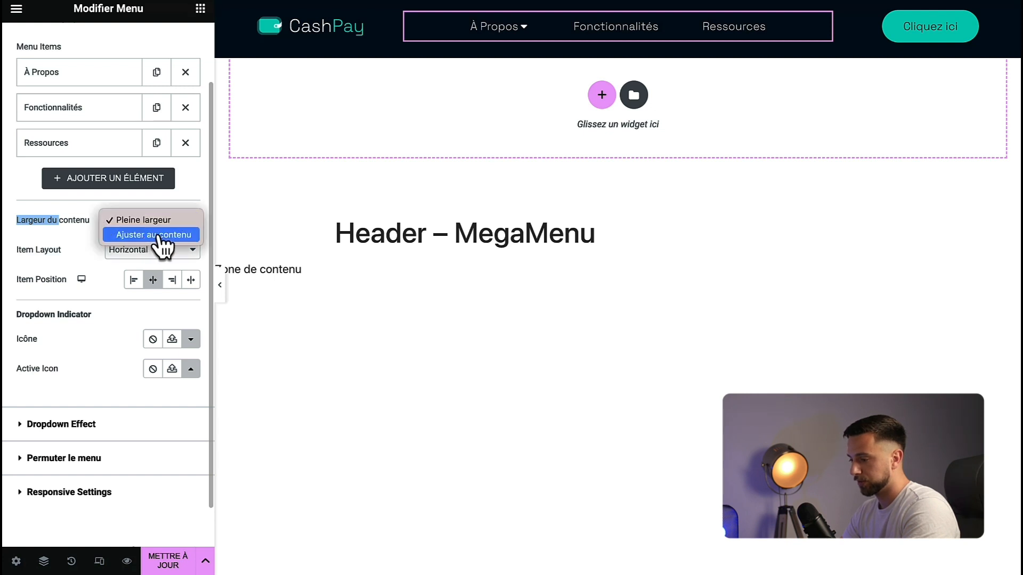
left_click(78, 220)
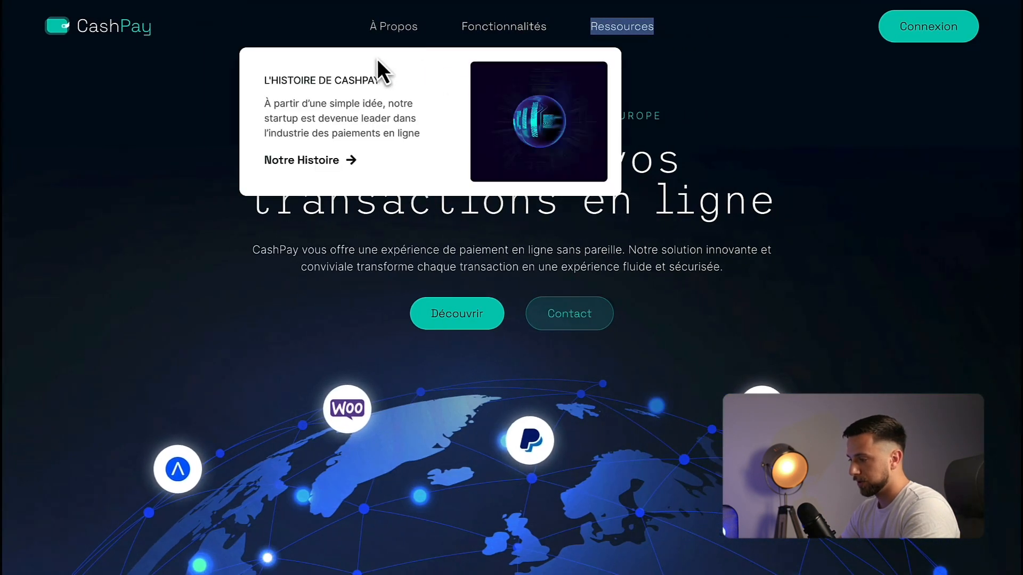
mouse_move(386, 43)
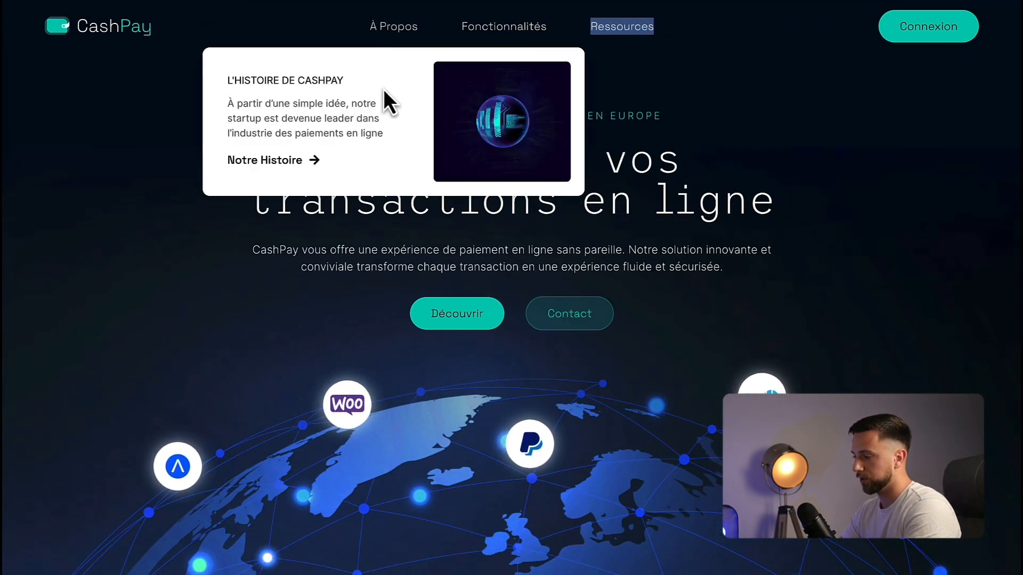
mouse_move(511, 25)
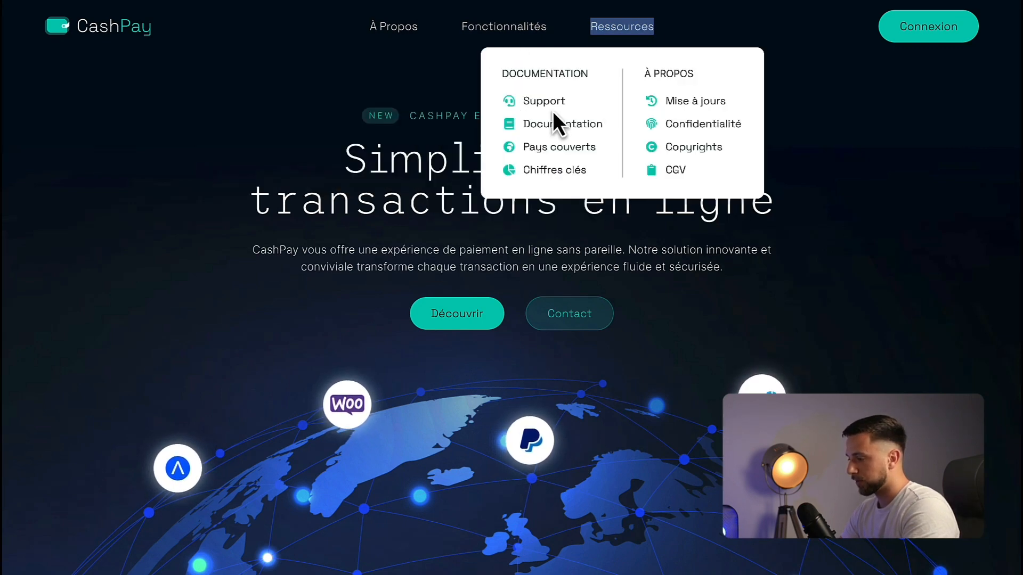
key("ctrl+Left")
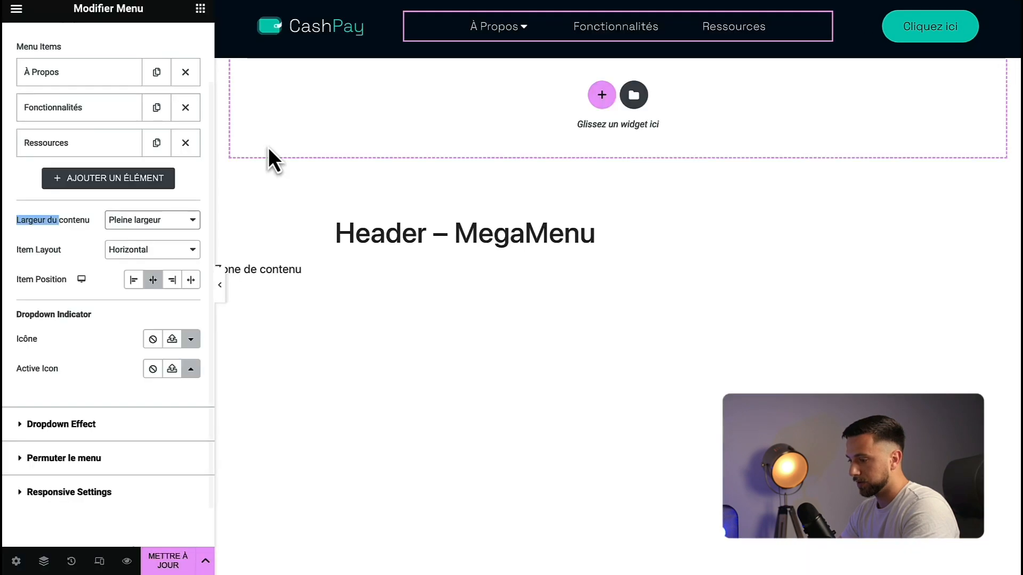
left_click(141, 220)
left_click(157, 237)
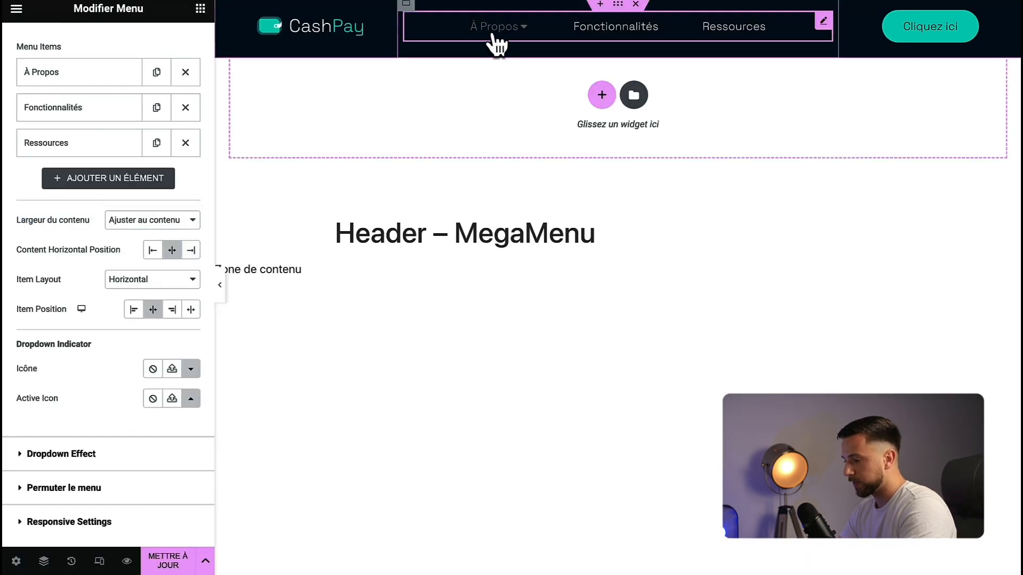
- Set both the dropdown indicator's icon and its active icon to none
scroll(160, 336, "down", 1)
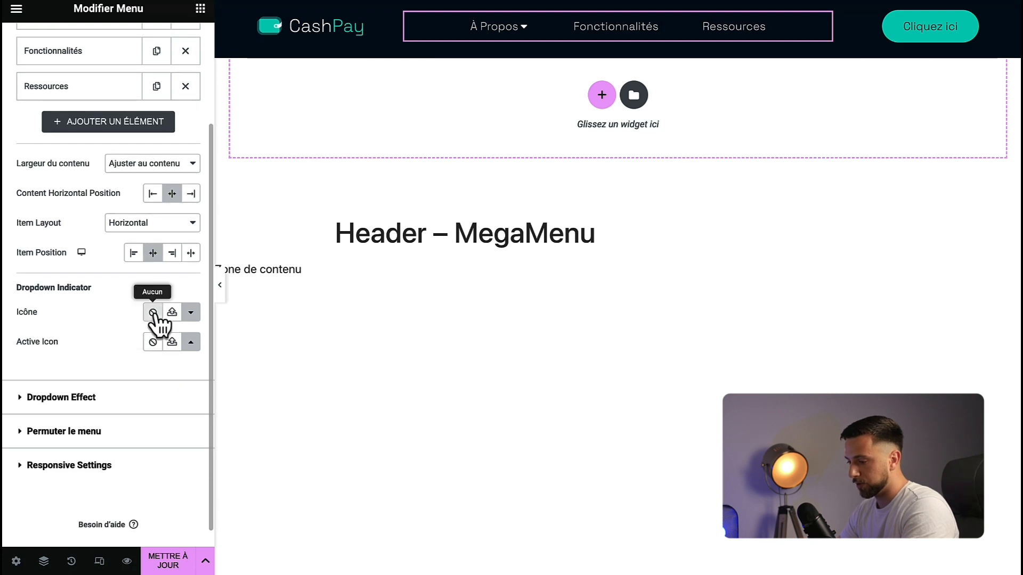
left_click(154, 314)
left_click(153, 343)
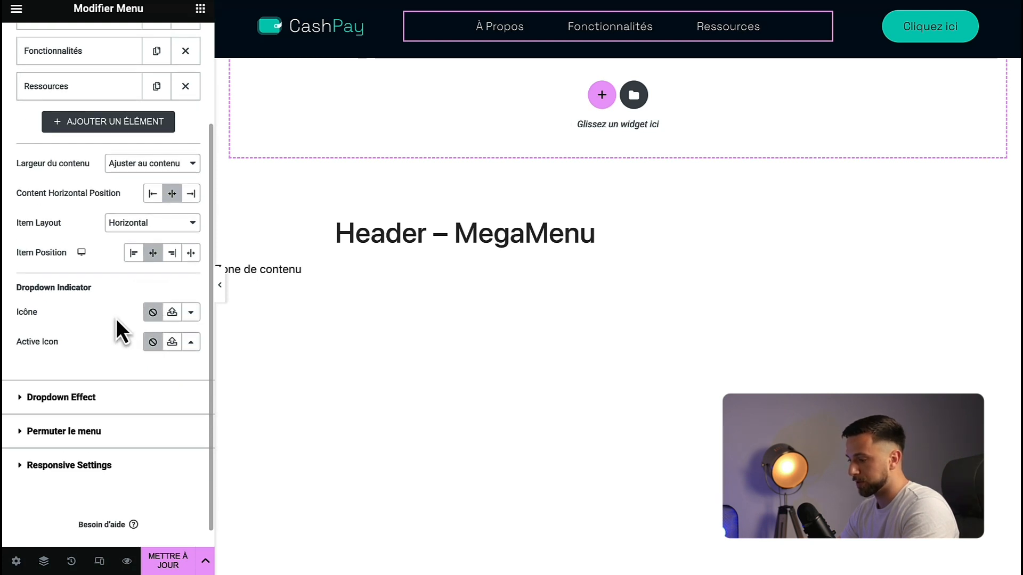
- Try the recommended Angle down icon as the dropdown indicator and set the icon back to none
left_click(191, 313)
left_click(464, 171)
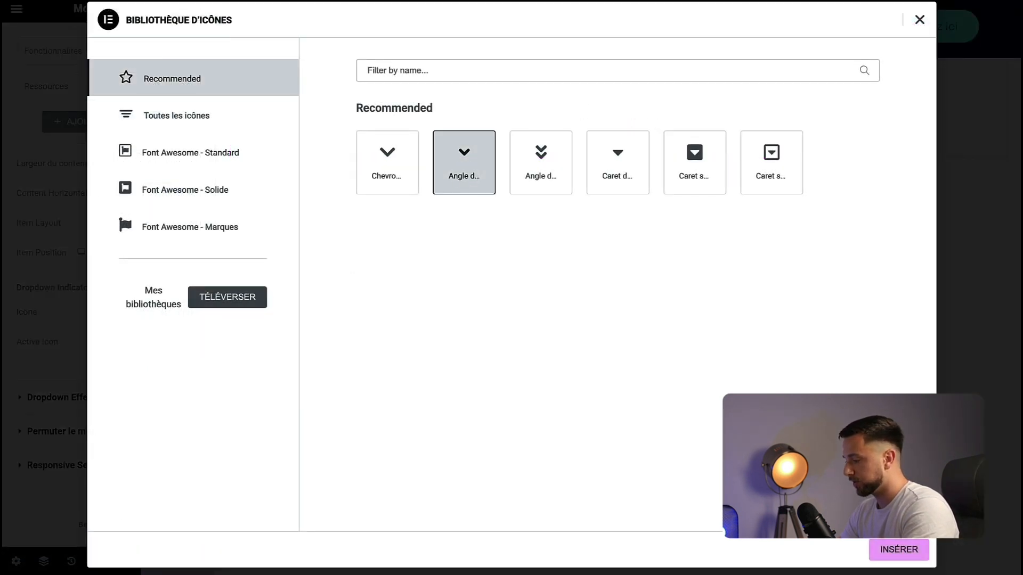
left_click(896, 550)
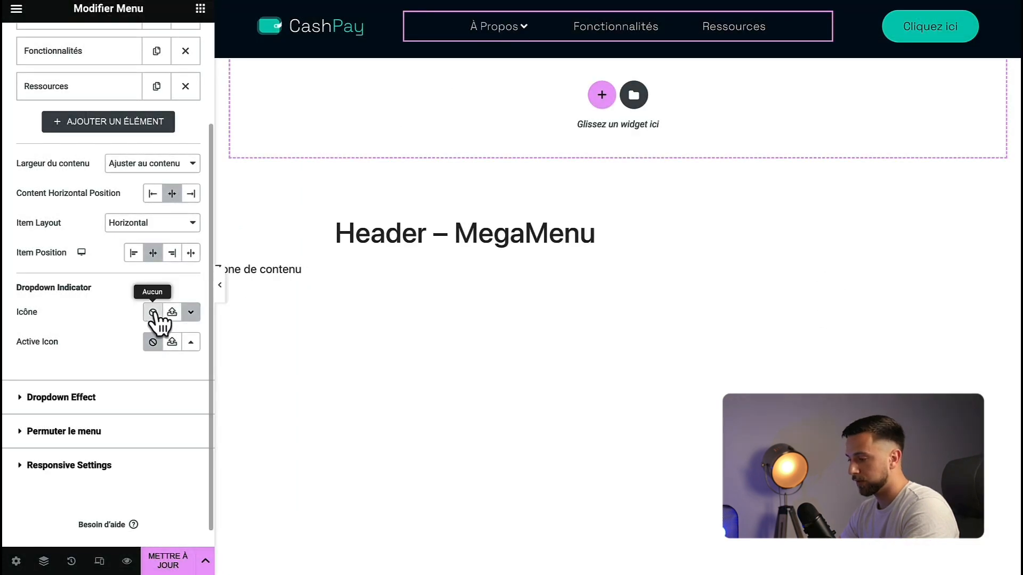
left_click(154, 314)
- Open the À Propos dropdown area and add a container structure with two equal columns to it
scroll(152, 306, "down", 1)
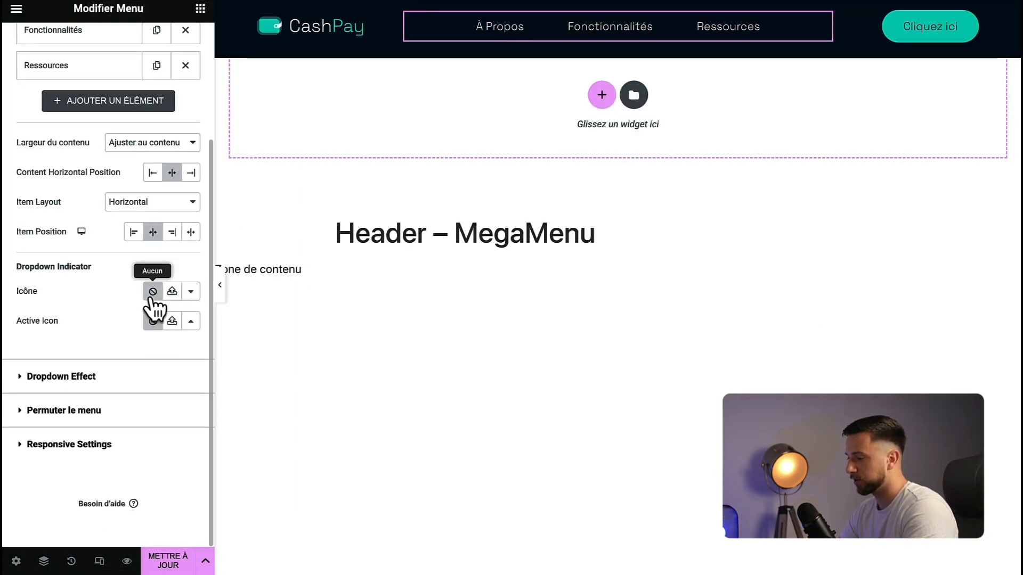
left_click(495, 36)
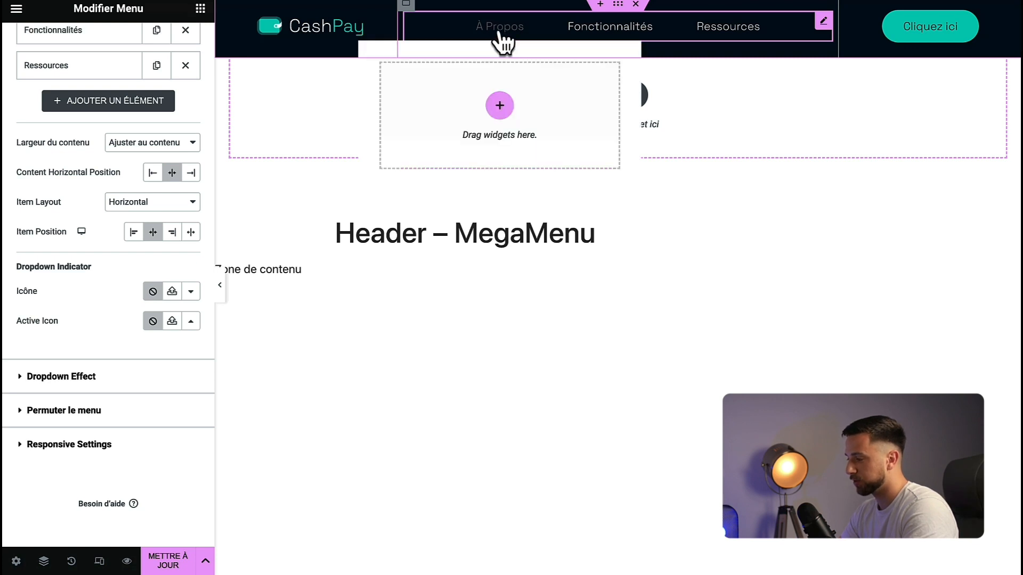
left_click(500, 105)
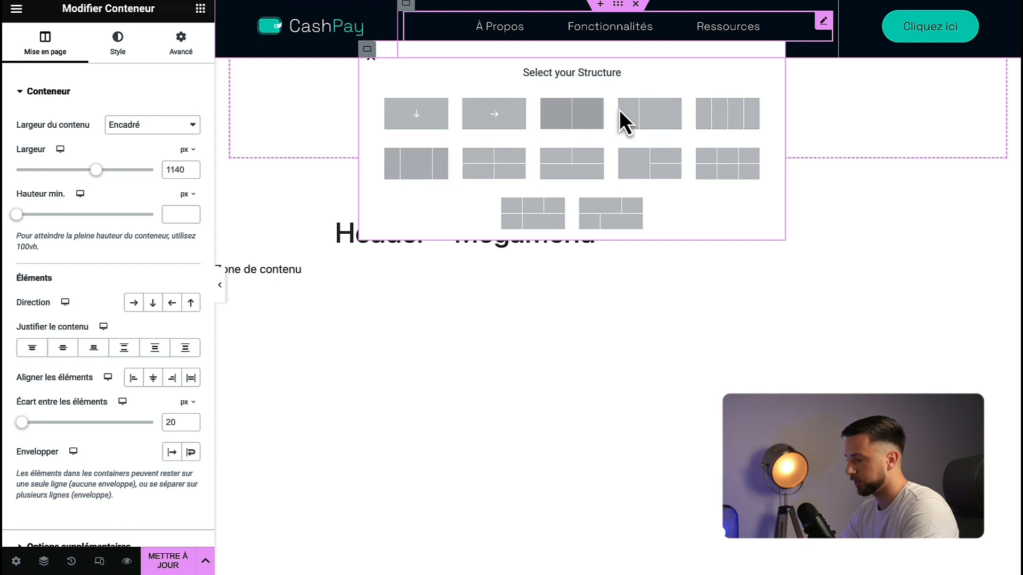
left_click(579, 117)
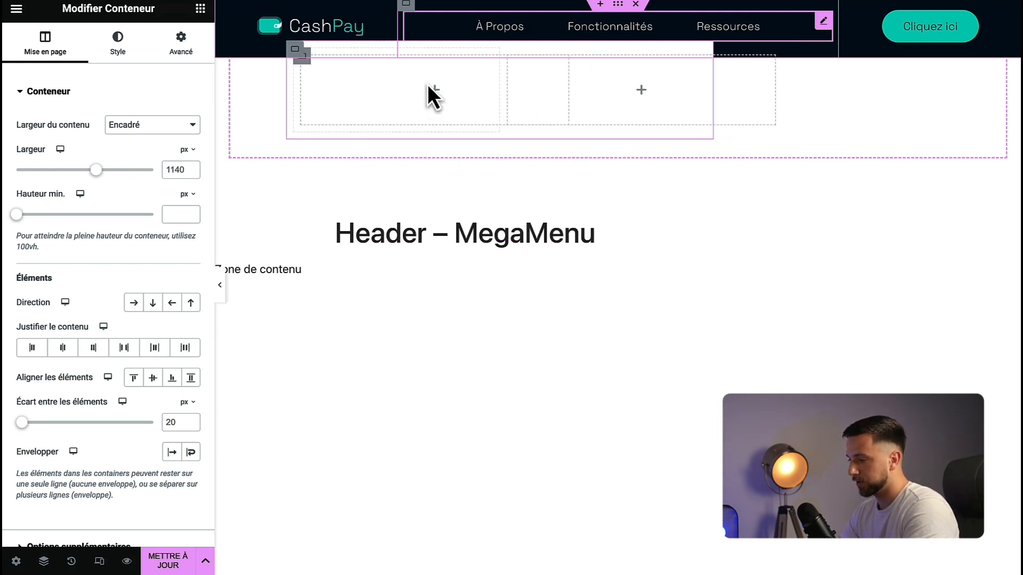
- Check the À Propos dropdown on the finished CashPay site and add a Titre widget to the first column of the new container
left_click(200, 9)
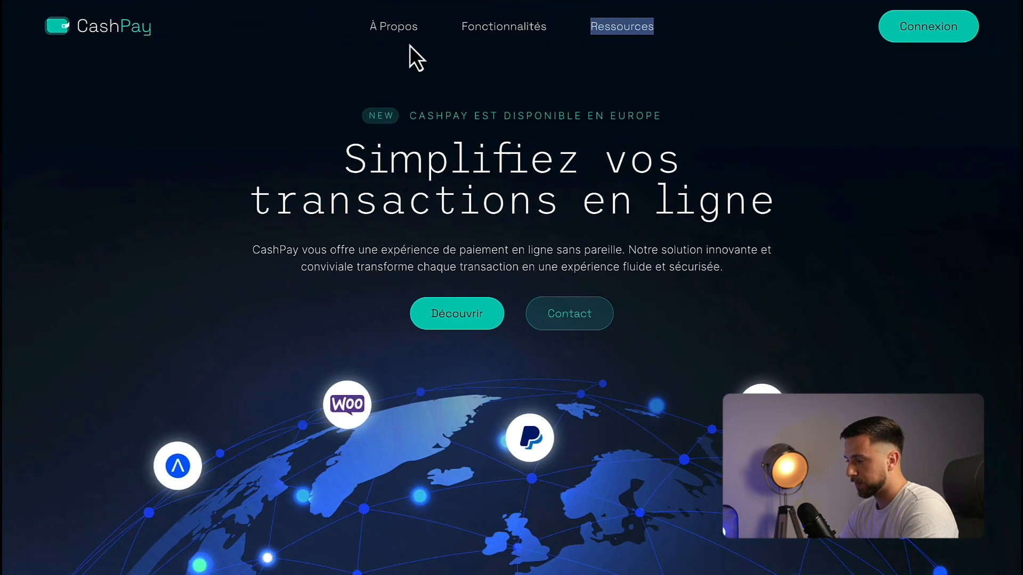
mouse_move(396, 26)
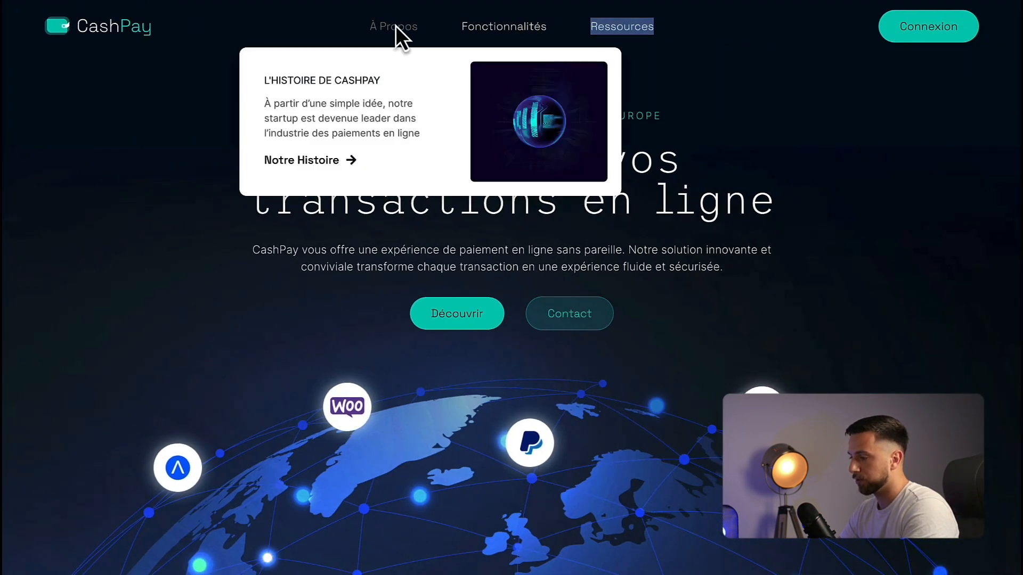
left_click_drag(388, 80, 252, 160)
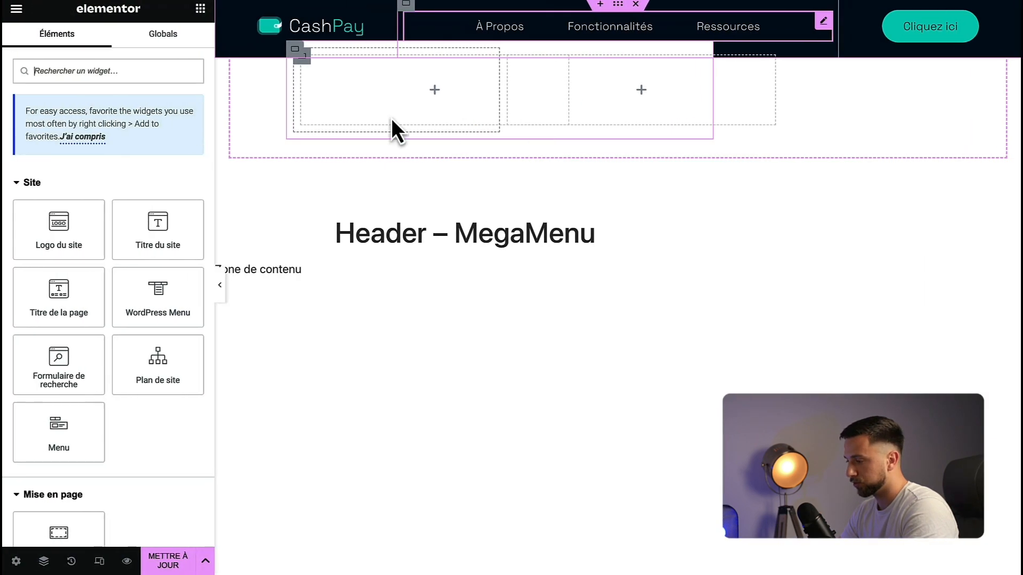
scroll(126, 244, "down", 7)
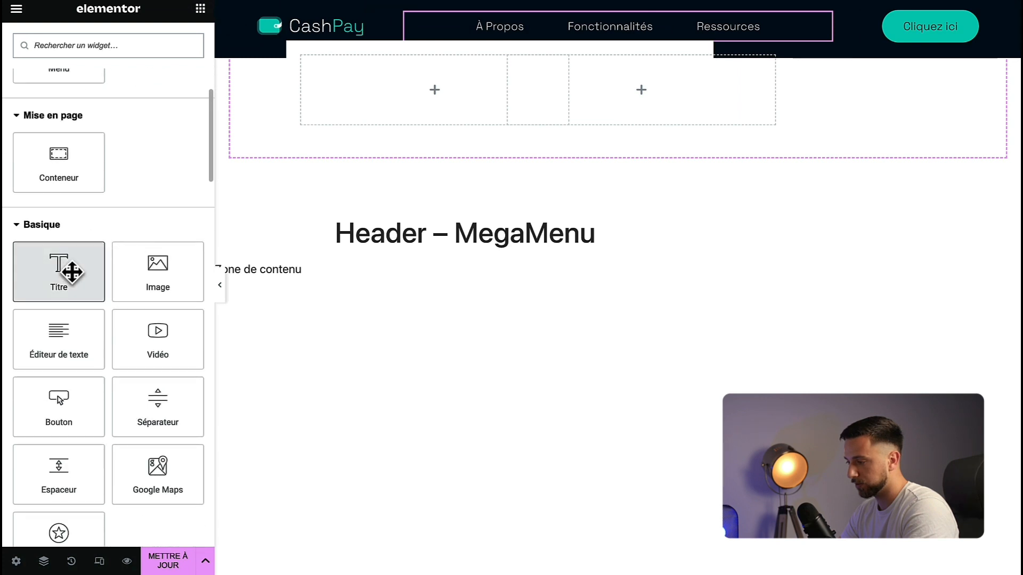
left_click_drag(68, 269, 370, 90)
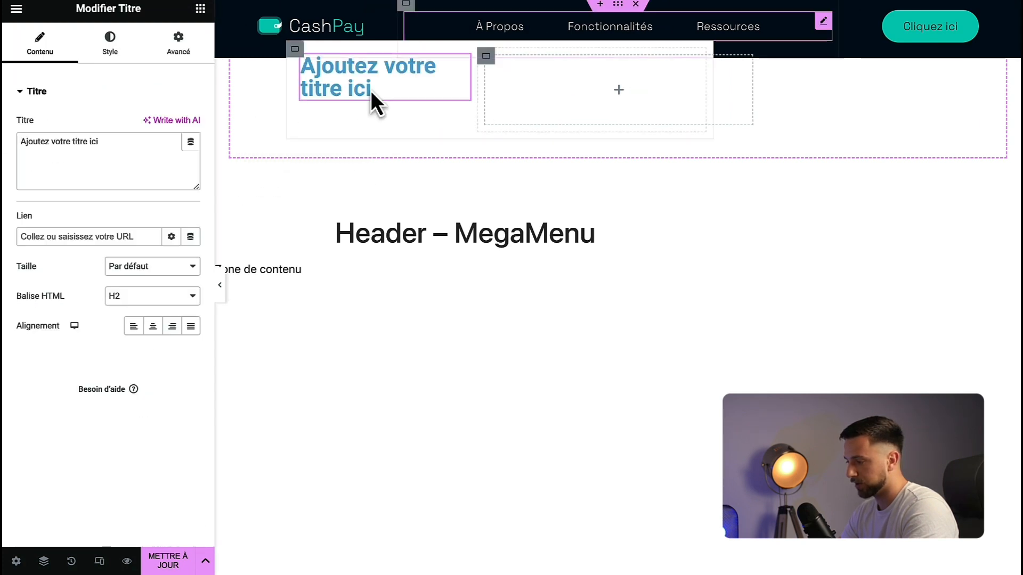
- Add an Éditeur de texte widget and a Bouton widget beneath the title in the first column
left_click(201, 8)
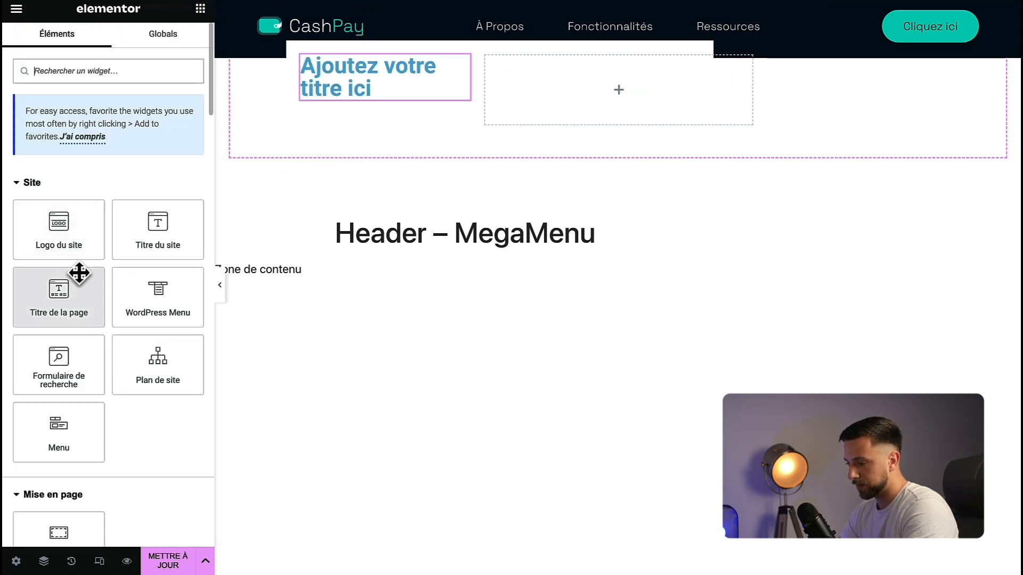
scroll(78, 274, "down", 7)
left_click_drag(59, 349, 355, 99)
left_click(201, 8)
scroll(94, 309, "down", 5)
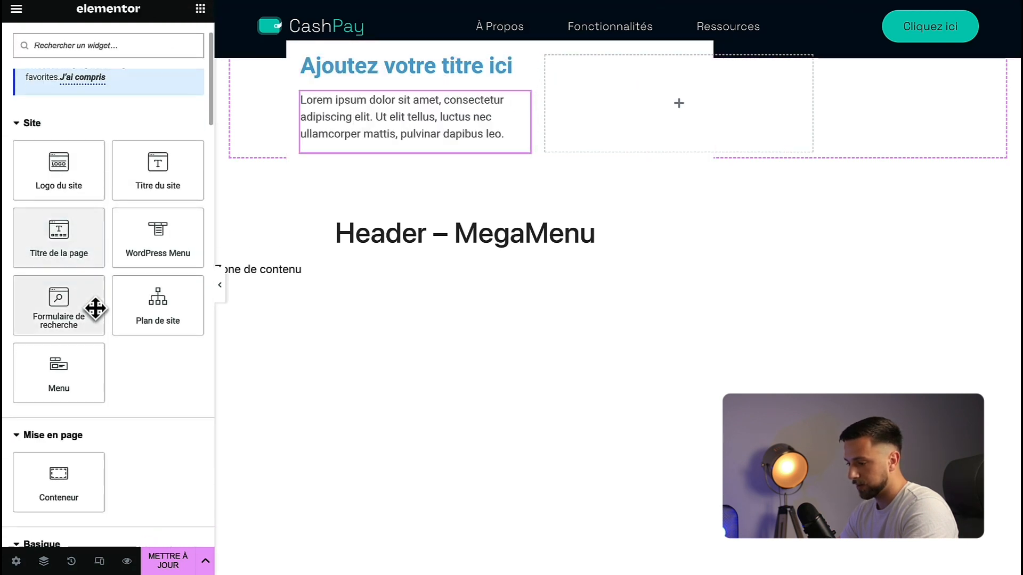
scroll(94, 312, "down", 5)
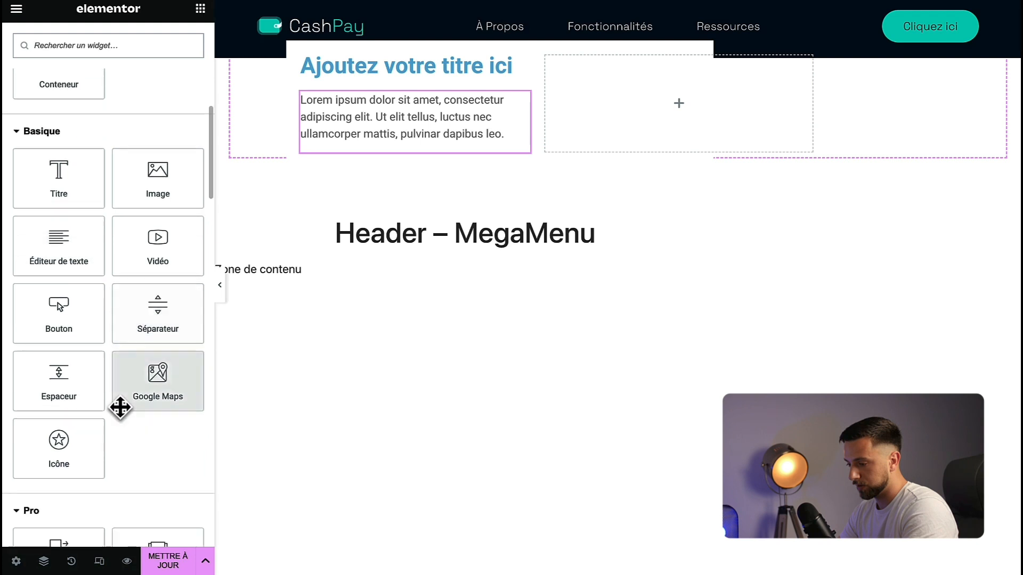
left_click_drag(59, 314, 341, 142)
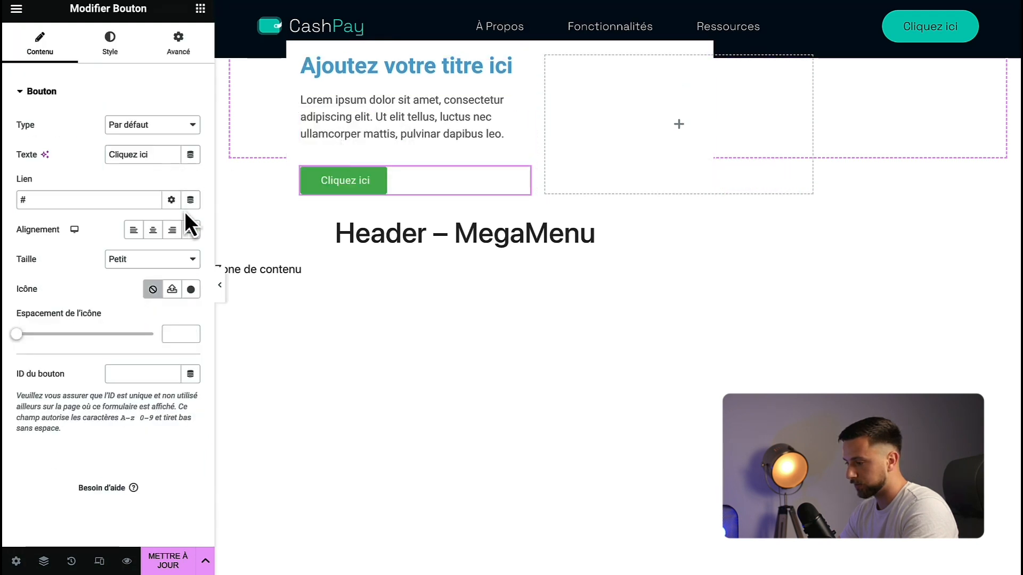
- Add an Image widget to the empty second column of the dropdown
left_click(201, 9)
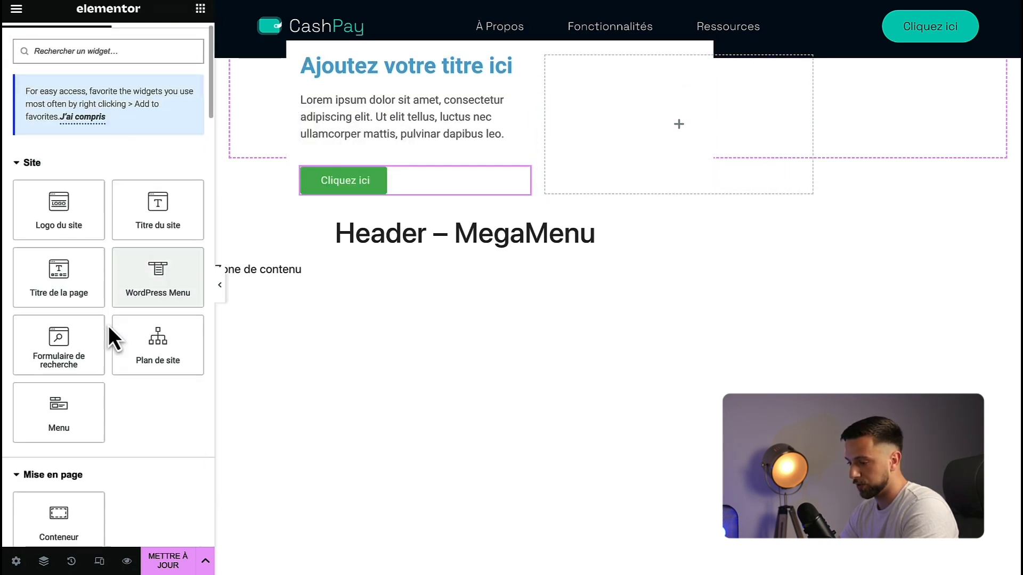
scroll(110, 334, "down", 5)
left_click_drag(199, 305, 614, 111)
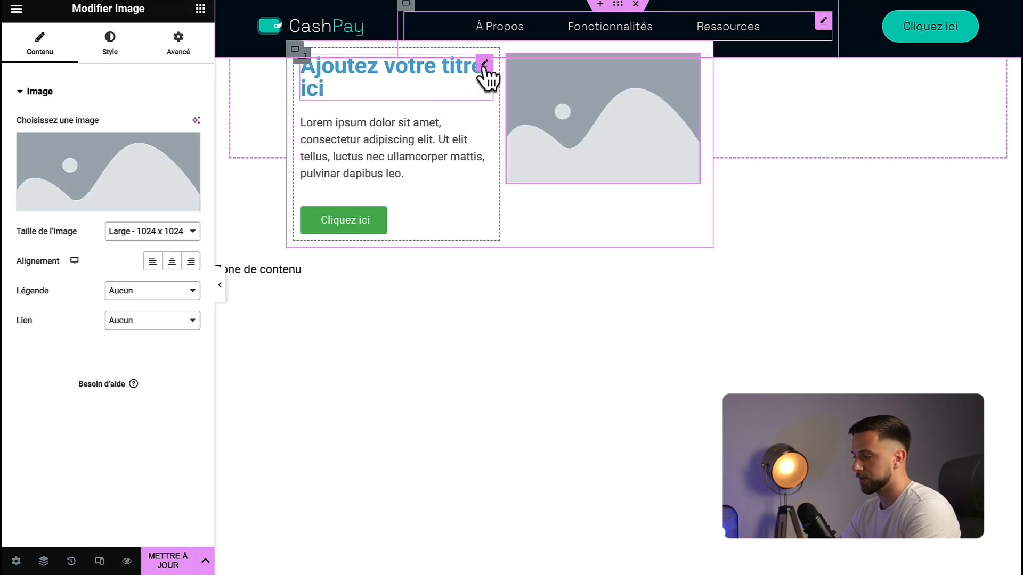
- Replace the dropdown title's placeholder text with "L'histoire de cashpay"
left_click(485, 64)
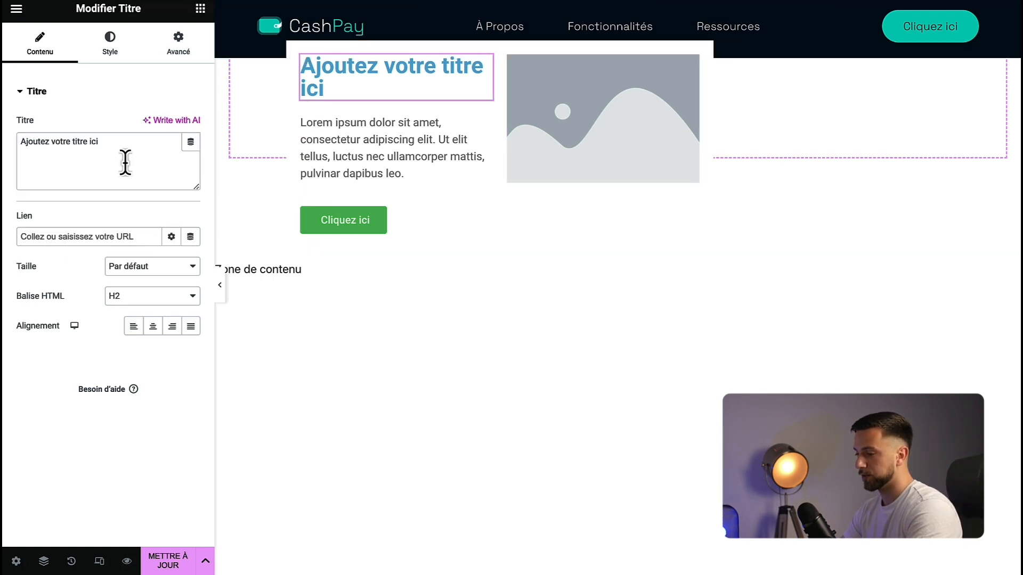
left_click_drag(126, 160, 8, 150)
type("L'histoire de")
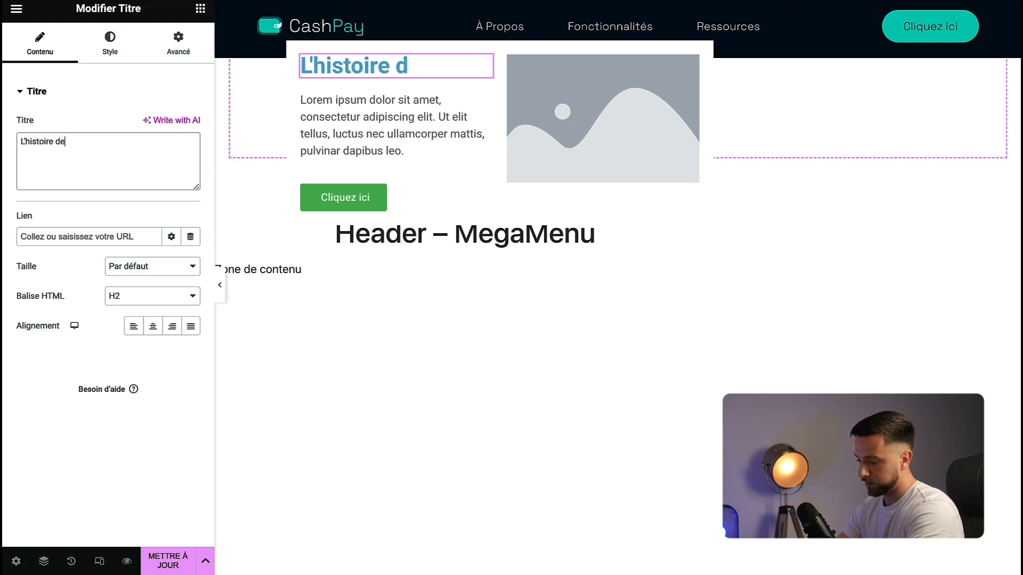
type("cashpay")
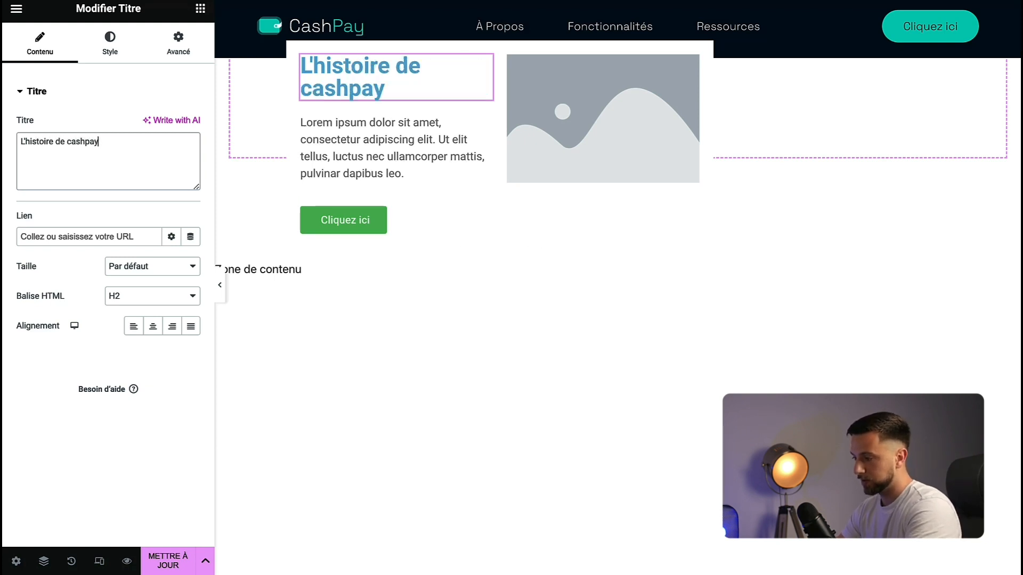
- Open the title's text colour settings and inspect the matching heading's colour on the finished CashPay site with the browser's developer tools
left_click(114, 54)
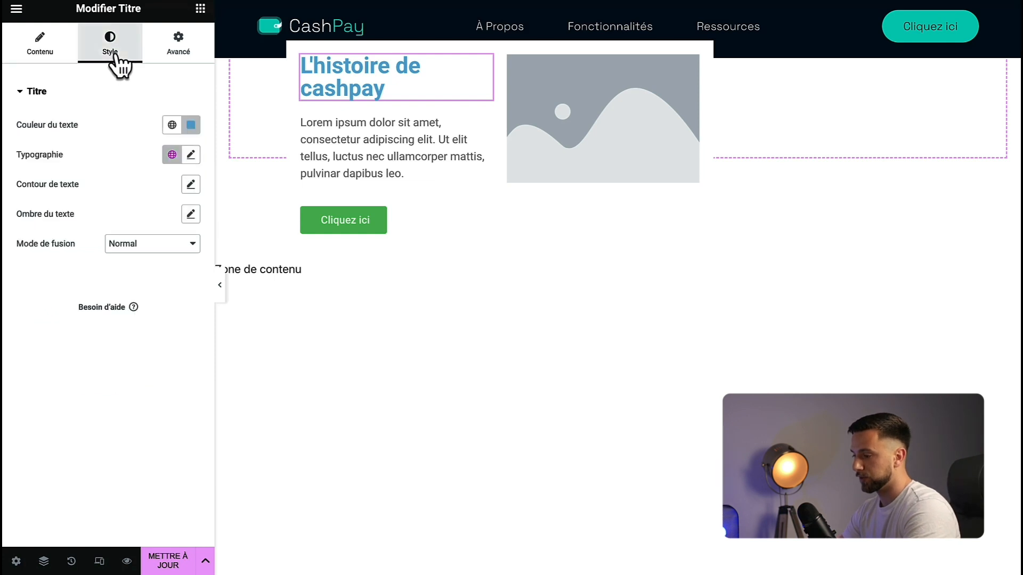
left_click(191, 125)
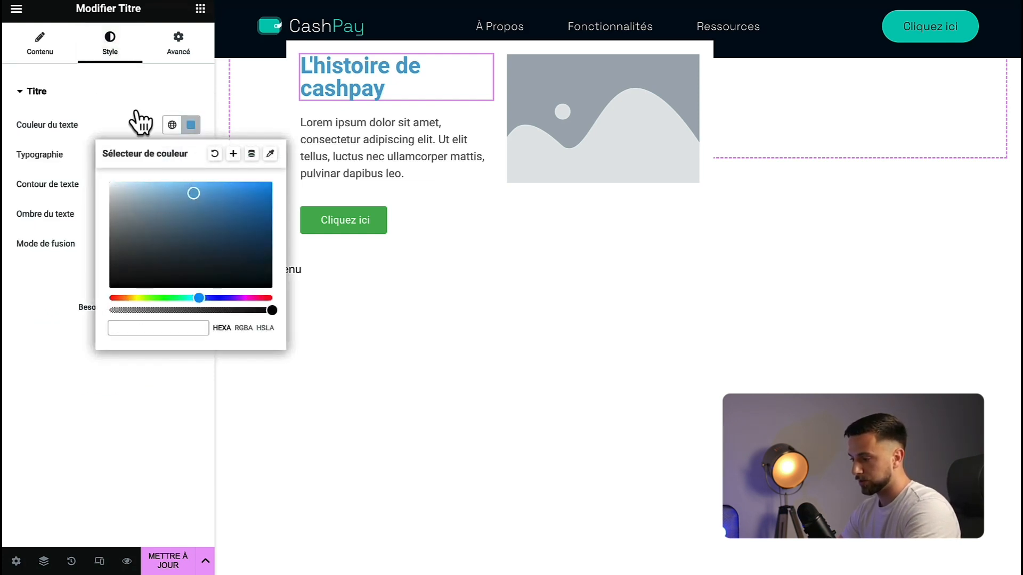
left_click(364, 202)
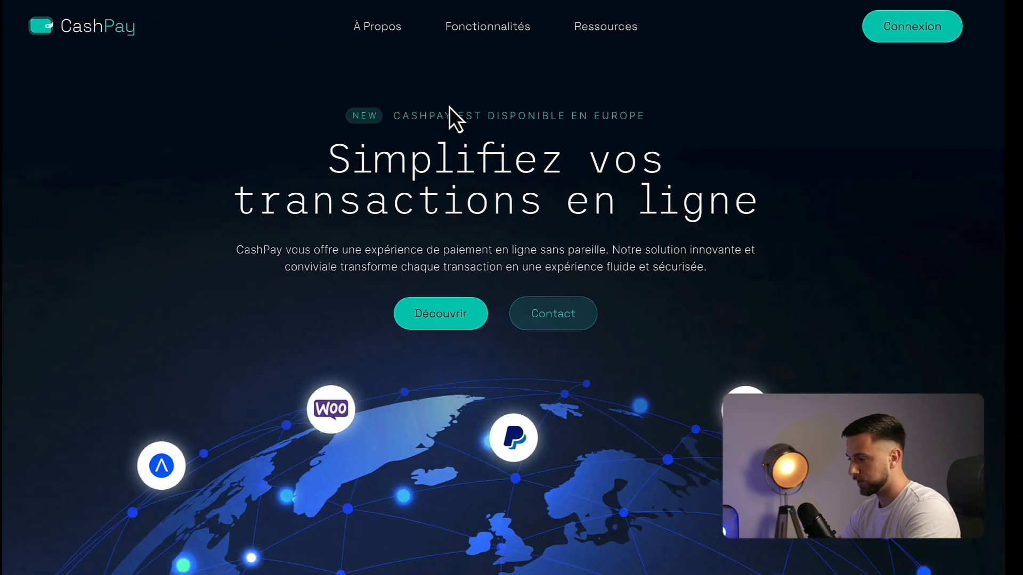
mouse_move(375, 27)
left_click_drag(323, 80, 256, 82)
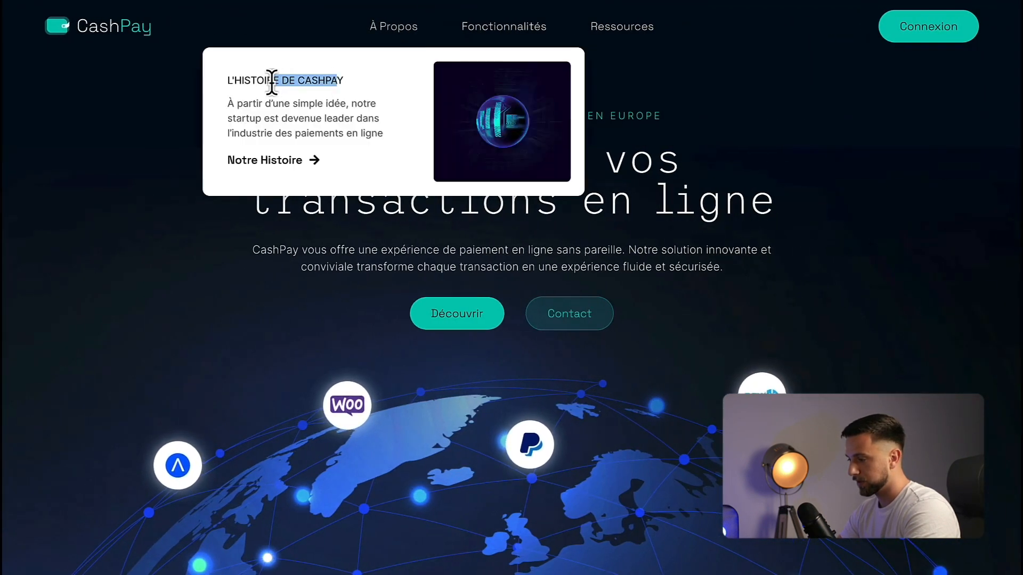
right_click(273, 81)
left_click(312, 198)
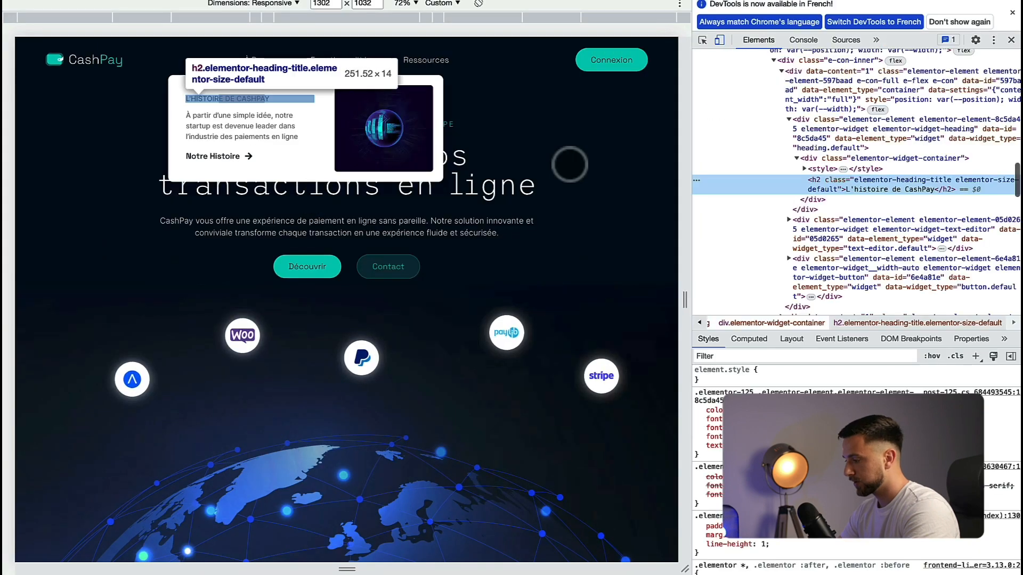
left_click(762, 429)
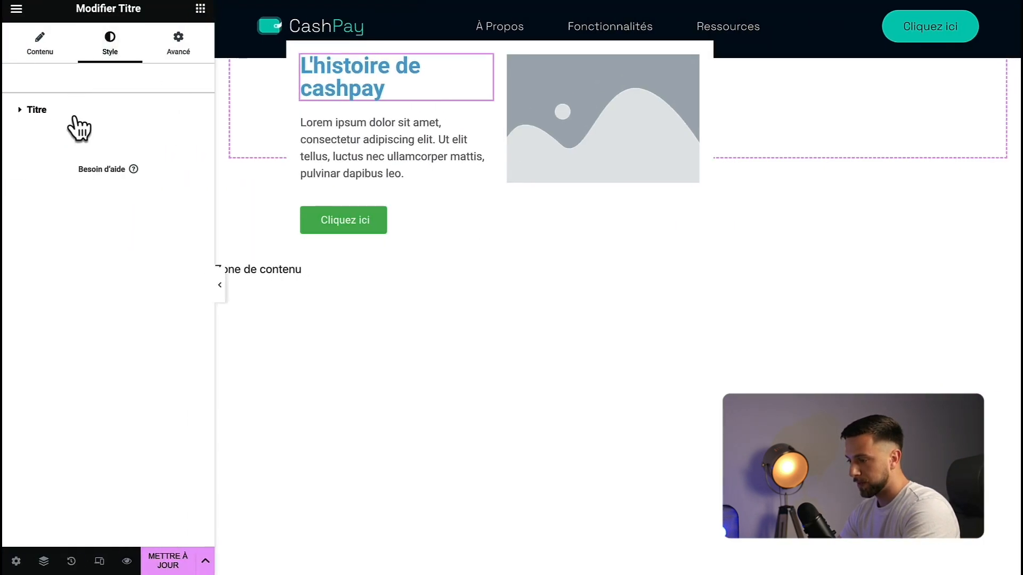
- Set the dropdown title's text colour to #020A1F
left_click(74, 116)
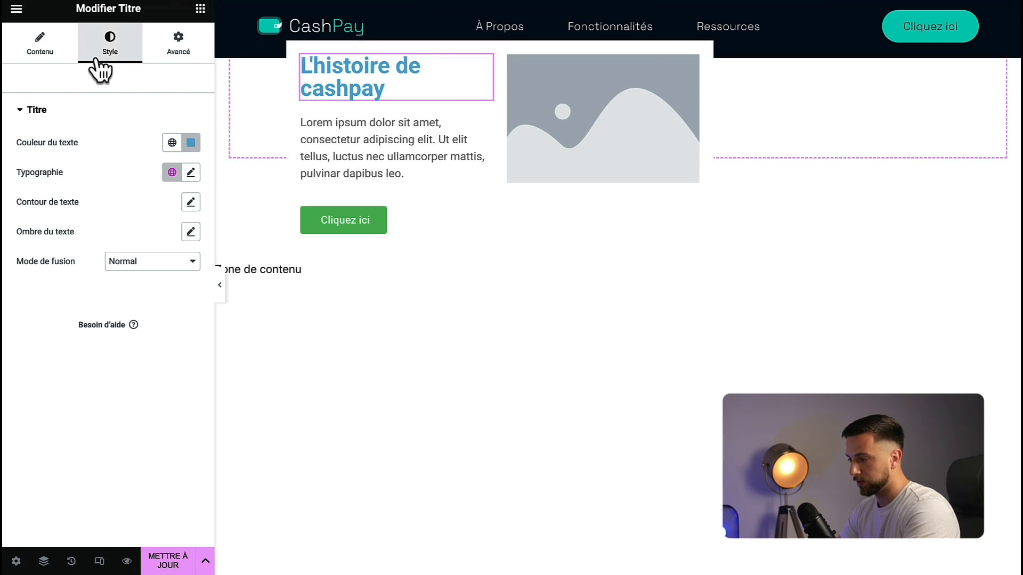
left_click(190, 144)
type("#020A1F")
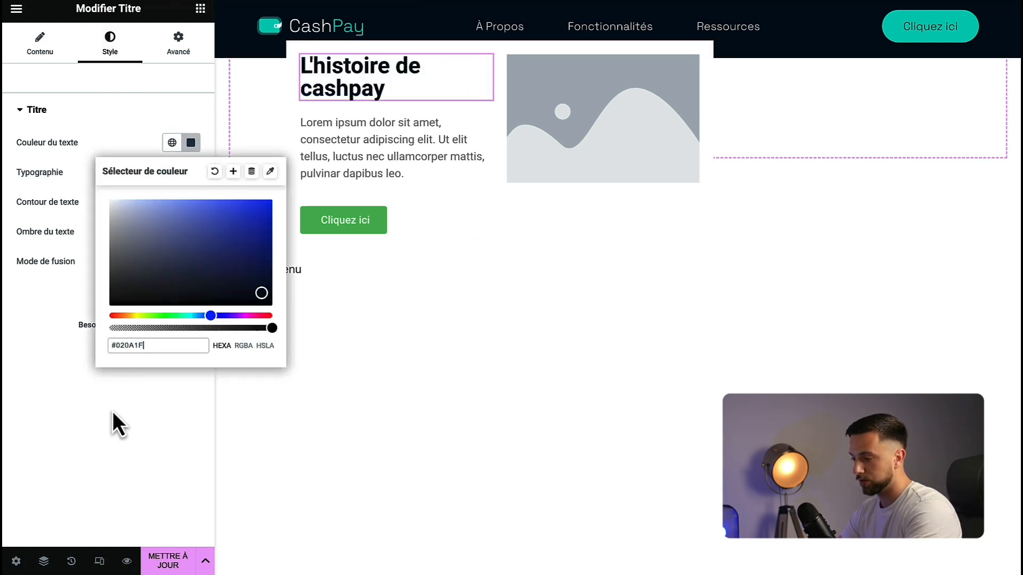
left_click(116, 425)
- Set the title's typography to the Inter family, size 16 px, weight 300 (Fin) and transformation Majuscule
left_click(191, 172)
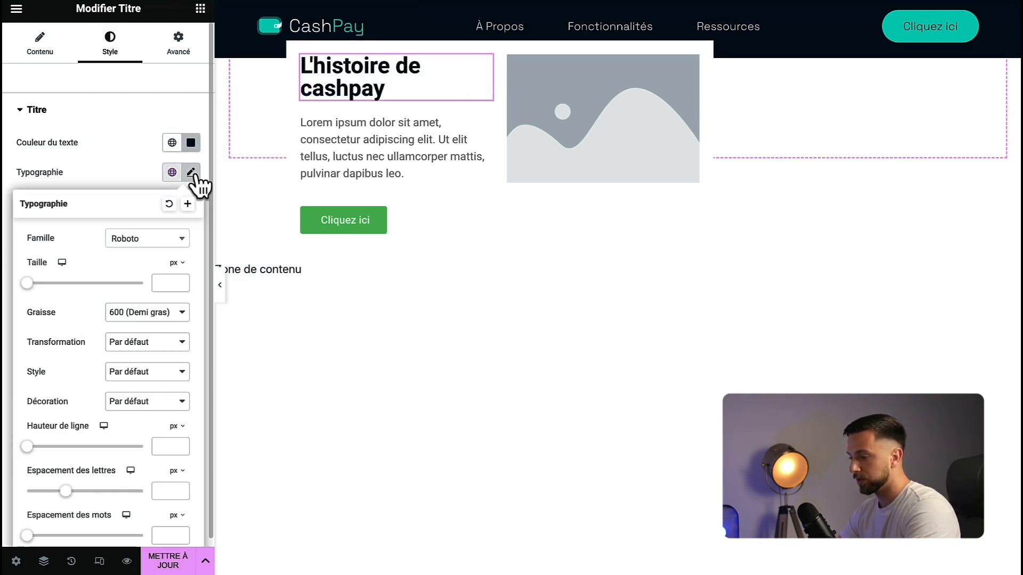
left_click(161, 241)
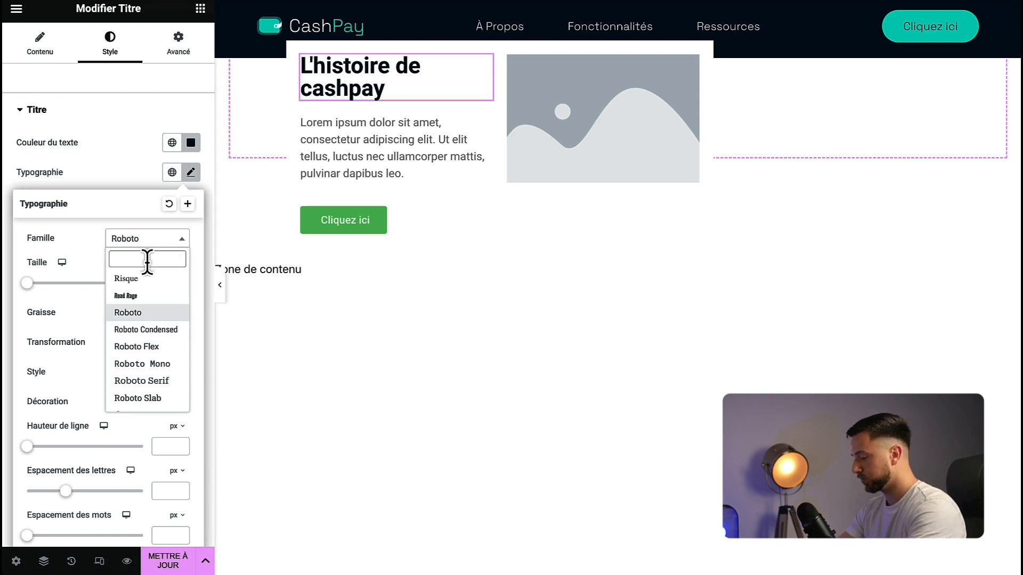
type("int")
left_click(136, 331)
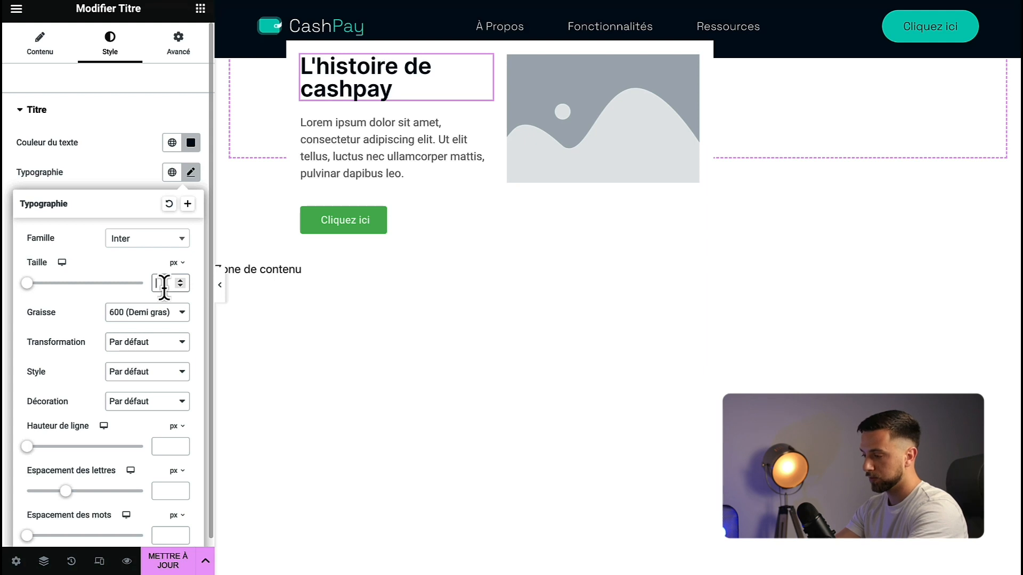
type("16")
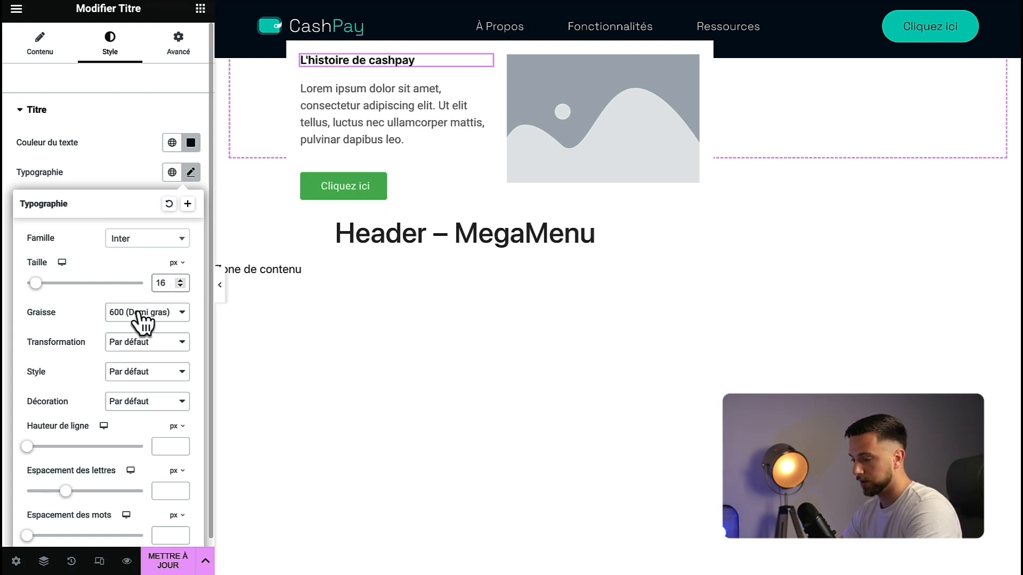
left_click(142, 320)
left_click(150, 269)
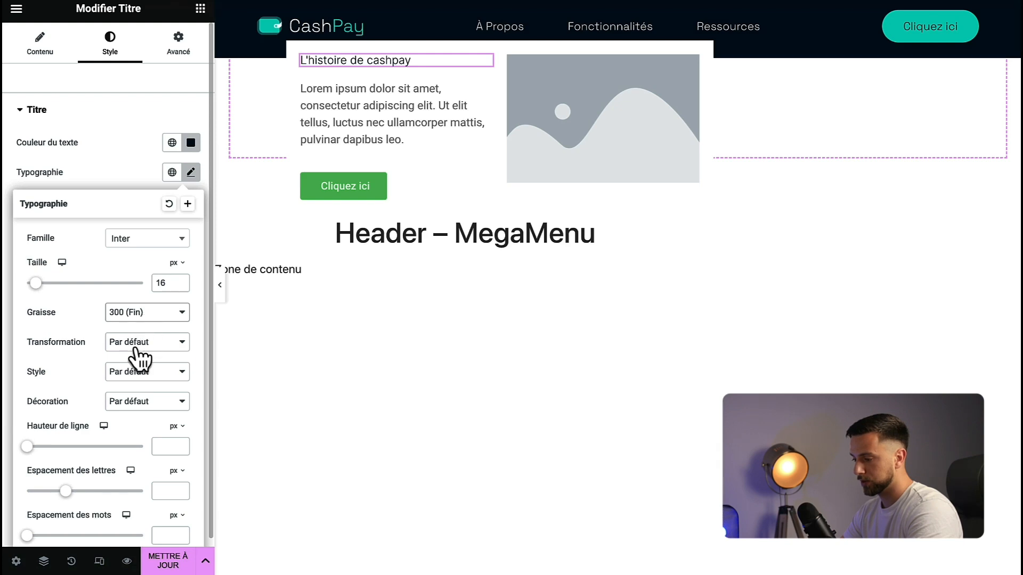
left_click(140, 347)
left_click(137, 358)
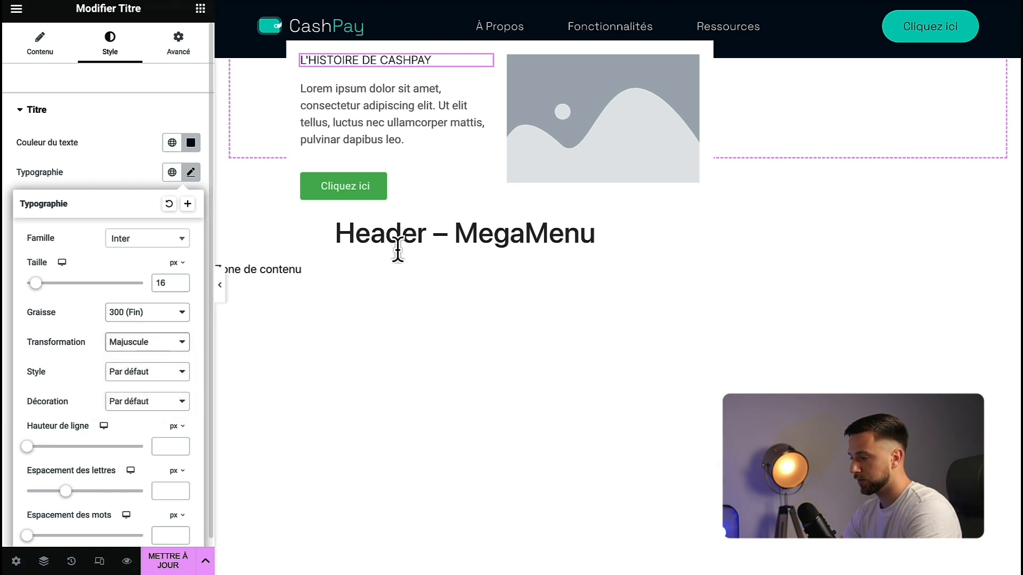
- Compare the title with the finished site's À Propos dropdown and set its size to 14 px and weight to 400 (Normal)
key("ctrl+Right")
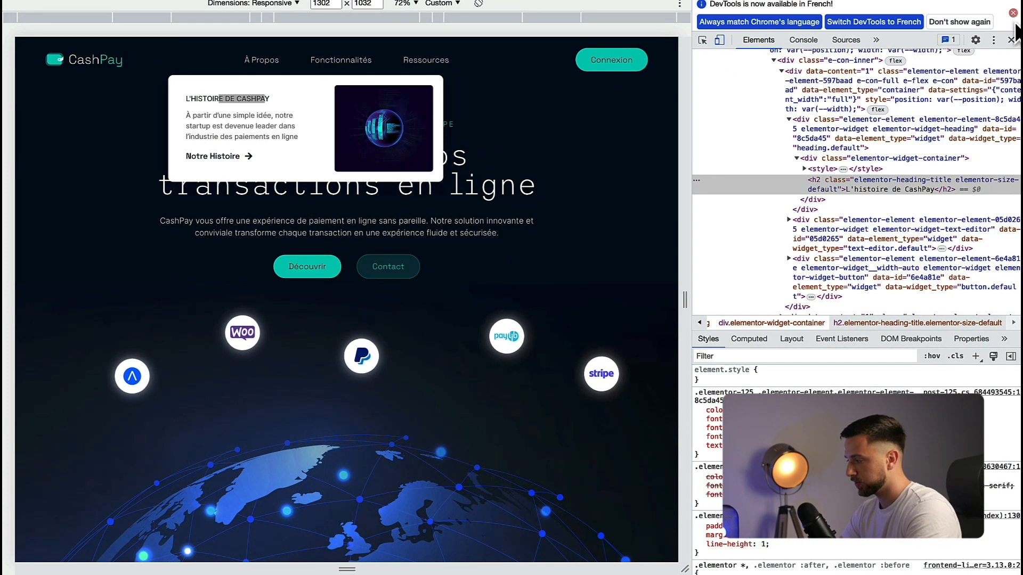
left_click(1012, 40)
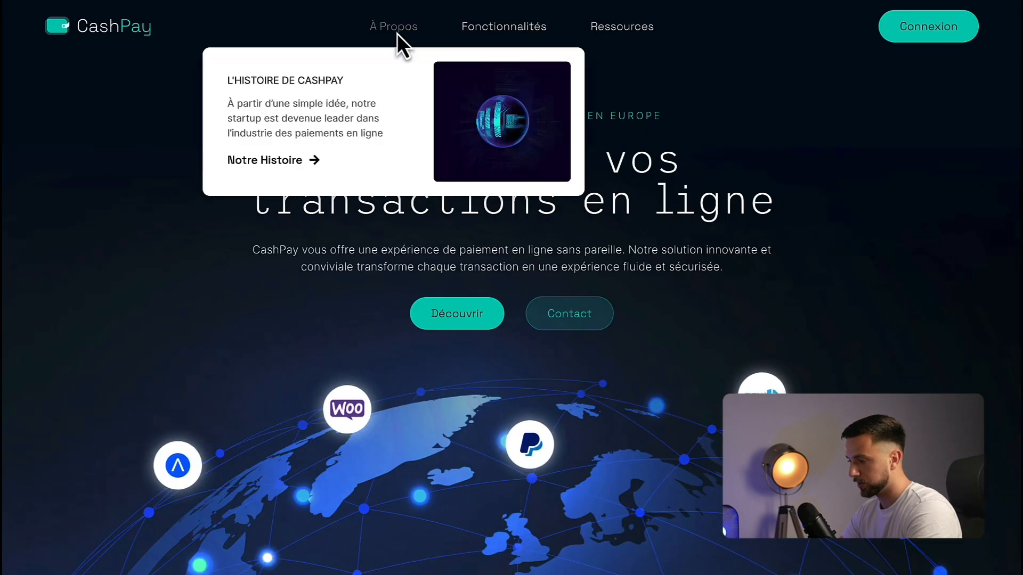
key("ctrl+Left")
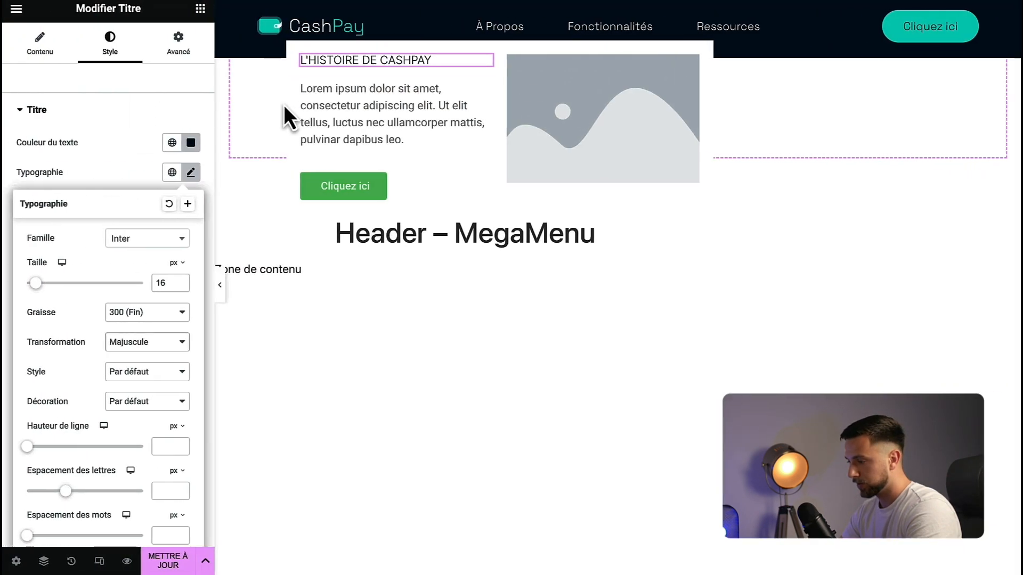
left_click(181, 286)
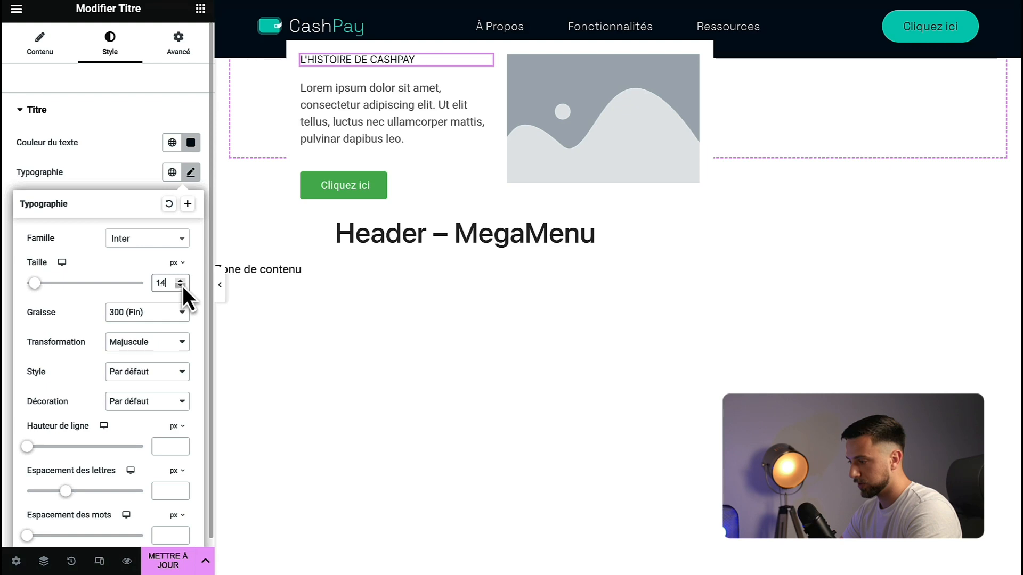
left_click(133, 319)
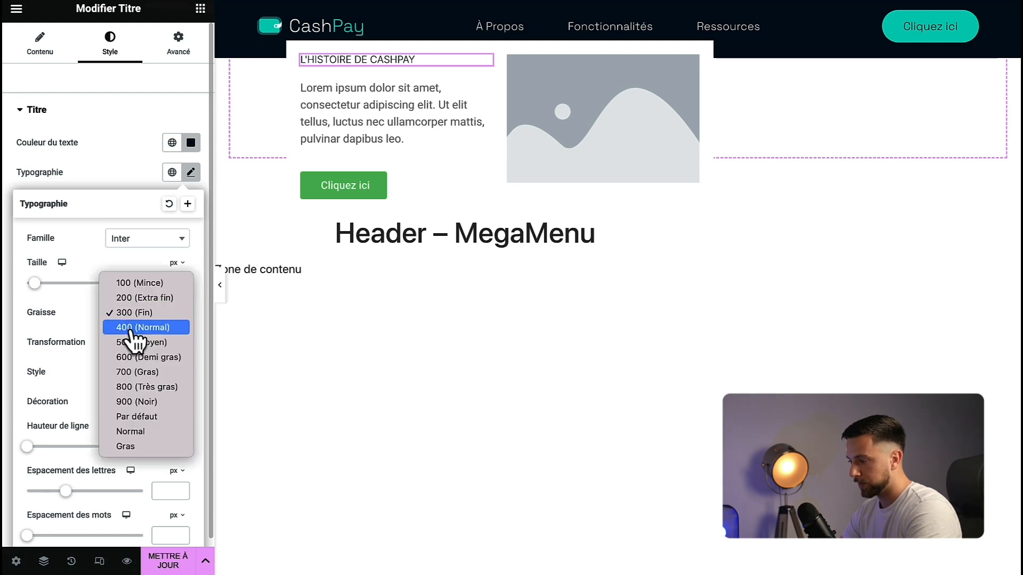
left_click(133, 328)
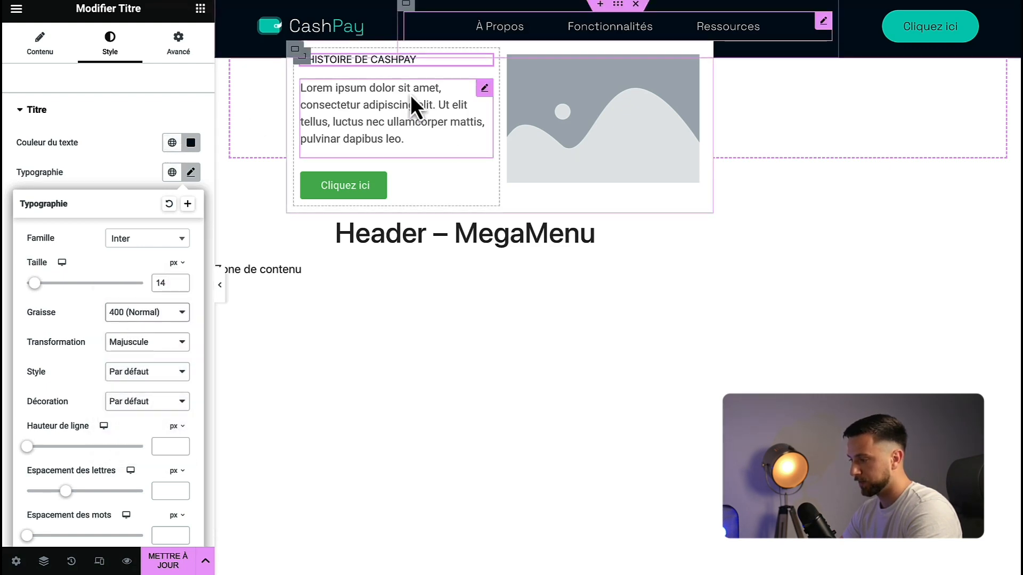
key("ctrl+Right")
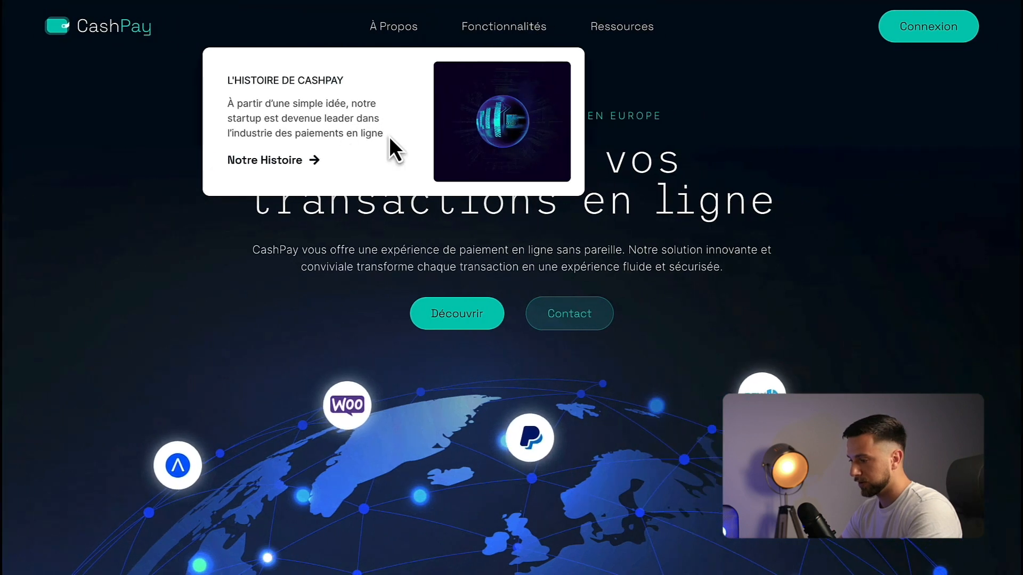
- Select the À Propos dropdown's paragraph on the finished site for copying and open the placeholder paragraph's editor in Texte mode
left_click_drag(388, 138, 209, 108)
key("ctrl+c")
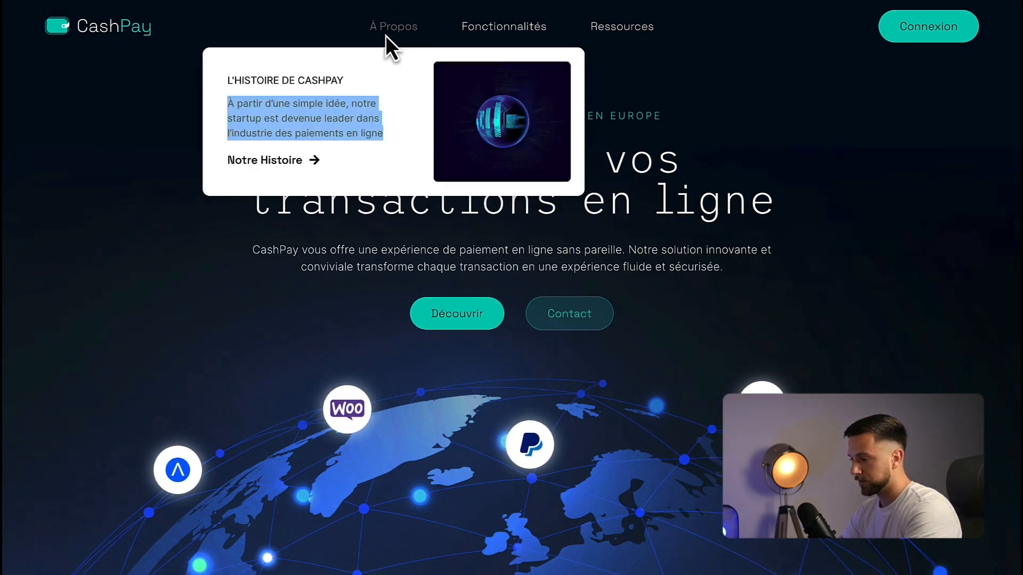
key("ctrl+Left")
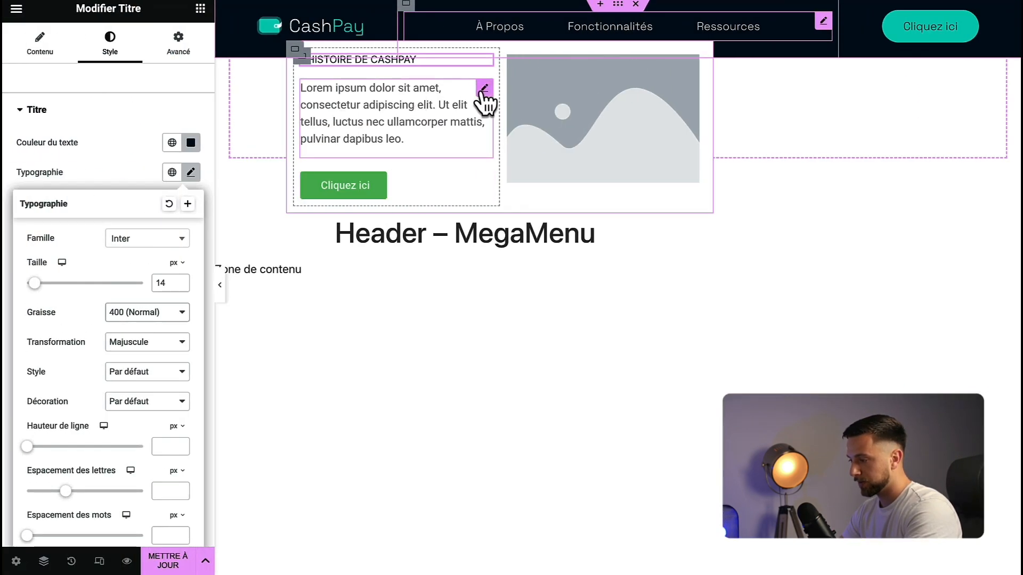
left_click(484, 91)
left_click(166, 145)
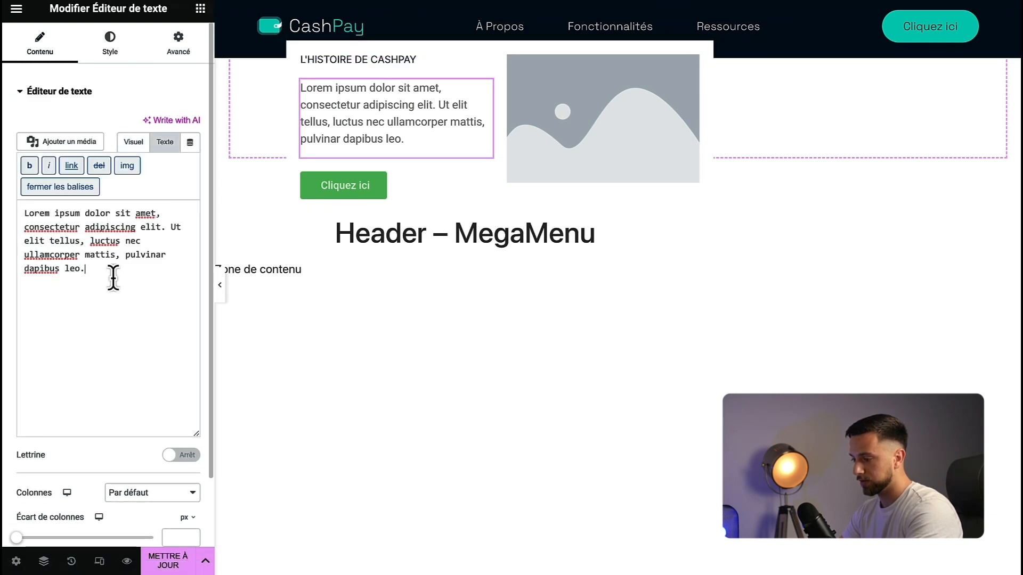
left_click(113, 277)
key("ctrl+a")
type("#020a1f")
key("ctrl+z")
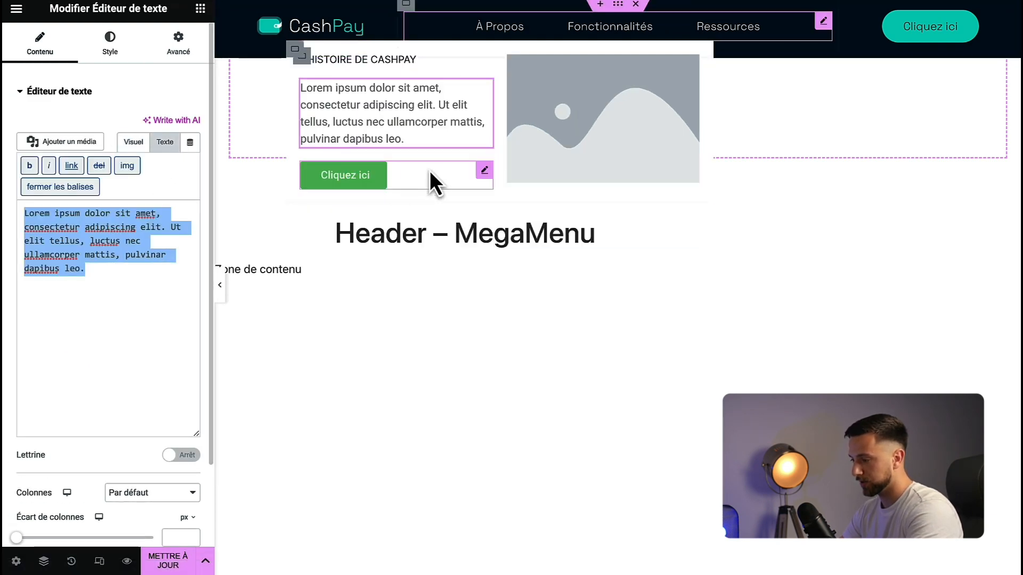
- Copy the À Propos paragraph from the finished site and replace the dropdown's lorem ipsum text with it
key("ctrl+Right")
right_click(271, 136)
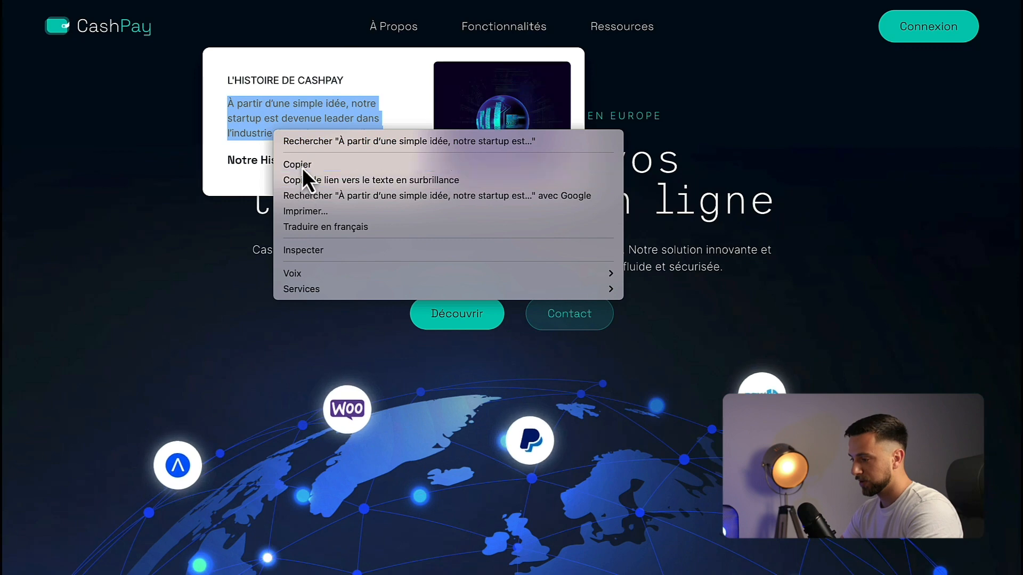
left_click(301, 165)
key("ctrl+Left")
left_click(126, 288)
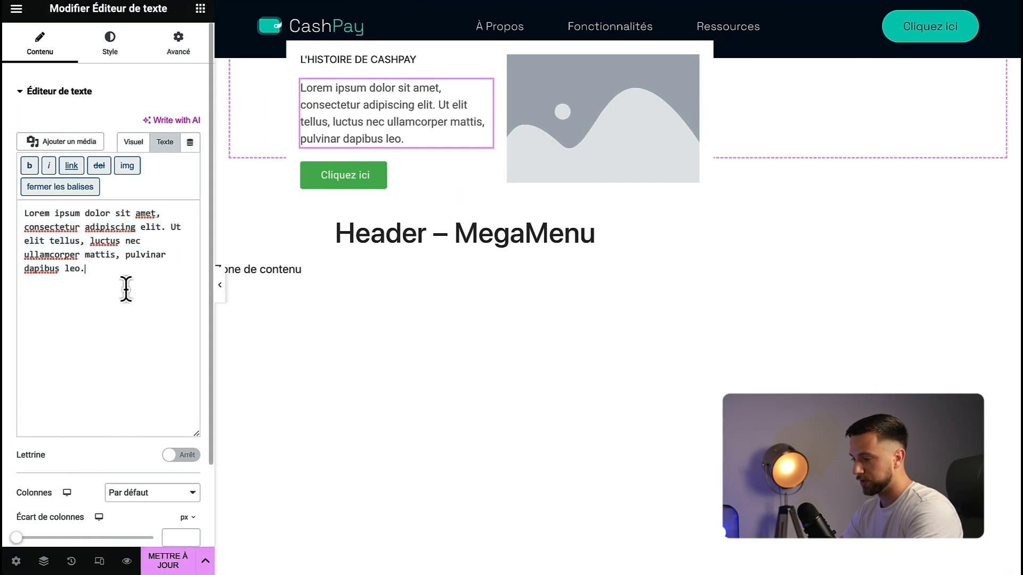
key("ctrl+a")
key("ctrl+v")
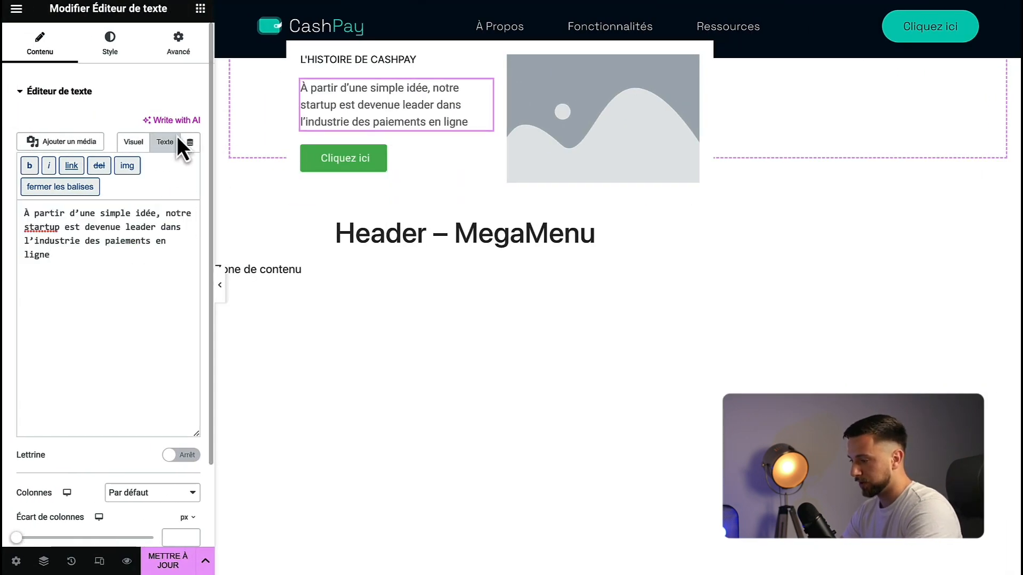
- Set the dropdown button's inner margin (Marge interne) to 0 px on all sides
left_click(368, 159)
left_click(484, 154)
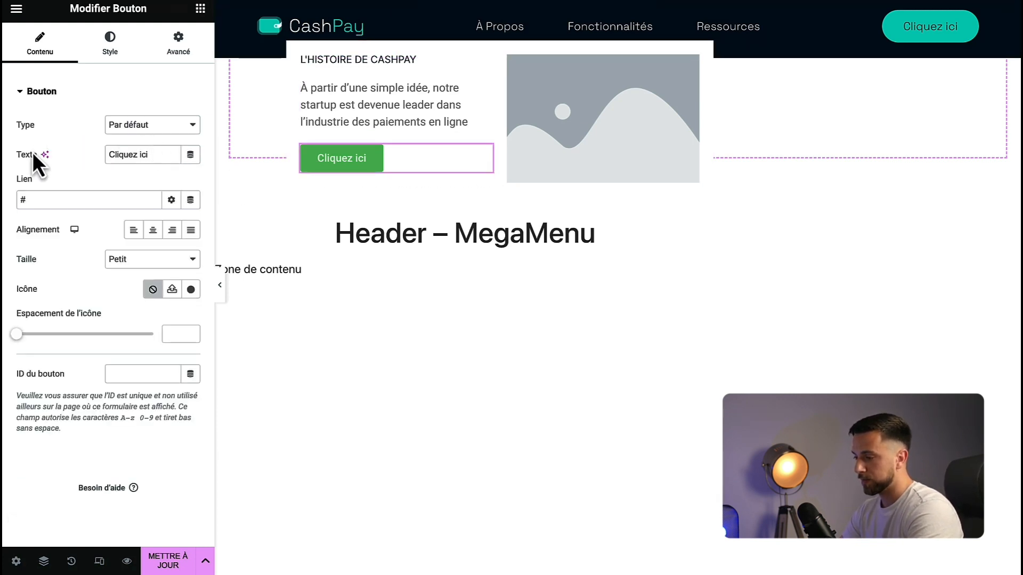
left_click(108, 47)
scroll(103, 321, "down", 1)
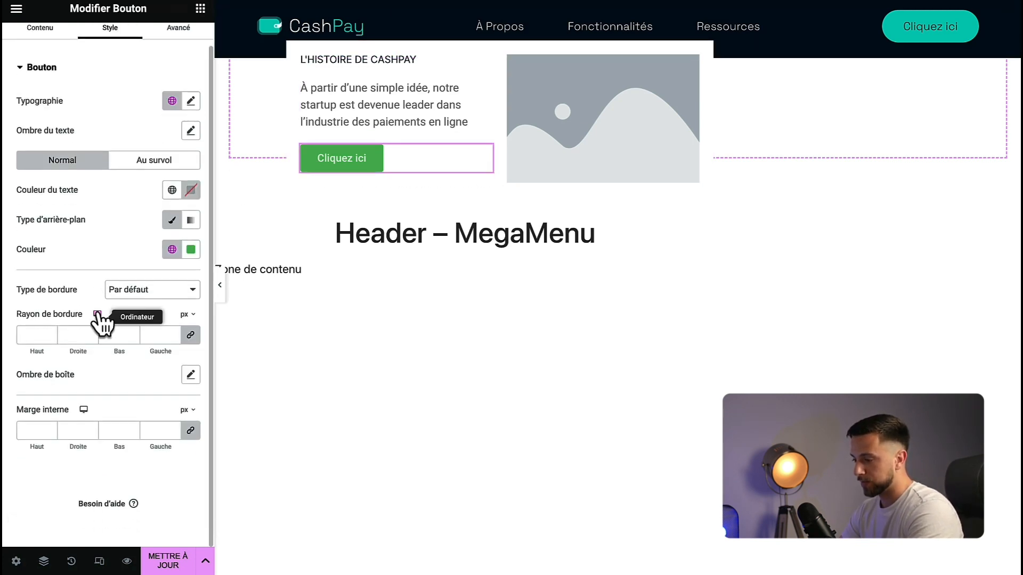
left_click(175, 433)
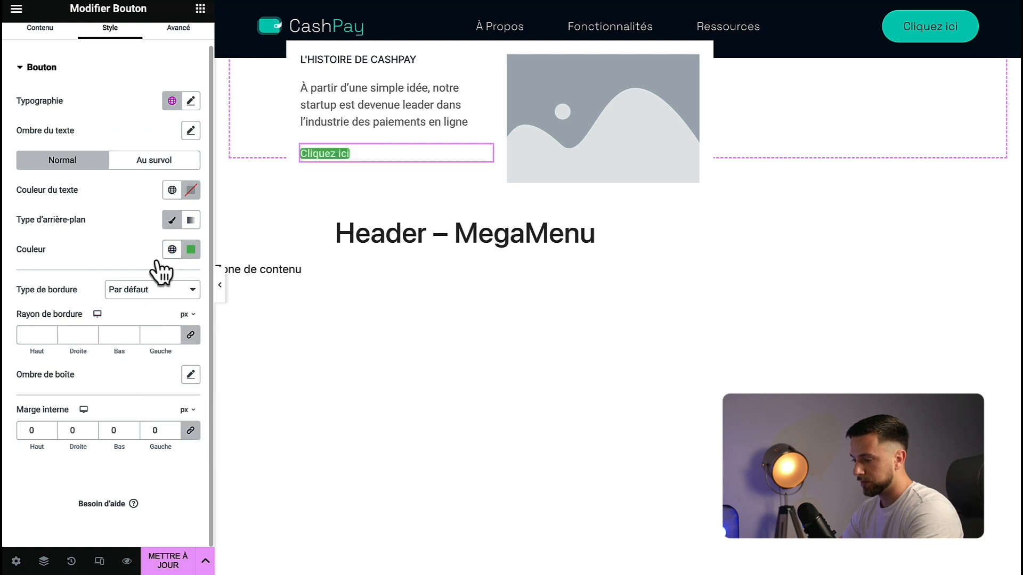
- Set the dropdown button's text colour to #020A1F and make its background colour fully transparent (#61CE7000)
left_click(189, 197)
type("#000A1F")
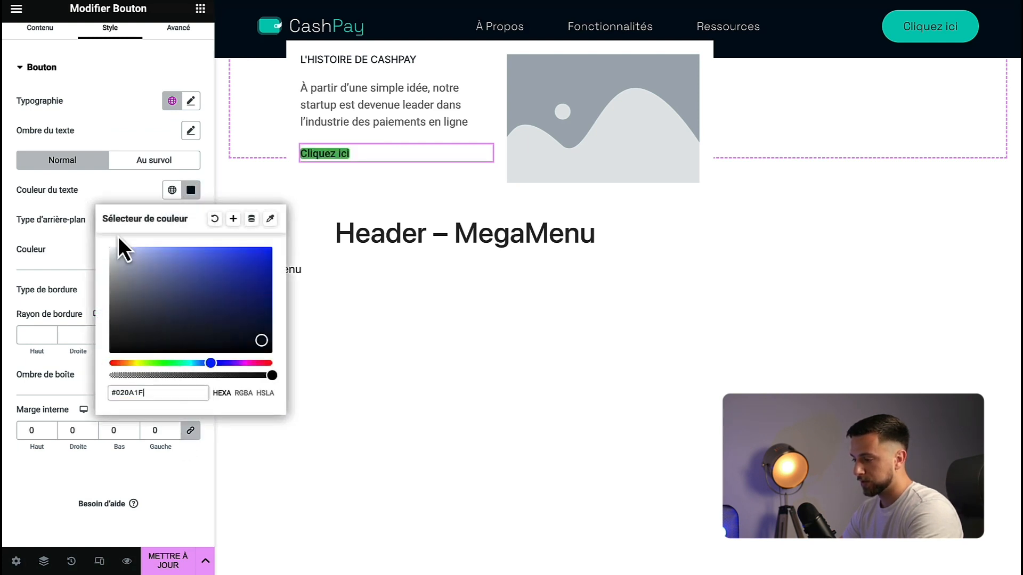
left_click(113, 196)
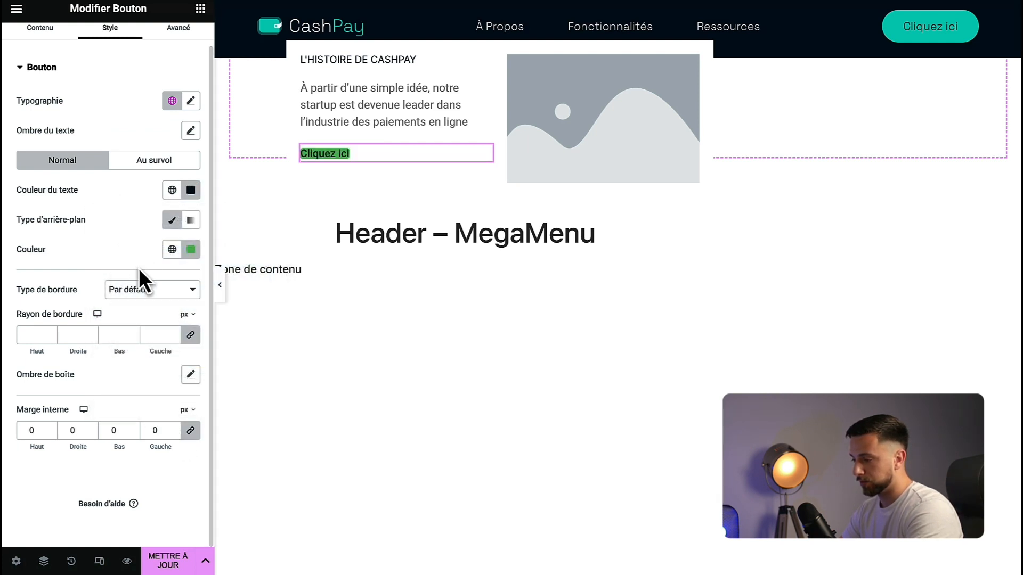
left_click(191, 249)
left_click_drag(272, 436, 86, 432)
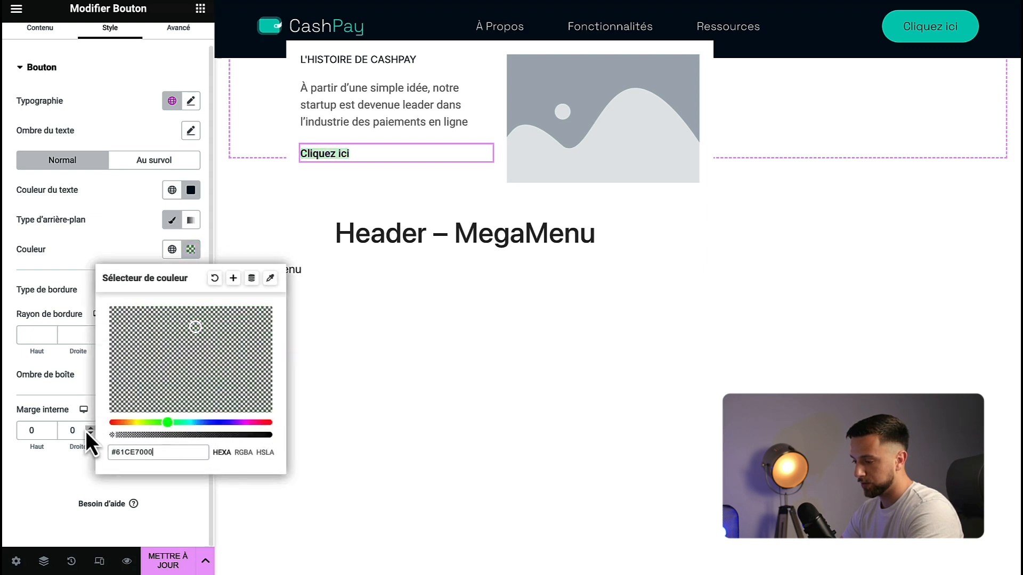
left_click(94, 215)
- Set the dropdown button's font family to Inter
left_click(191, 101)
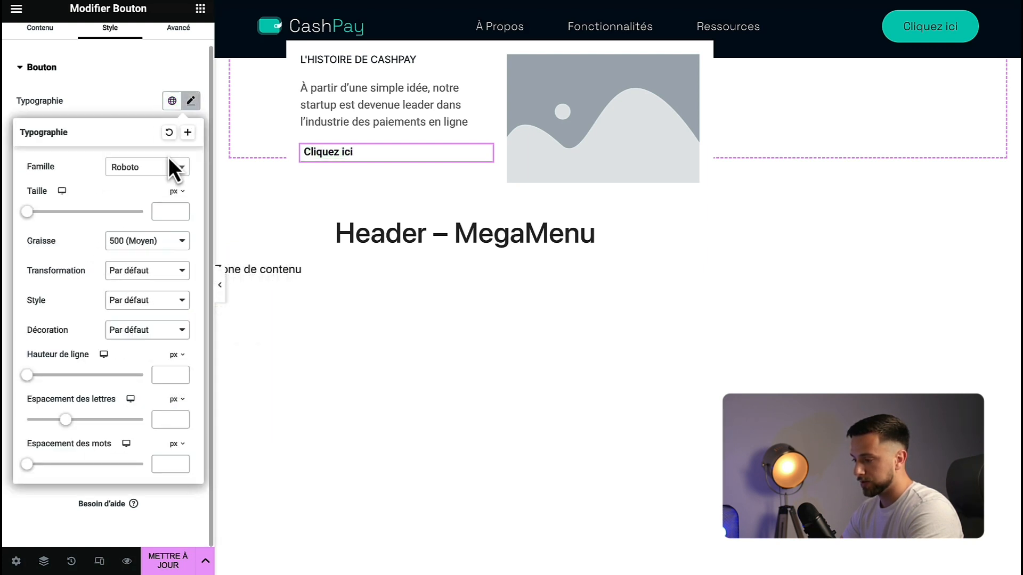
left_click(168, 166)
type("inter")
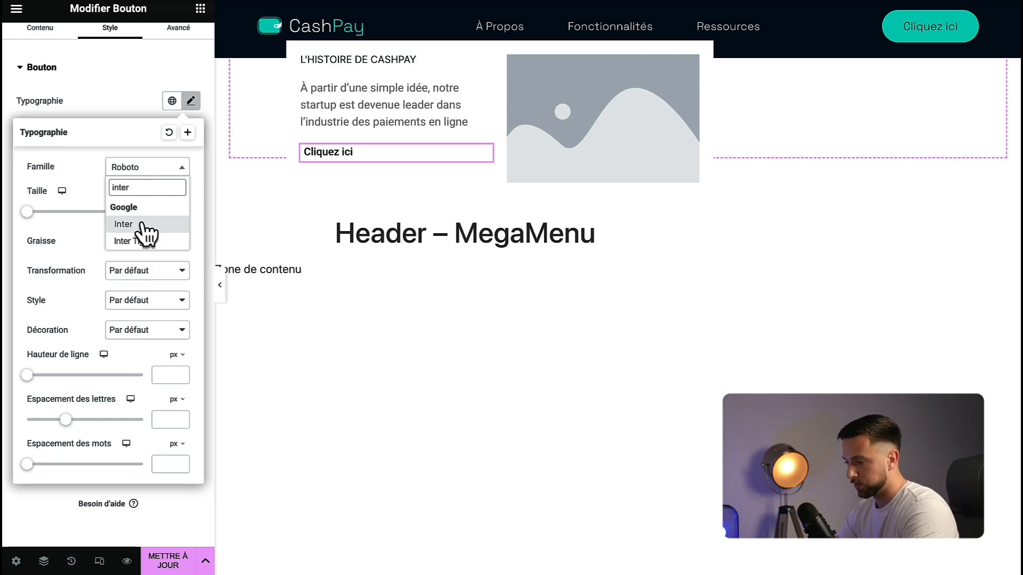
left_click(142, 225)
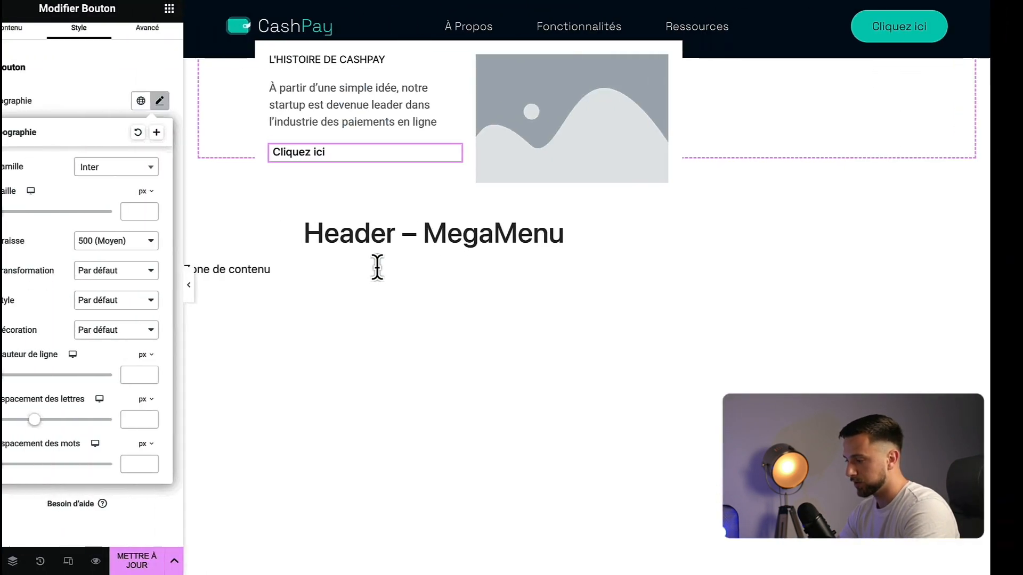
- Set the dropdown button's typography to the Space Grotesk family at 16 px
left_click(155, 167)
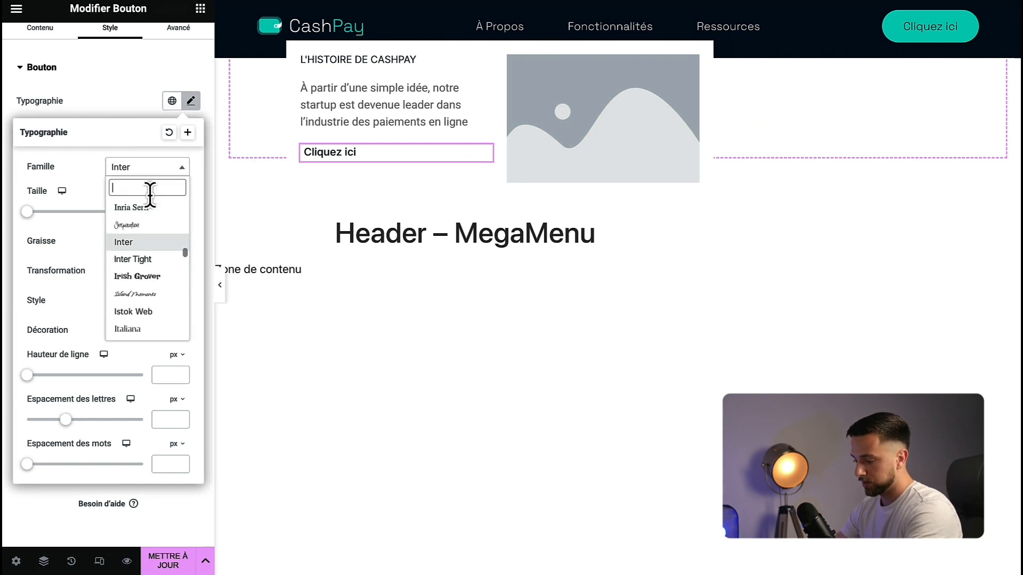
type("Spa")
left_click(143, 242)
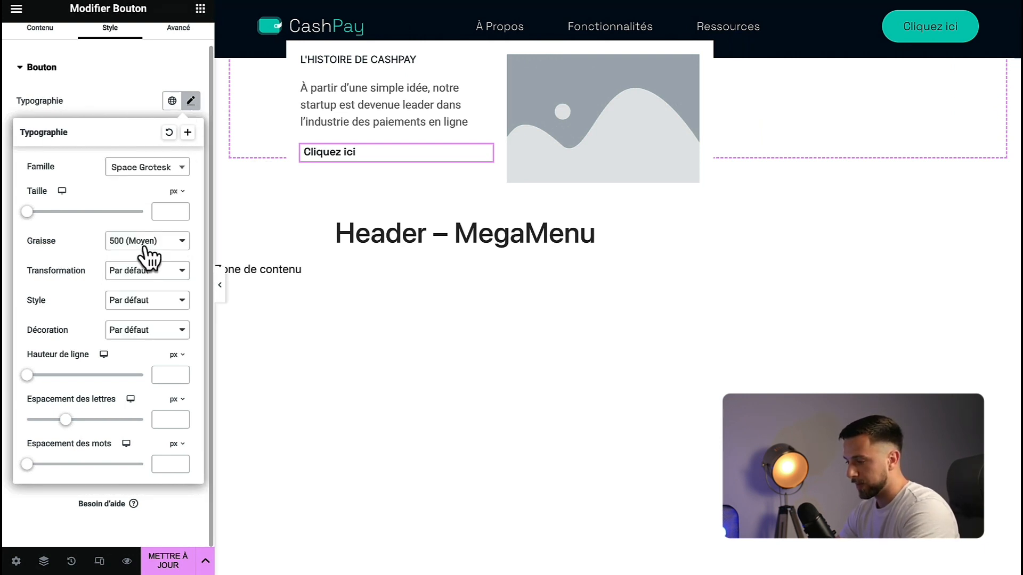
left_click(148, 242)
left_click(72, 169)
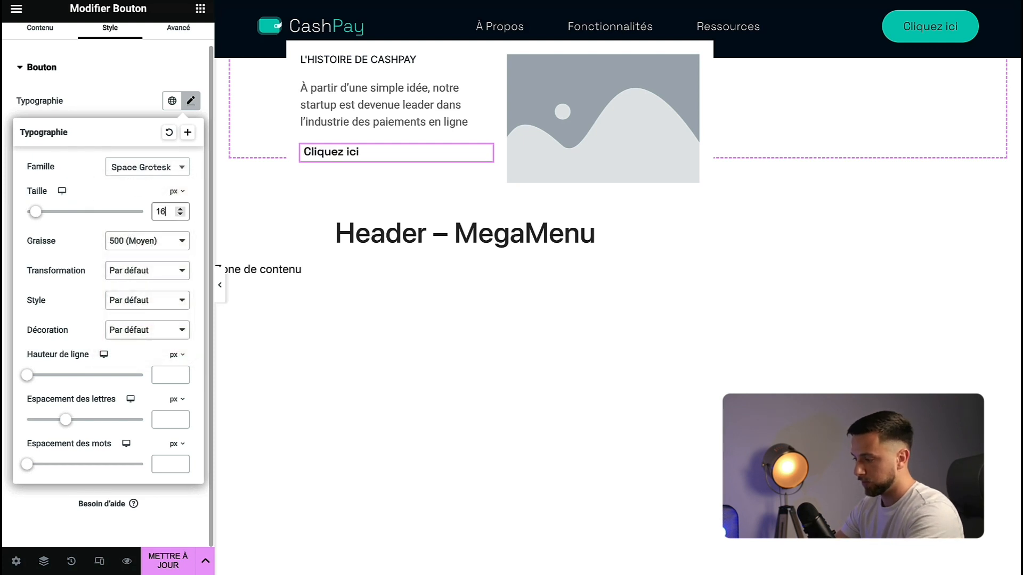
left_click(119, 96)
- Add the plain right-arrow icon from the icon library to the dropdown button
scroll(80, 80, "up", 1)
left_click(46, 45)
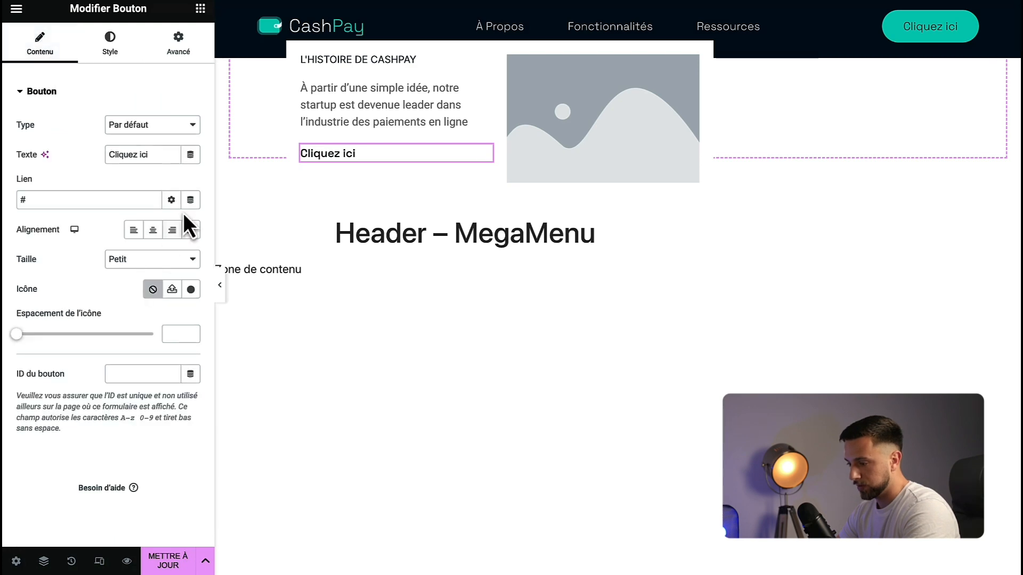
left_click(190, 290)
type("arro")
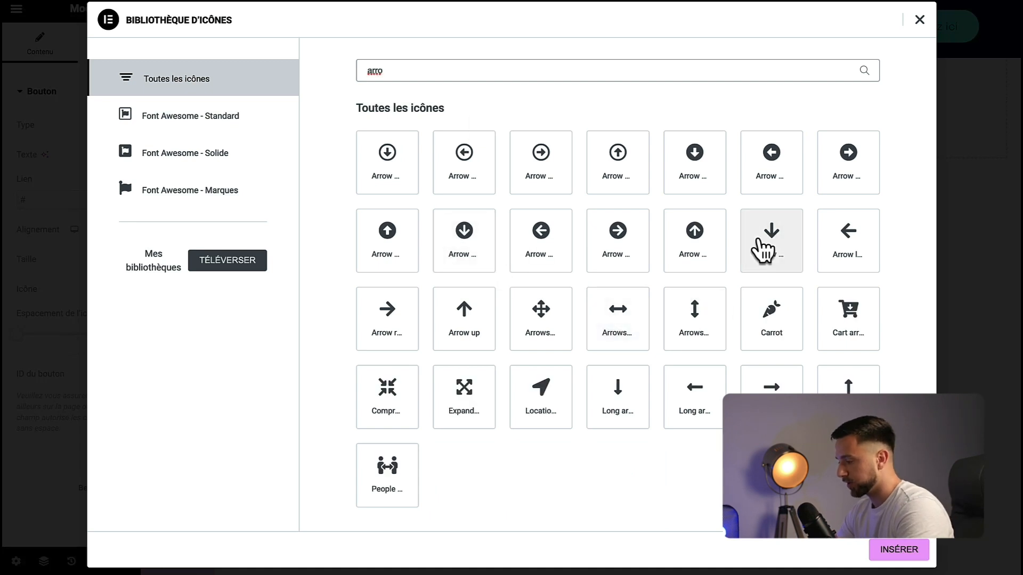
left_click(390, 322)
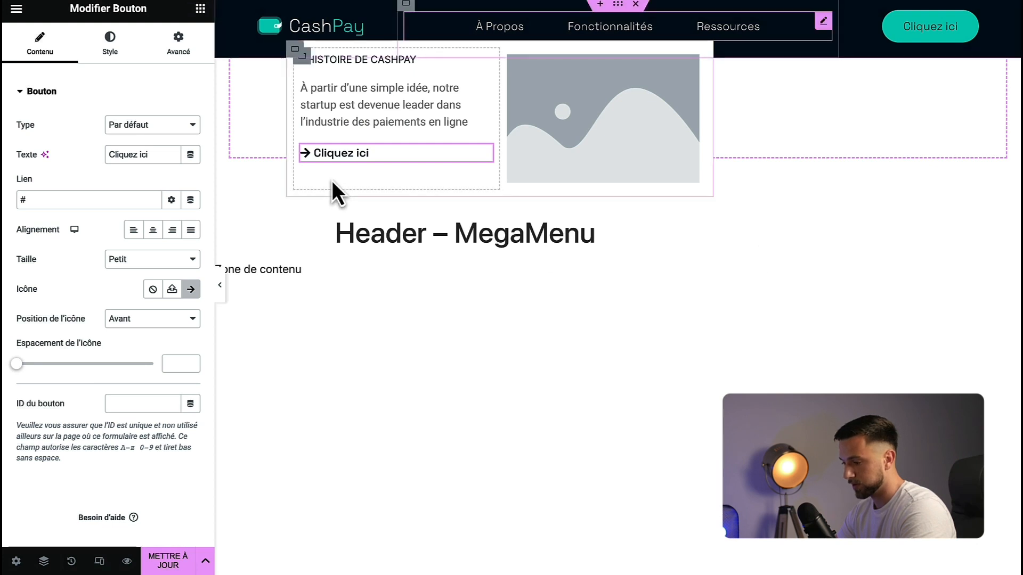
- Set the button icon's position to Après and its spacing to 10
left_click(123, 323)
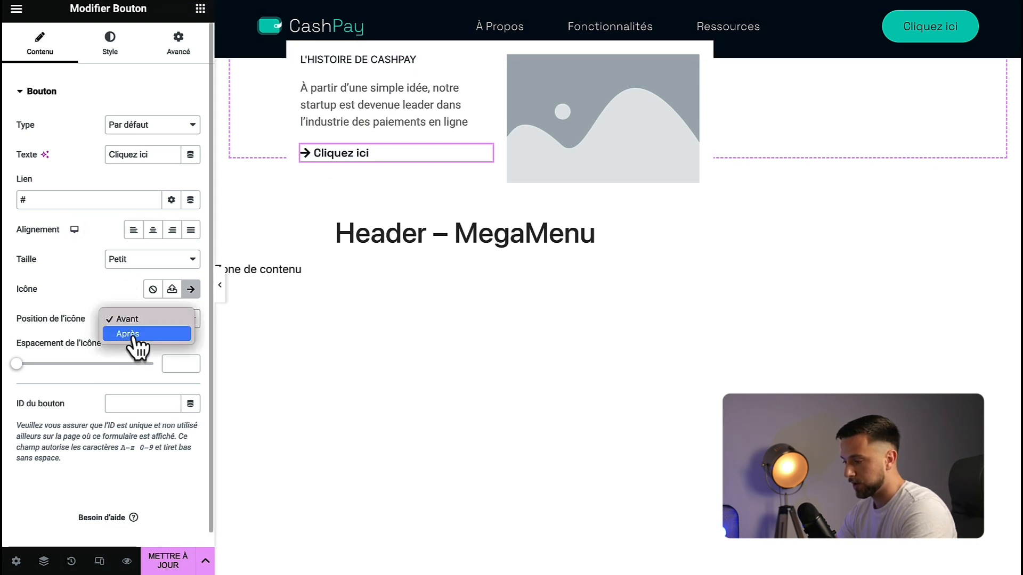
left_click(132, 335)
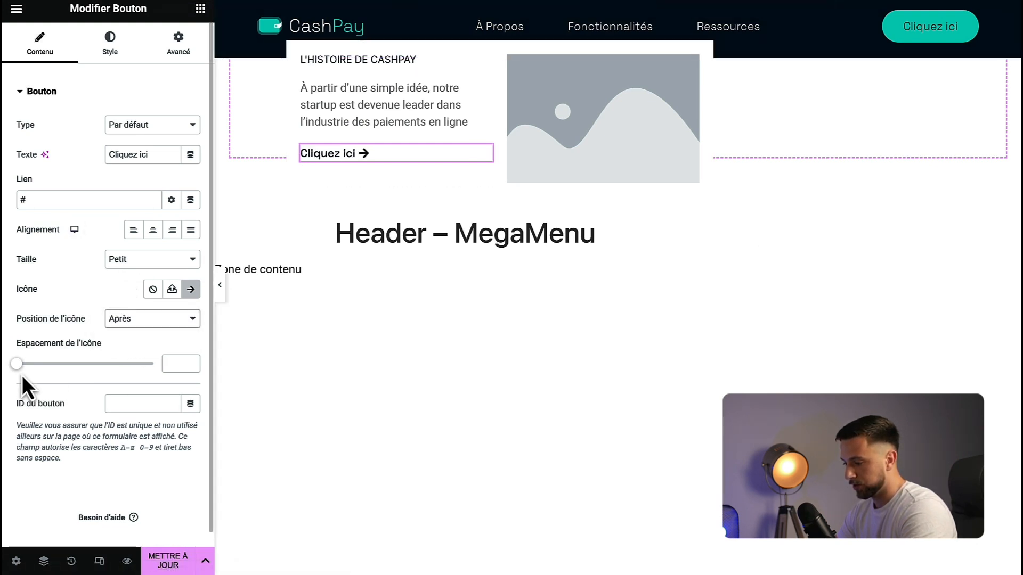
left_click_drag(17, 364, 44, 364)
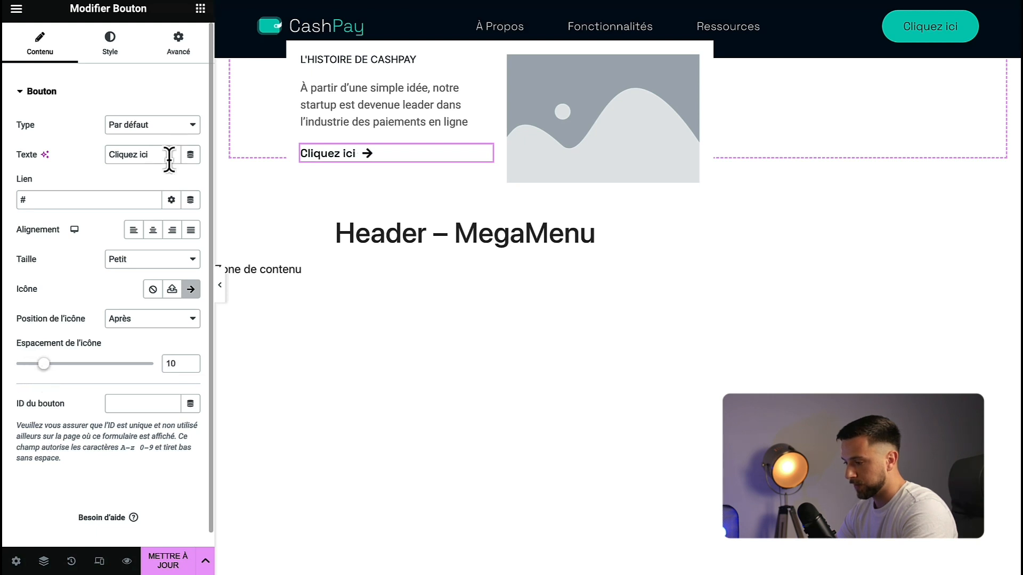
- Change the dropdown button's text to "En savoir plus" and preview the dropdown at full width
left_click_drag(156, 155, 56, 156)
type("En s")
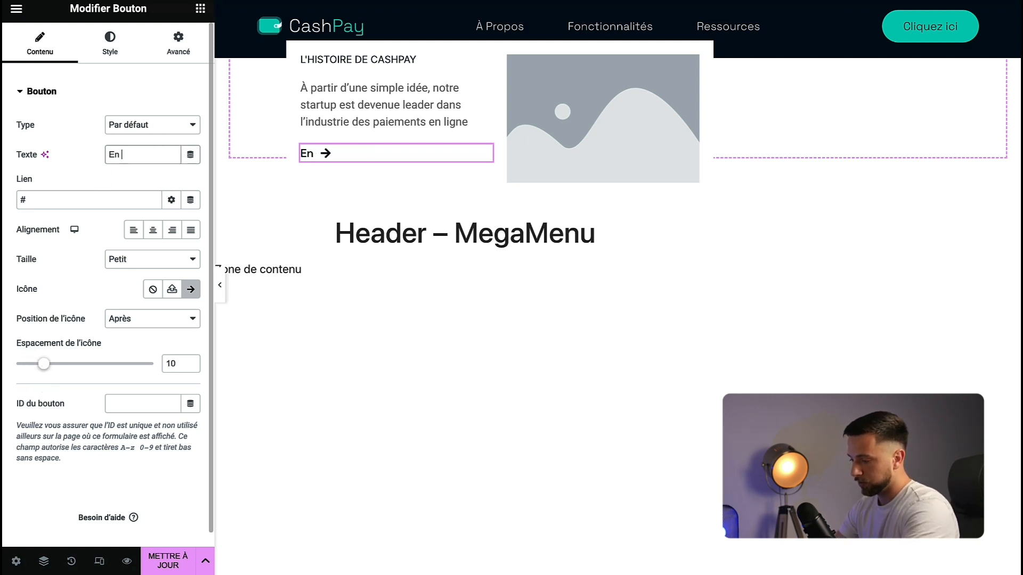
key("BackSpace")
type("avoir plus")
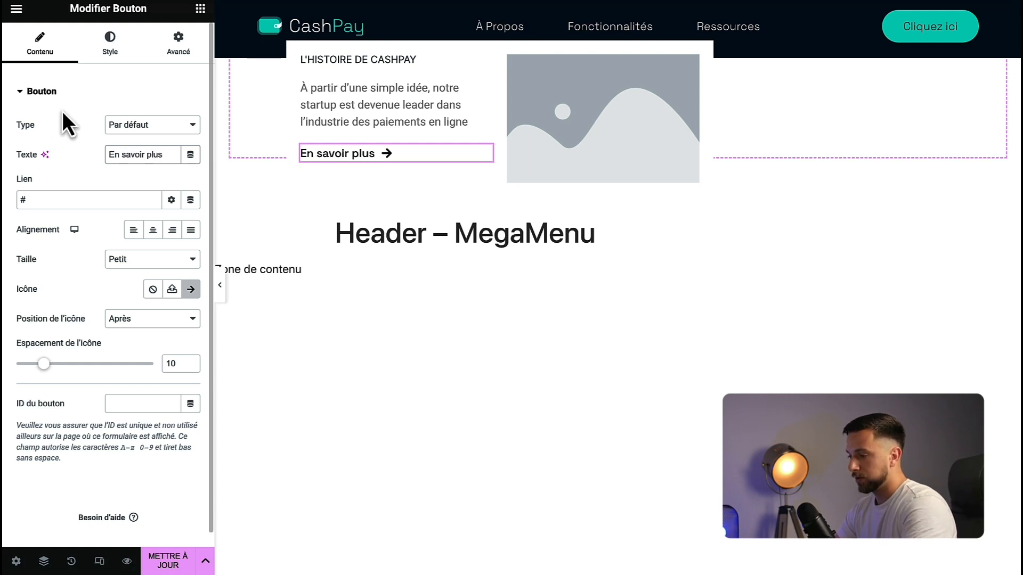
left_click(124, 96)
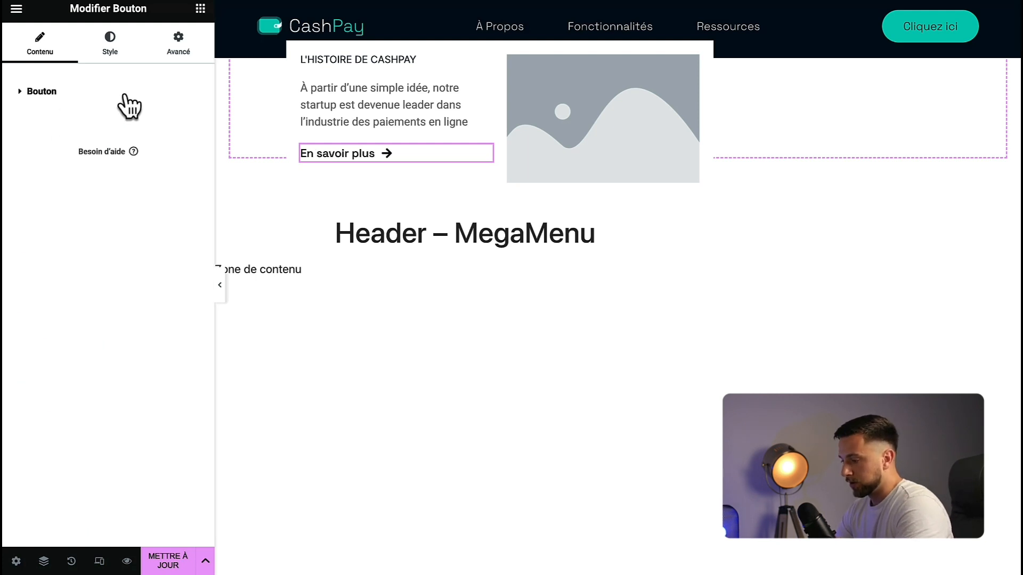
left_click(220, 285)
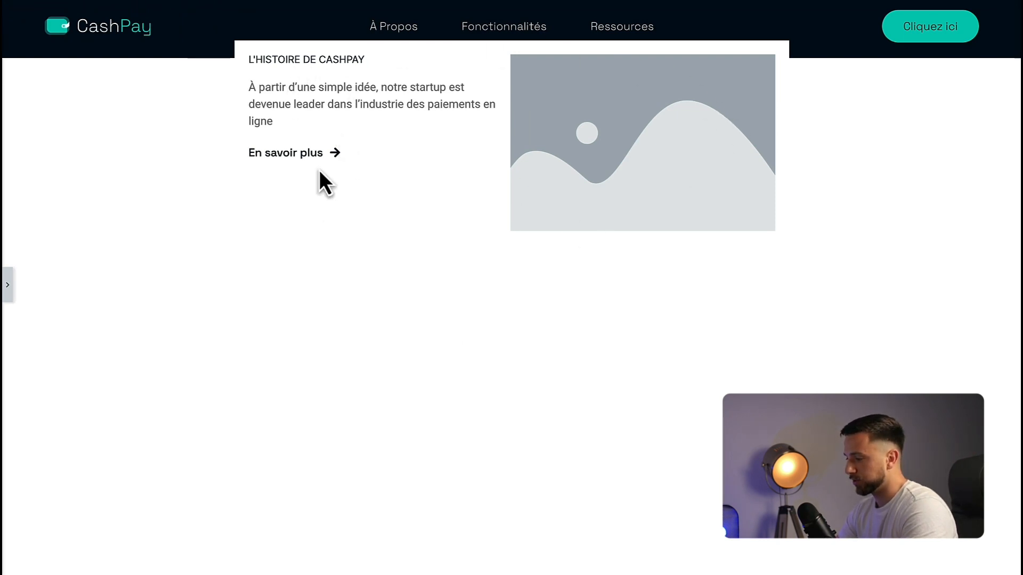
left_click(8, 283)
- Replace the dropdown's placeholder image with the glowing sphere picture from the media library and preview it at full width
left_click(718, 114)
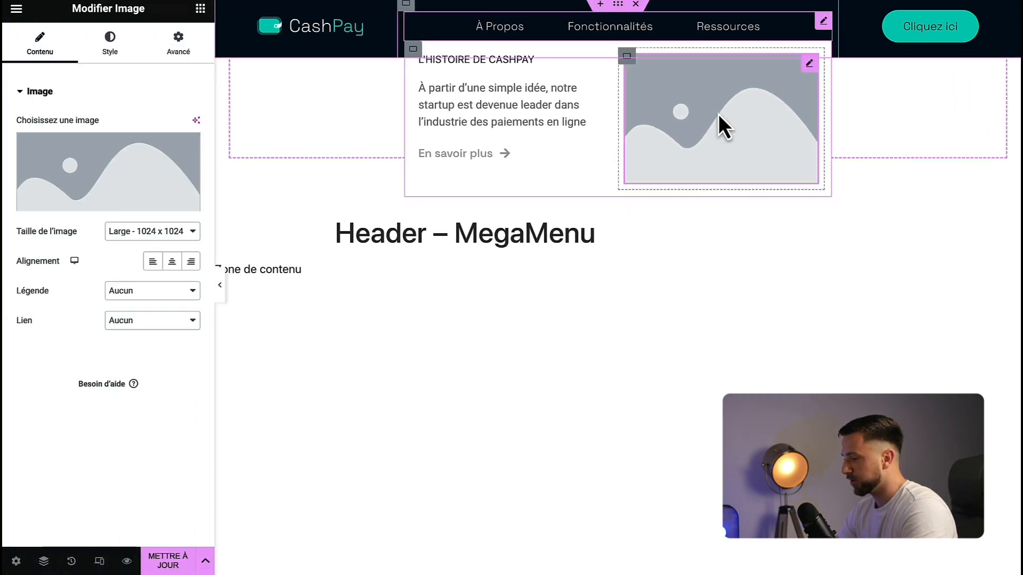
left_click(100, 176)
left_click(309, 284)
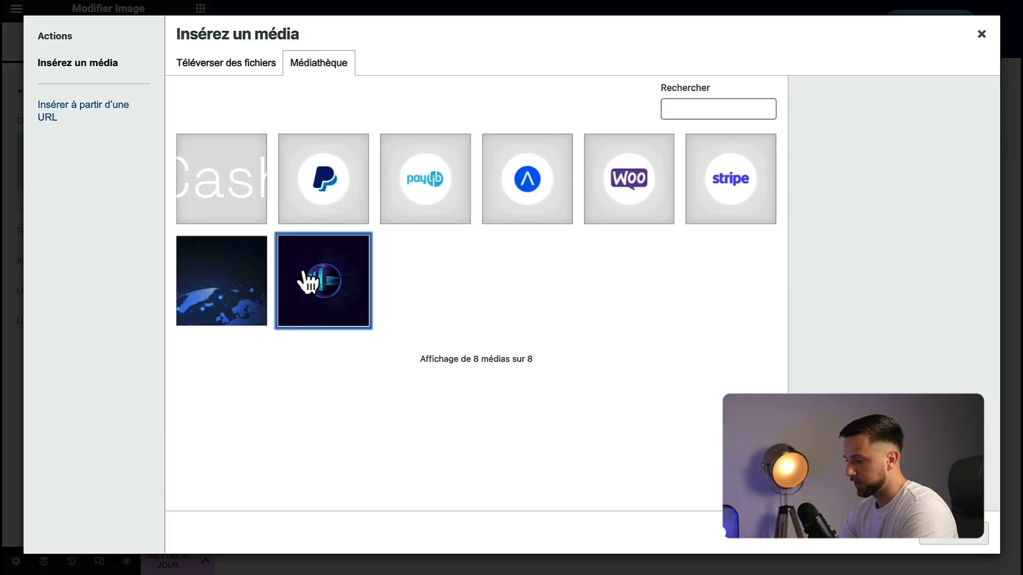
left_click(962, 538)
left_click(220, 285)
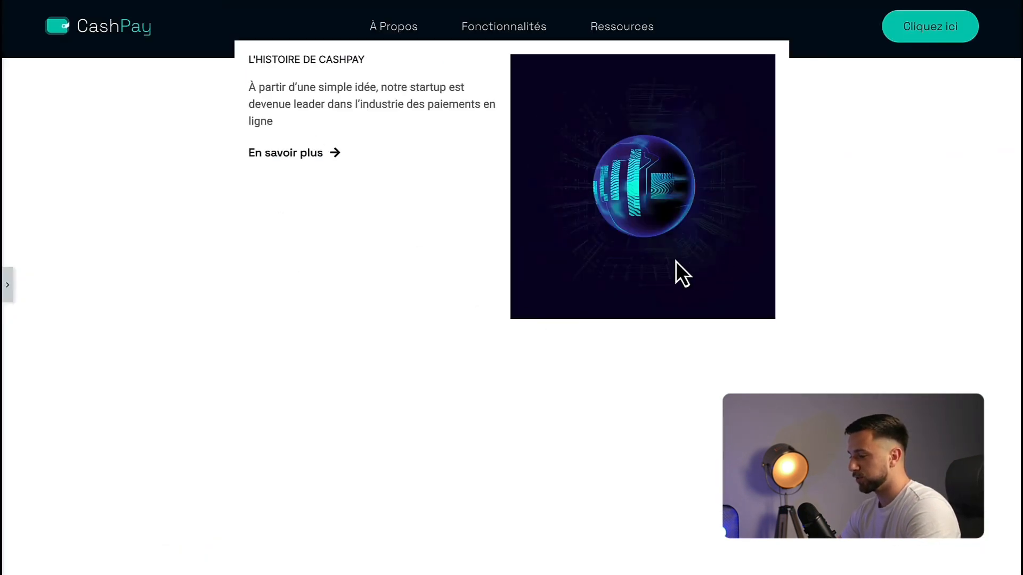
left_click(10, 288)
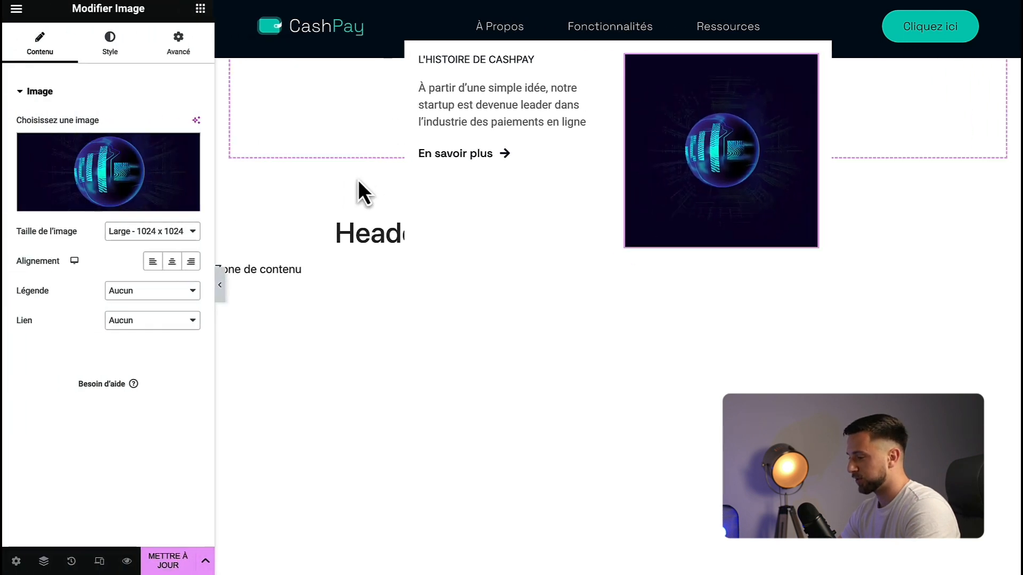
- Switch the dropdown image's width unit to px and set its width to 300
left_click(109, 50)
left_click_drag(16, 140, 82, 140)
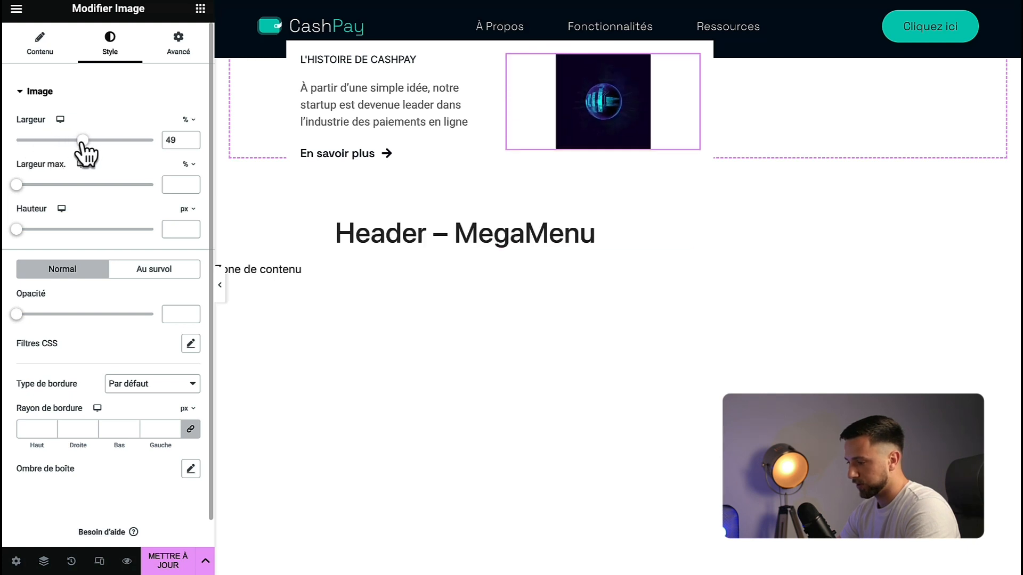
left_click(190, 120)
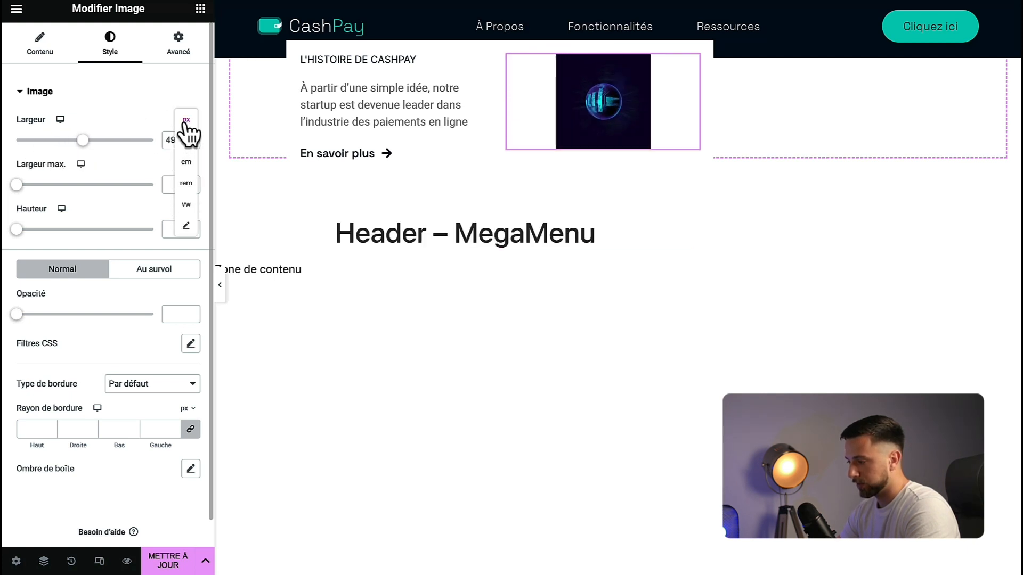
left_click(186, 119)
left_click_drag(18, 140, 55, 140)
double_click(183, 140)
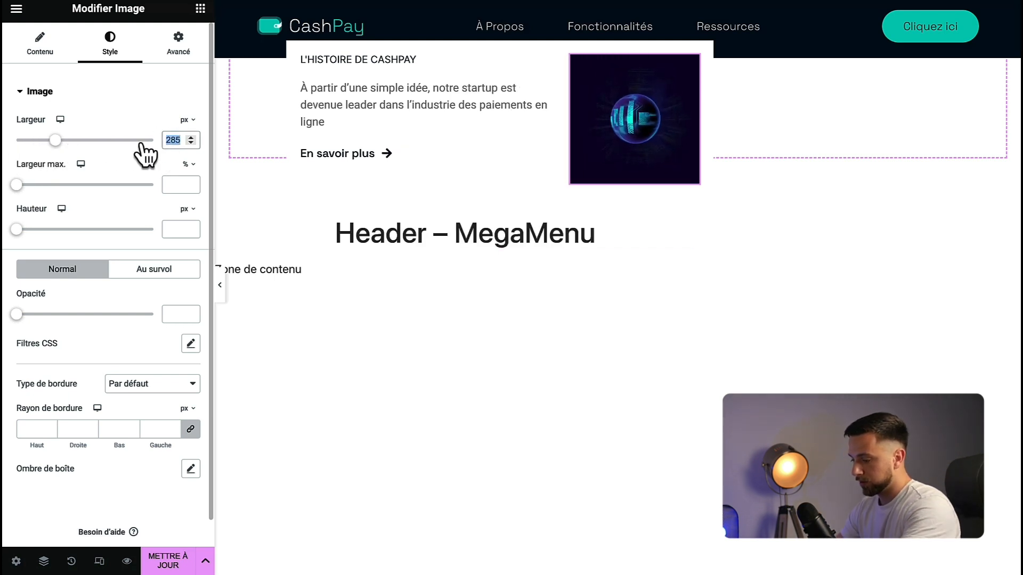
type("300")
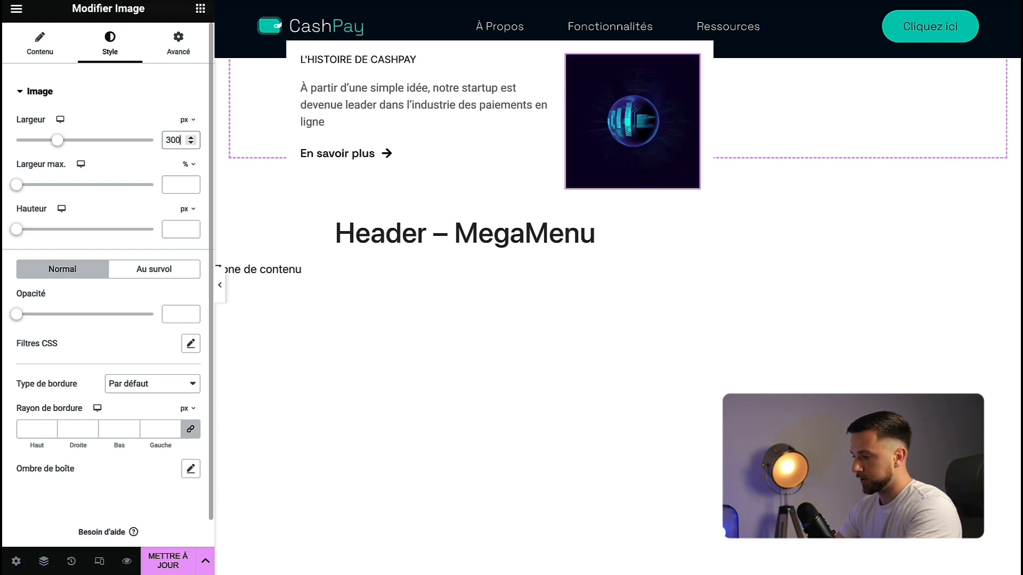
- Set the image's height to about 196 px with object fit Couvrir, and preview the dropdown at full width
left_click_drag(16, 229, 63, 230)
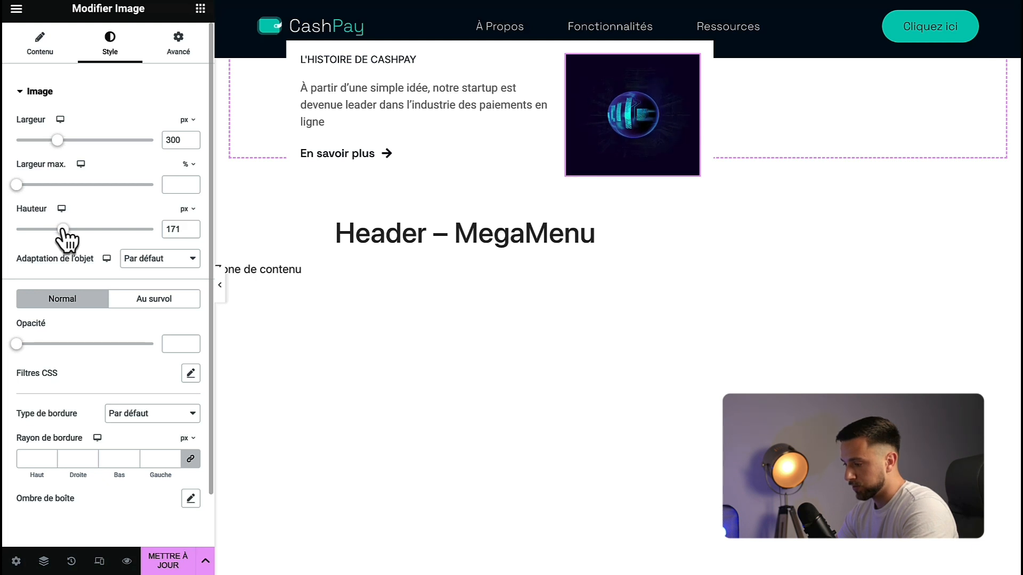
left_click(191, 232)
left_click(186, 258)
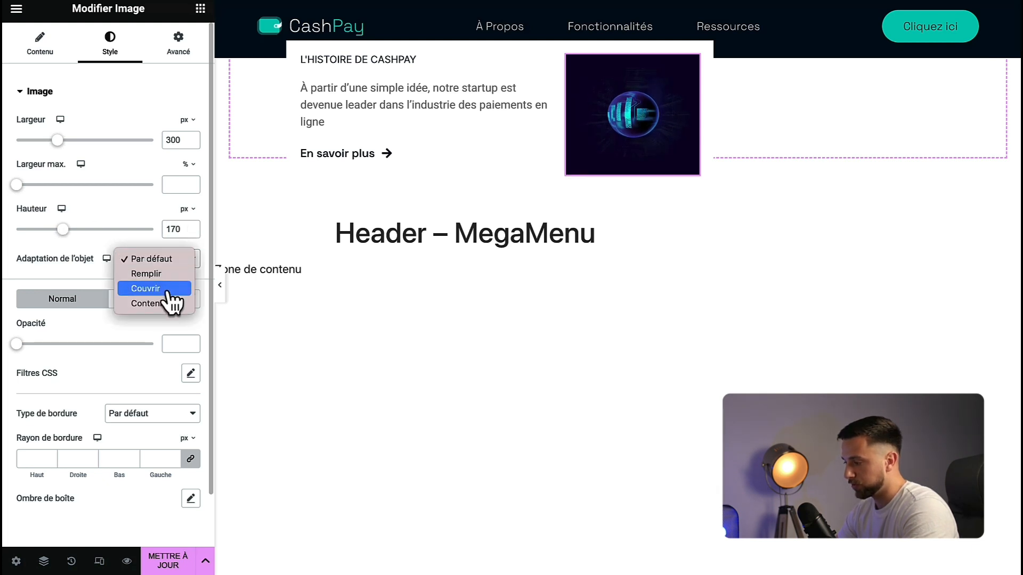
key("Escape")
left_click(167, 290)
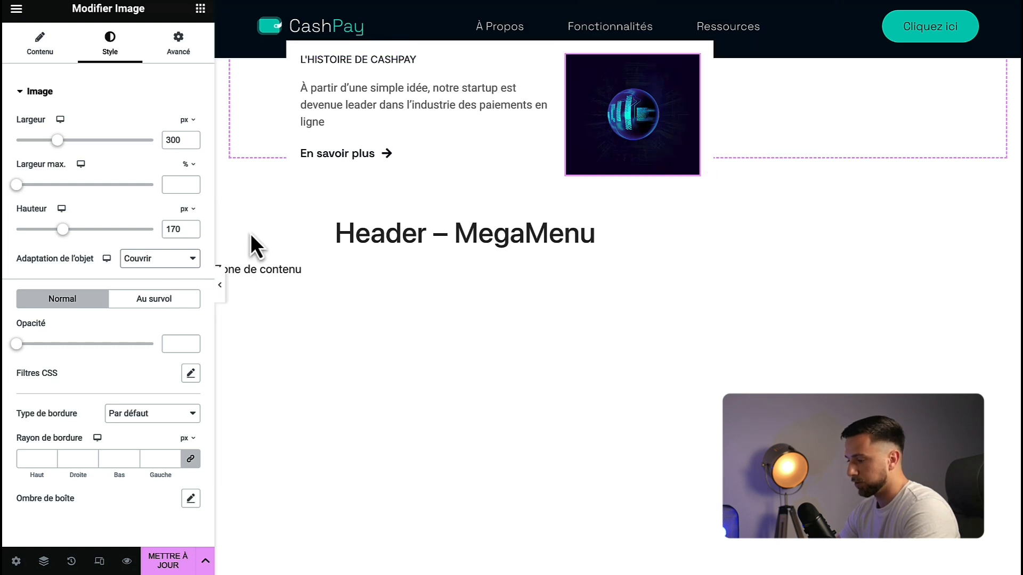
mouse_move(62, 229)
left_mouse_down()
mouse_move(75, 235)
mouse_move(39, 235)
mouse_move(97, 235)
mouse_move(58, 234)
mouse_move(86, 235)
mouse_move(70, 235)
left_mouse_up()
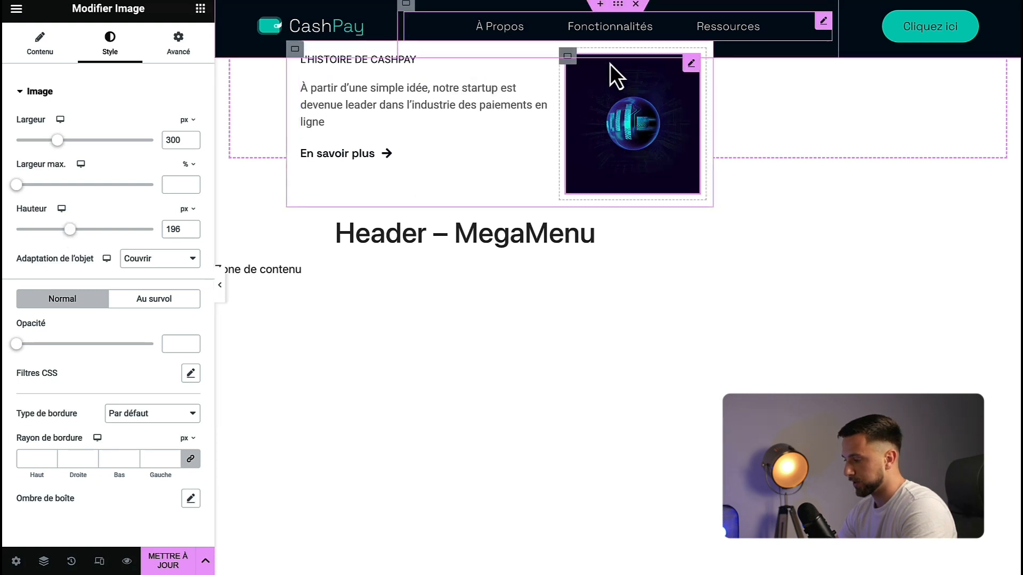
left_click(219, 285)
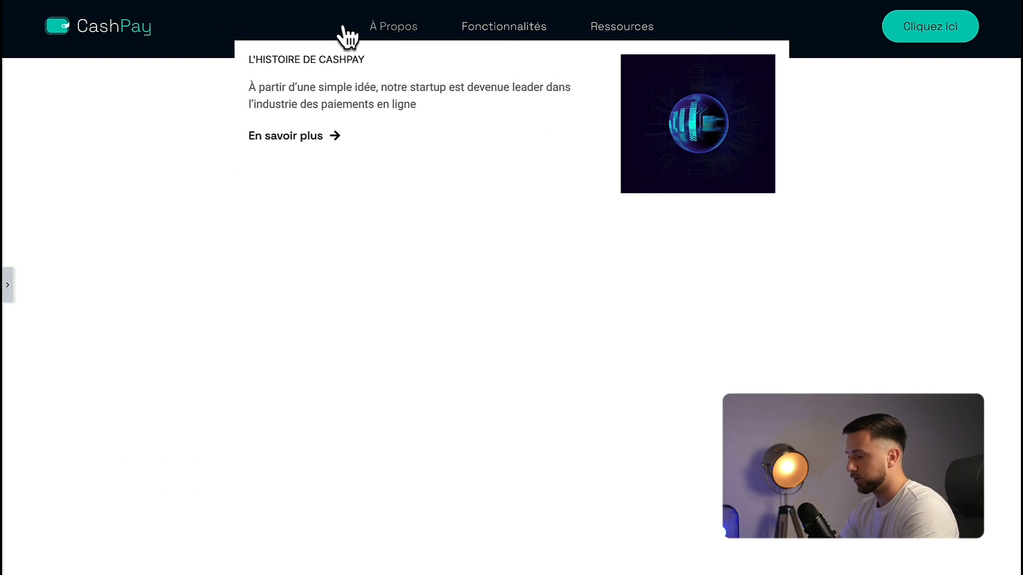
left_click(8, 285)
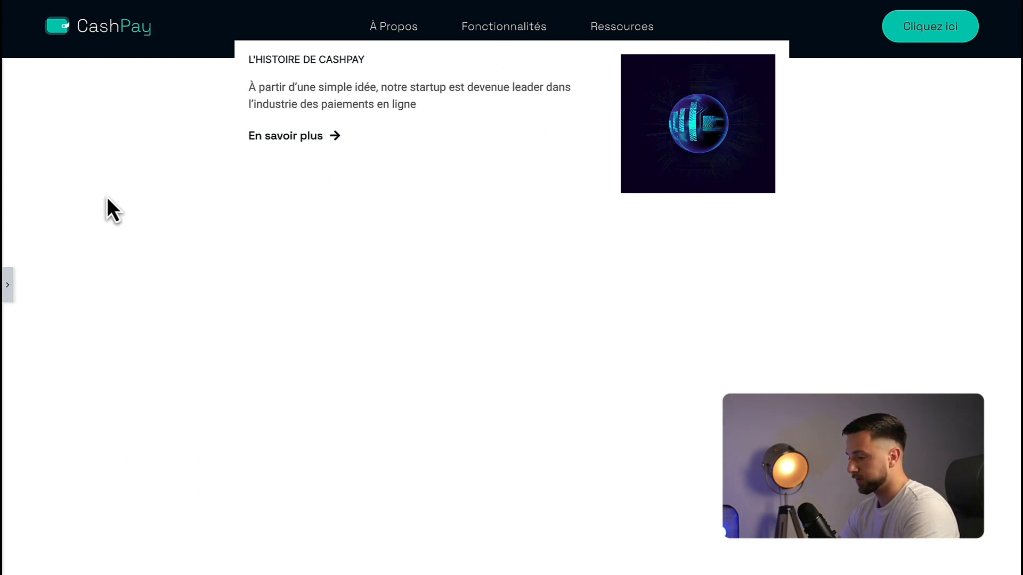
- Set the dropdown's text container to Encadré content width with a width of 250 px
left_click(412, 52)
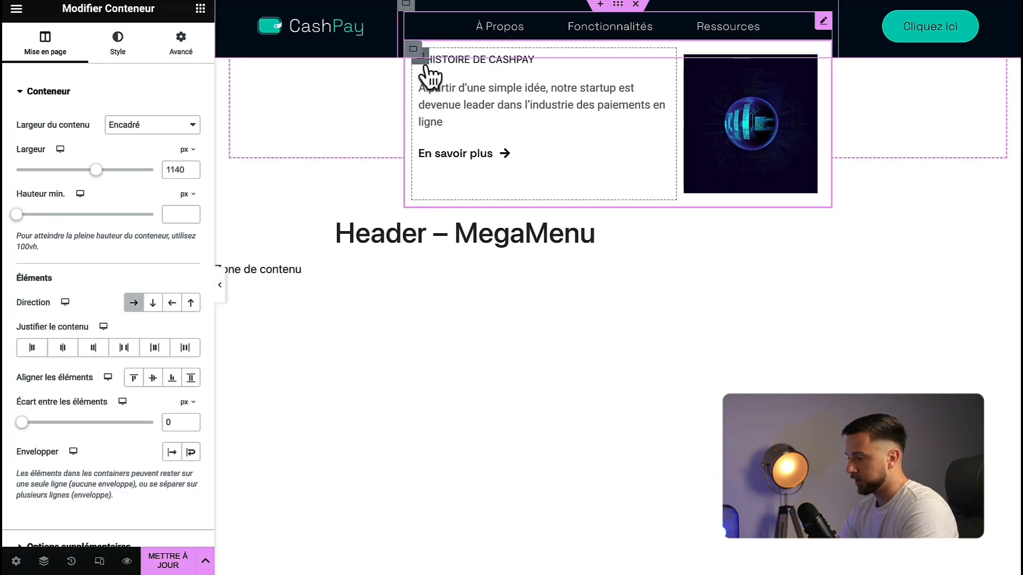
left_click(423, 72)
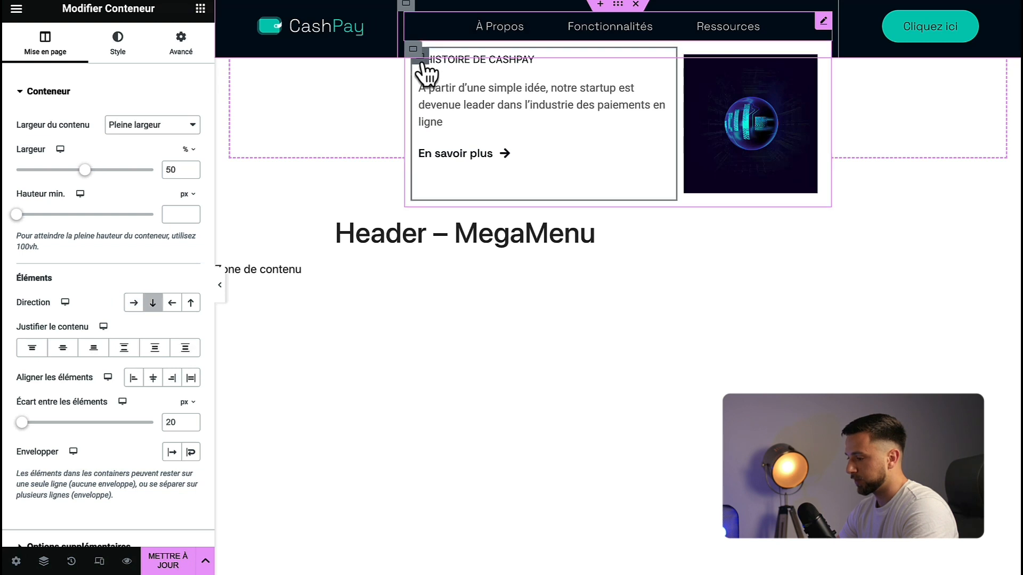
left_click(163, 125)
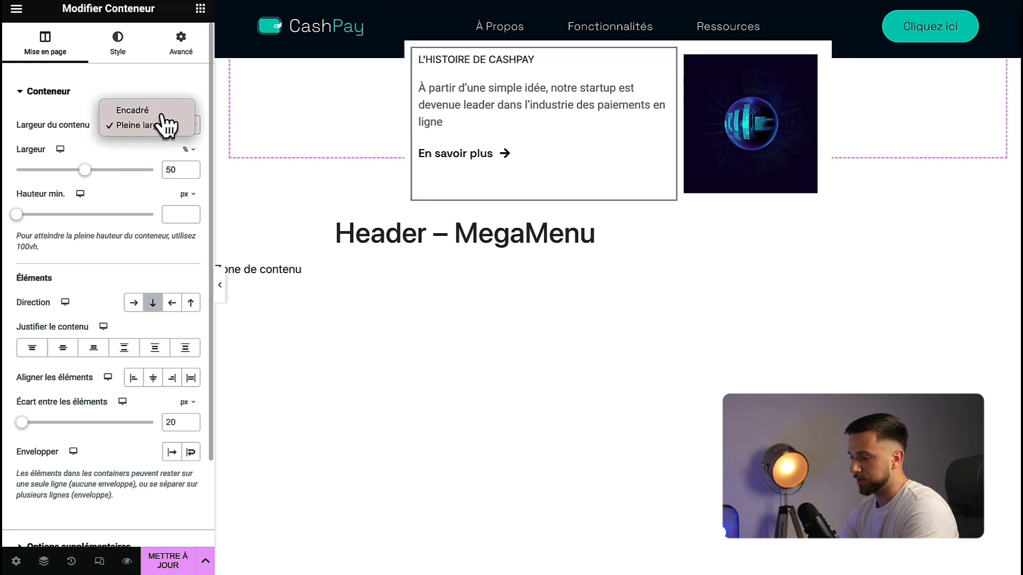
left_click(159, 110)
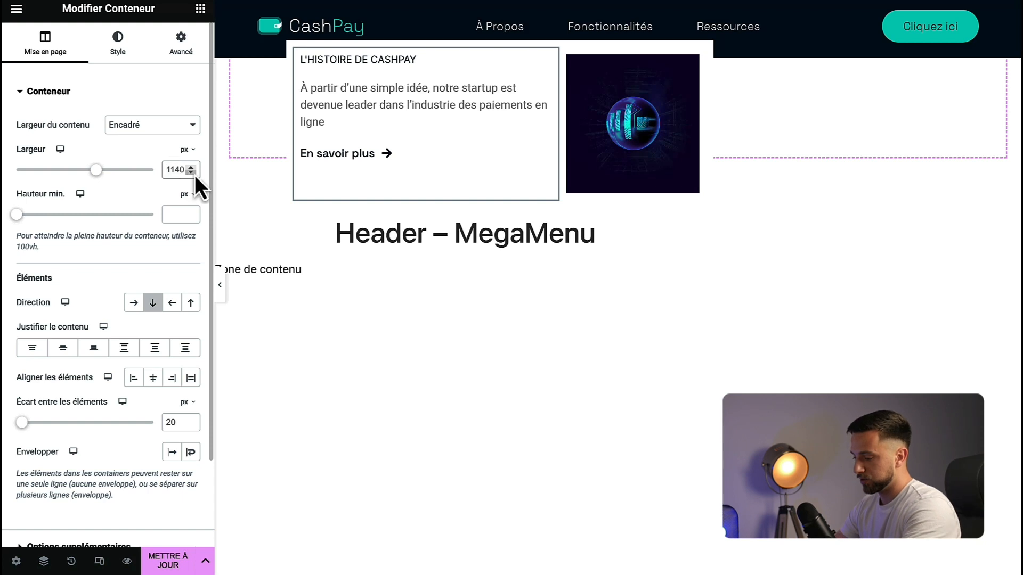
double_click(175, 169)
type("200")
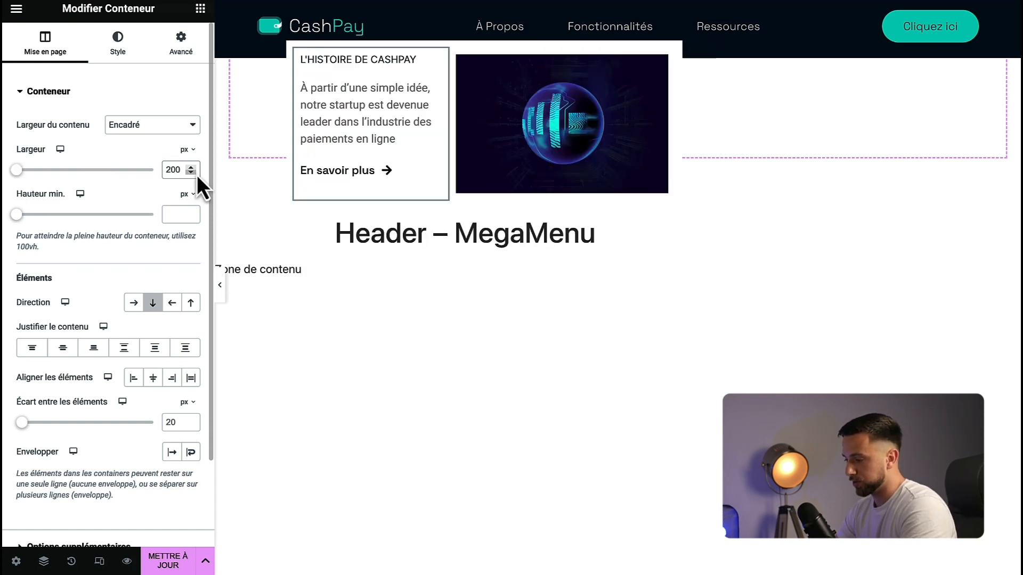
double_click(174, 169)
type("250")
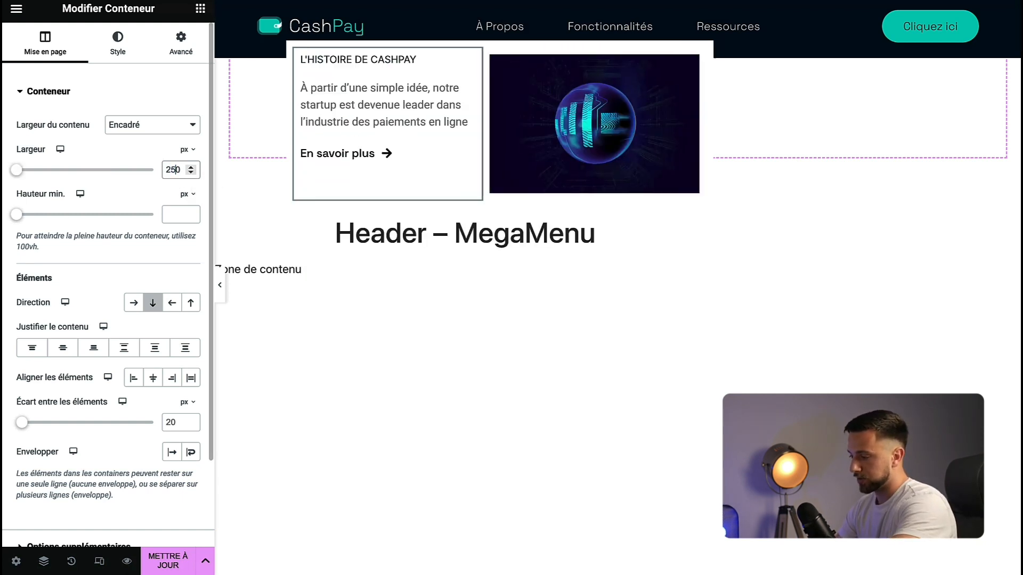
- Set the image's container to Encadré content width, 180 px wide, and preview the dropdown at full width
left_click(490, 56)
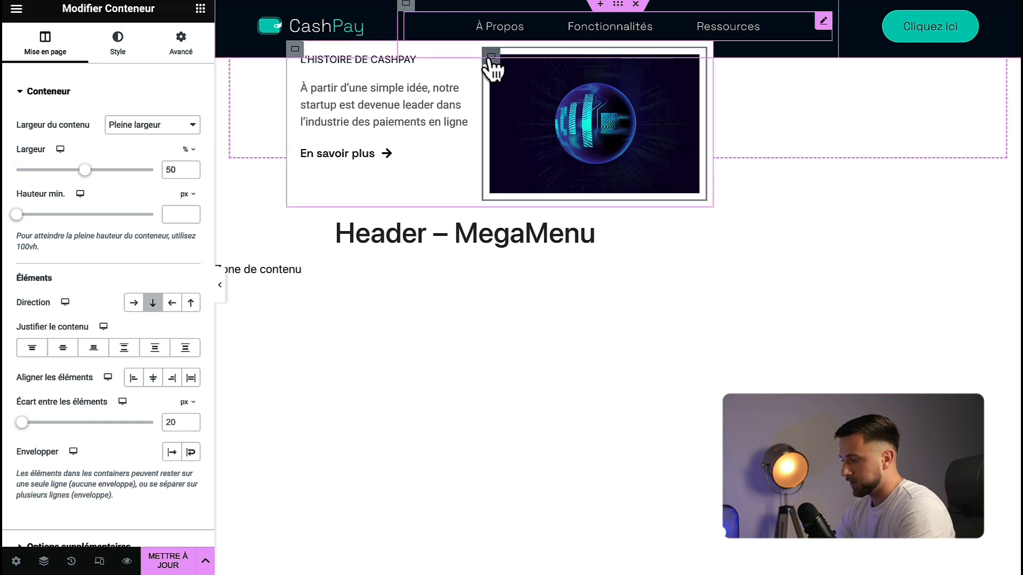
left_click(164, 126)
left_click(161, 117)
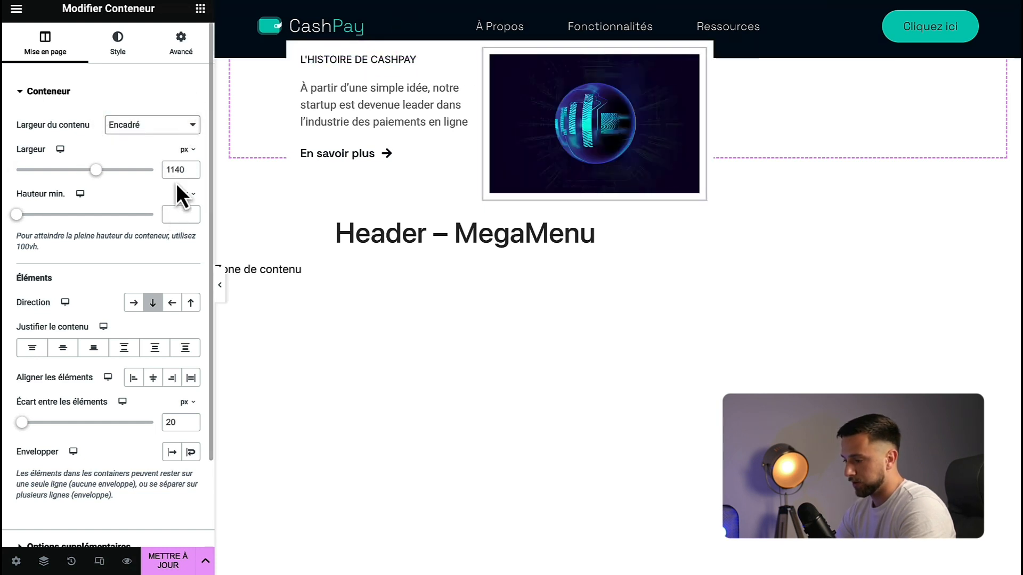
double_click(175, 169)
type("1")
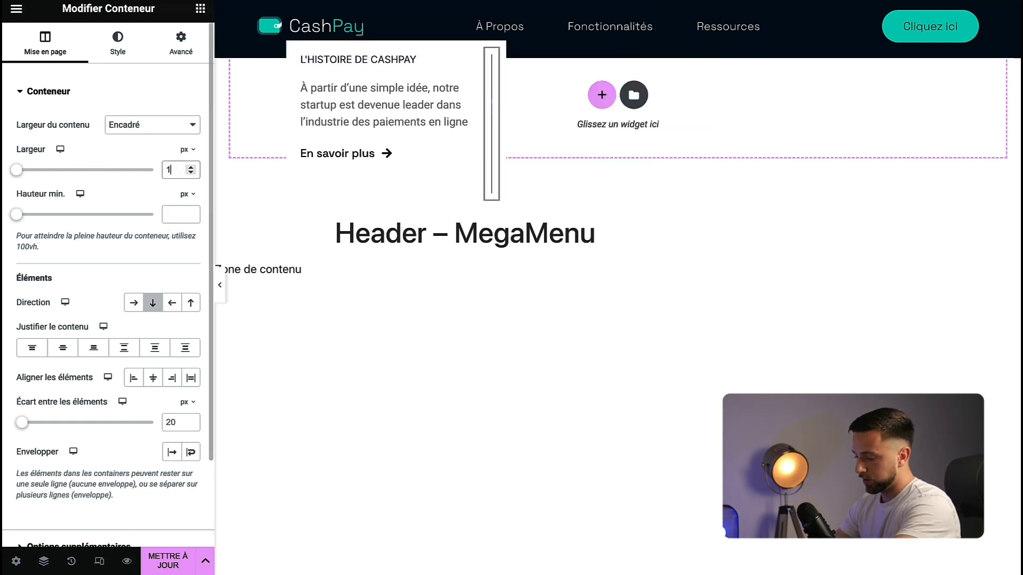
type("50")
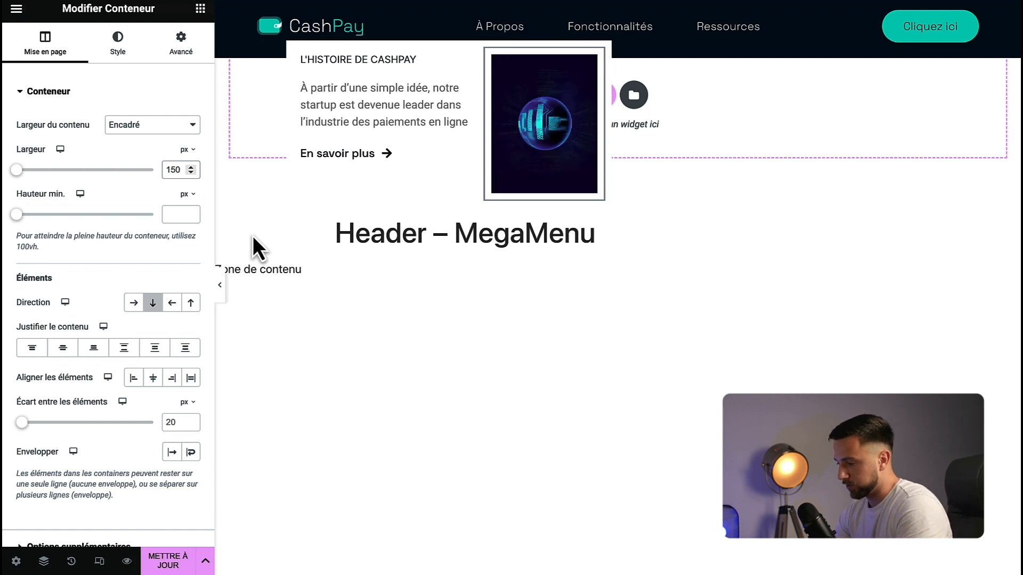
double_click(172, 169)
type("180")
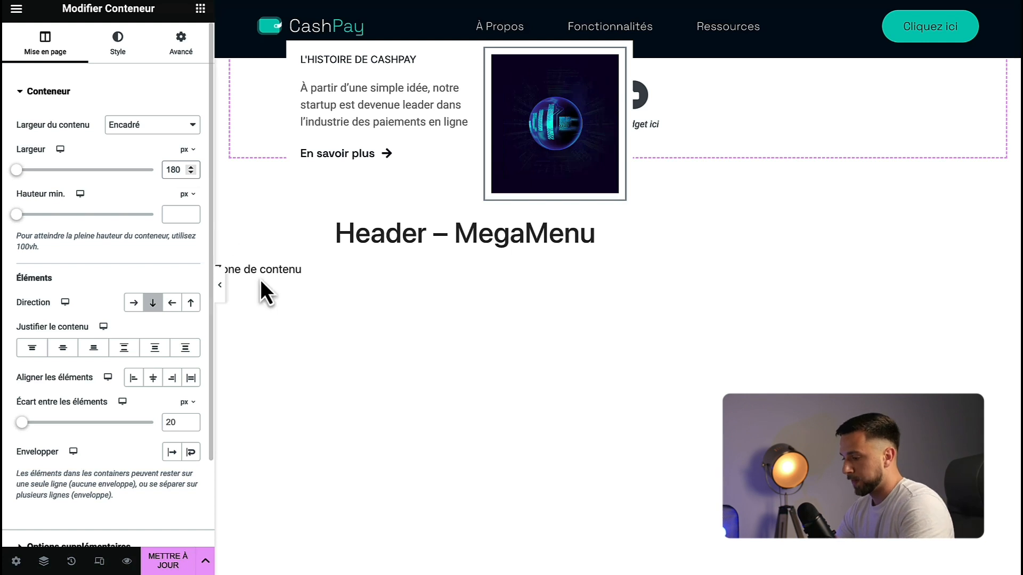
left_click(220, 285)
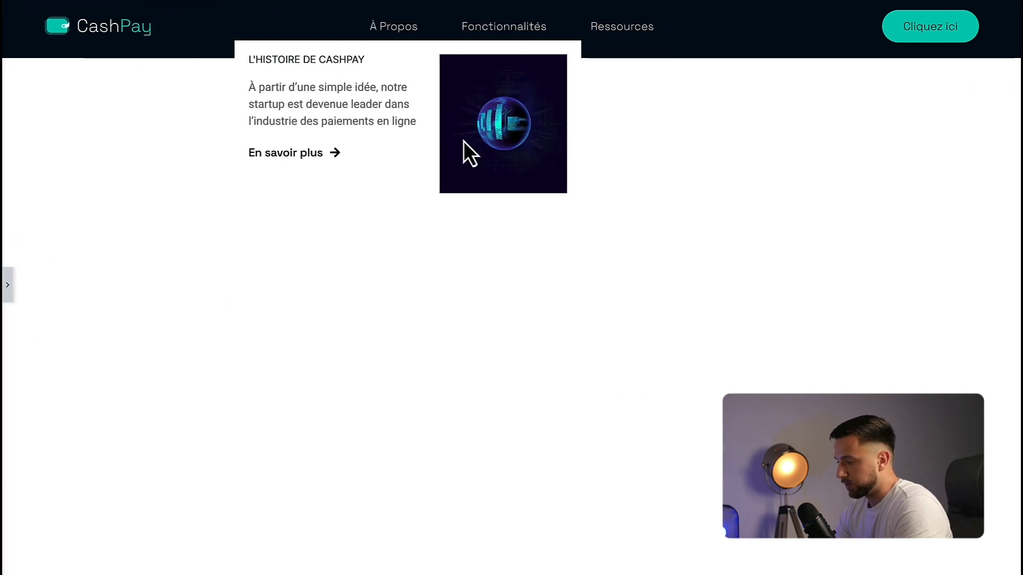
left_click(8, 286)
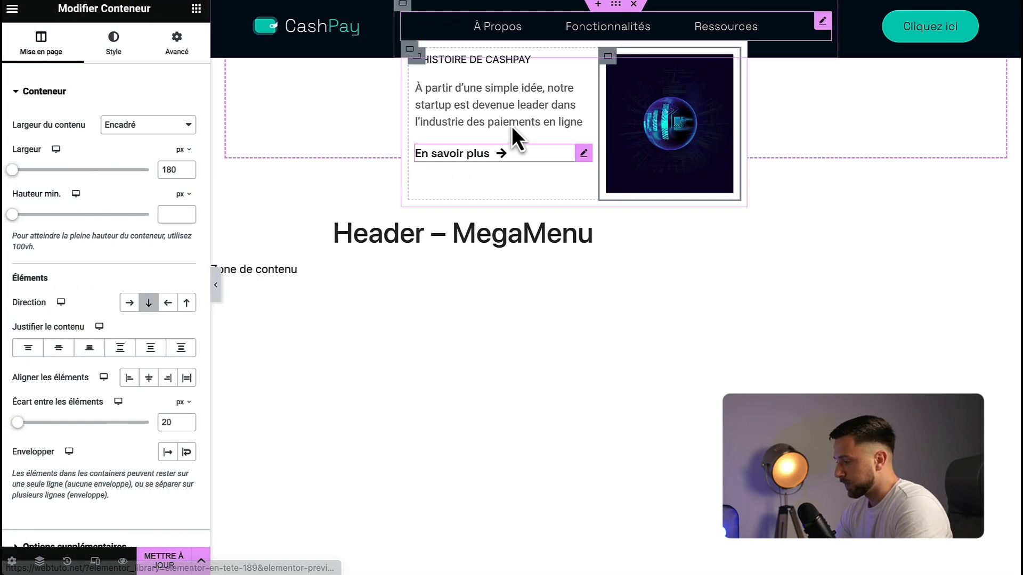
- Set the dropdown image's height to 160 px and compare the full-width preview with the finished site
left_click(729, 64)
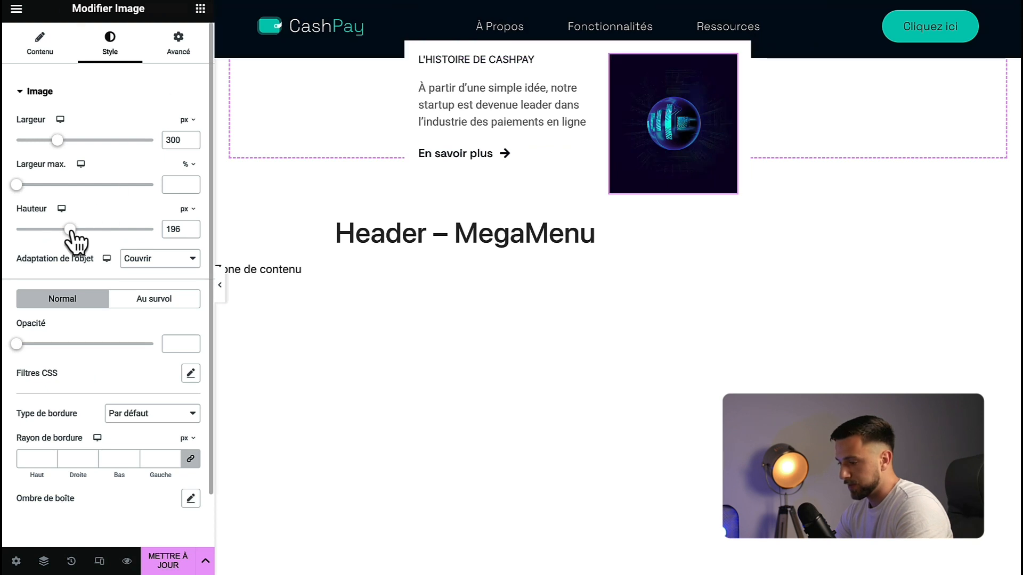
left_click_drag(69, 231, 61, 231)
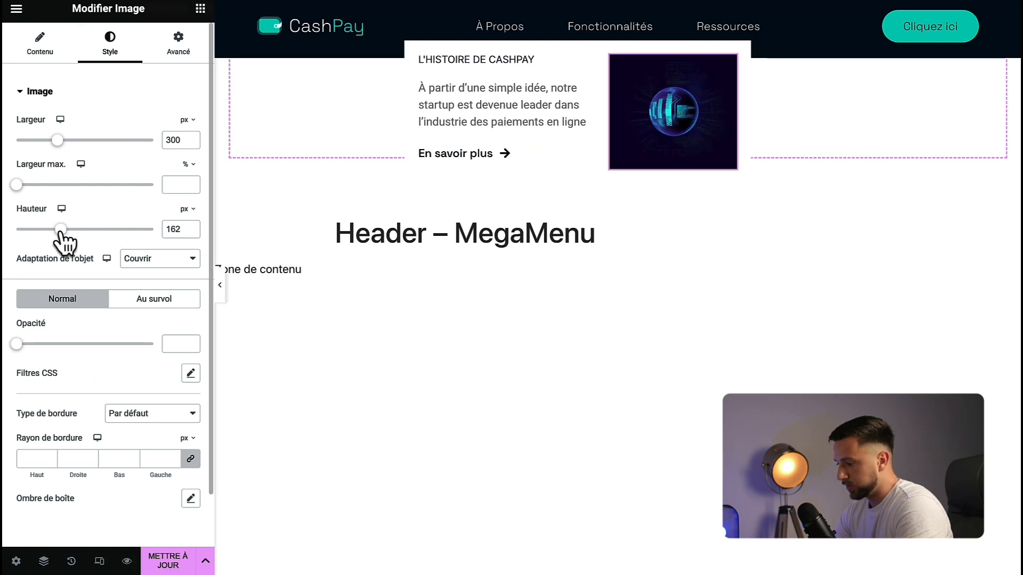
left_click(195, 233)
left_click(195, 233)
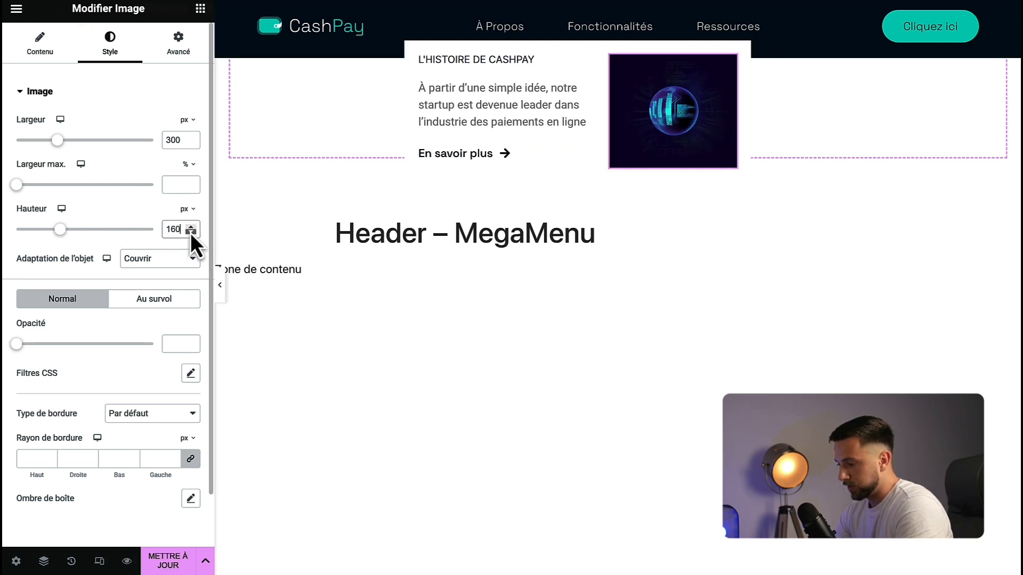
left_click(219, 286)
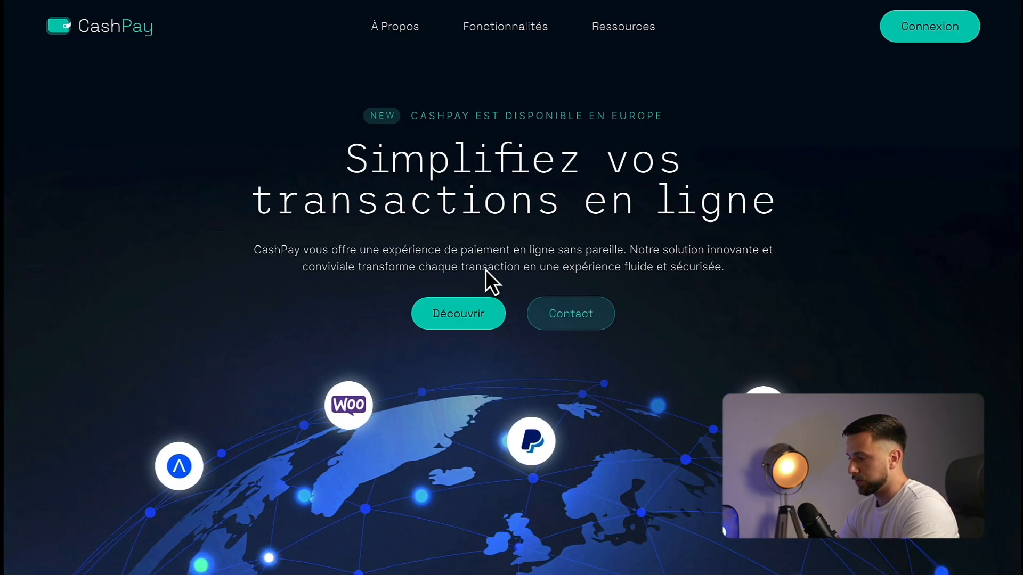
mouse_move(397, 33)
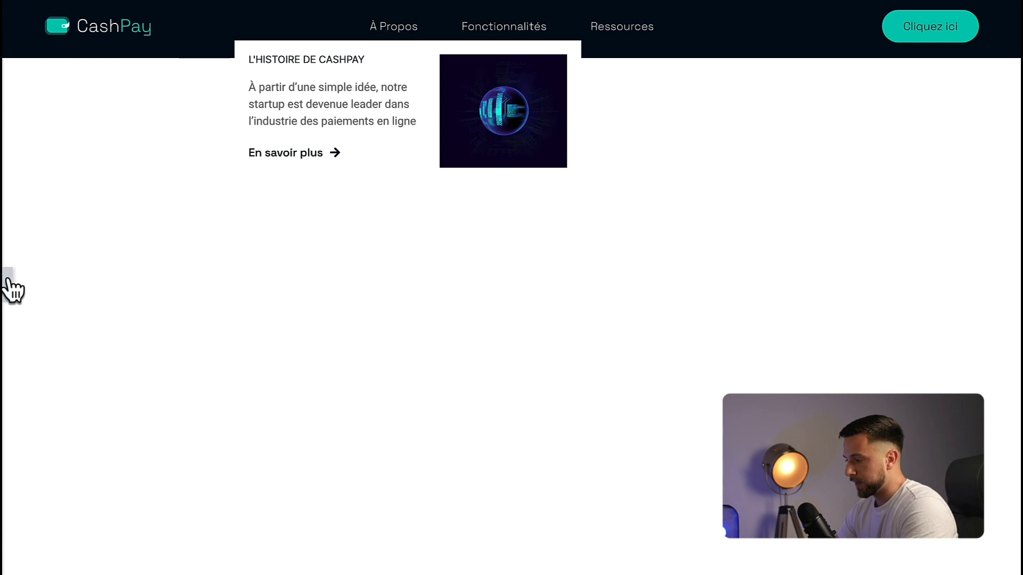
left_click(10, 287)
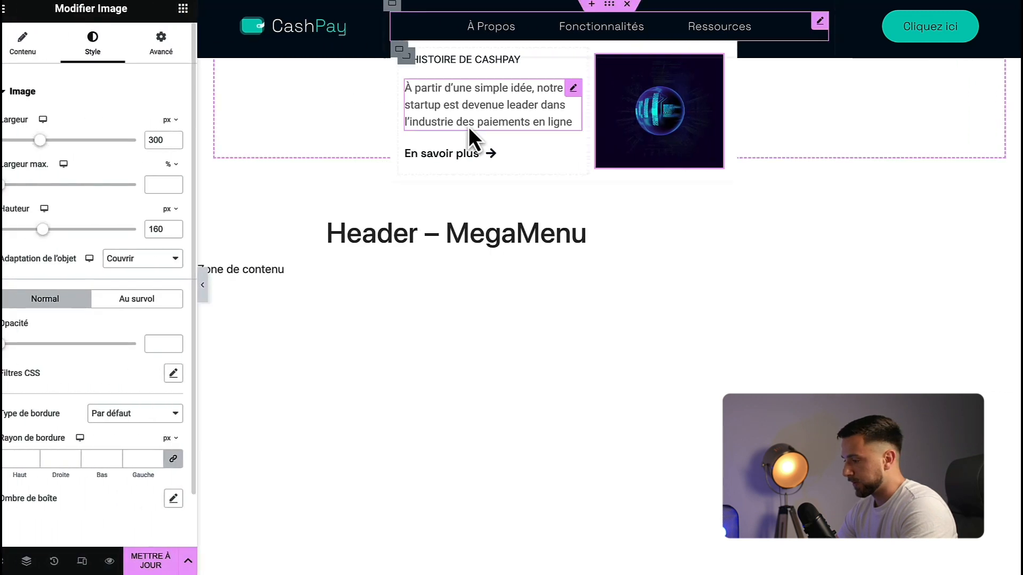
- Set the outer dropdown container's inner margin to 15 px on all four sides
left_click(419, 60)
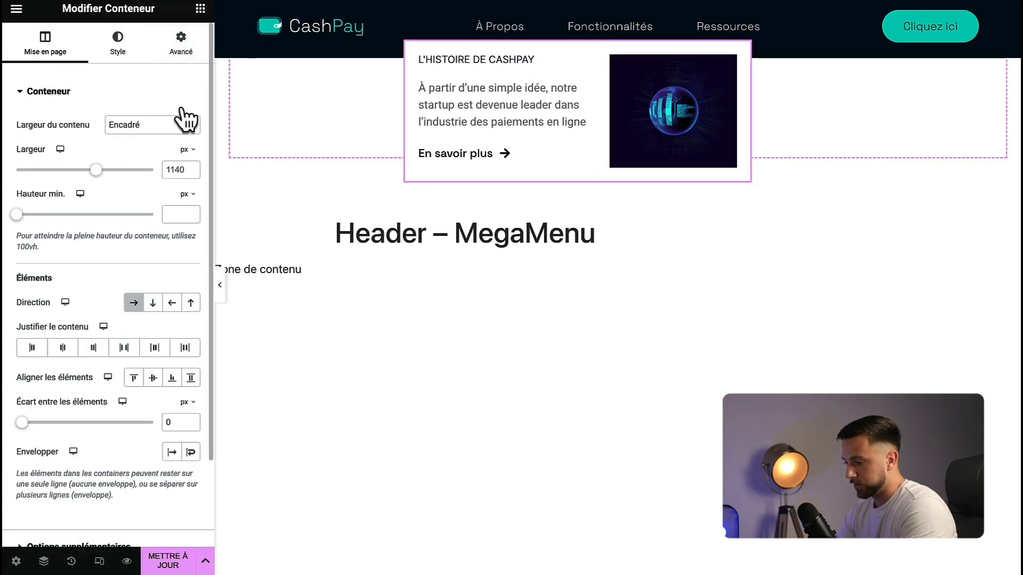
left_click(189, 41)
left_click(173, 194)
left_click(174, 194)
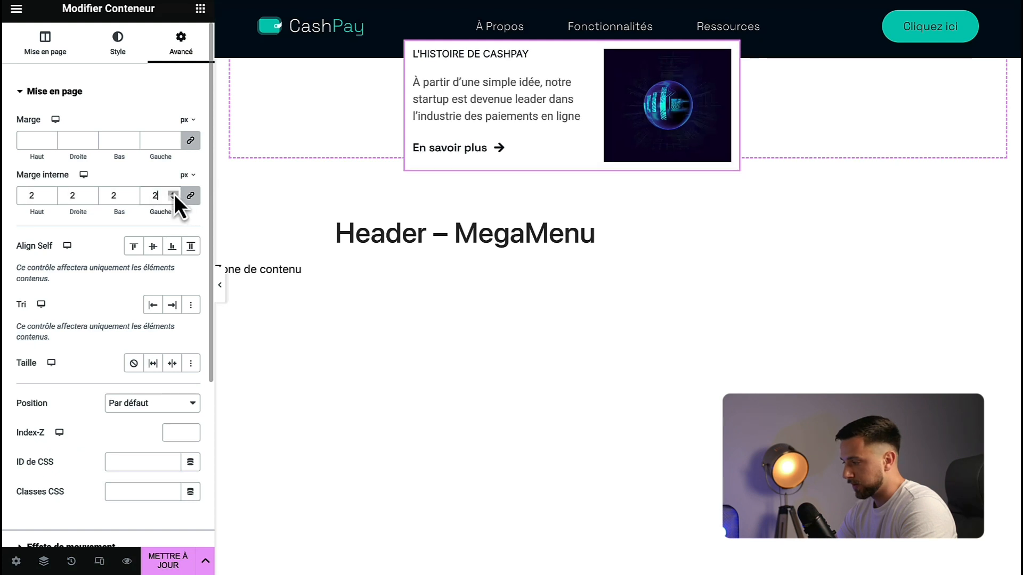
left_click(173, 194)
left_click(173, 194)
left_click(174, 194)
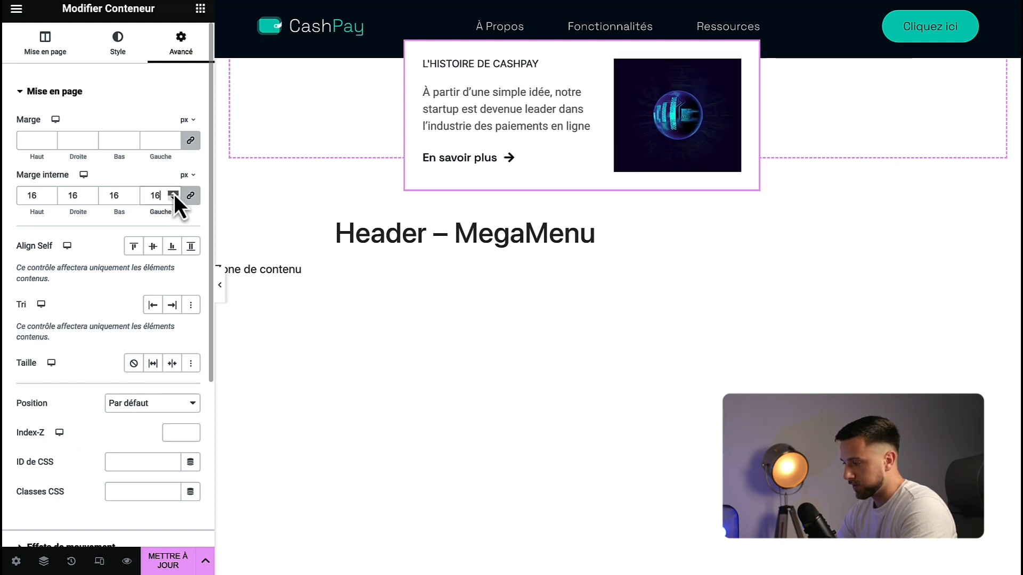
left_click(174, 194)
left_click(174, 198)
left_click(174, 198)
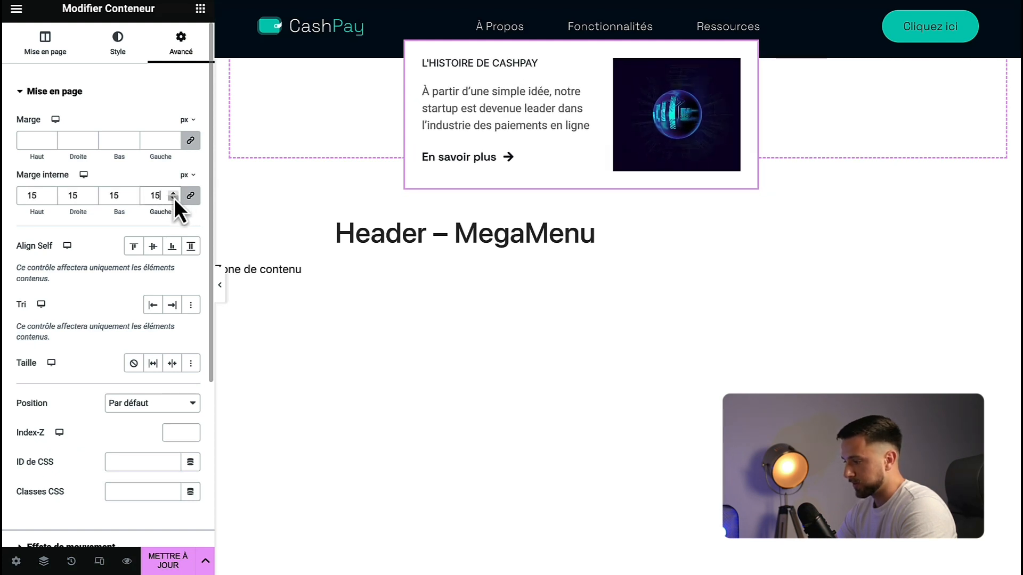
- Give the outer dropdown container a 10 px border radius on all corners and preview it at full width
left_click(118, 48)
left_click(115, 244)
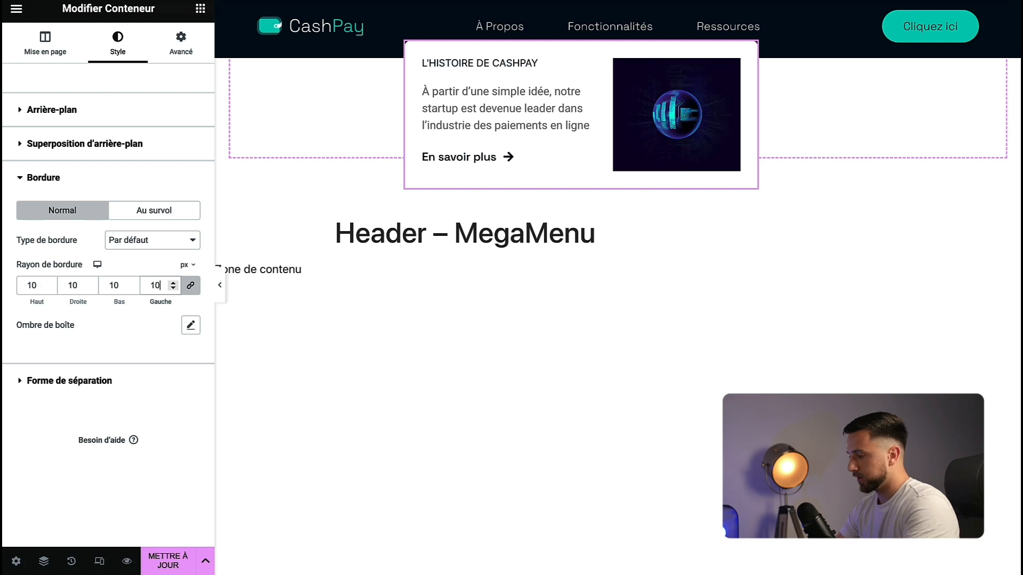
left_click(220, 285)
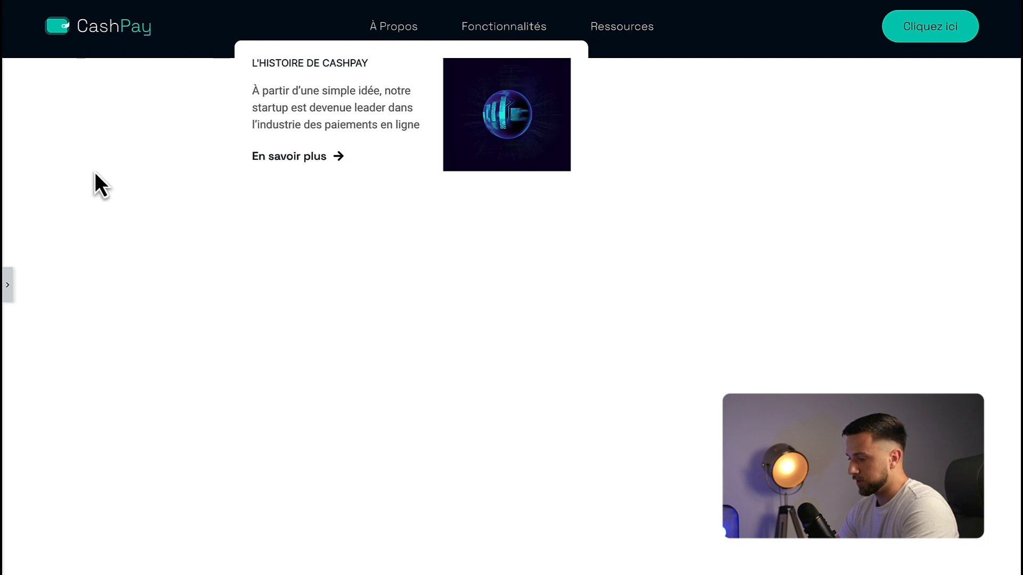
- Give the dropdown image a 6 px border radius on all corners and compare it with the finished site's À Propos dropdown
left_click(16, 292)
left_click(670, 120)
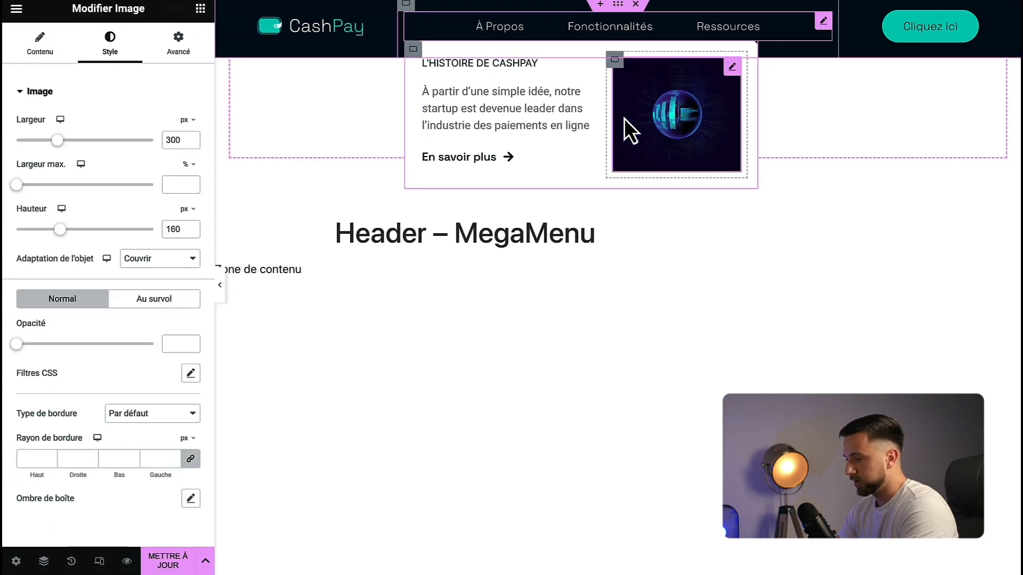
scroll(120, 283, "down", 1)
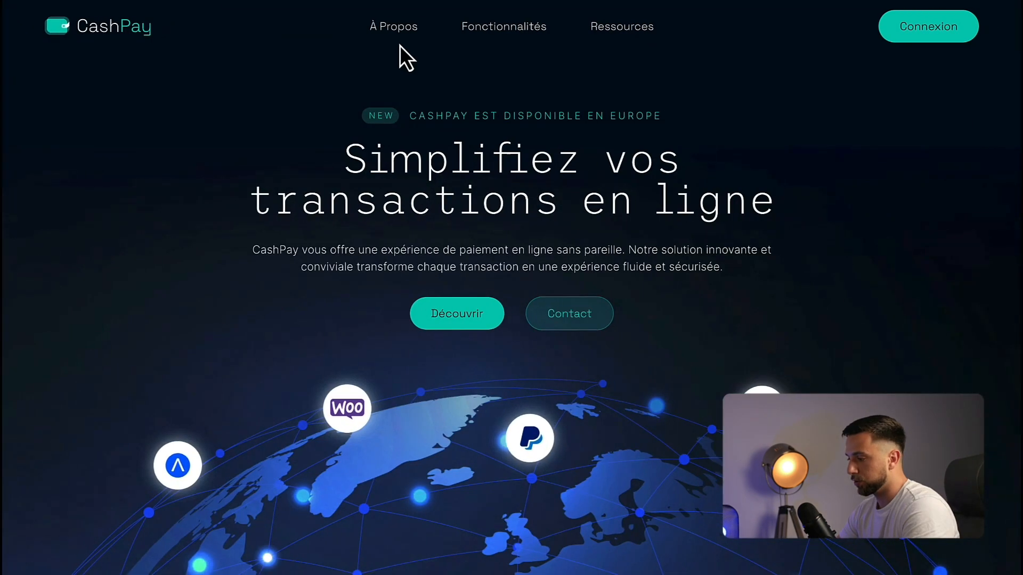
mouse_move(398, 35)
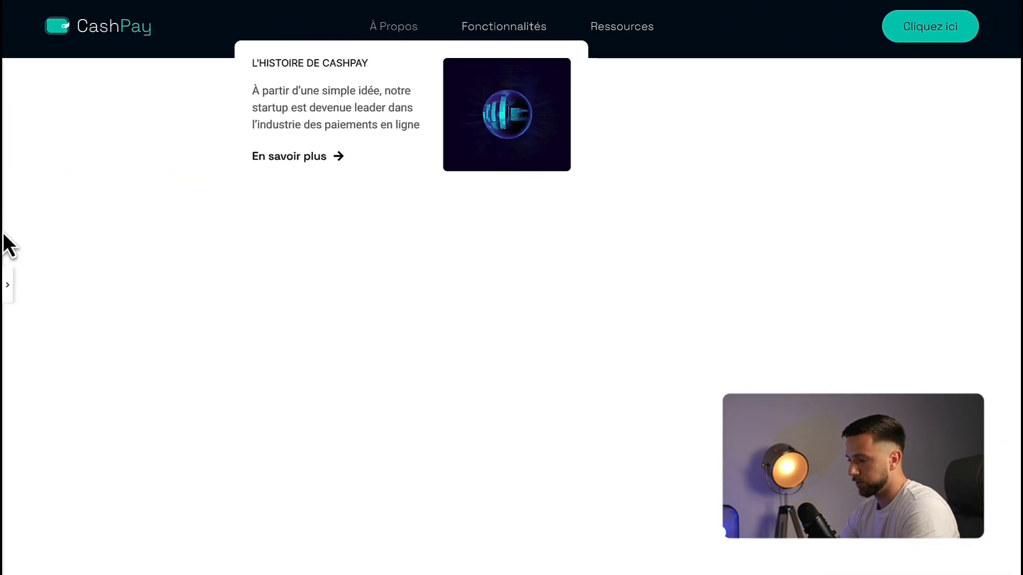
- Add a box shadow to the outer dropdown container with a vertical offset of 10, blur of 25 and spread of -8
left_click(8, 285)
left_click(413, 48)
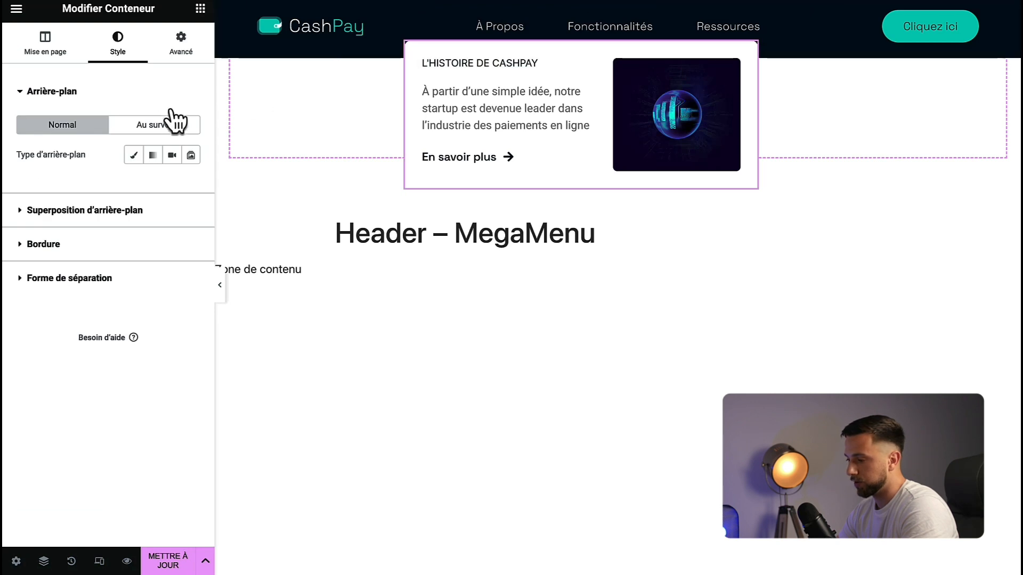
left_click(135, 244)
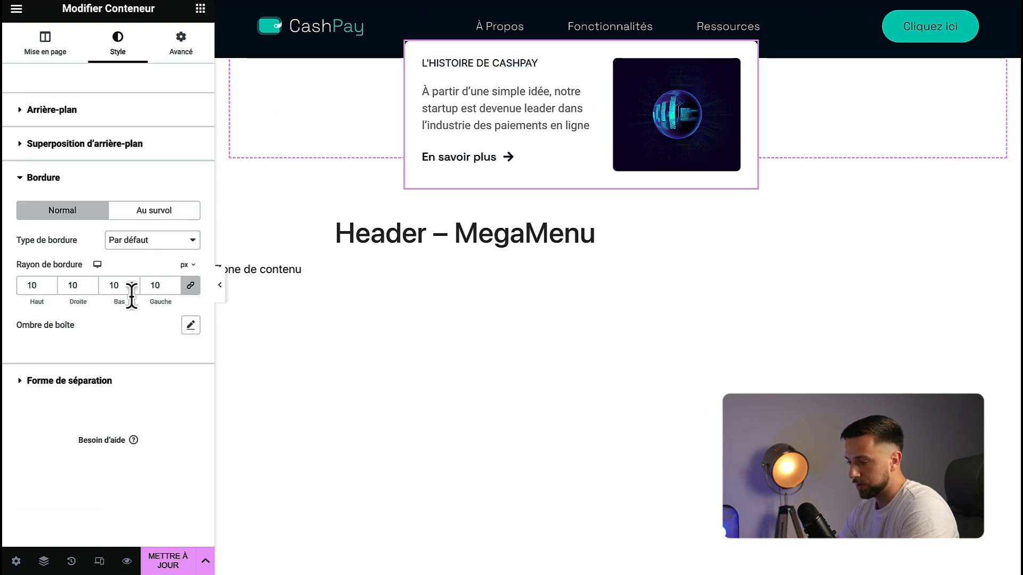
left_click(190, 325)
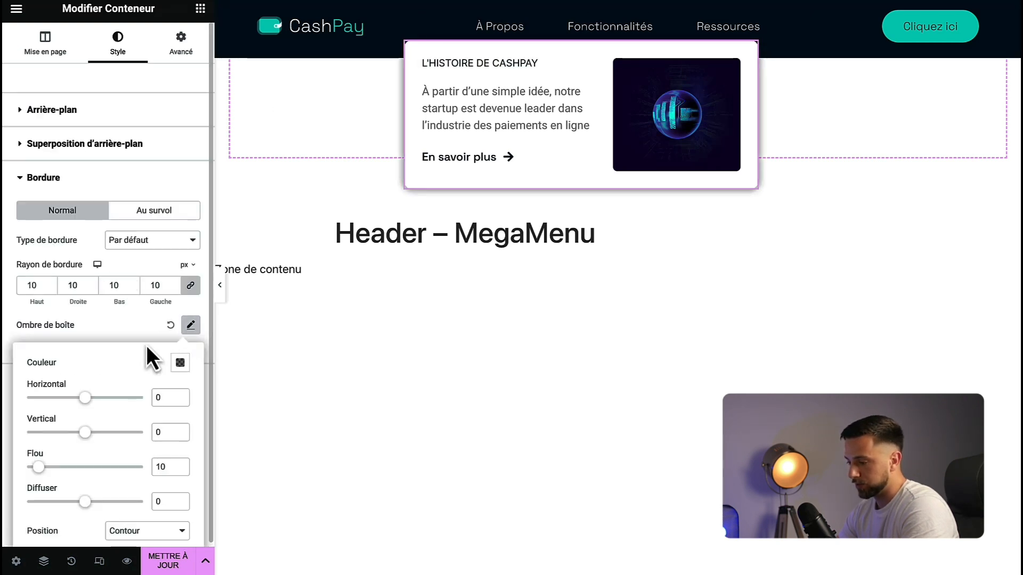
double_click(168, 428)
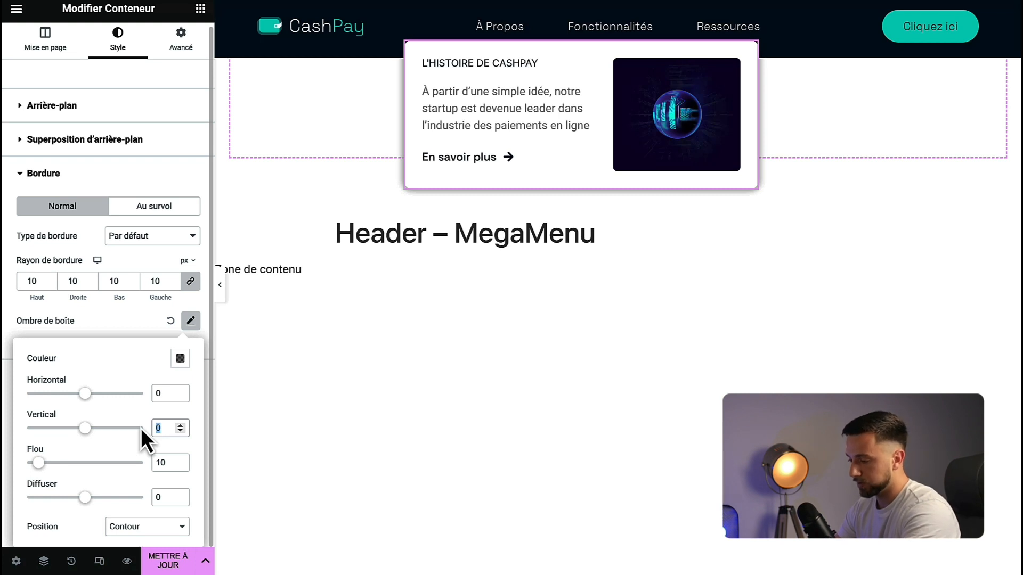
type("10")
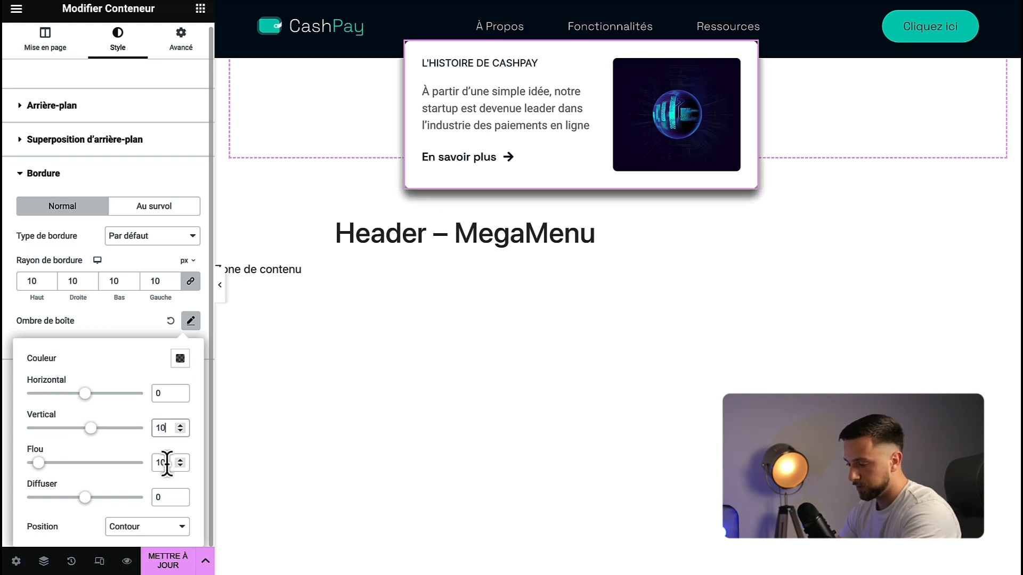
double_click(166, 463)
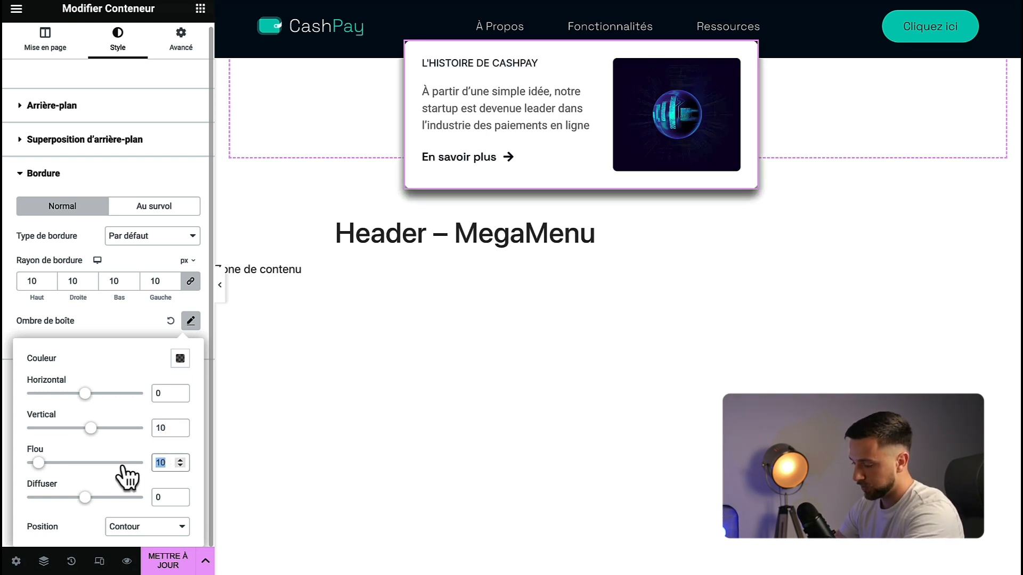
type("25")
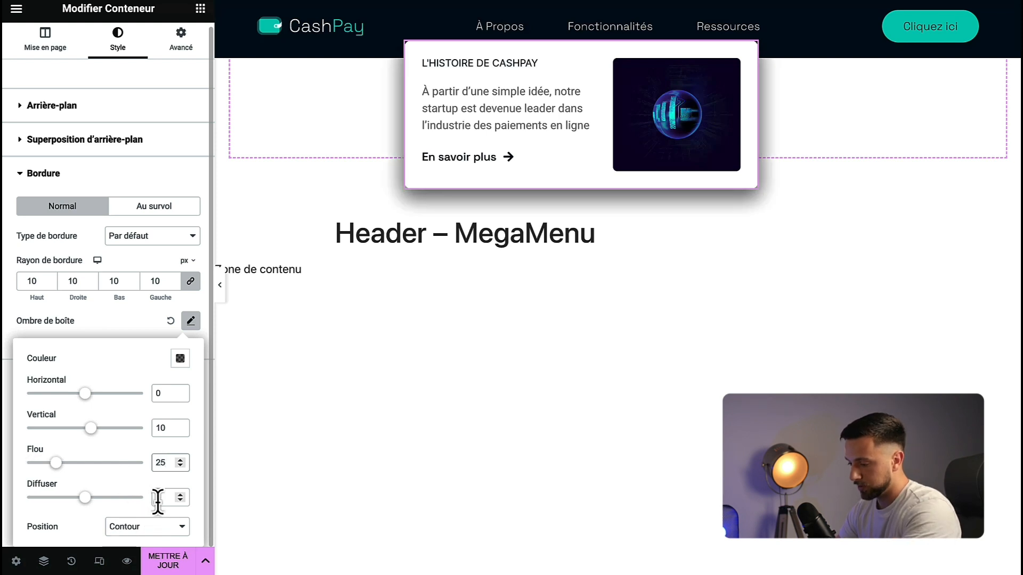
type("-8")
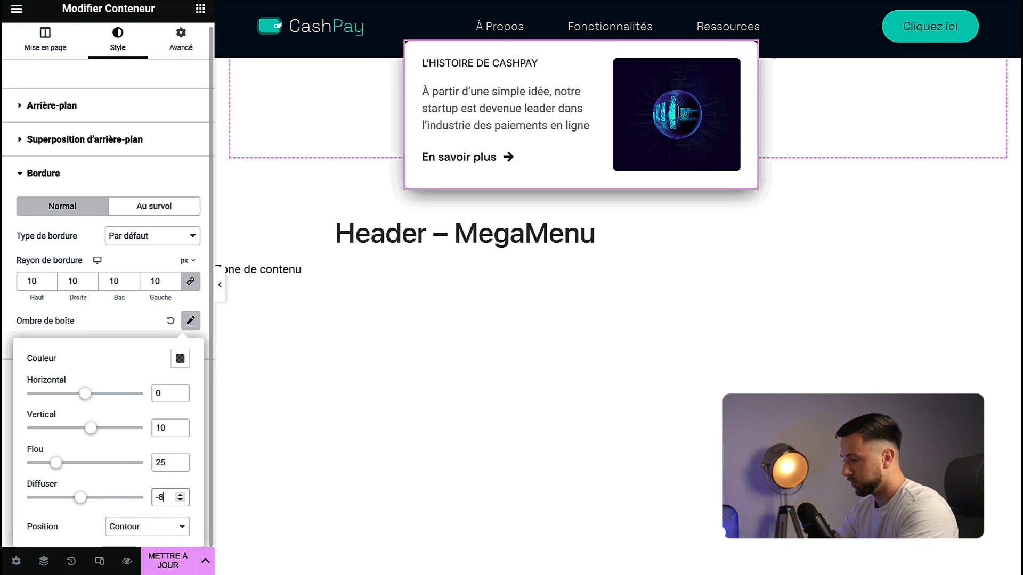
- Set the box shadow colour to rgba(0, 0, 0, 0.1) and preview the dropdown at full width
left_click(179, 361)
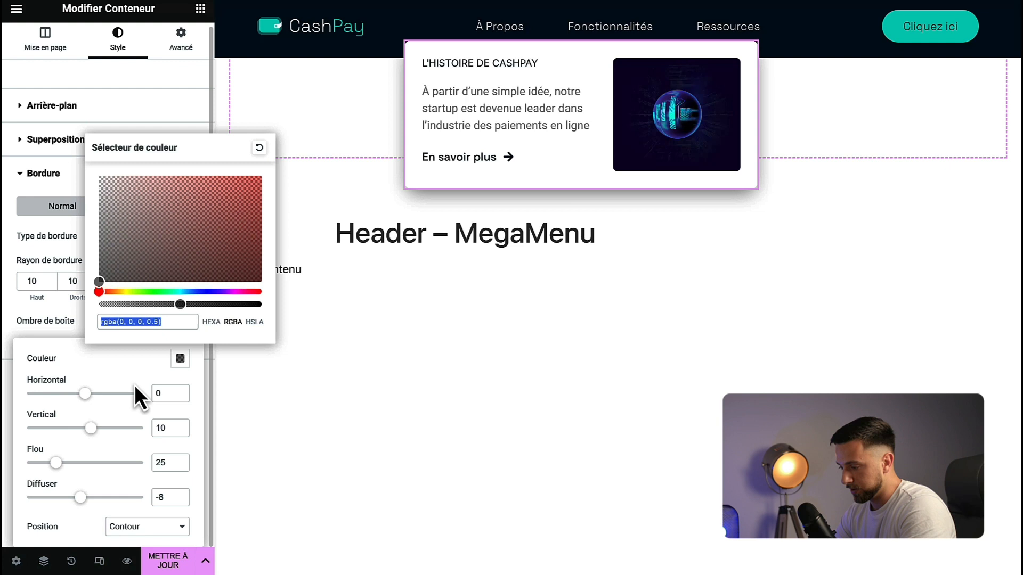
left_click(157, 322)
type("12")
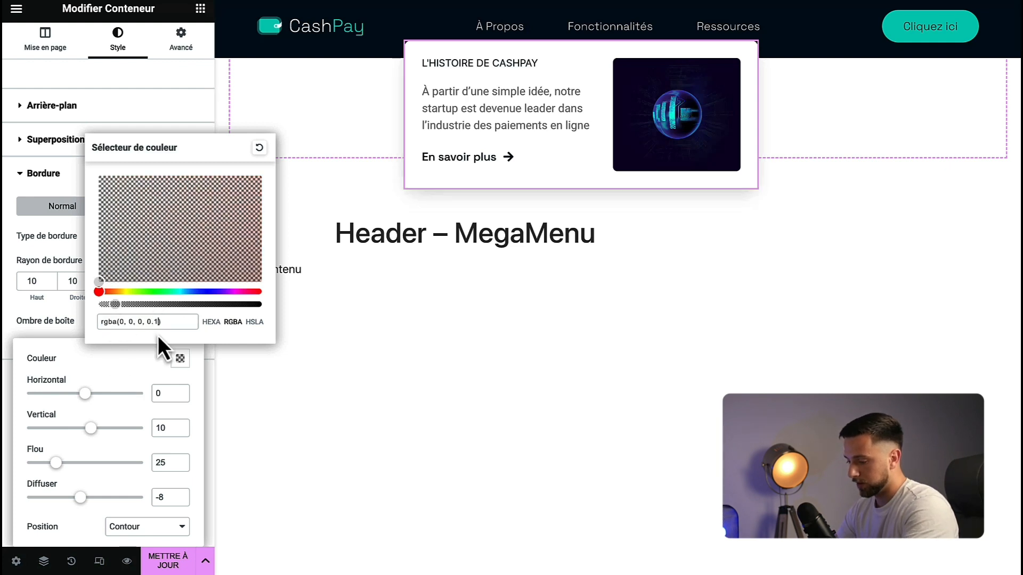
left_click(135, 350)
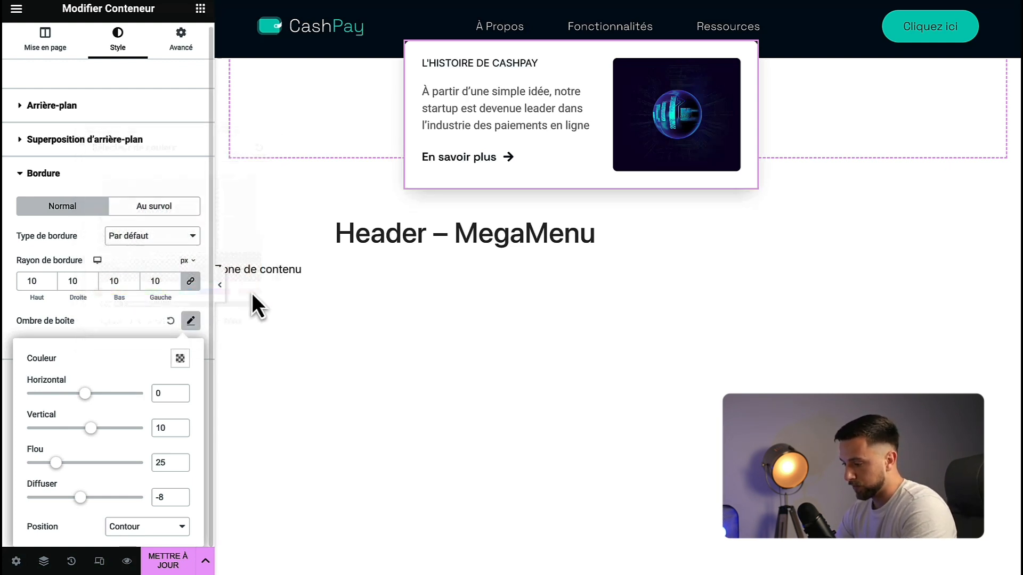
left_click(220, 286)
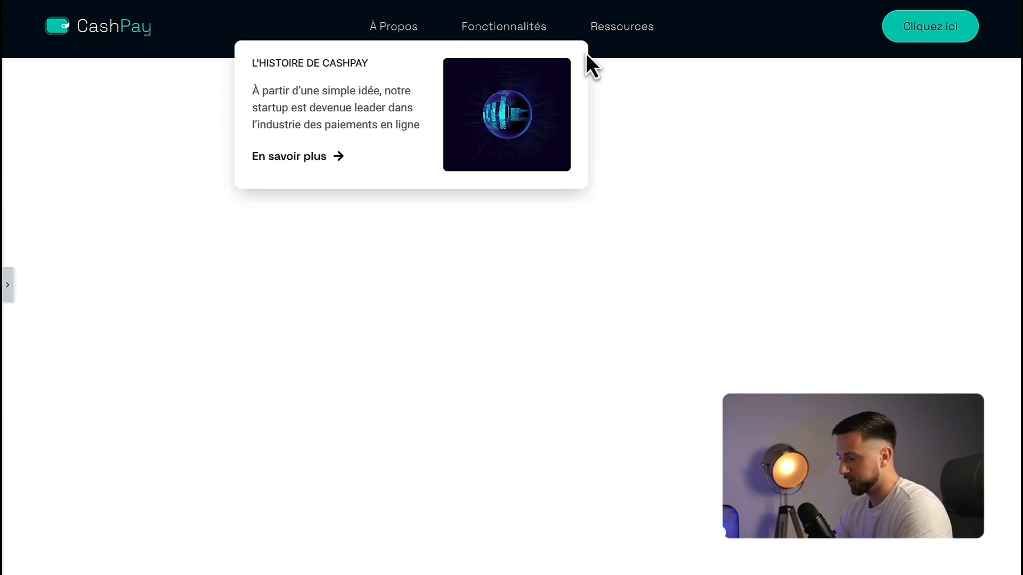
- Set the gap between elements in the dropdown's text container to 15 px
left_click(7, 285)
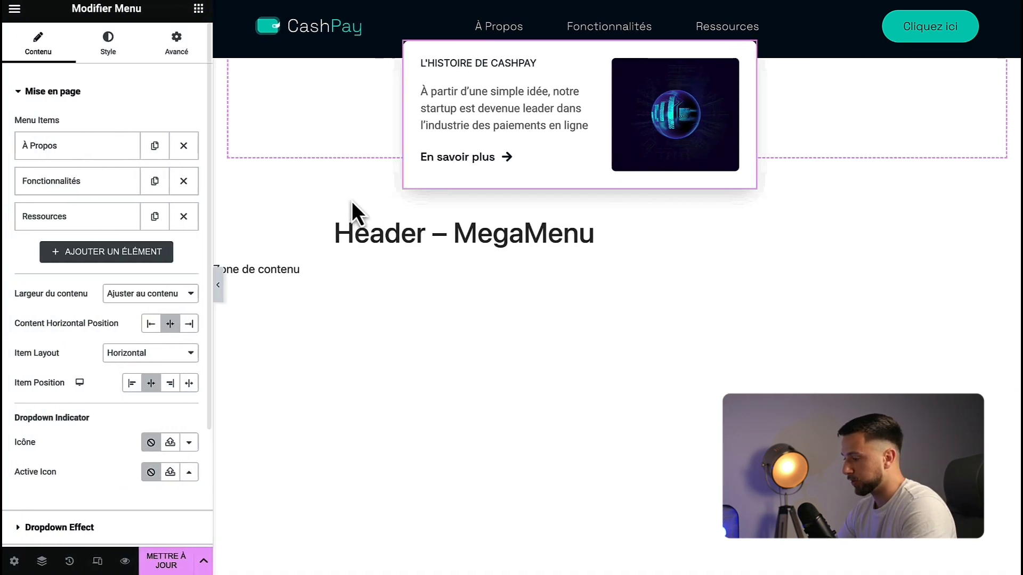
left_click(429, 74)
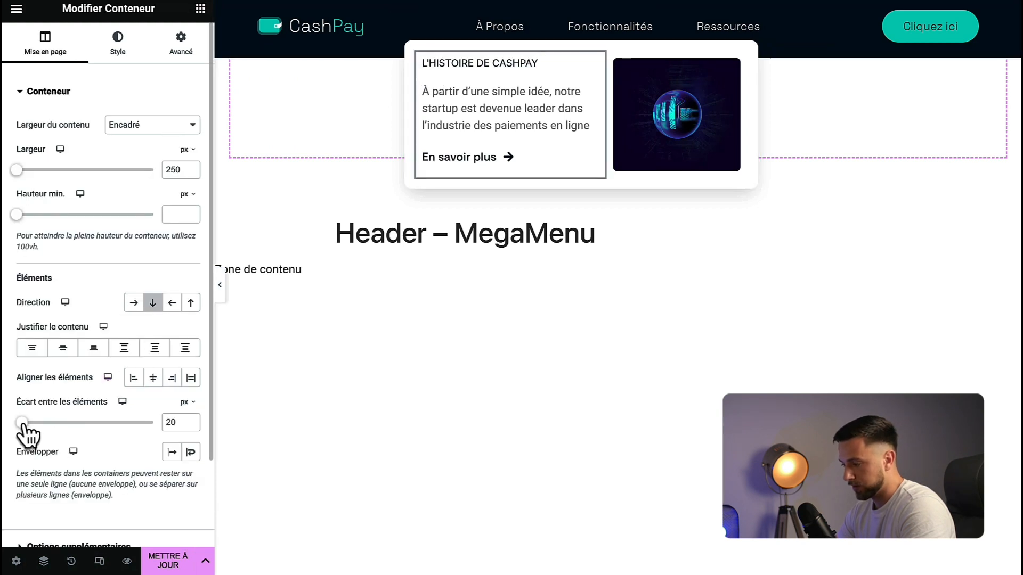
left_click_drag(22, 424, 20, 426)
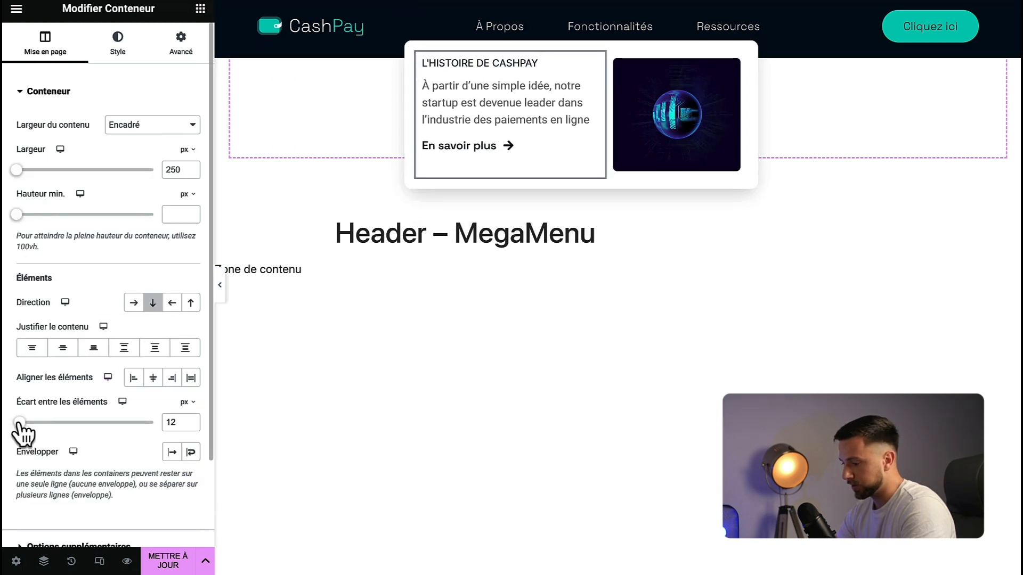
left_click(191, 420)
left_click(191, 420)
left_click(190, 420)
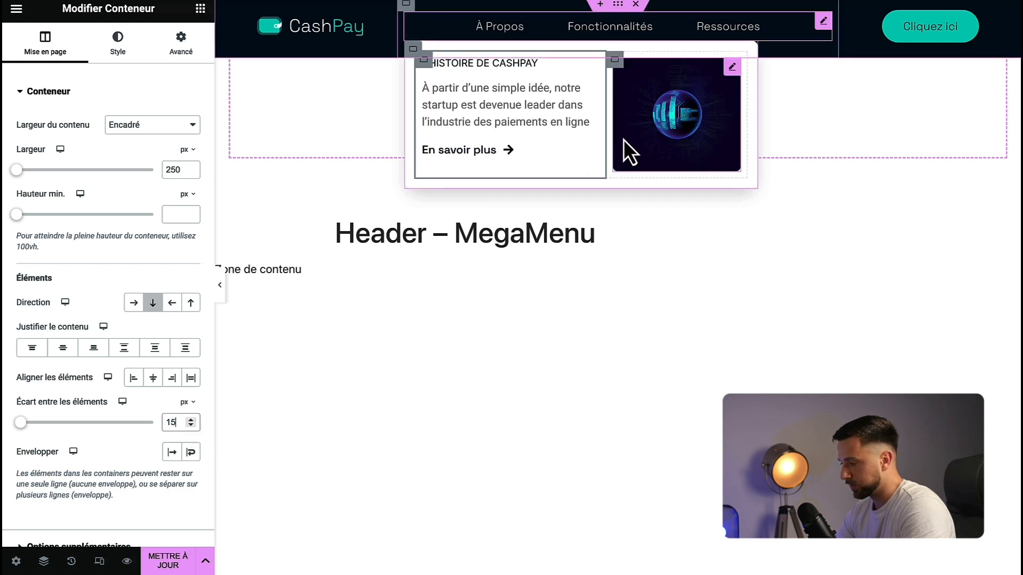
- Reduce the dropdown image's height to about 140 px and preview the dropdown at full width
left_click(733, 67)
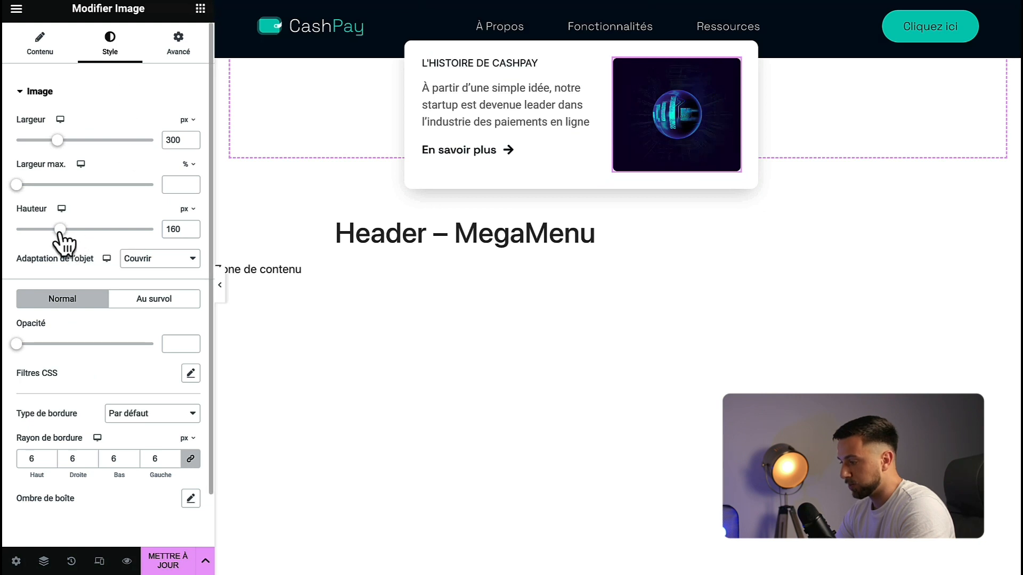
left_click_drag(58, 231, 54, 231)
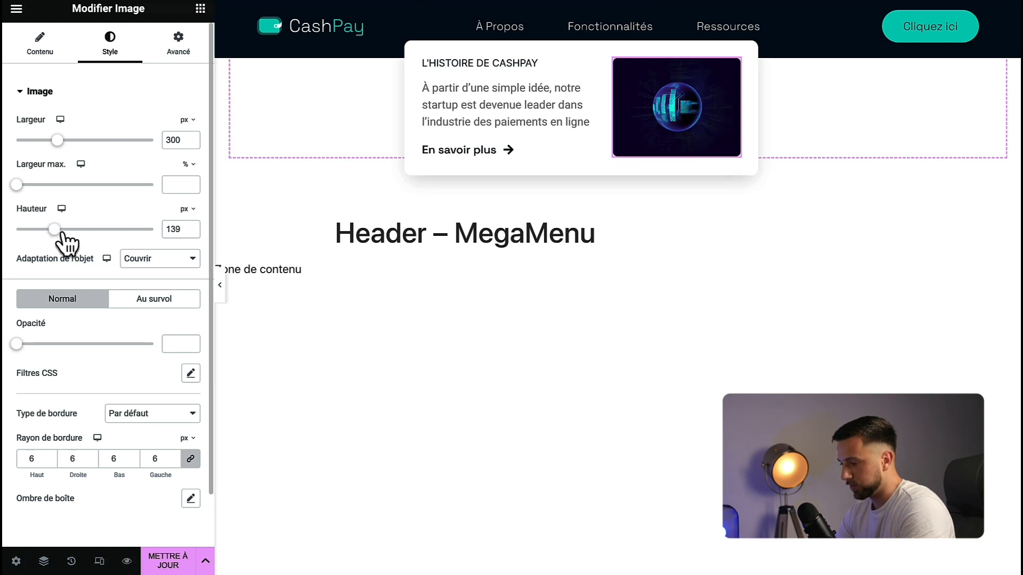
left_click(189, 228)
left_click(222, 292)
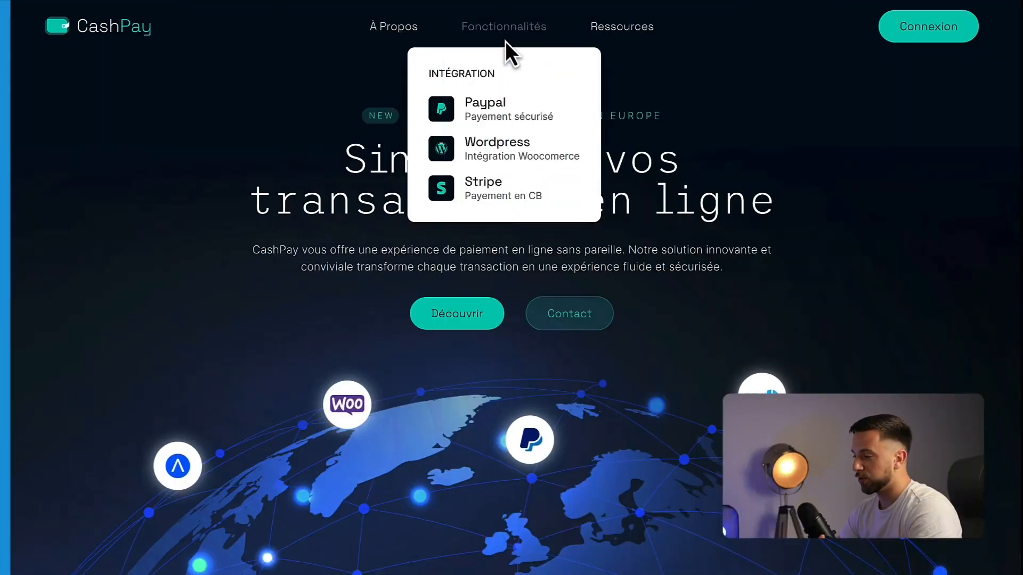
- Examine the Fonctionnalités dropdown on the finished site, looking at its INTÉGRATION heading and the icon, title and description of each entry
left_click_drag(429, 73, 495, 73)
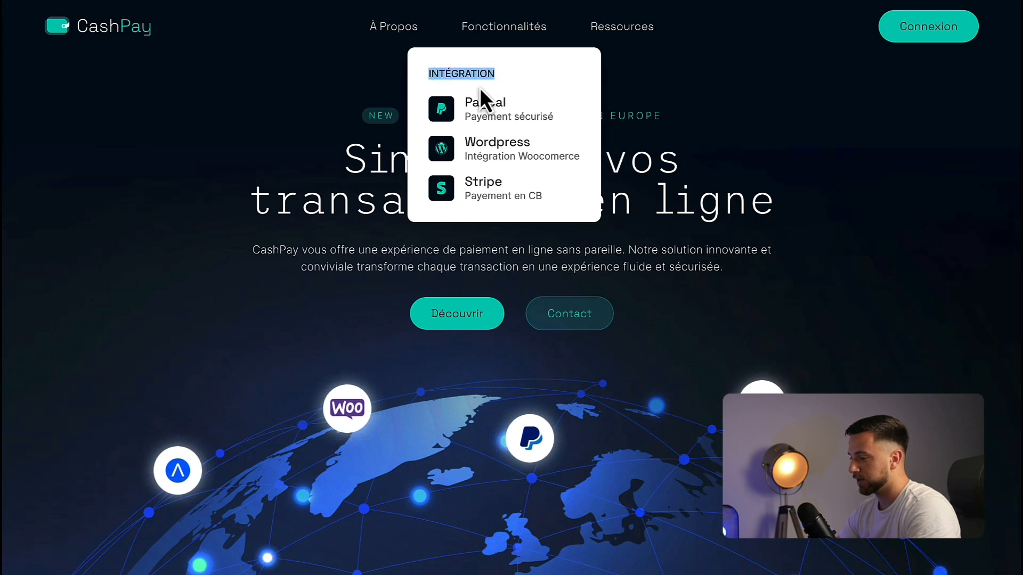
left_click(423, 97)
left_click_drag(422, 97, 557, 129)
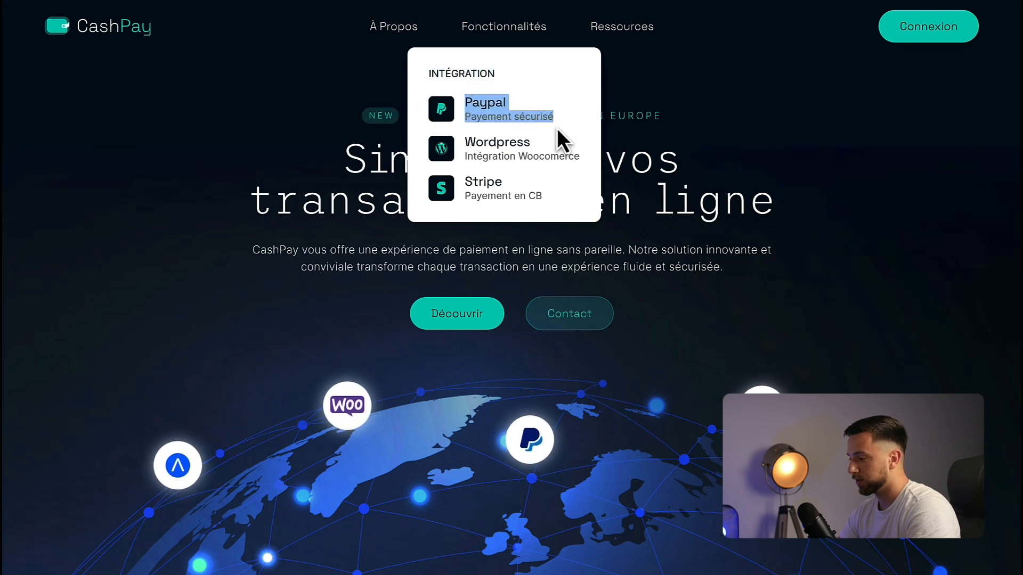
left_click(435, 105)
left_click_drag(564, 125, 452, 126)
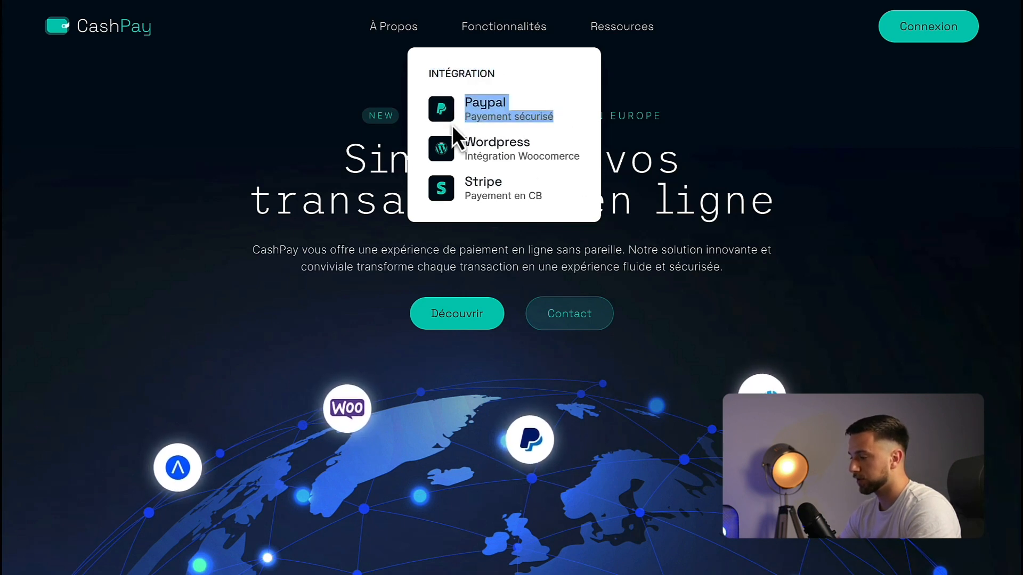
mouse_move(532, 34)
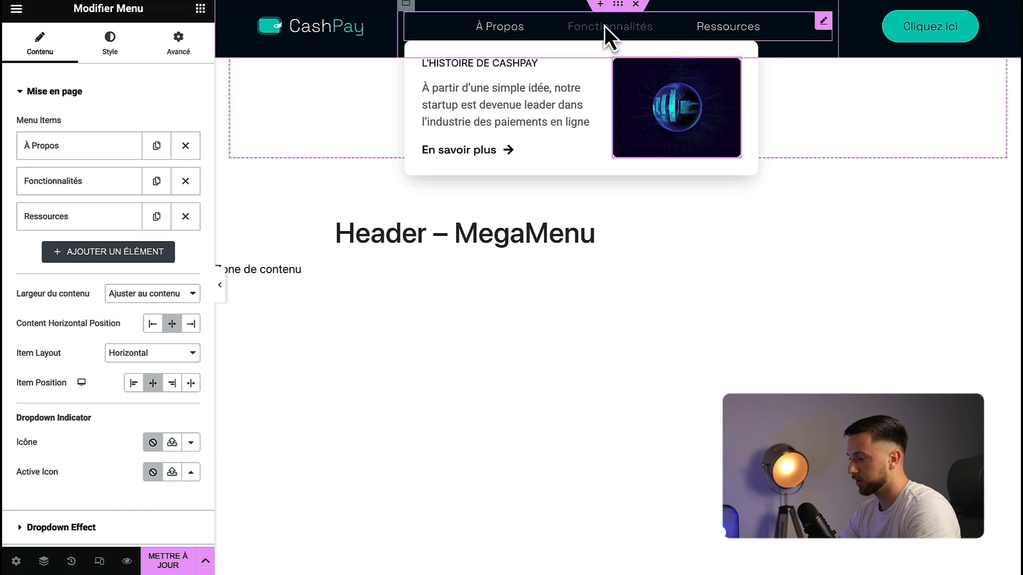
- Enable dropdown content for the Fonctionnalités menu item and add a column-direction container inside its dropdown
left_click(98, 182)
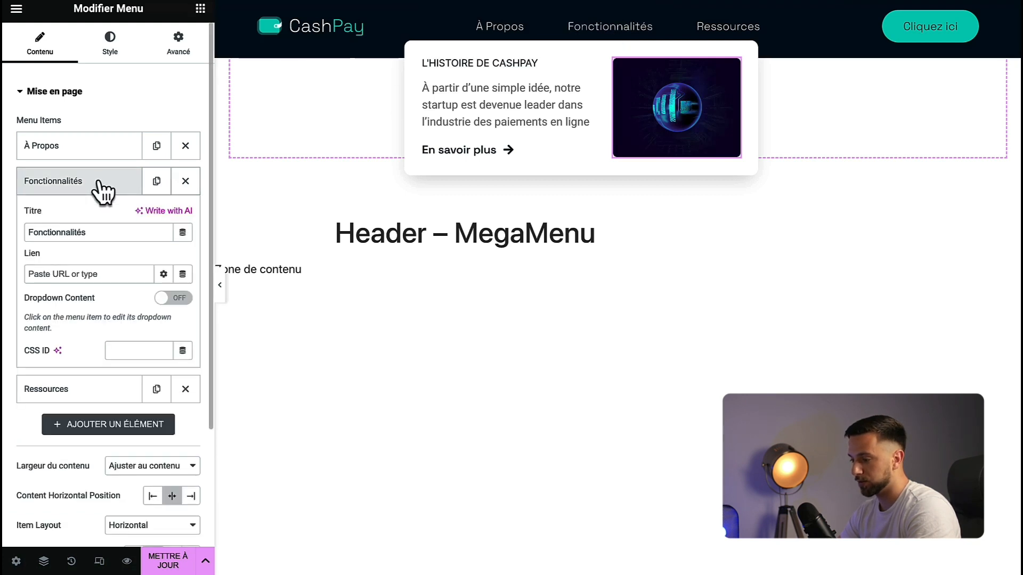
left_click(172, 298)
left_click(616, 35)
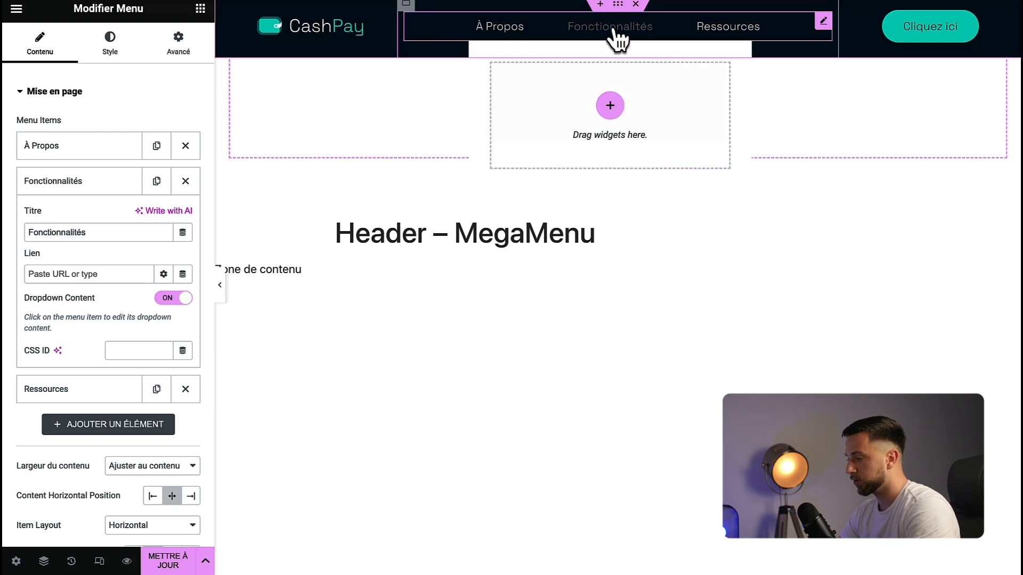
left_click(610, 110)
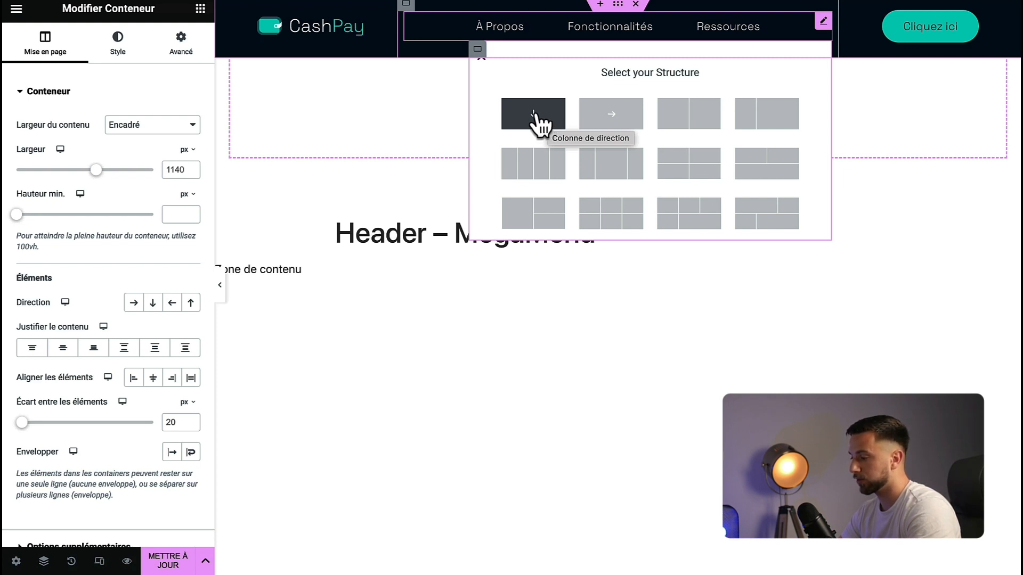
left_click(538, 117)
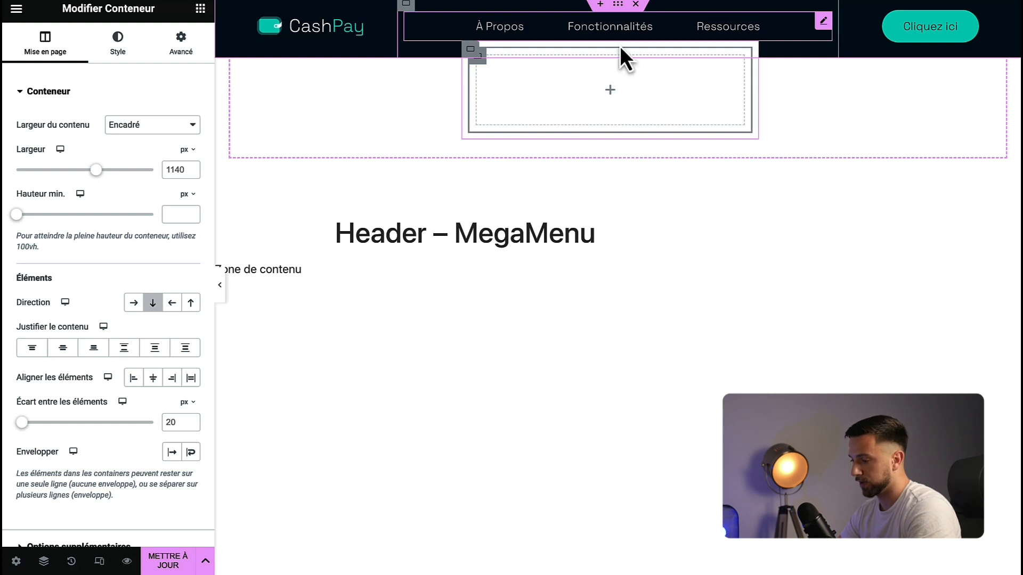
- Copy the "L'histoire de cashpay" title from the À Propos dropdown into the Fonctionnalités dropdown and bring up the widget list
left_click(504, 34)
right_click(417, 65)
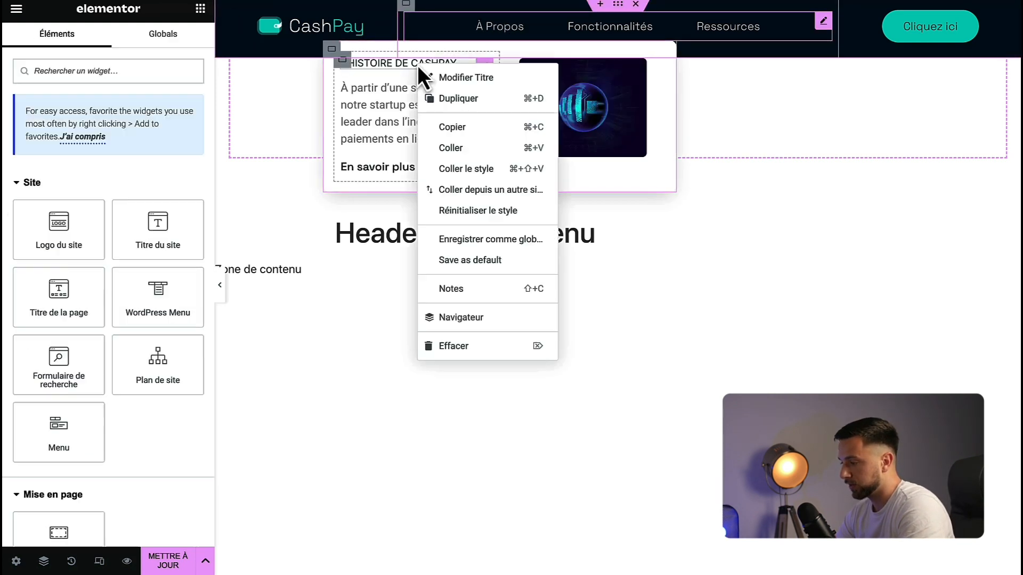
left_click(453, 129)
right_click(449, 69)
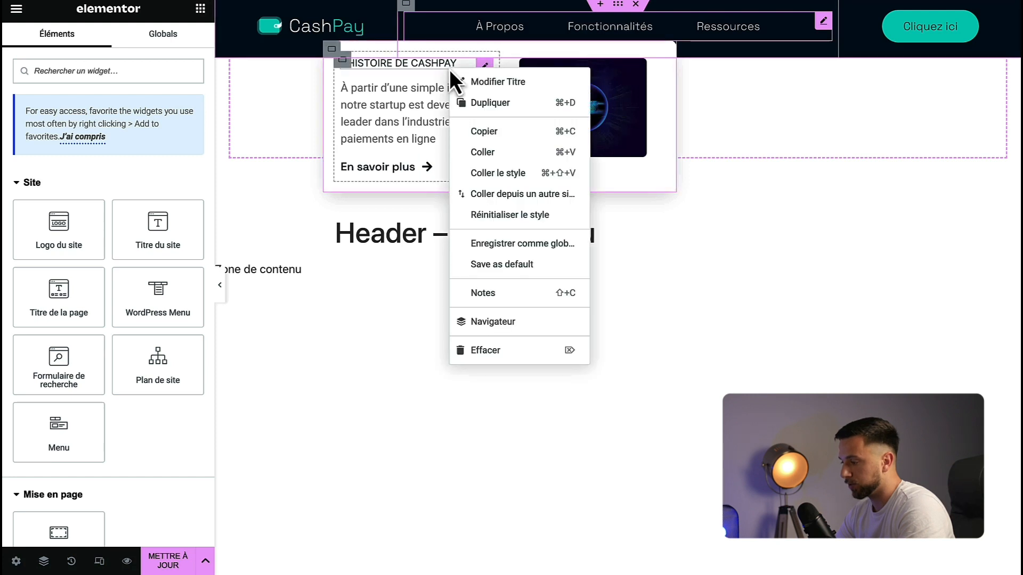
left_click(474, 135)
left_click(605, 34)
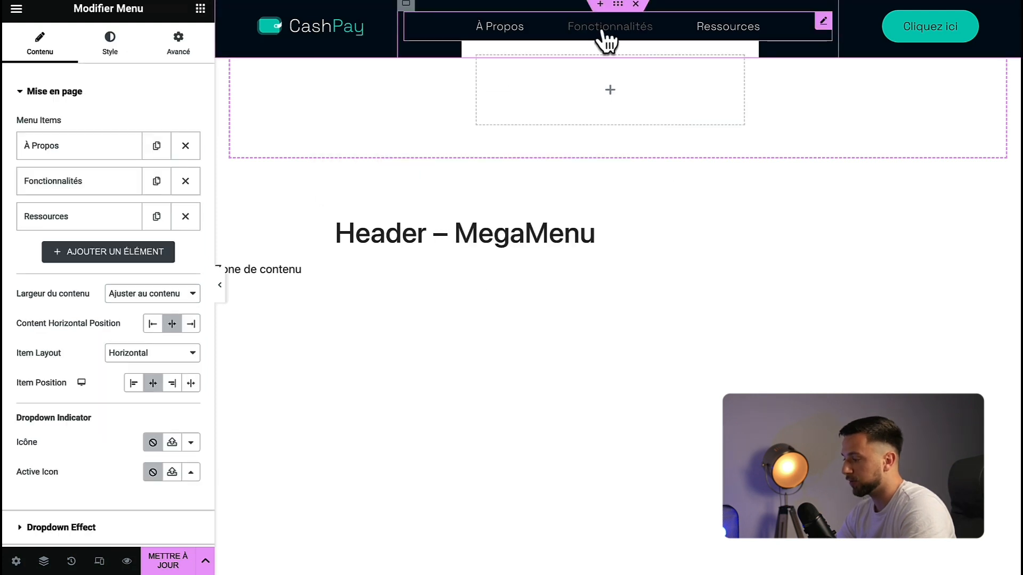
right_click(597, 85)
left_click(630, 196)
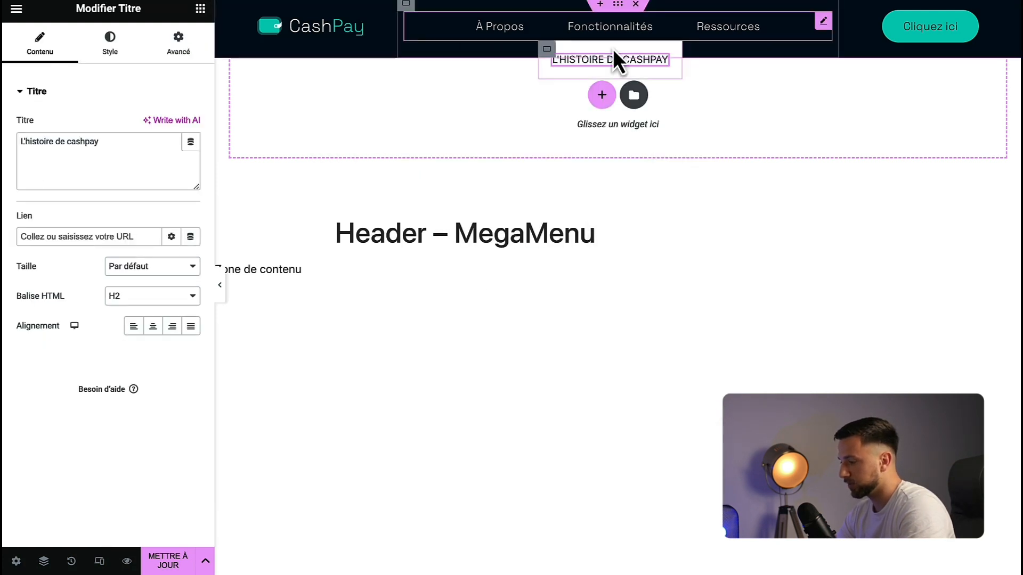
left_click(201, 8)
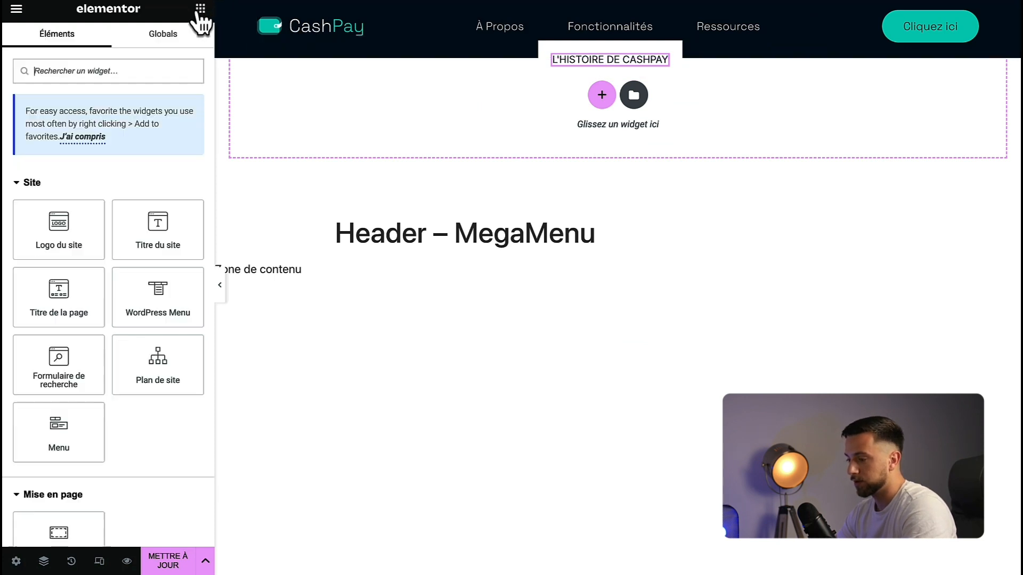
- Add an icon box widget beneath the title inside the Fonctionnalités dropdown
scroll(133, 274, "down", 12)
scroll(69, 404, "down", 12)
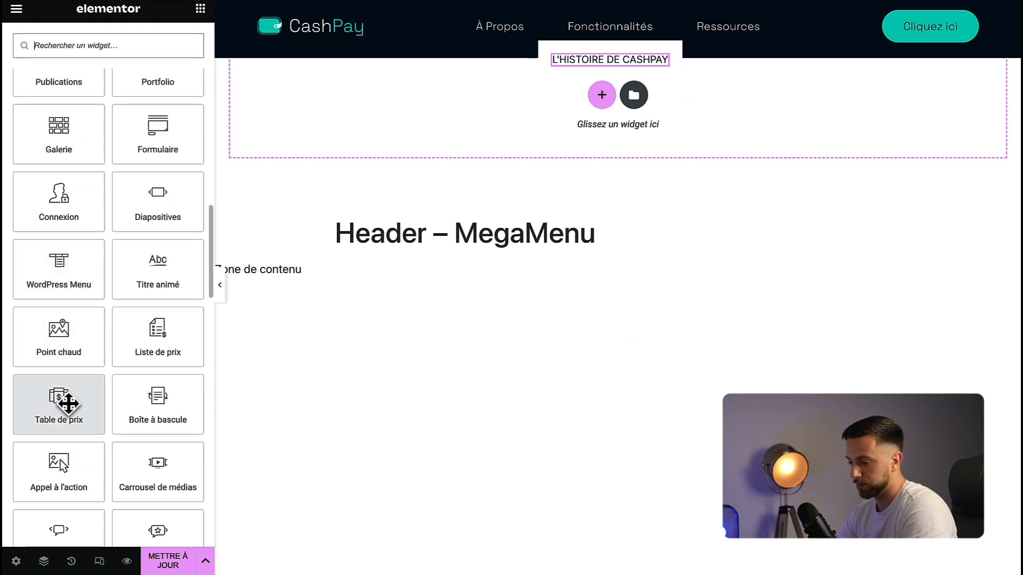
scroll(68, 404, "down", 7)
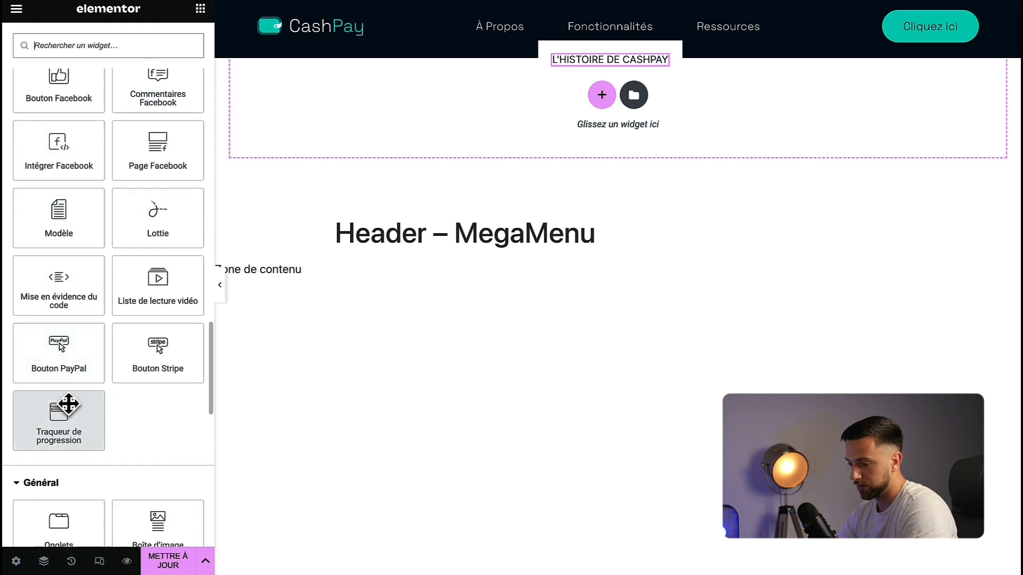
left_click_drag(59, 415, 608, 59)
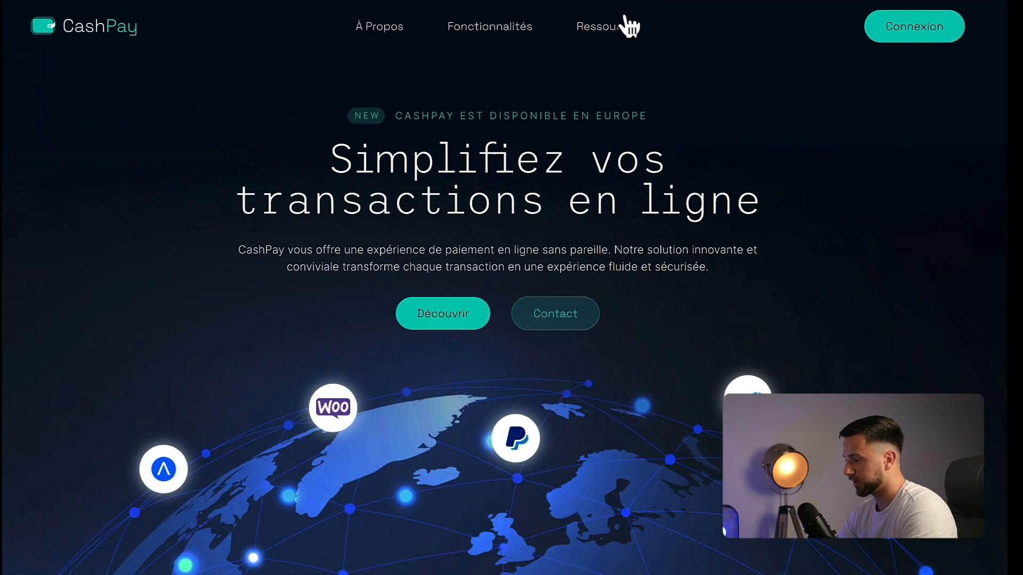
- Switch to the finished site and copy the Paypal entry's title and description from its Fonctionnalités dropdown
mouse_move(486, 27)
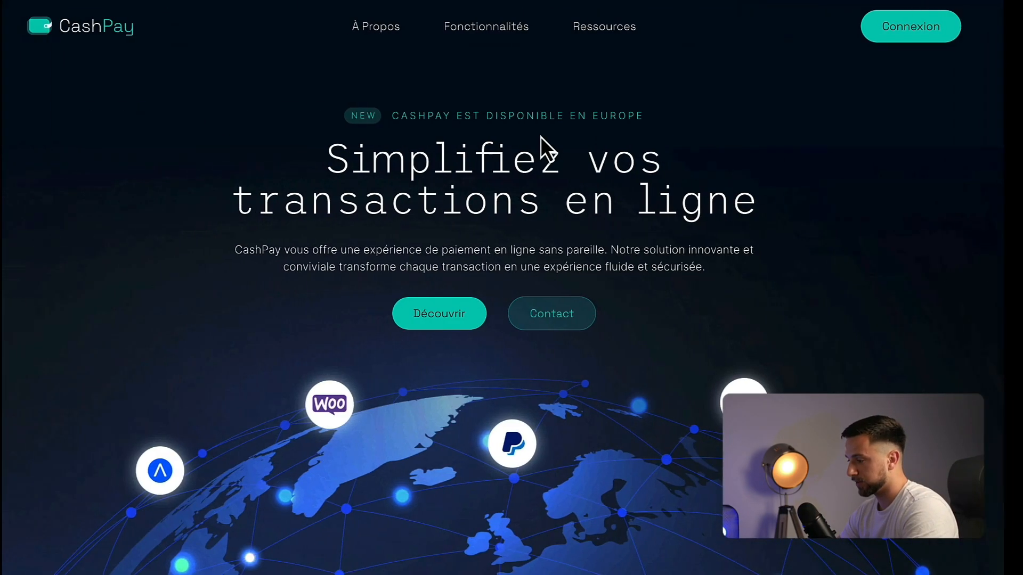
mouse_move(488, 20)
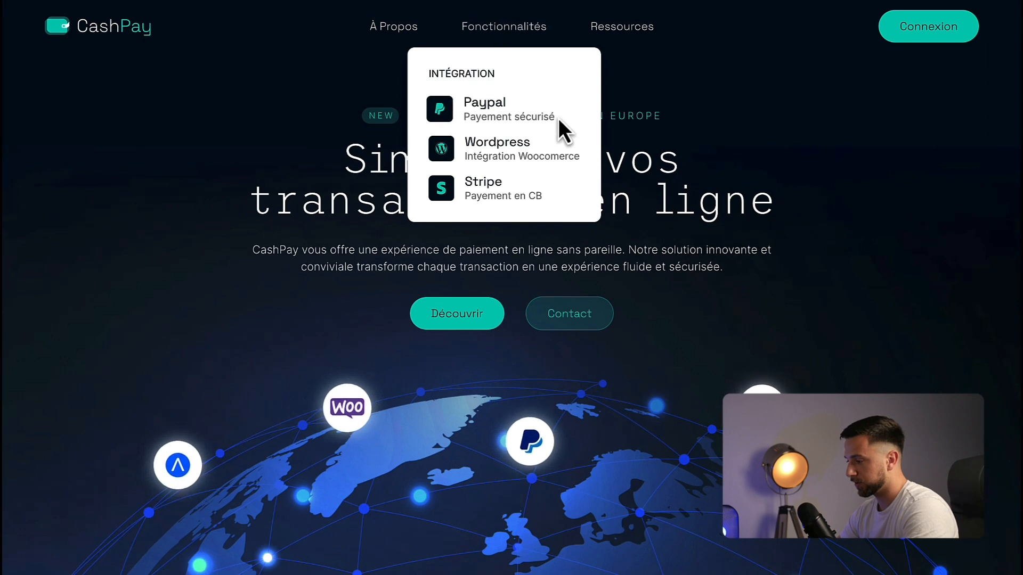
left_click_drag(558, 119, 429, 101)
key("ctrl+c")
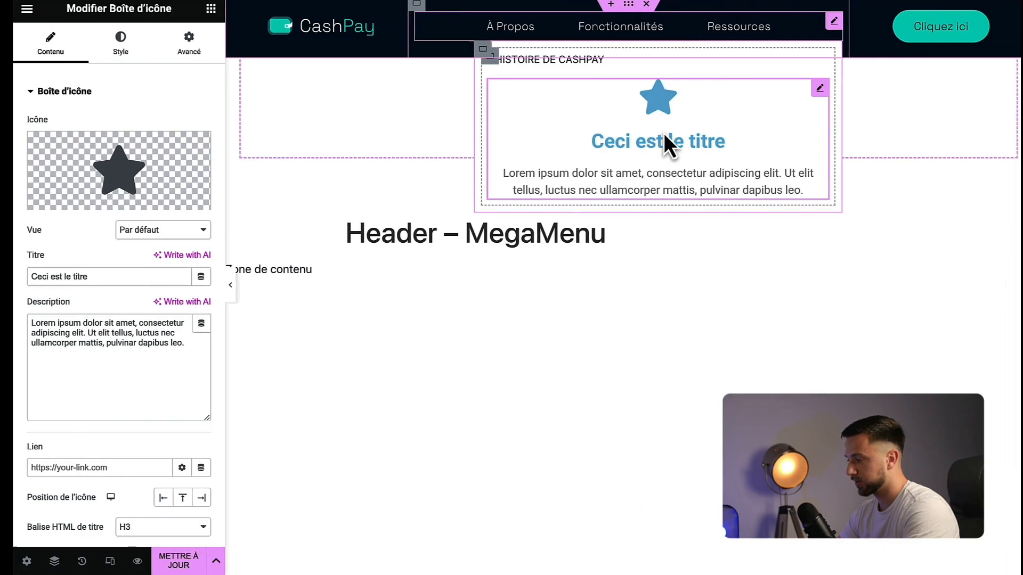
- Back in the Elementor editor, set the icon box's title to "Paypal" and its description to "Payement sécurisé"
left_click_drag(125, 272, 9, 286)
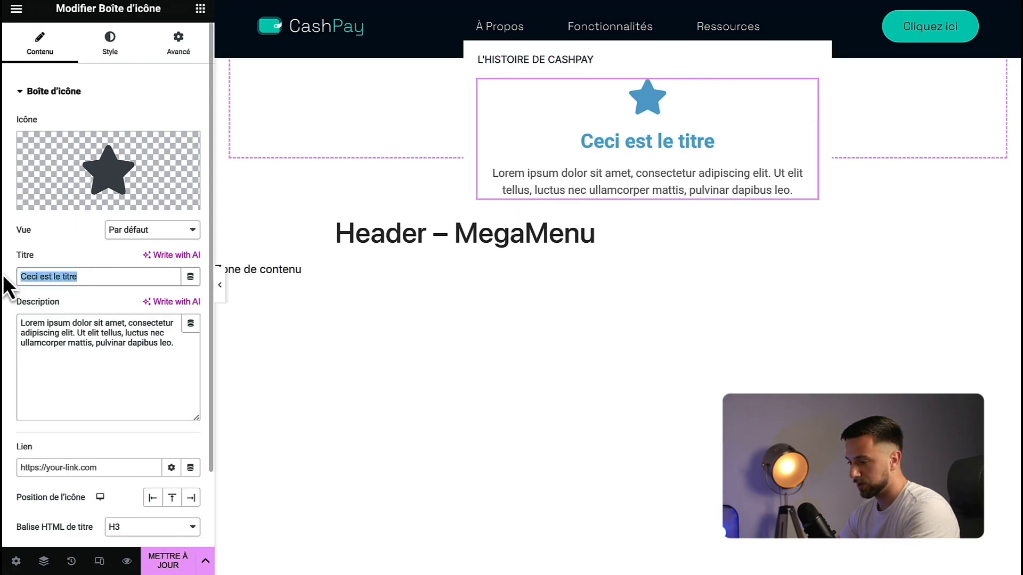
key("ctrl+v")
left_click_drag(119, 276, 49, 276)
key("ctrl+c")
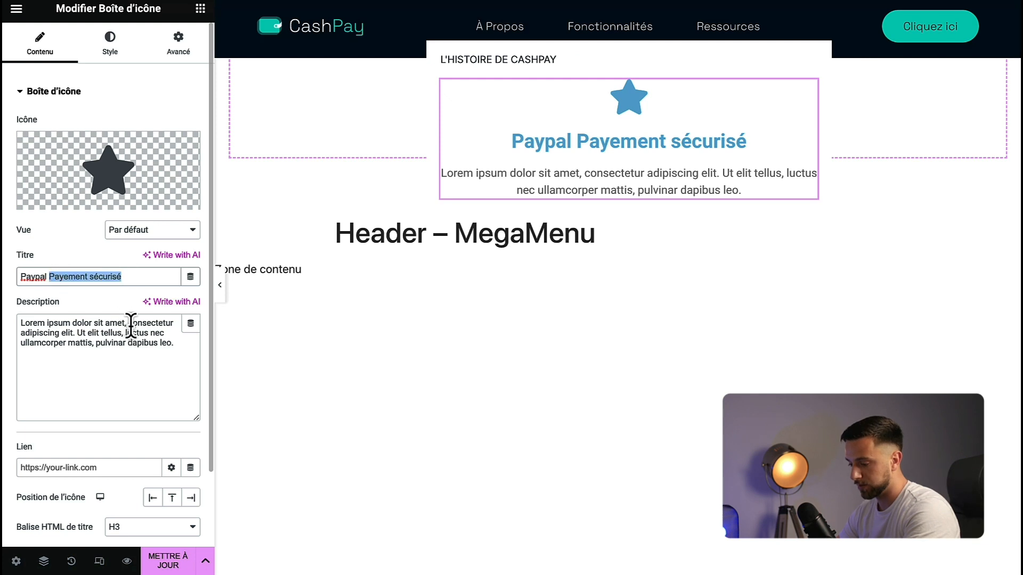
key("BackSpace")
left_click(117, 365)
key("ctrl+a")
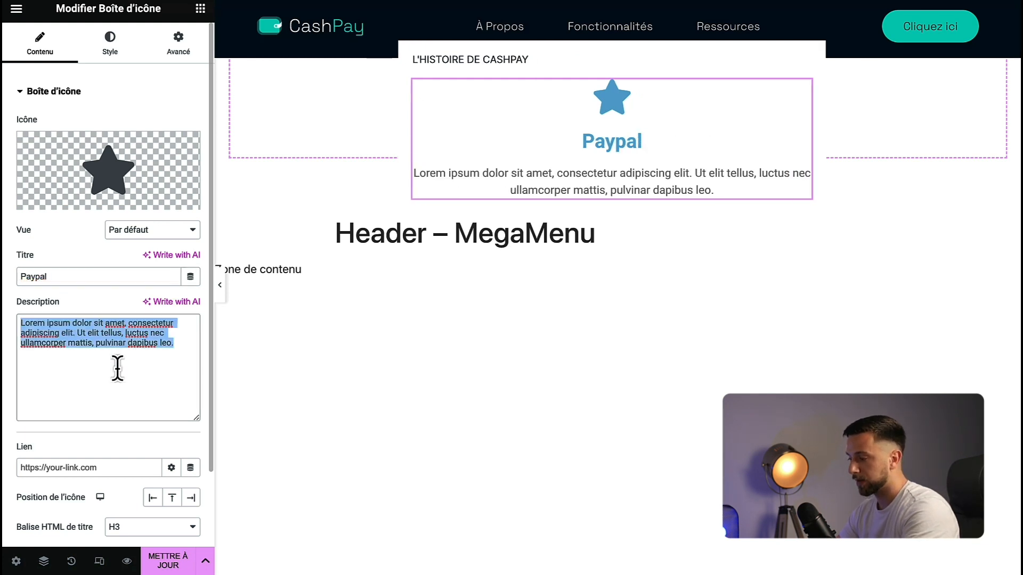
key("ctrl+v")
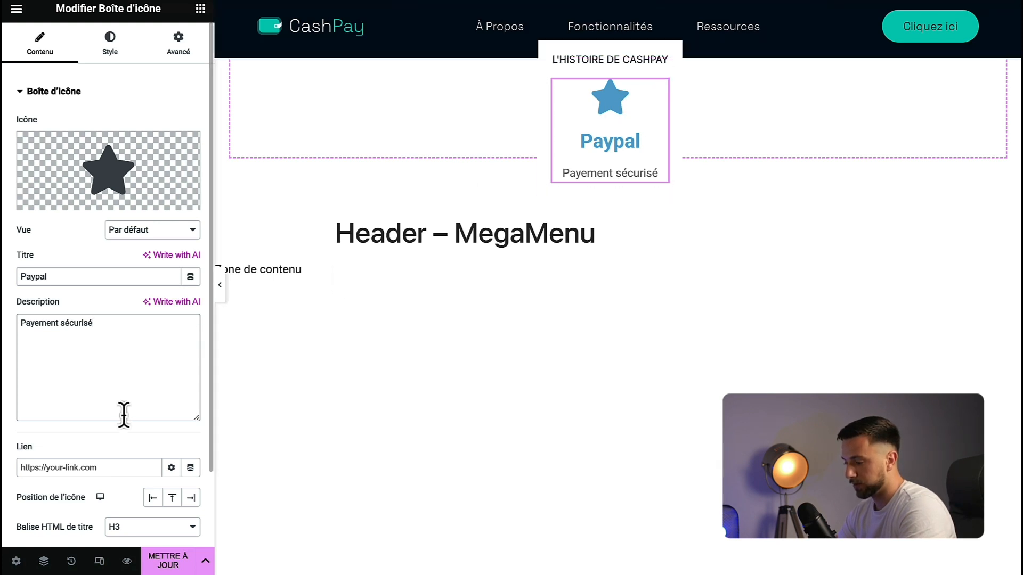
- Place the icon to the left of the Paypal text and set its view to Rempli
left_click(153, 498)
scroll(145, 466, "down", 2)
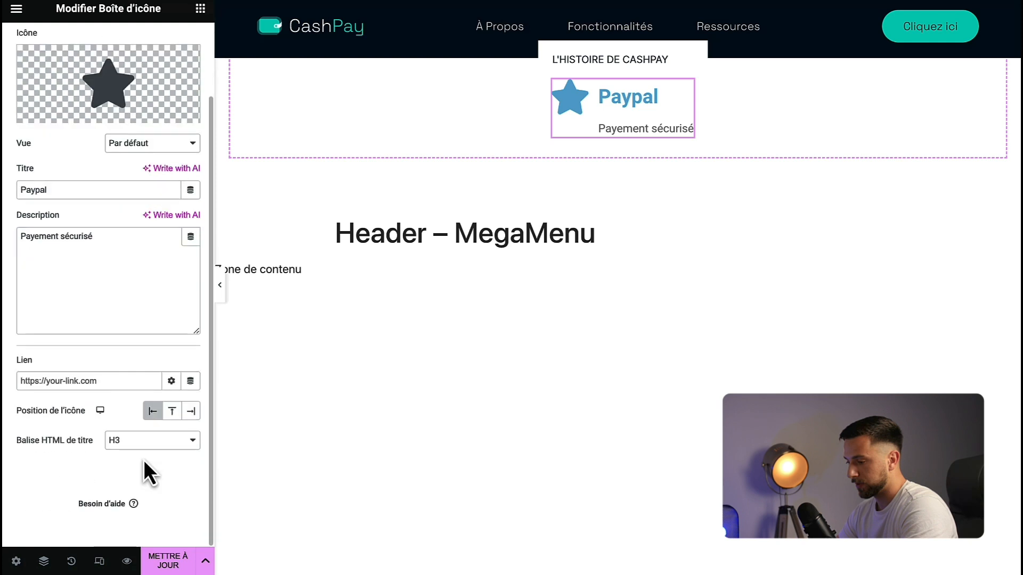
scroll(142, 459, "up", 2)
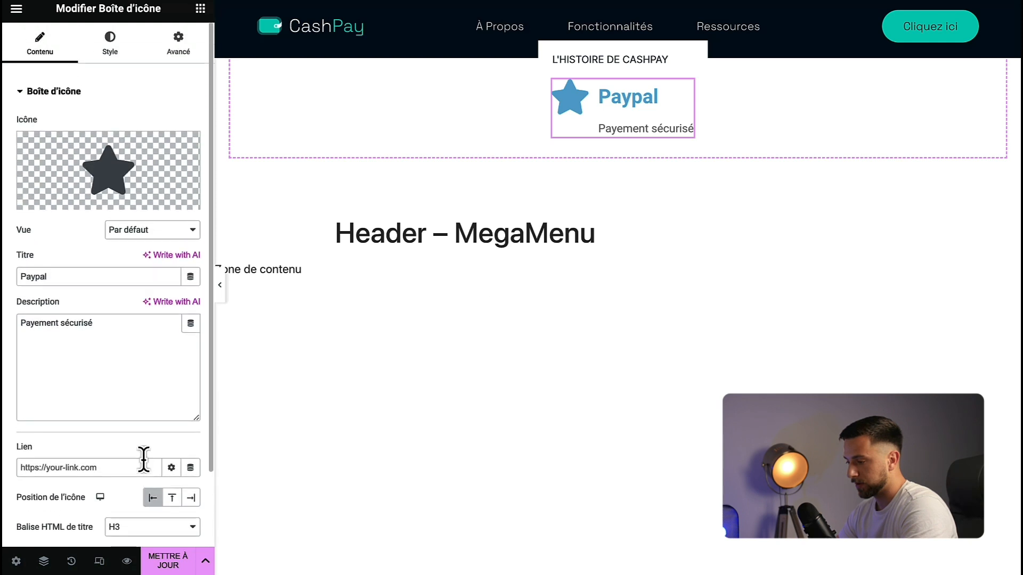
left_click(144, 230)
left_click(150, 245)
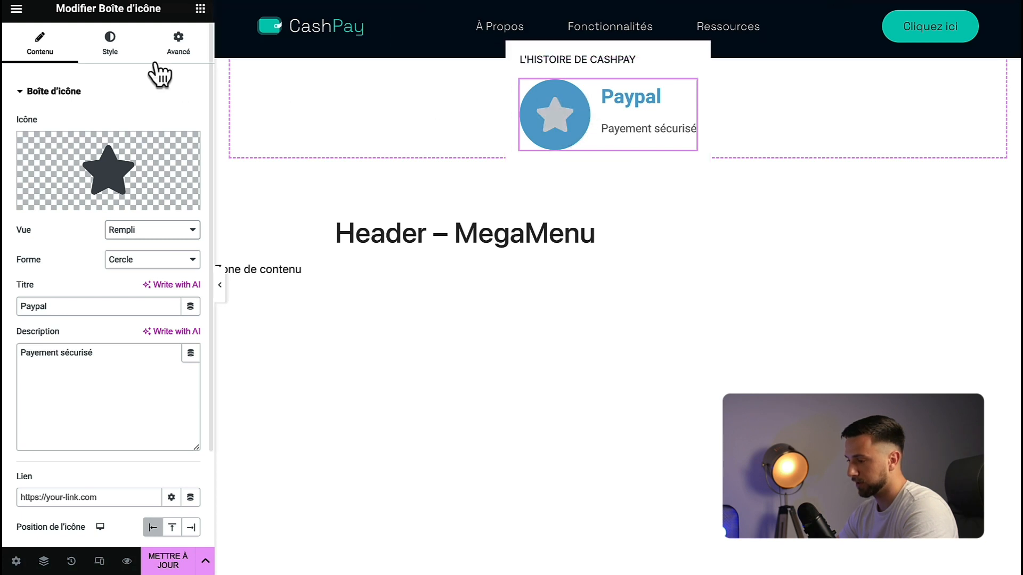
- Style the Paypal icon with a size of 20 px, inner padding of 10 px and a border radius of 5 px
left_click(110, 50)
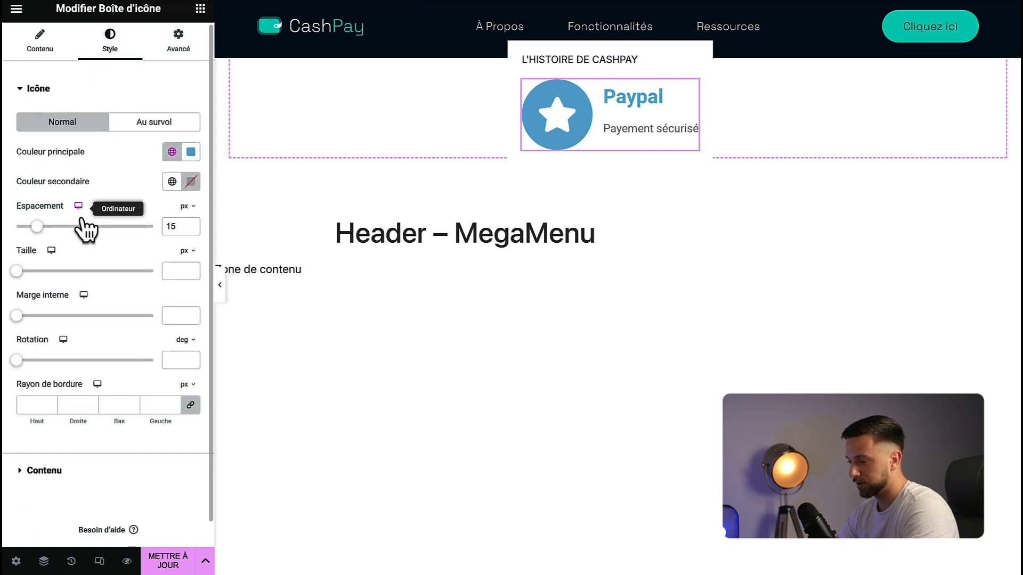
scroll(84, 219, "down", 1)
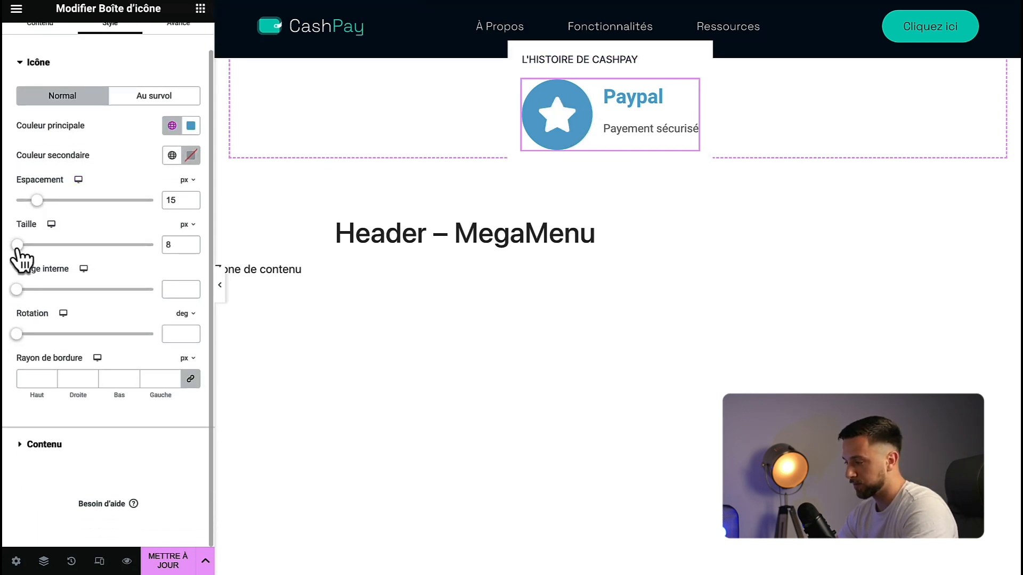
left_click_drag(17, 249, 23, 246)
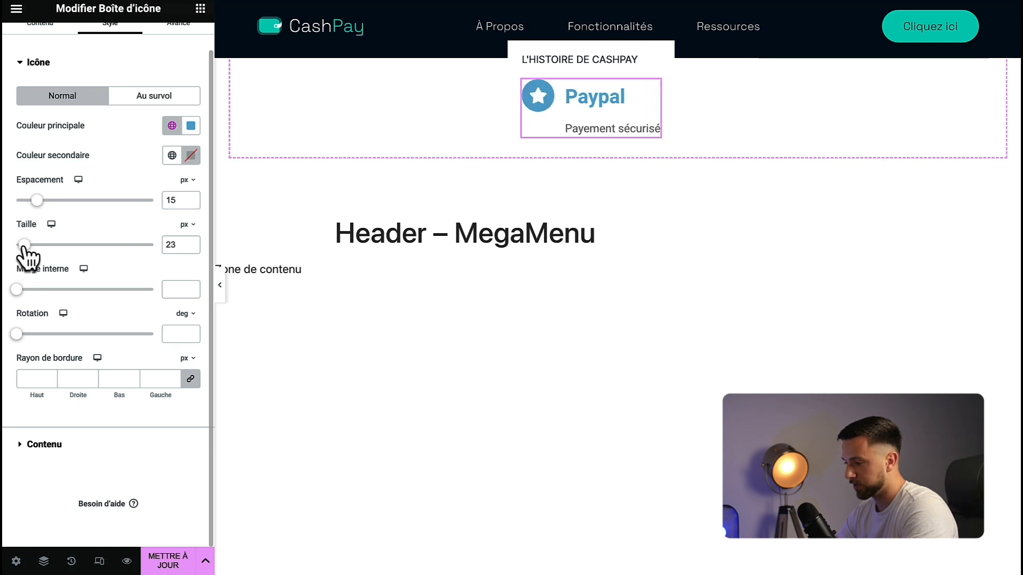
left_click(193, 248)
left_click(193, 248)
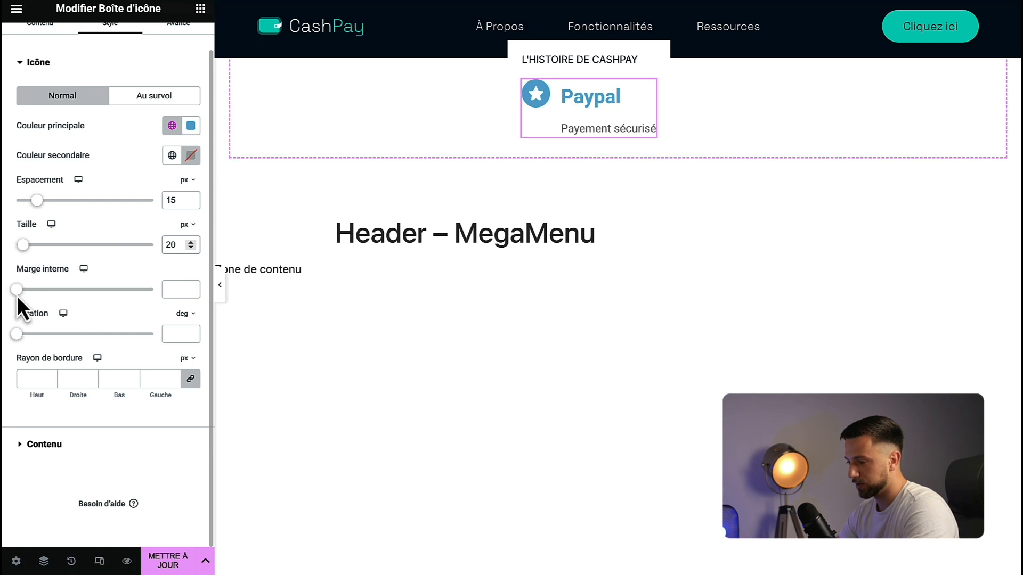
left_click_drag(15, 289, 29, 289)
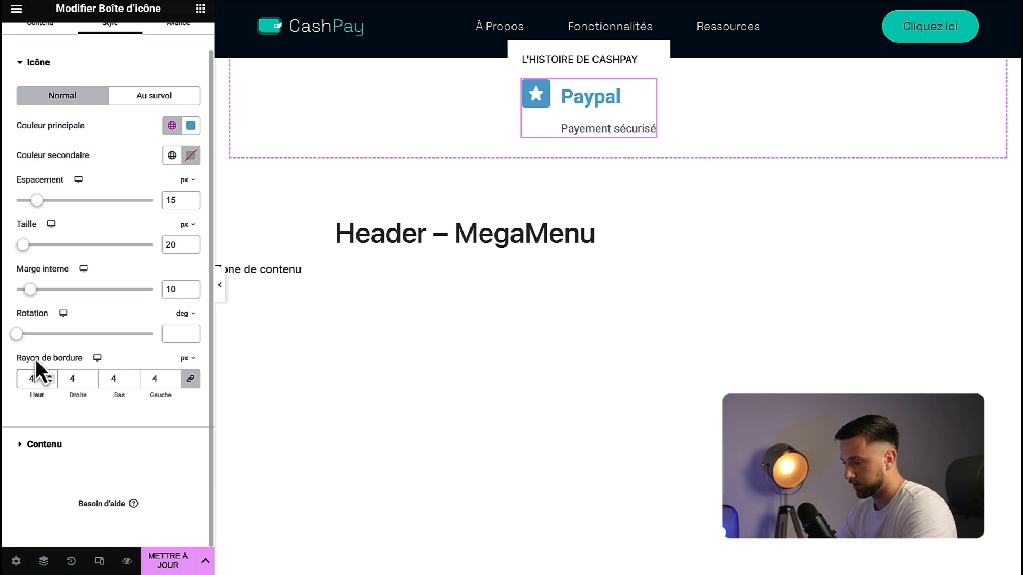
left_click(173, 376)
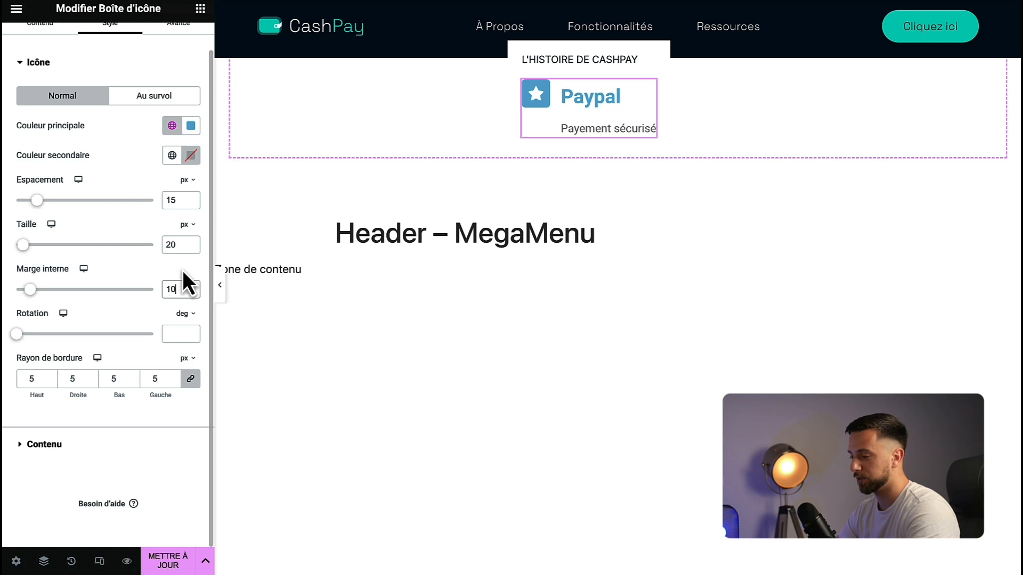
- Fine-tune the Paypal icon's size to 19 px
left_click(192, 243)
left_click(191, 242)
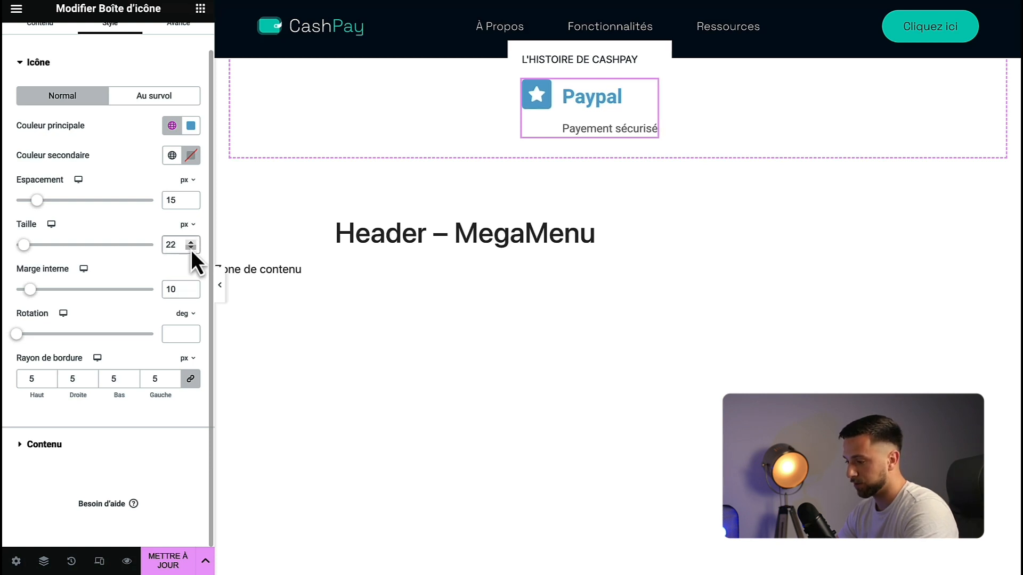
left_click(190, 249)
left_click(191, 248)
left_click(191, 248)
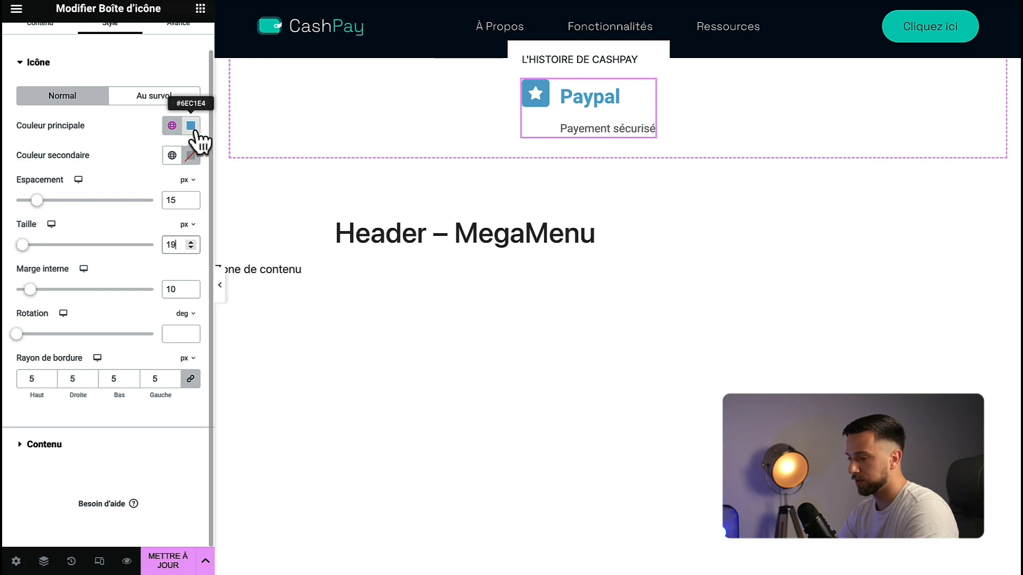
- Set the icon's primary colour to the global #020A1F and its secondary colour to the global #00E0D2
scroll(184, 154, "up", 1)
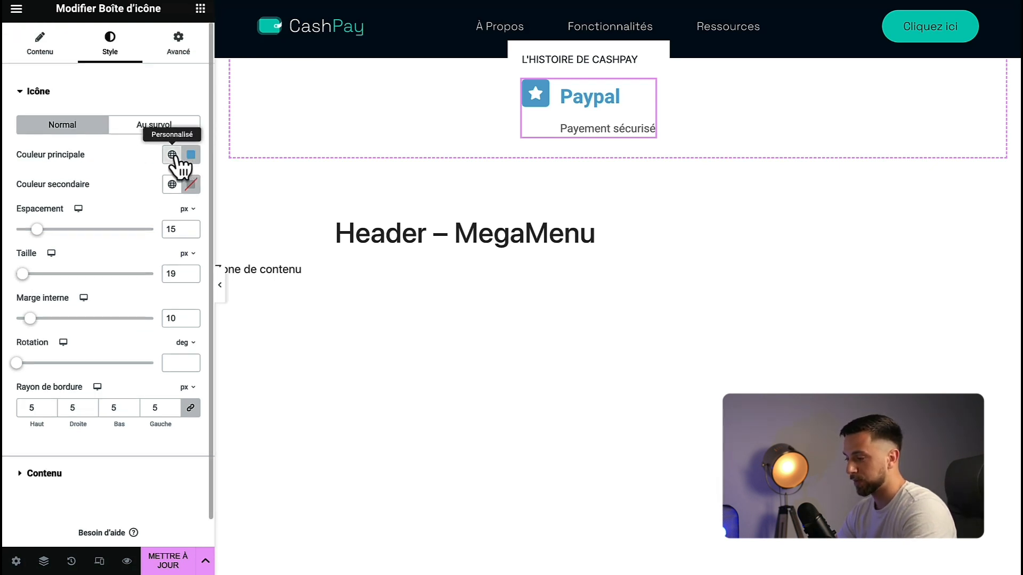
left_click(172, 156)
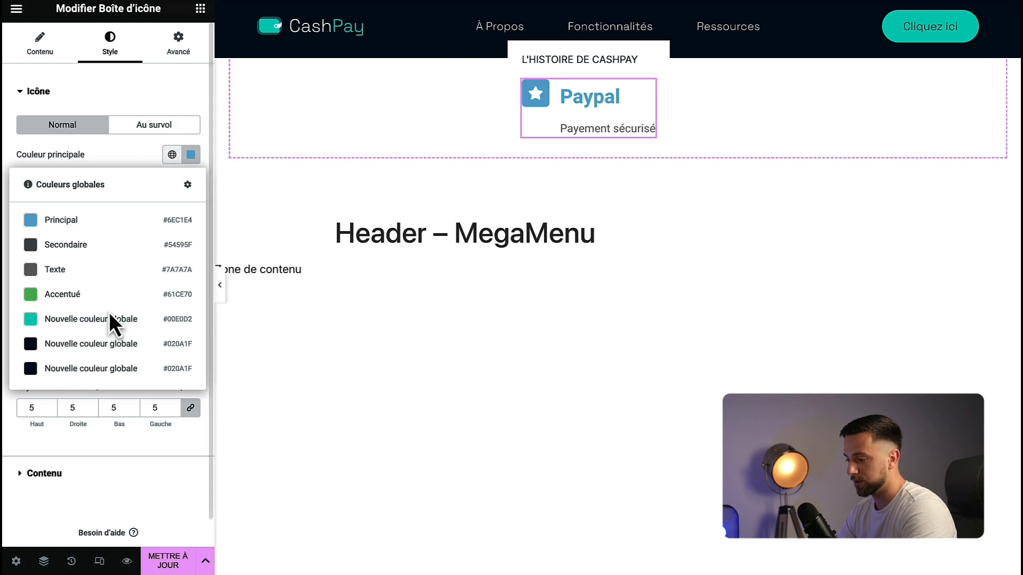
left_click(111, 343)
left_click(191, 155)
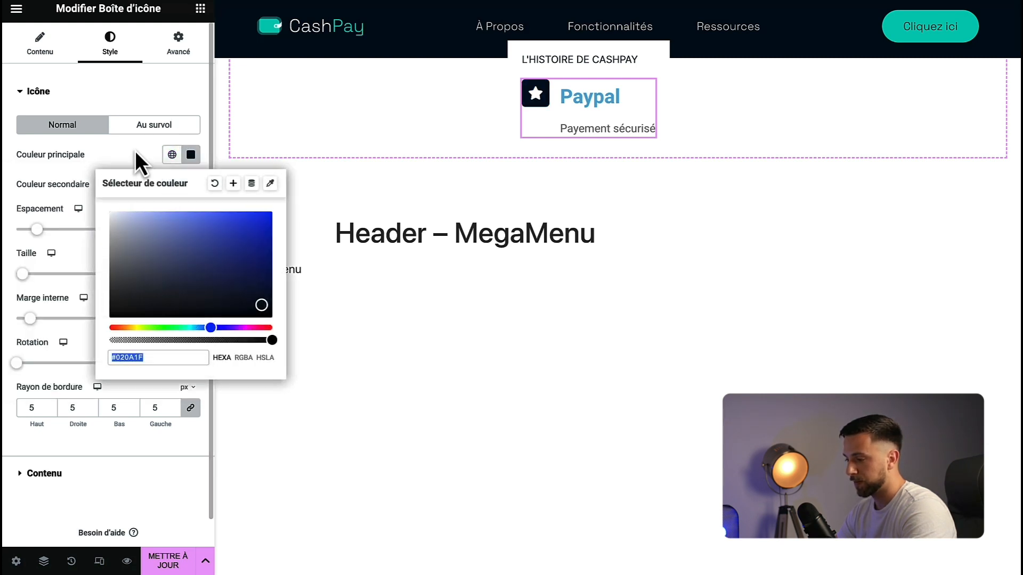
left_click(136, 153)
left_click(172, 185)
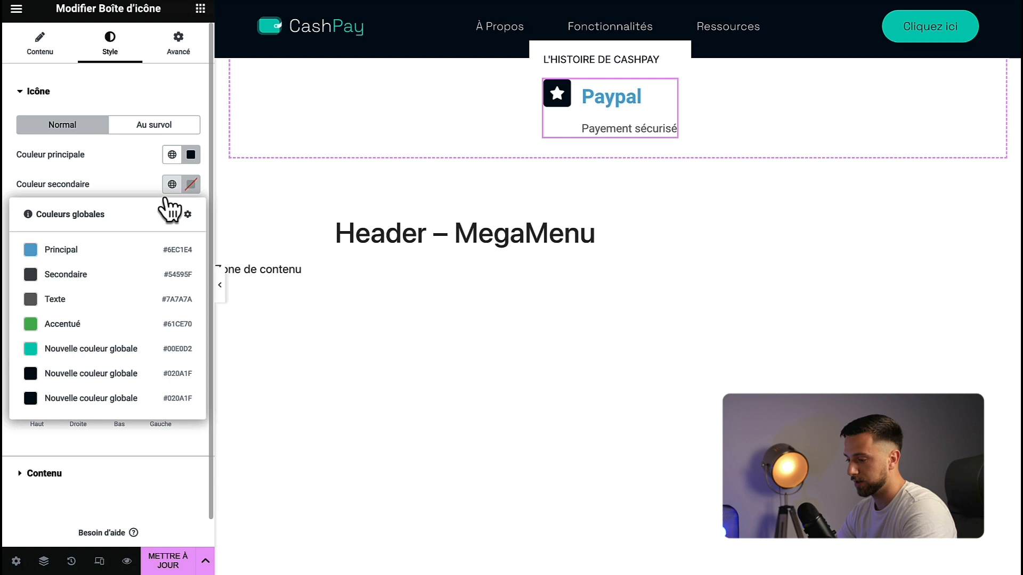
left_click(114, 350)
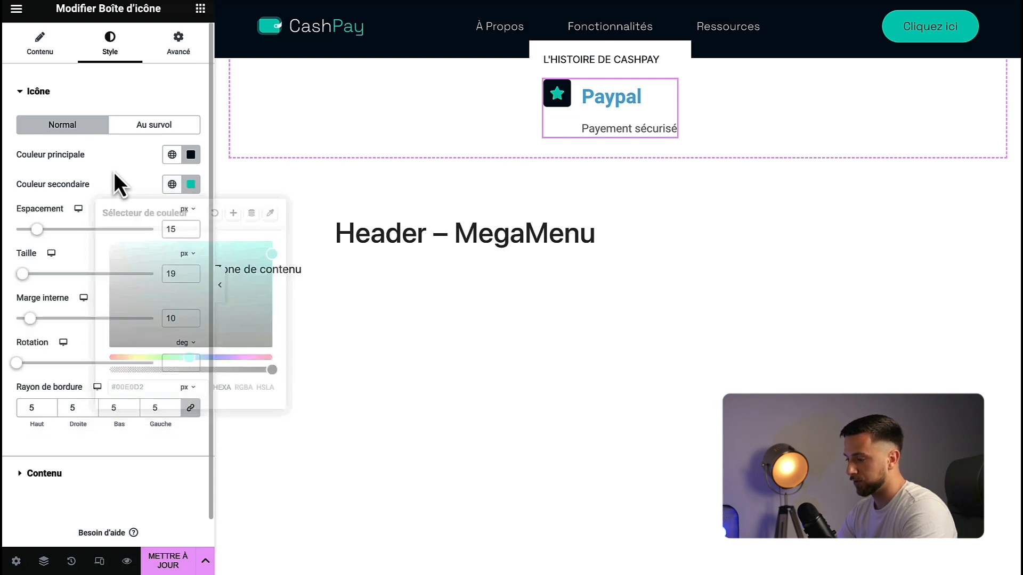
- Replace the star icon with the Paypal icon from the icon library, filtering by "pay"
left_click(41, 57)
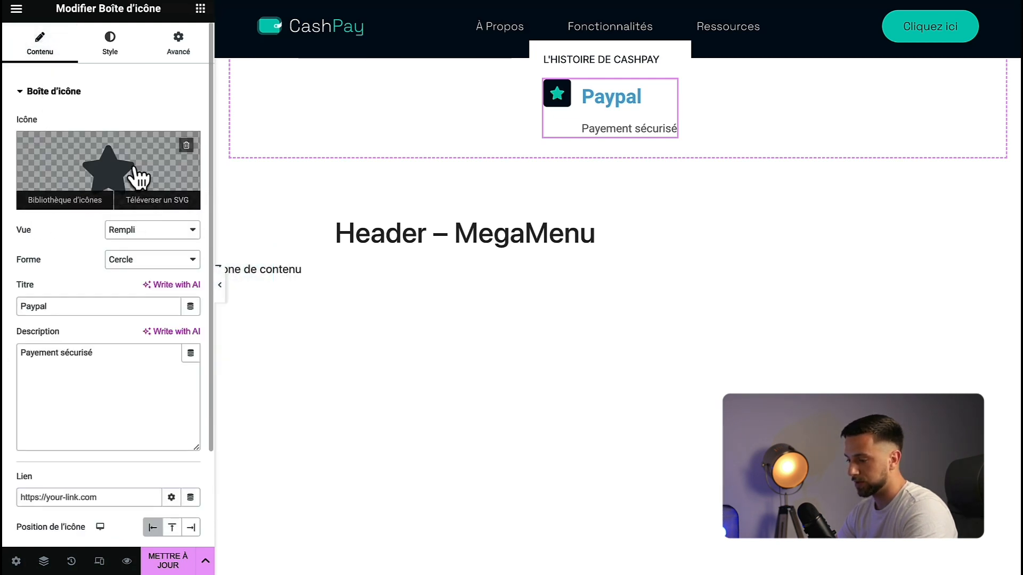
left_click(106, 169)
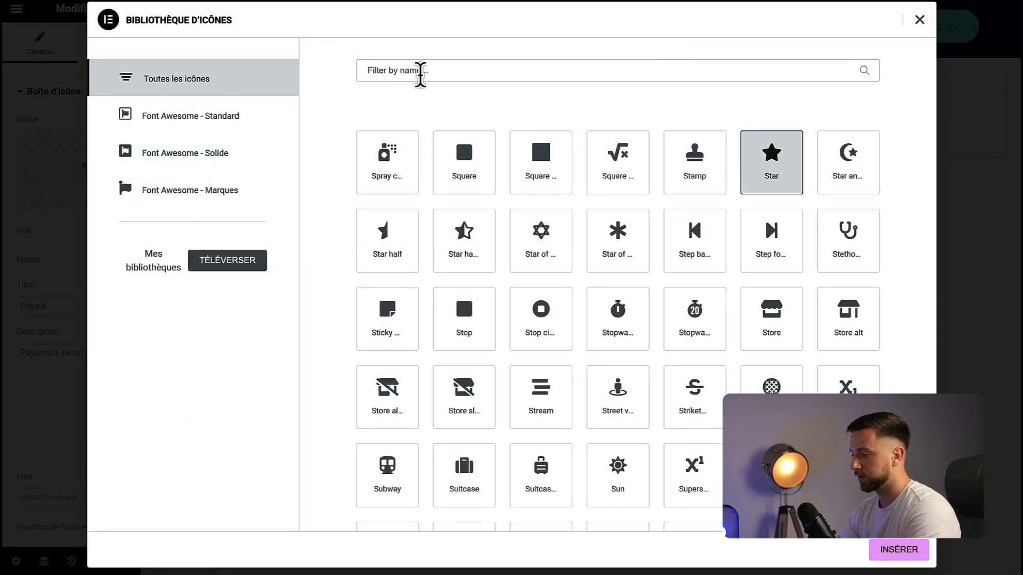
left_click(421, 71)
type("pay")
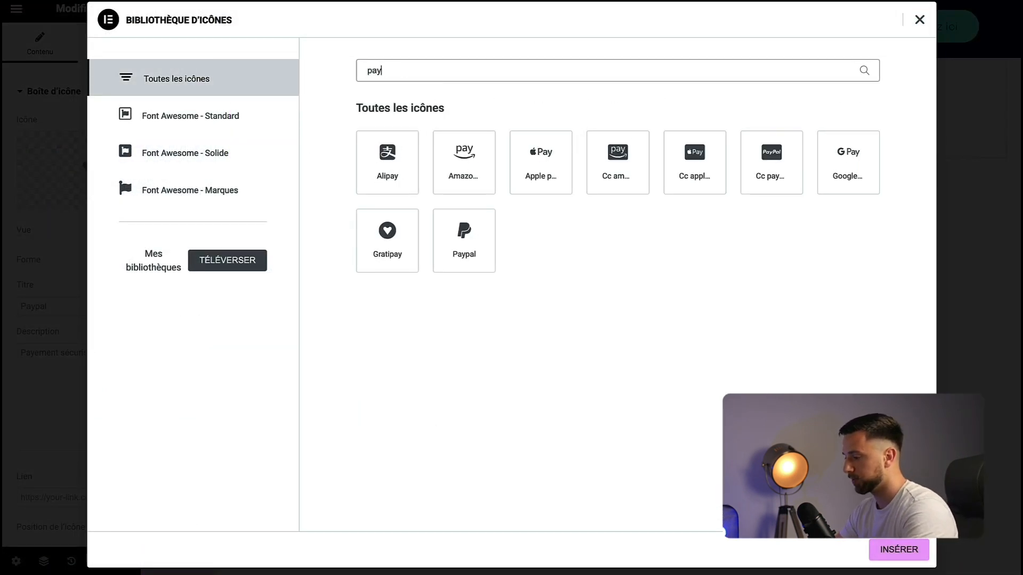
left_click(467, 241)
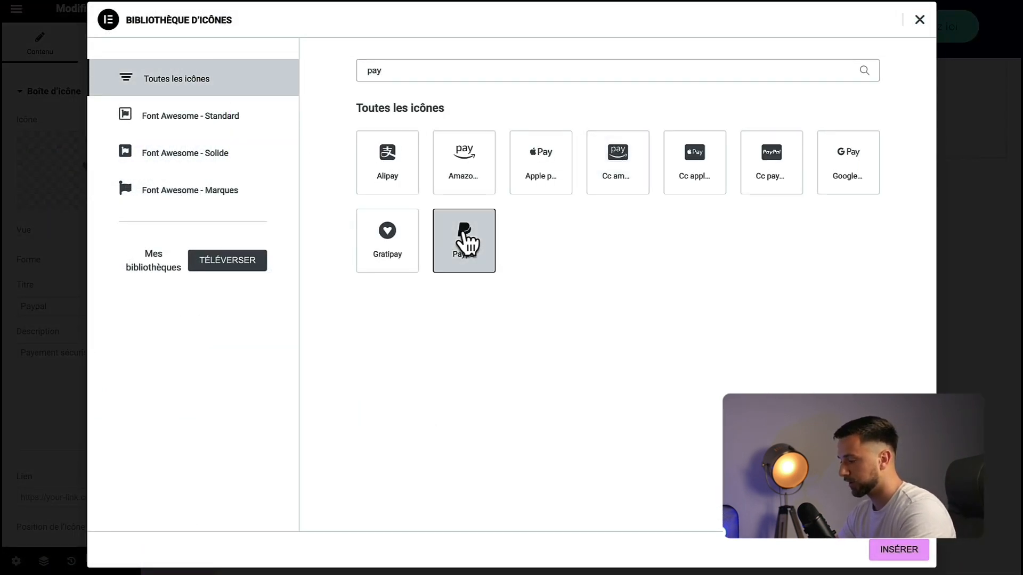
left_click(896, 539)
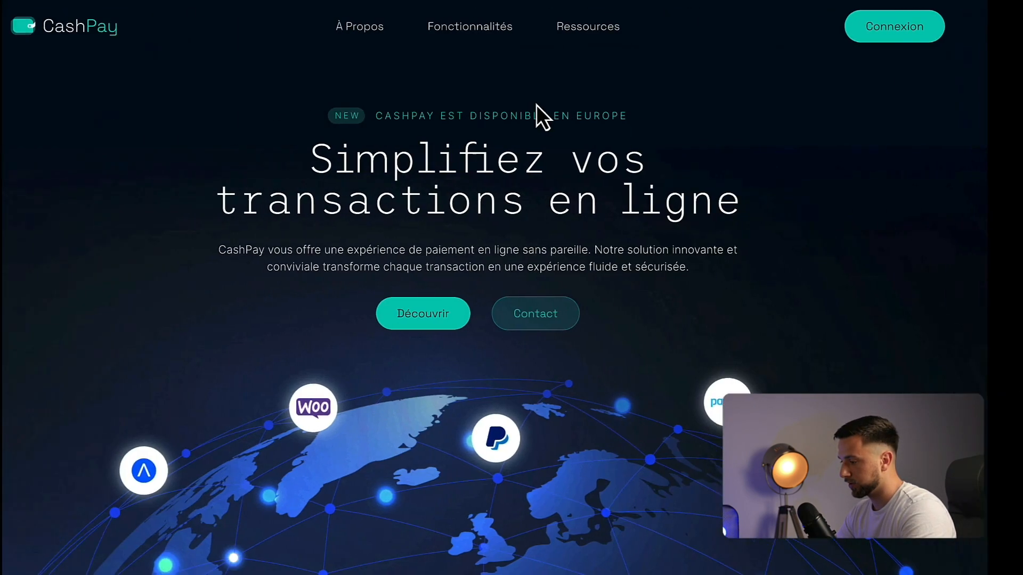
- Set the Paypal icon box's title colour to the near-black global colour, matching the finished site's menu
mouse_move(486, 30)
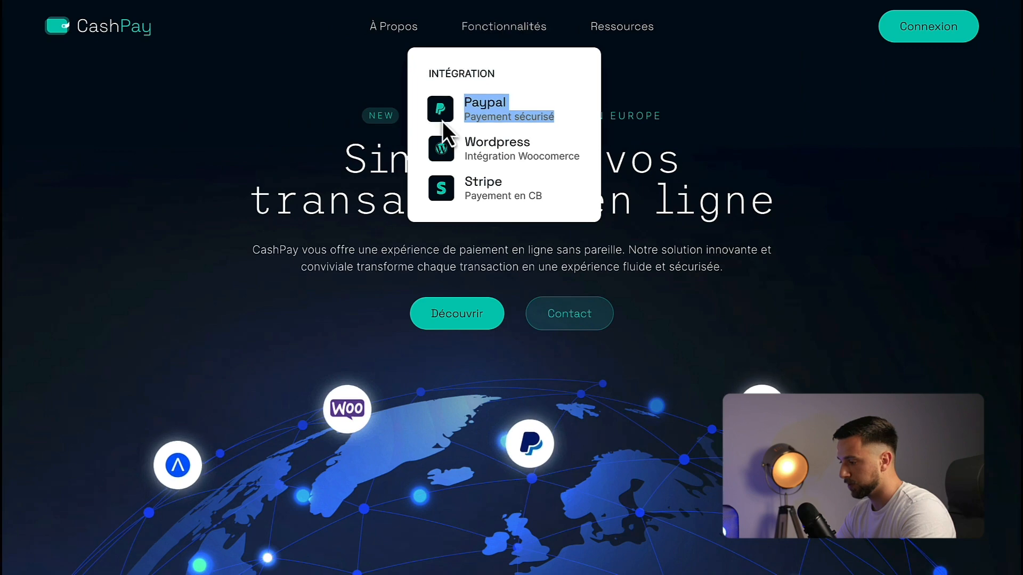
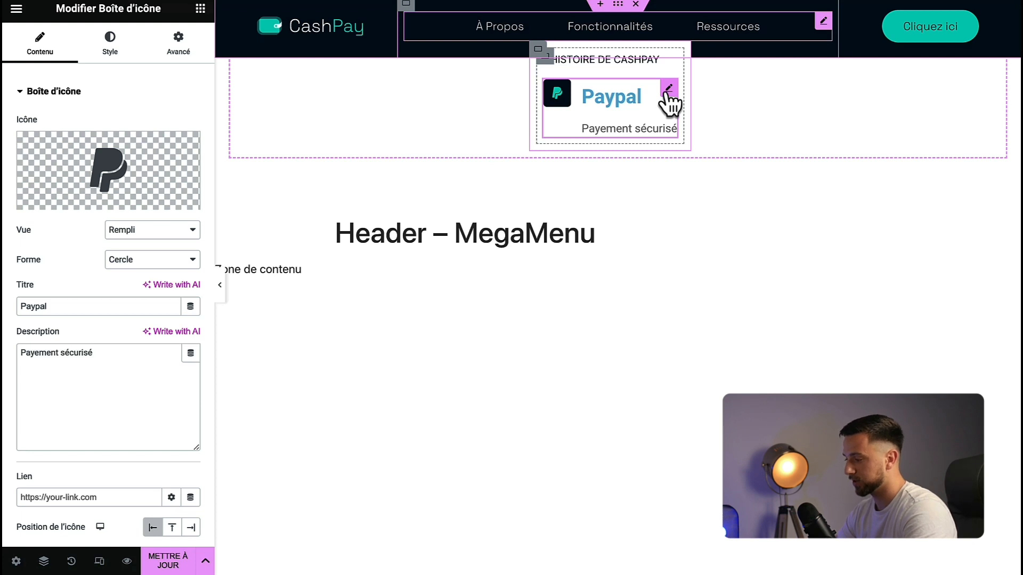
left_click(110, 49)
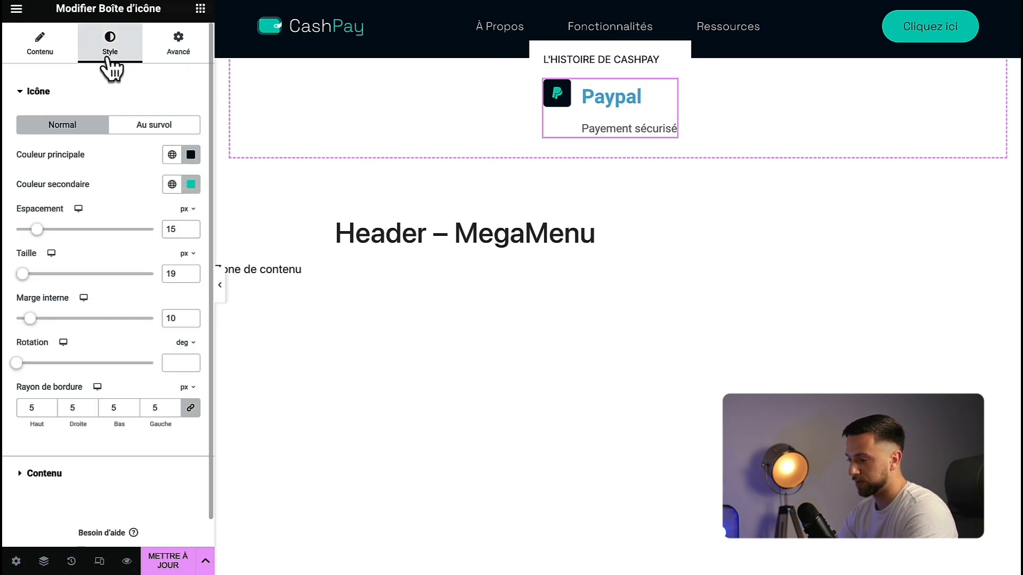
scroll(176, 239, "down", 1)
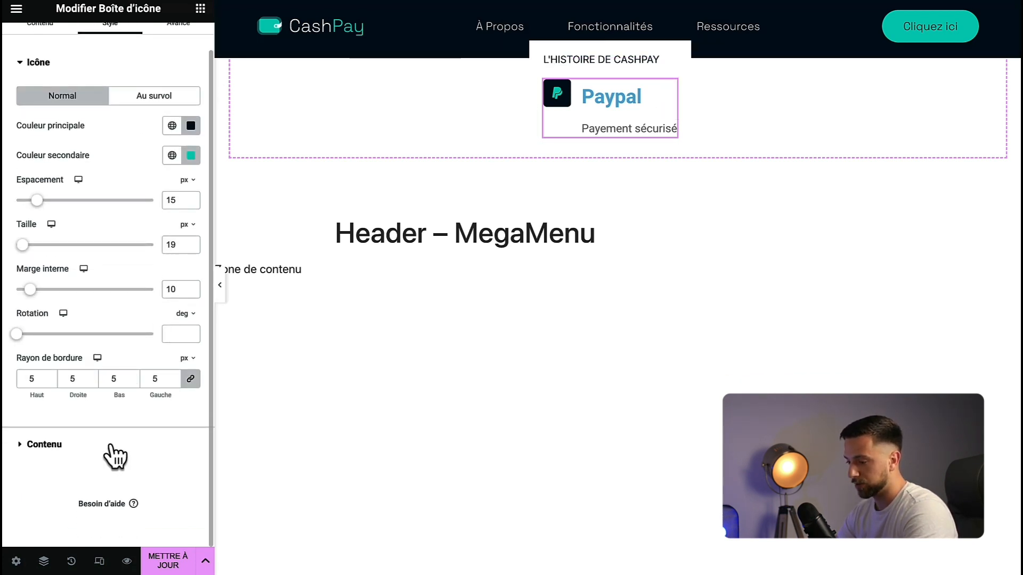
left_click(111, 445)
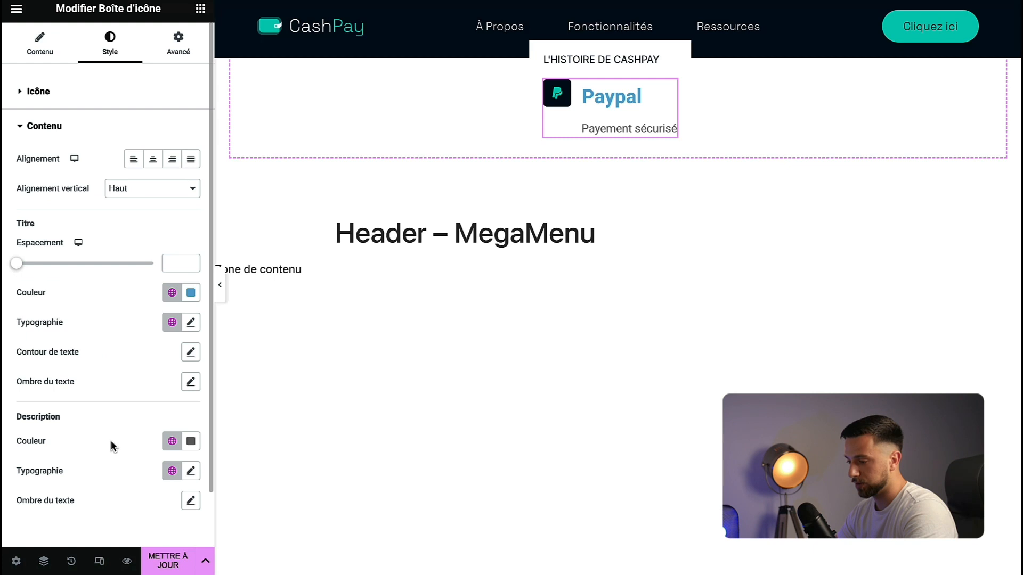
left_click(172, 293)
left_click(117, 479)
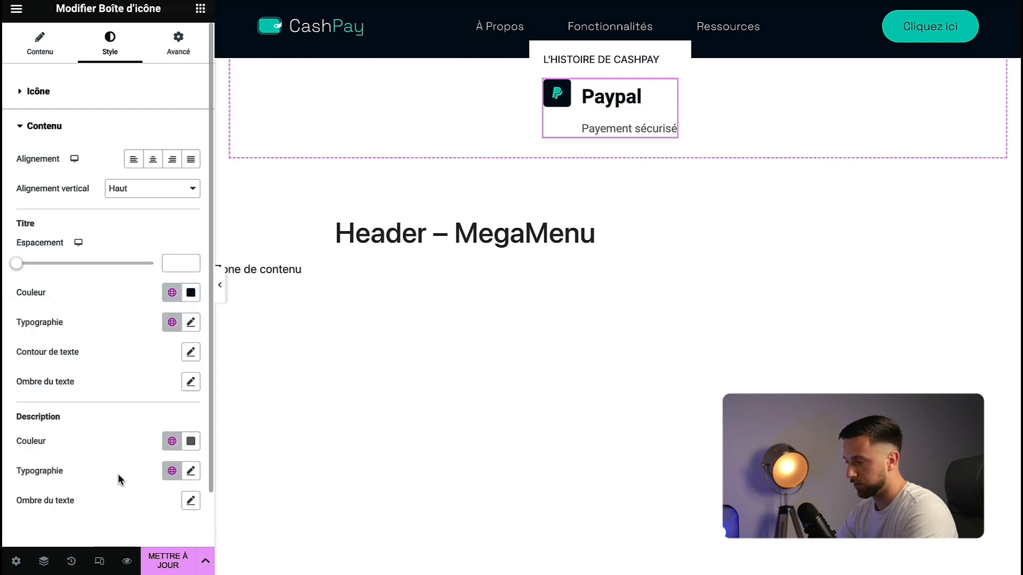
- Set the Paypal title's typography to the Space Grotesk family with a weight of 400 (Normal)
left_click(191, 322)
left_click(169, 390)
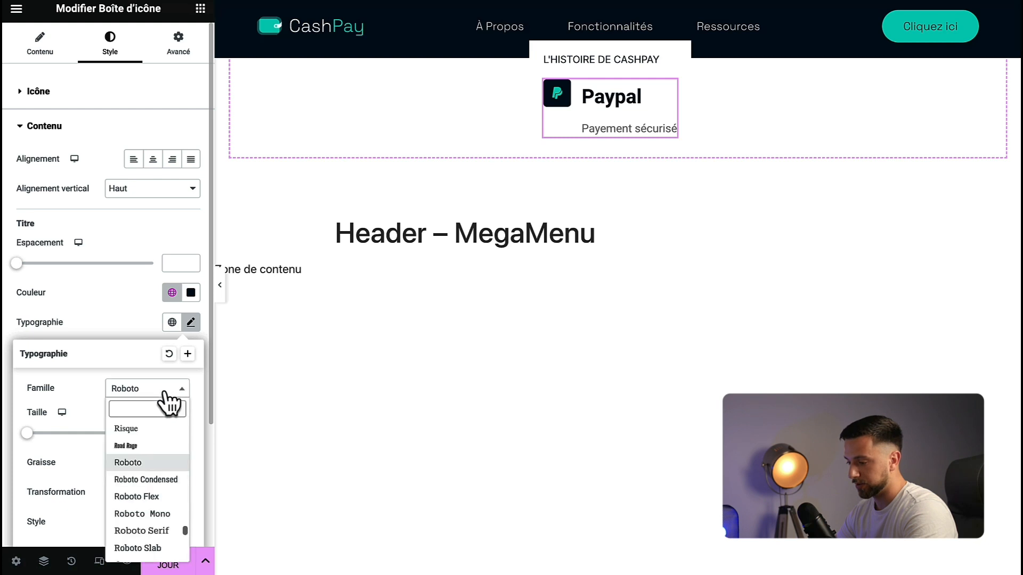
type("Spa")
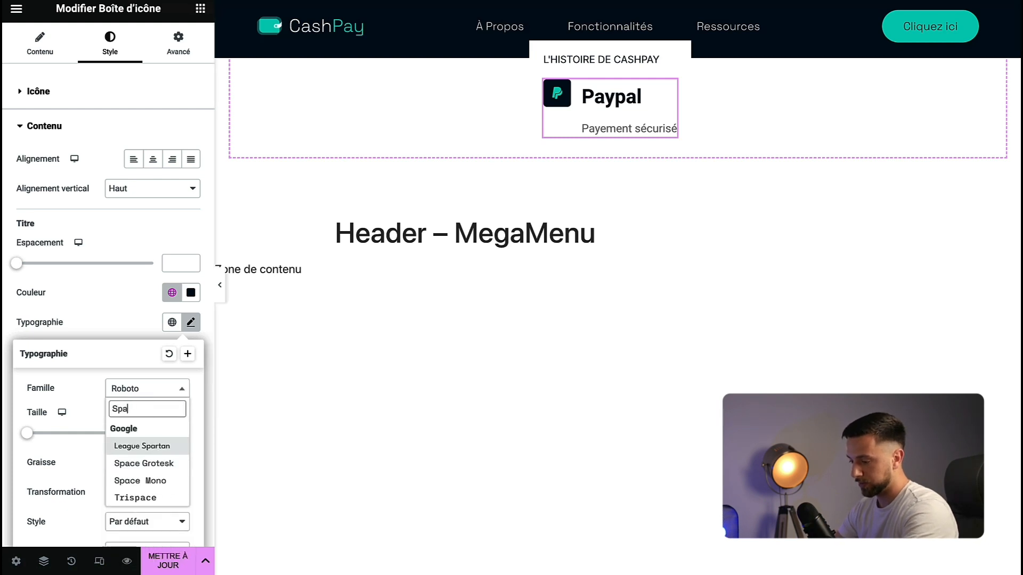
left_click(148, 465)
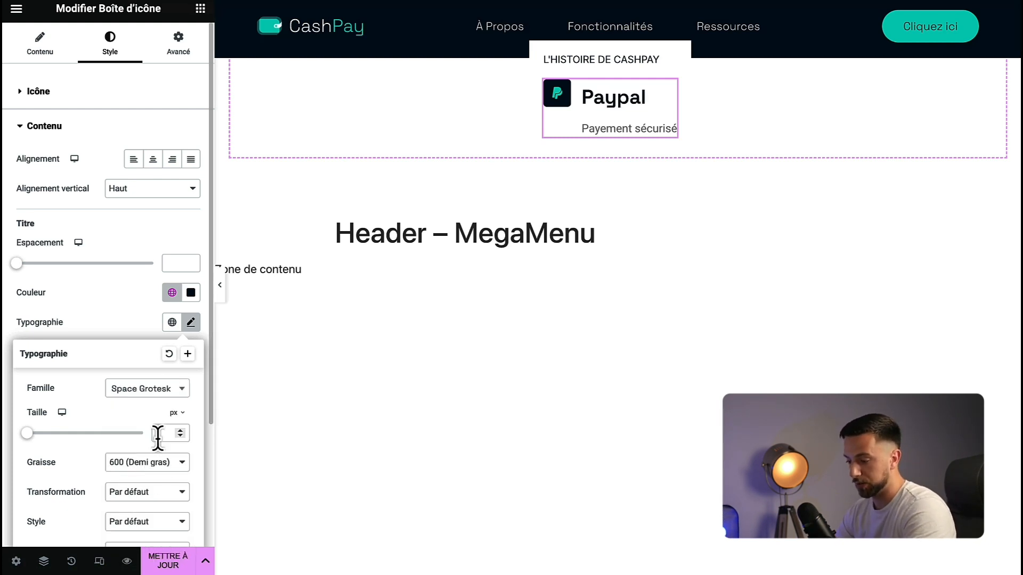
left_click(151, 462)
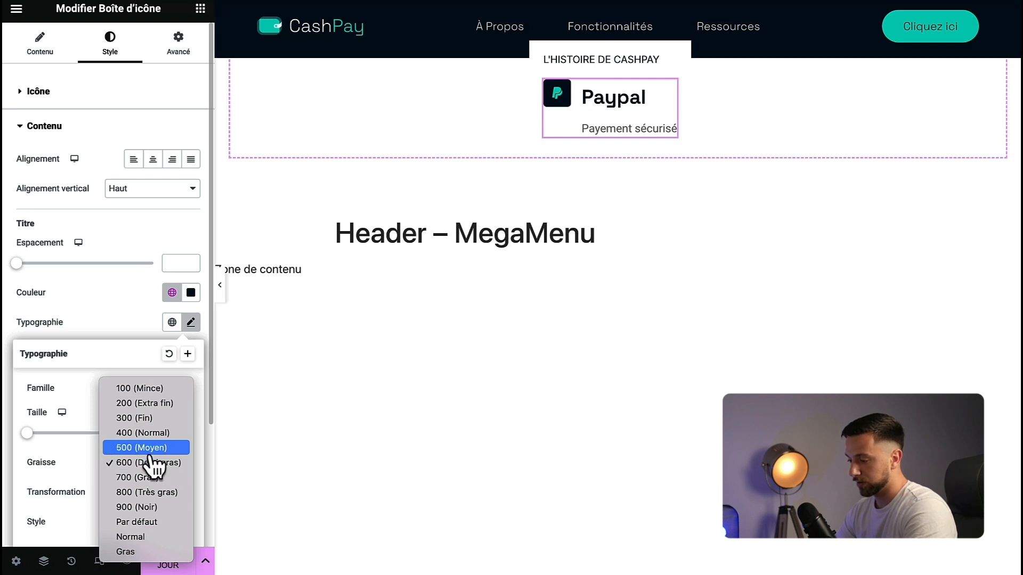
left_click(155, 435)
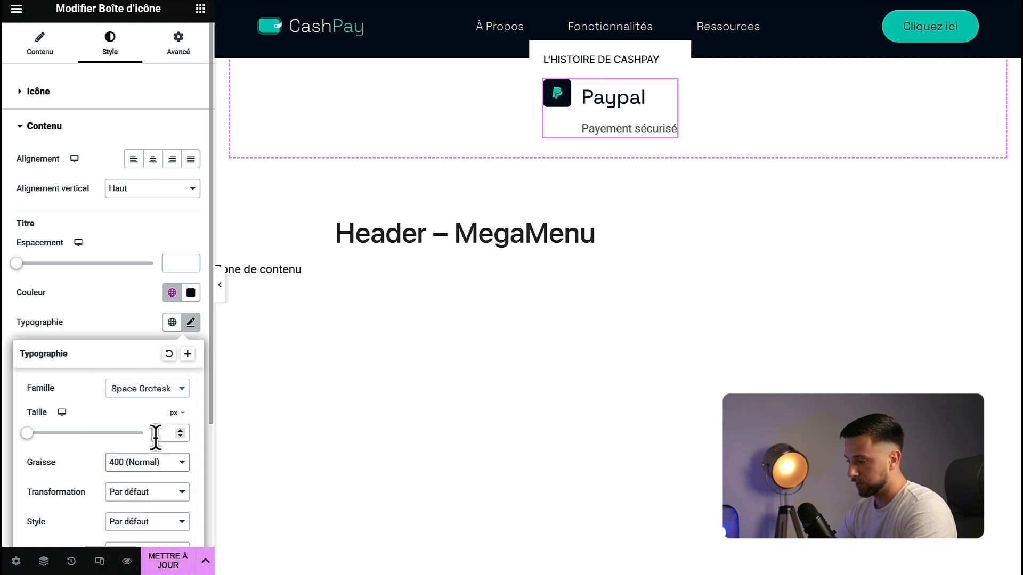
- Set the Paypal title's font size to 18 px and nudge it slightly larger
left_click(163, 439)
type("18")
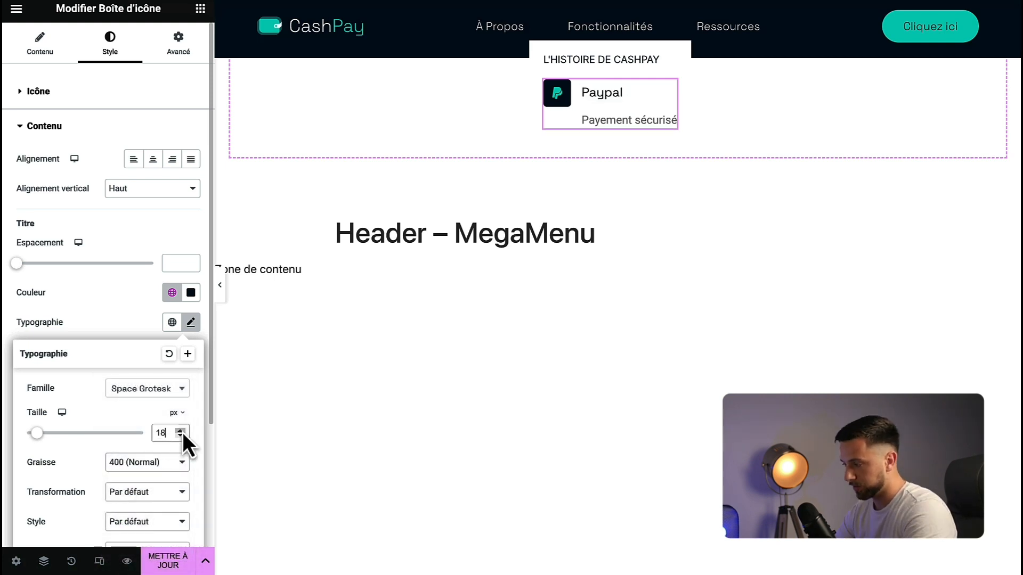
double_click(182, 431)
- Try the 500 (Moyen) weight on the Paypal title and return it to 400 (Normal)
left_click(152, 465)
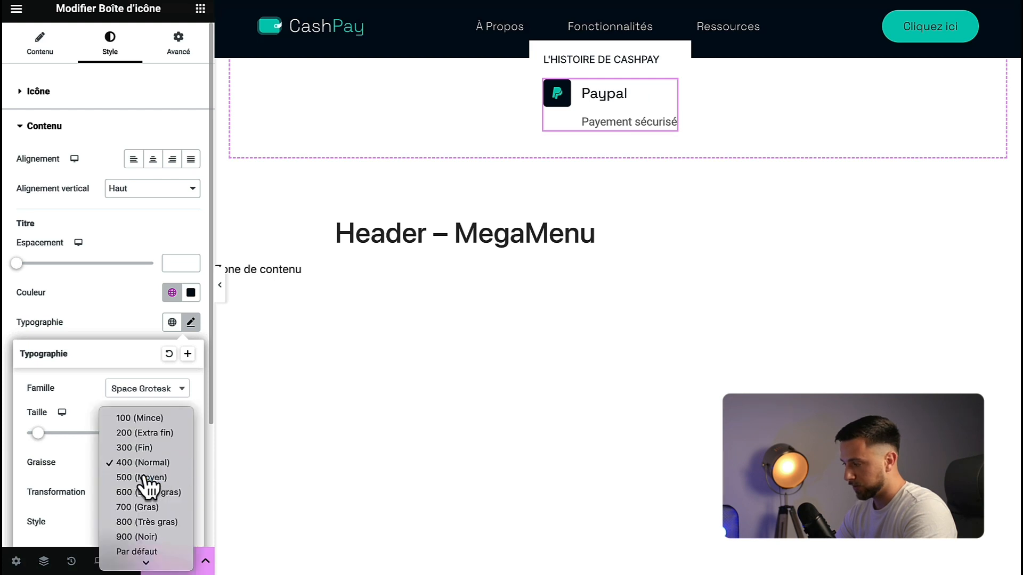
left_click(148, 477)
left_click(151, 462)
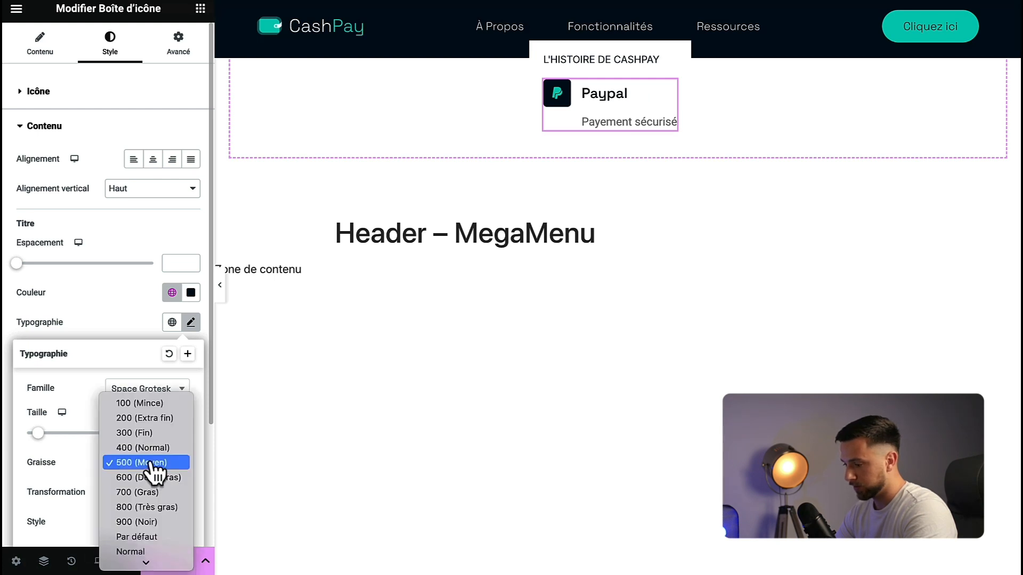
left_click(154, 450)
left_click(145, 306)
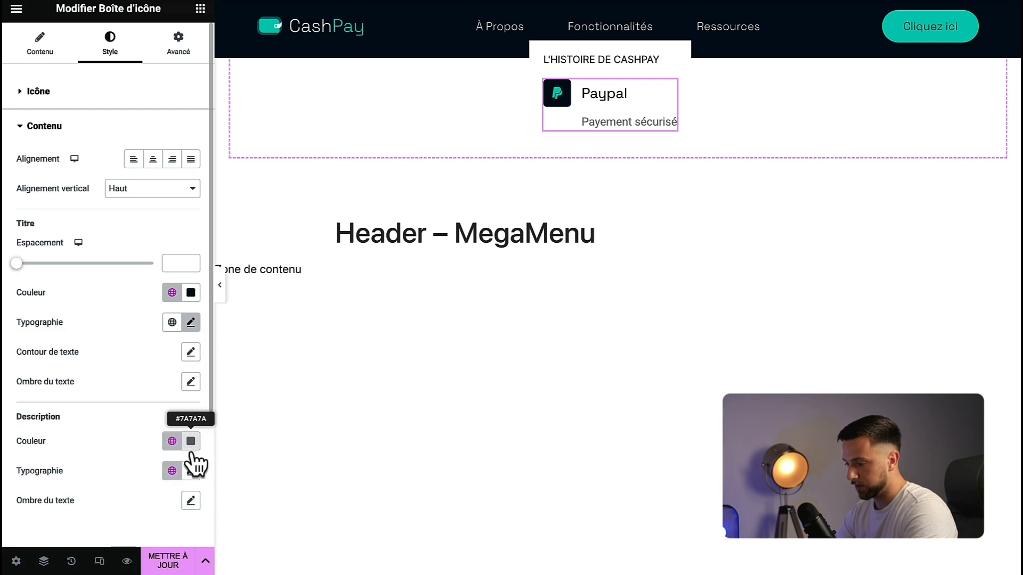
- Set the font family of the Paypal box's description to Inter
left_click(191, 469)
scroll(128, 501, "down", 5)
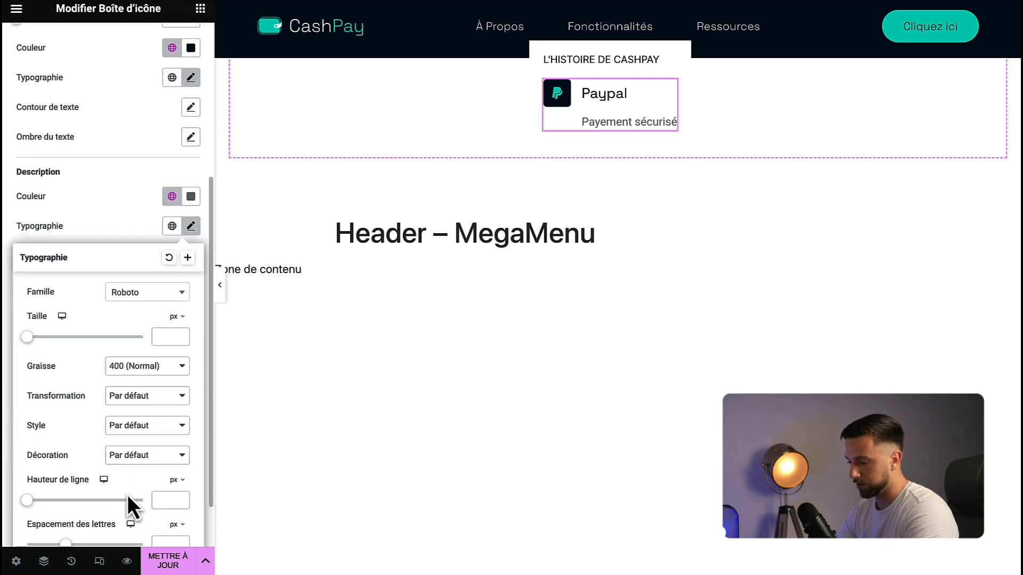
left_click(151, 297)
type("in")
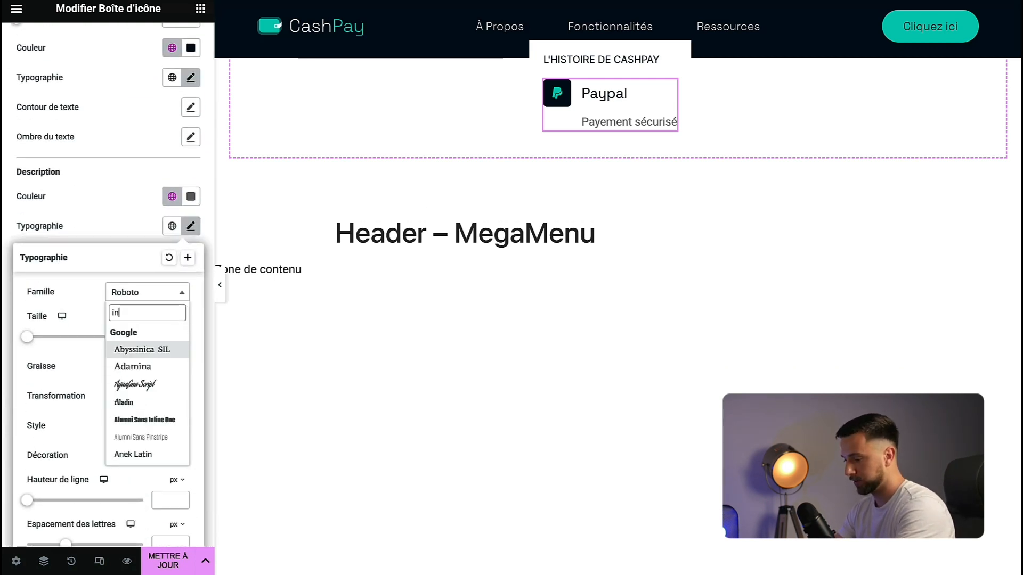
type("te")
left_click(123, 350)
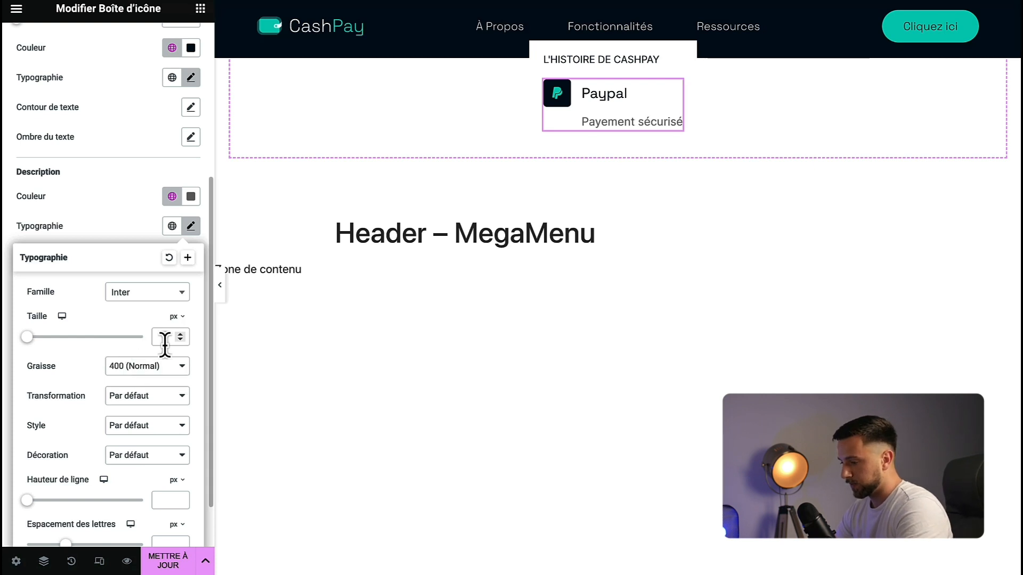
- Set the Paypal icon box's description font size to 14 px and its title line height to 1 px
type("14")
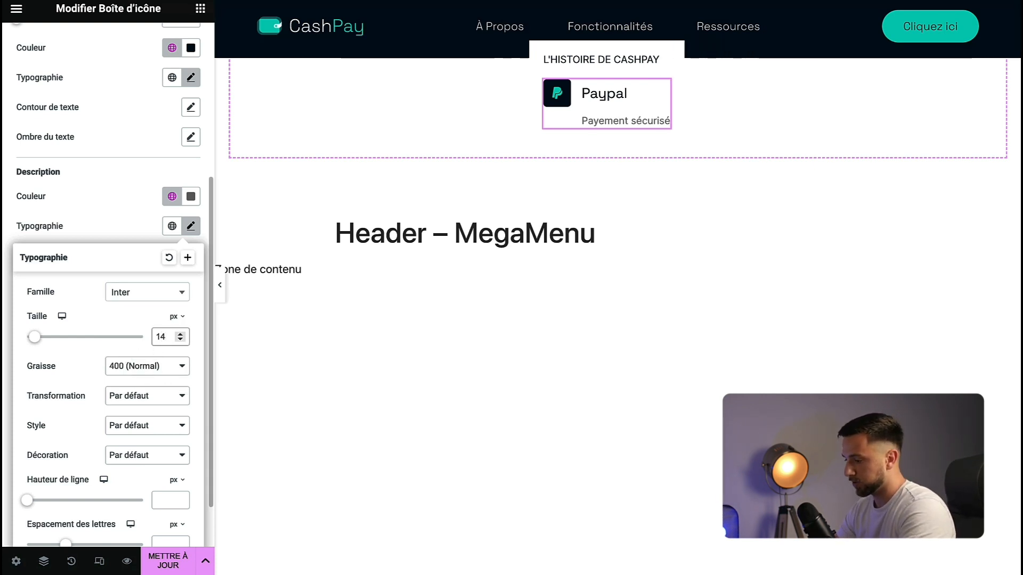
left_click(141, 214)
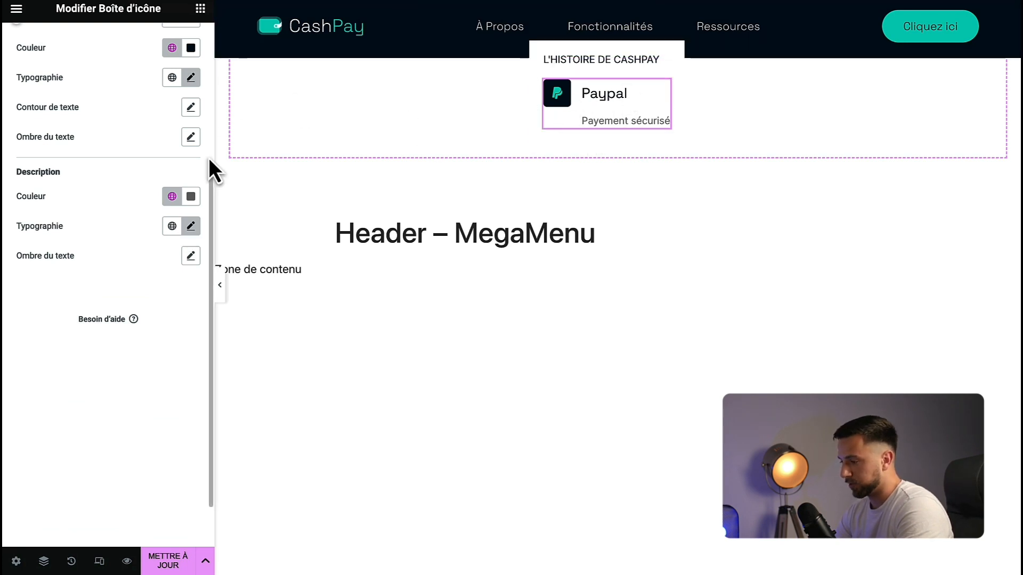
scroll(205, 165, "up", 3)
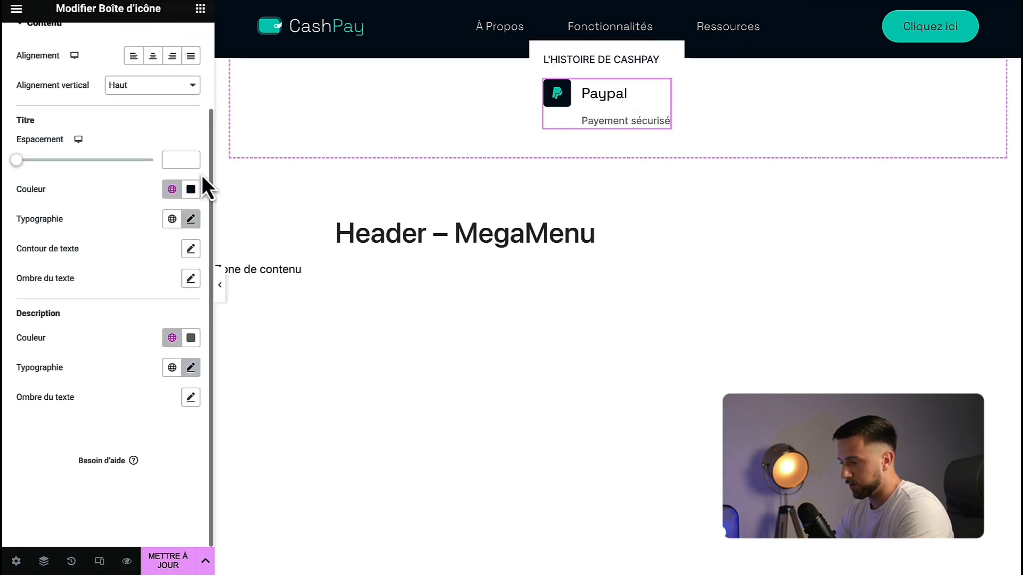
left_click(190, 219)
scroll(139, 324, "down", 1)
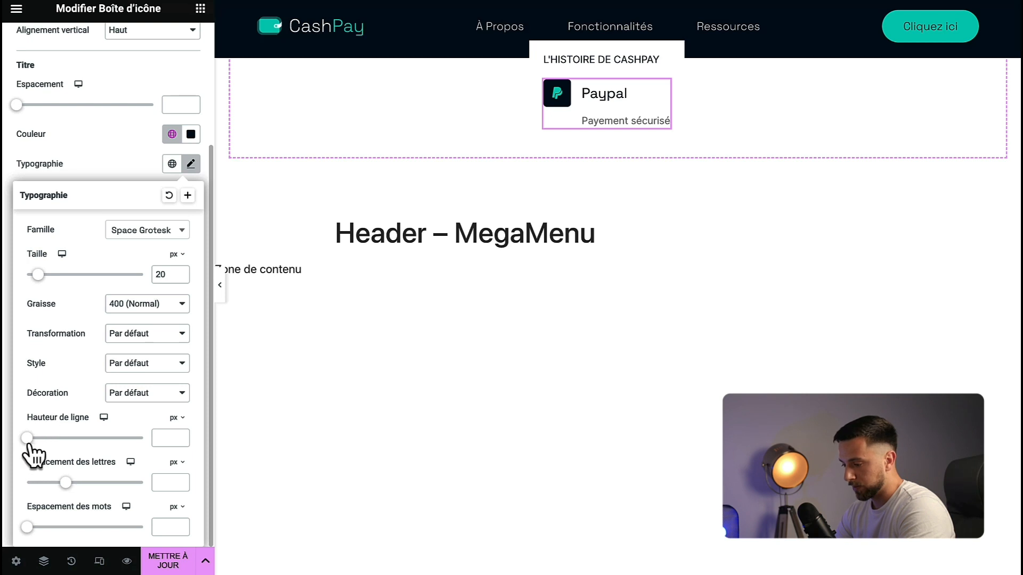
left_click(26, 438)
left_click_drag(25, 438, 22, 438)
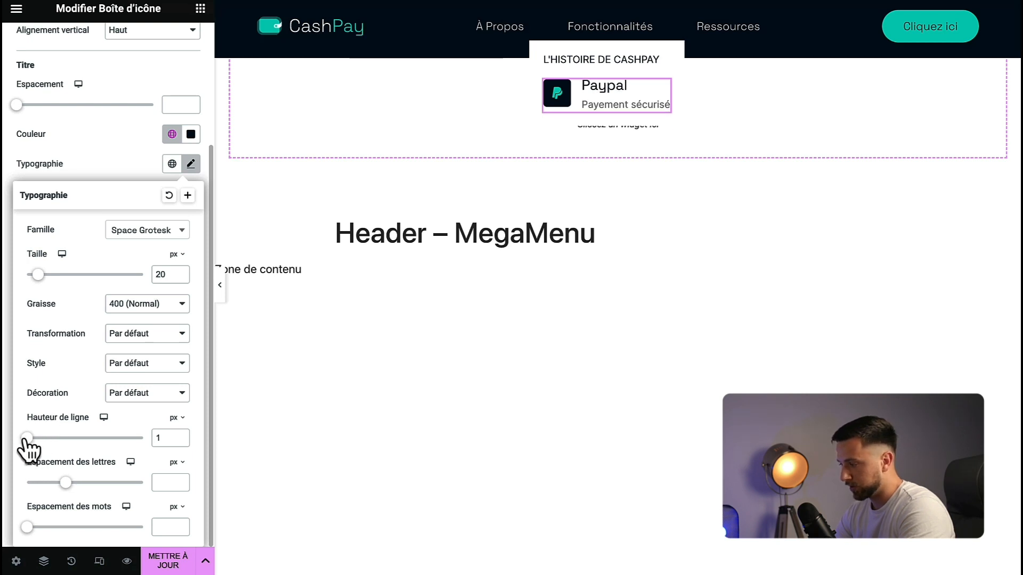
left_click(112, 174)
- Set the Paypal icon box's description line height to 14 px and preview the menu without the editing panel
scroll(197, 417, "up", 2)
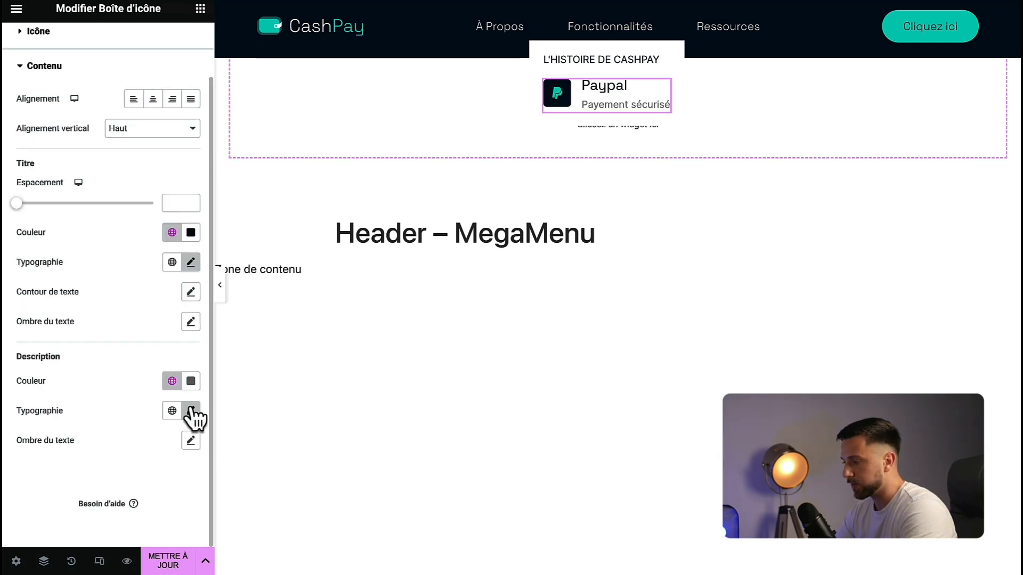
left_click(192, 410)
scroll(155, 435, "down", 1)
scroll(152, 430, "down", 3)
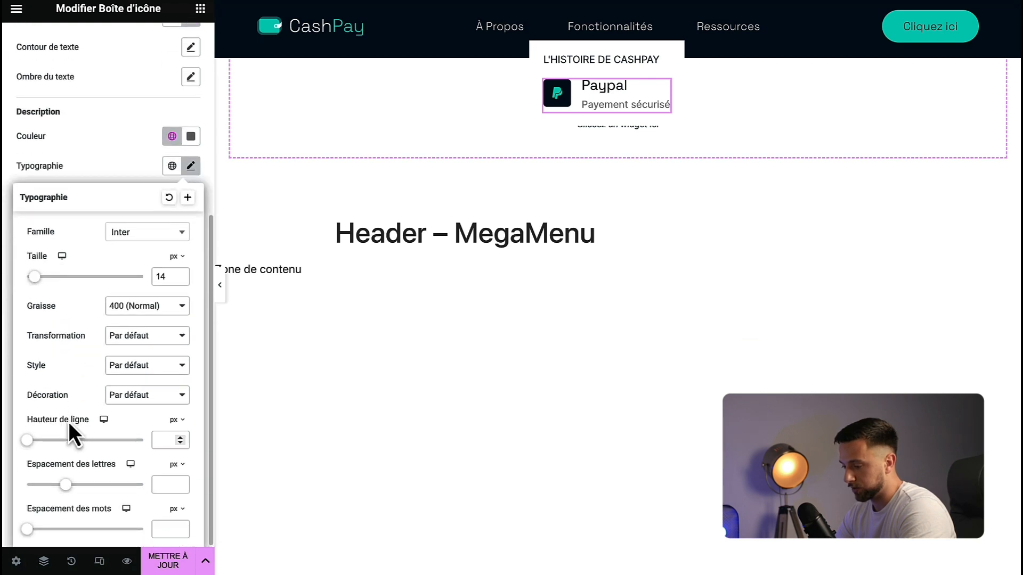
left_click_drag(28, 441, 41, 441)
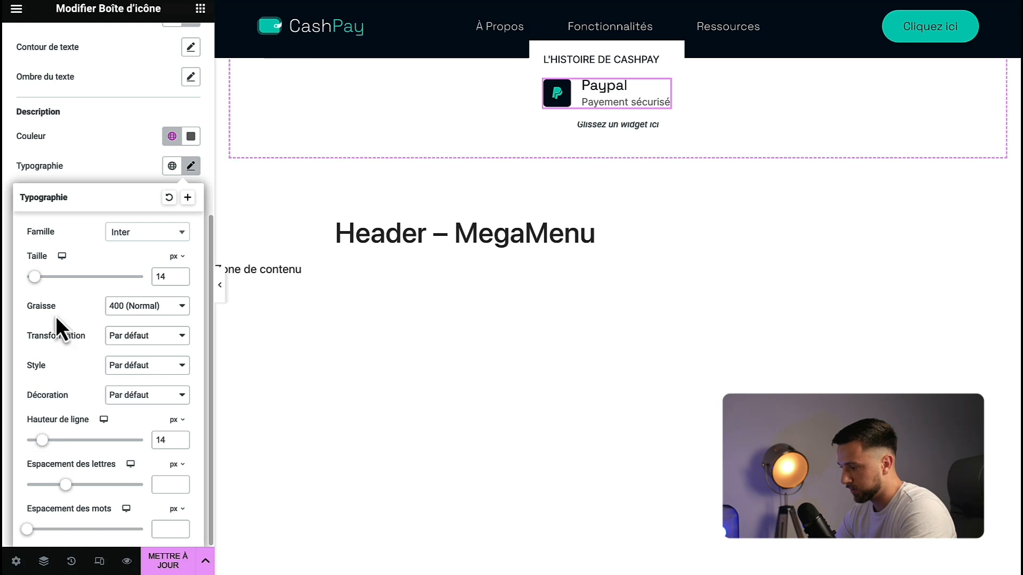
key("ctrl+p")
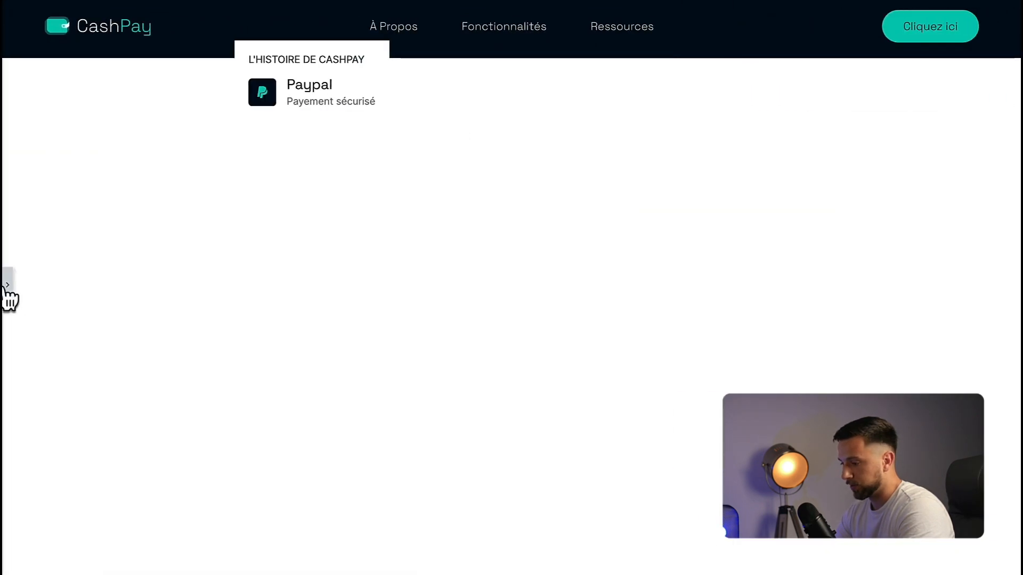
left_click(7, 285)
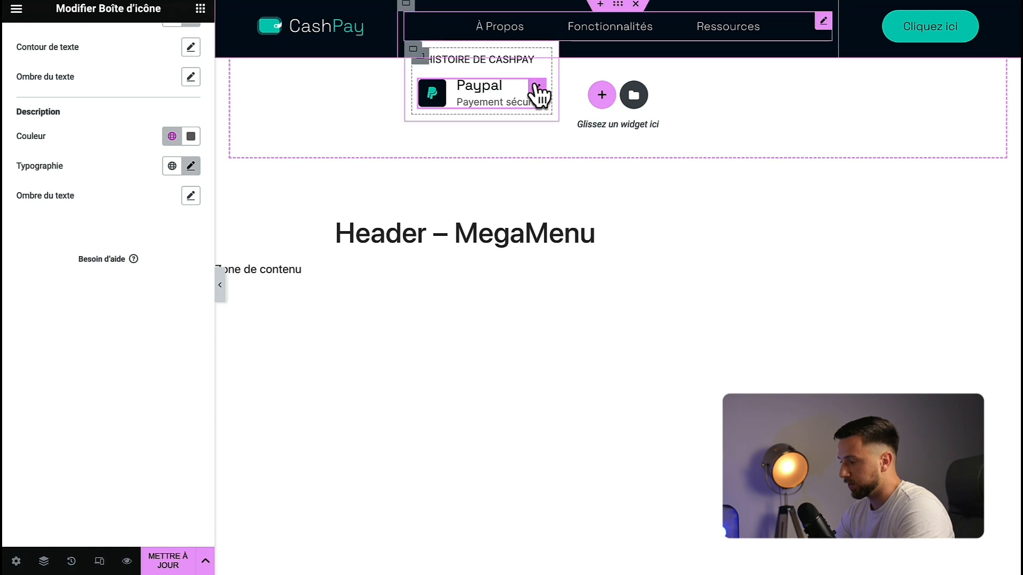
- Duplicate the Paypal icon box twice so the dropdown holds three stacked copies
right_click(538, 94)
left_click(564, 114)
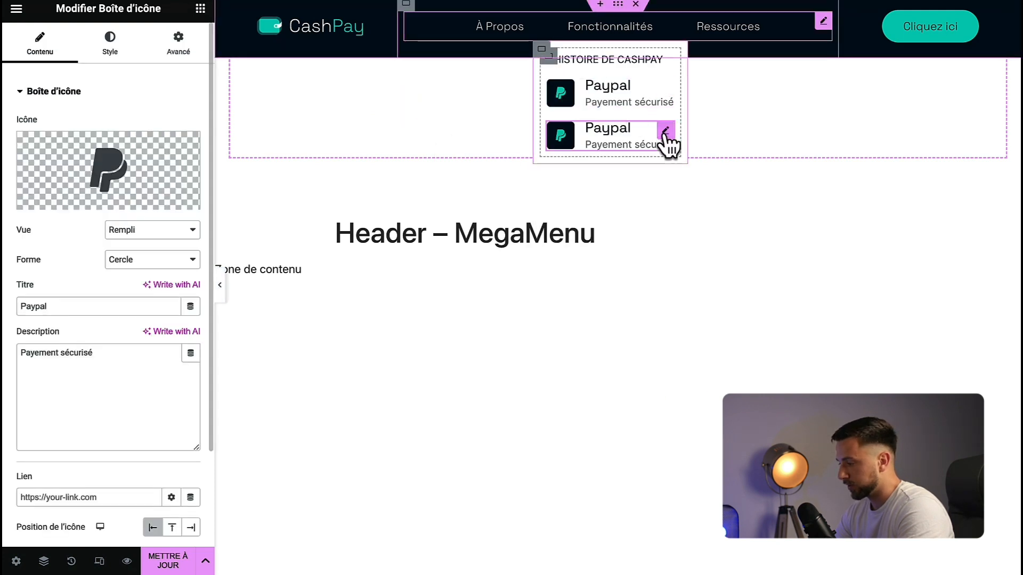
right_click(666, 143)
left_click(688, 167)
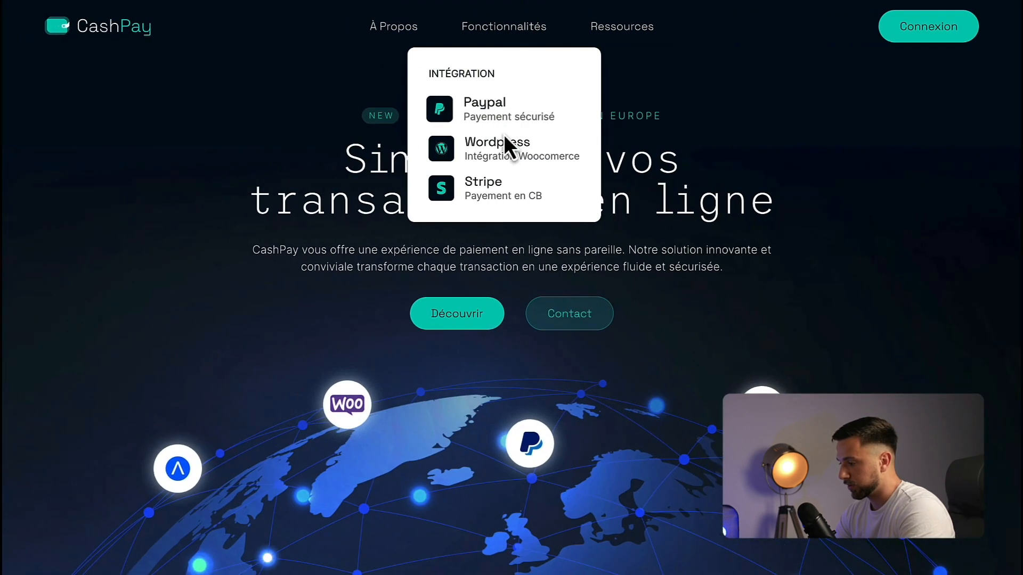
- Copy the title Wordpress from the reference site's menu and use it as the second icon box's title
left_click_drag(465, 142, 529, 142)
key("ctrl+c")
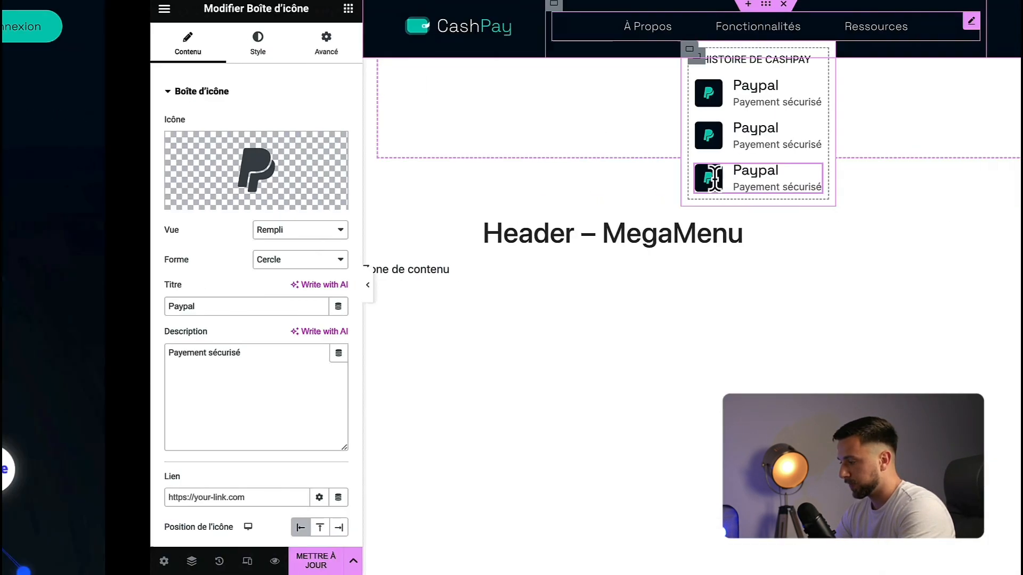
left_click(647, 131)
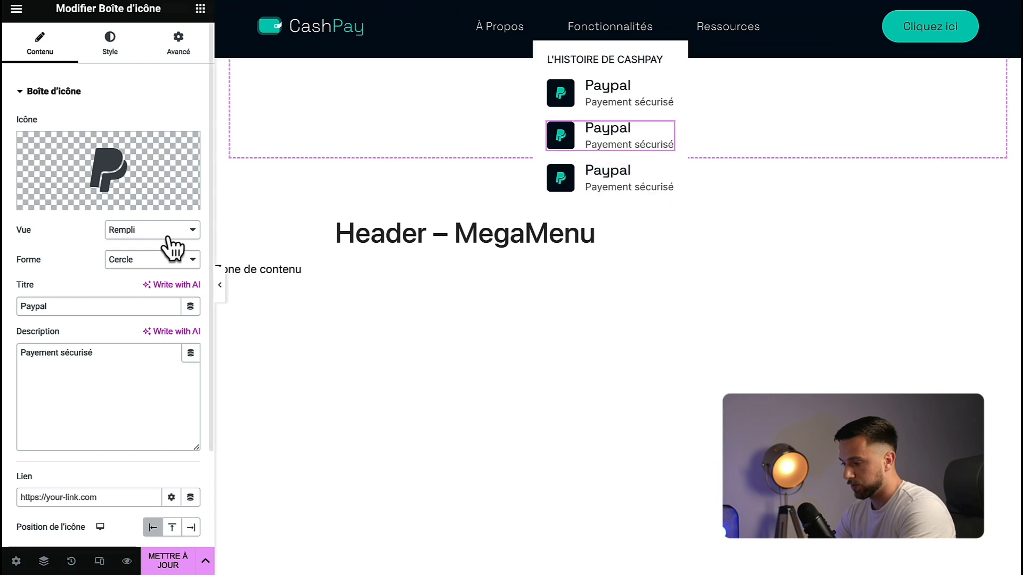
key("ctrl+v")
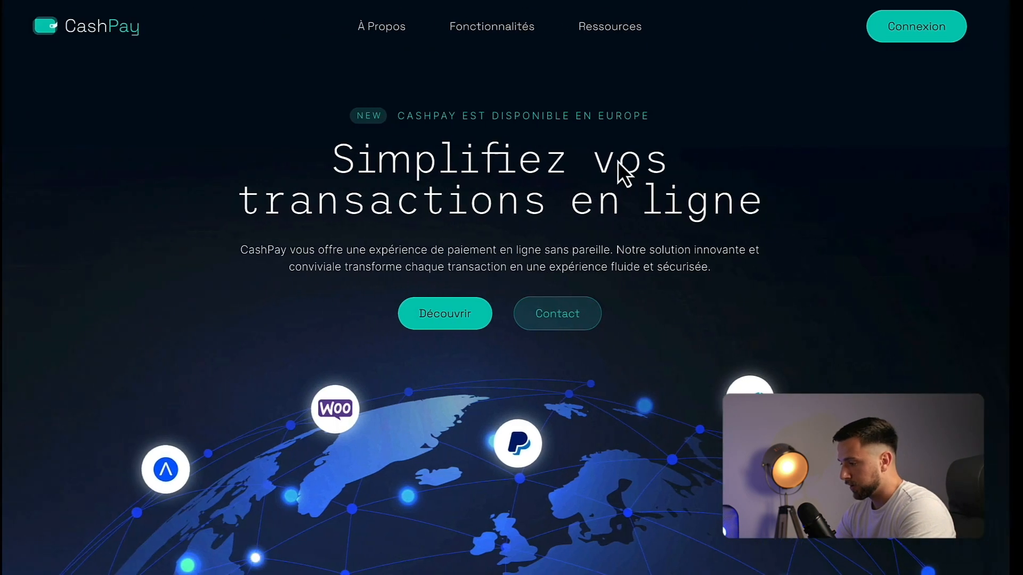
- Replace the second icon box's description with "Intégration Woocomerce" copied from the reference site's menu
mouse_move(518, 40)
left_click_drag(505, 182, 464, 183)
left_click(502, 182)
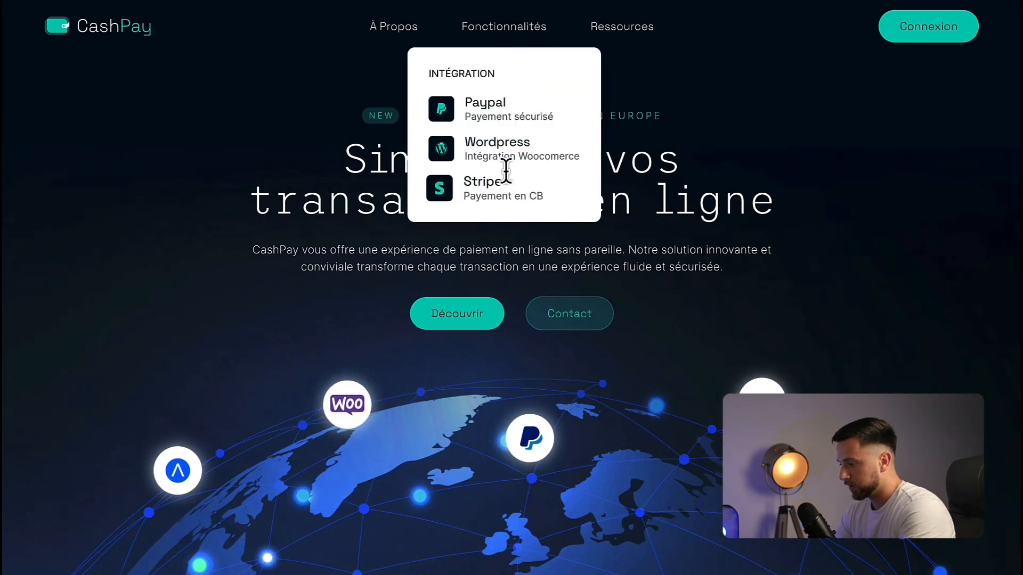
left_click_drag(582, 158, 463, 159)
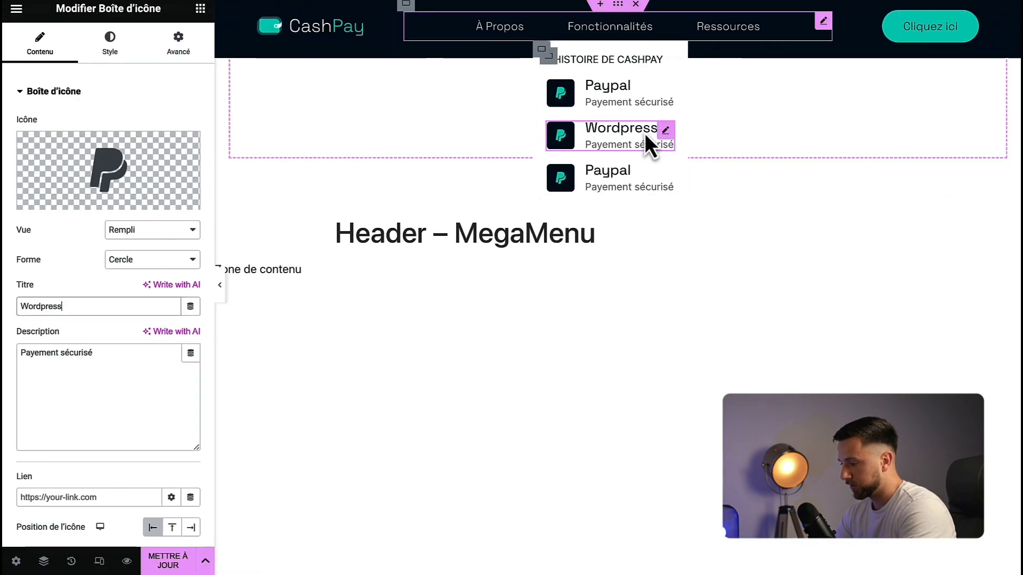
left_click_drag(21, 353, 85, 357)
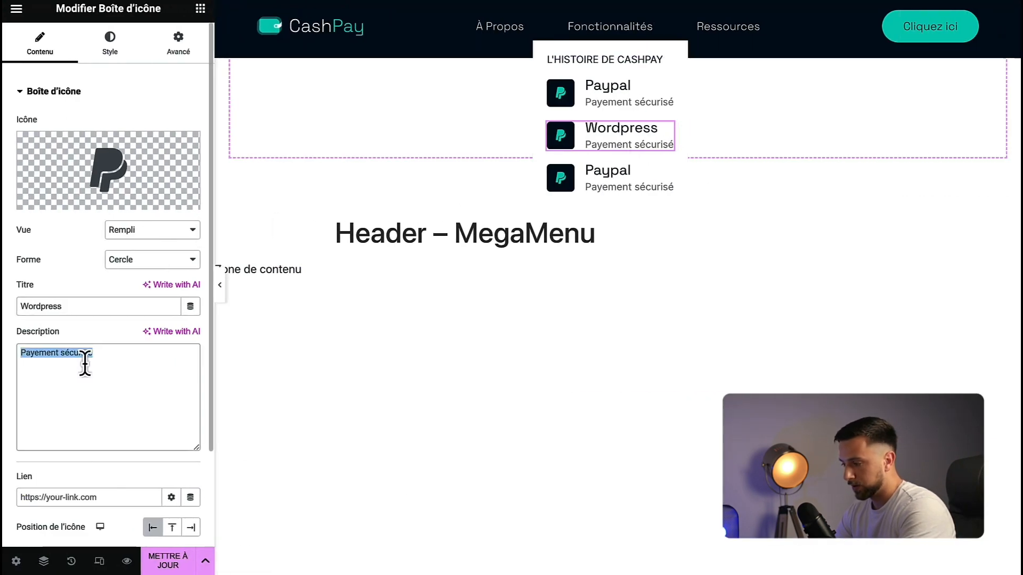
type("Intégration Woocomerce")
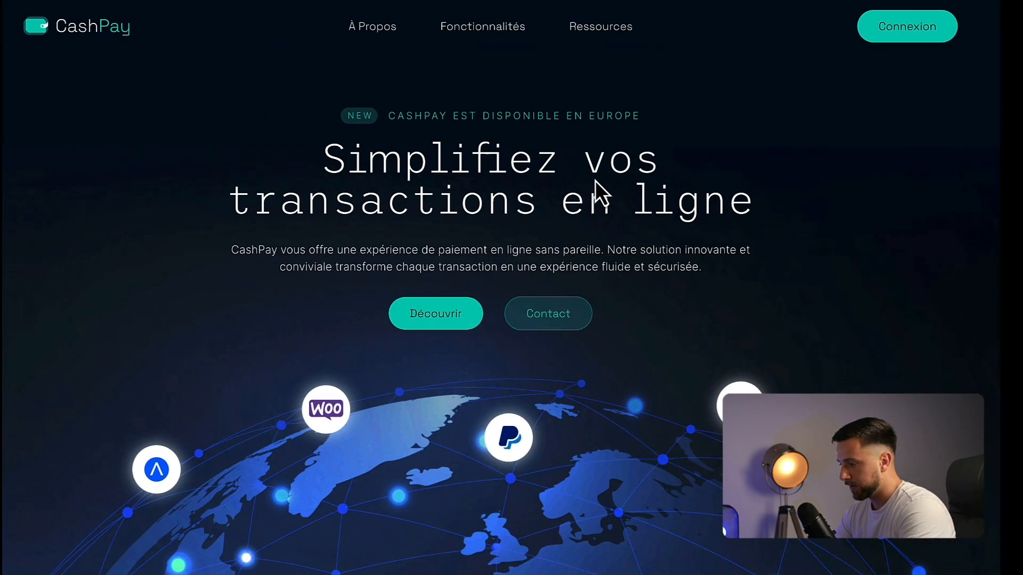
- Set the third icon box's title to Stripe and its description to "Payement en CB", copied from the reference site's menu
mouse_move(484, 32)
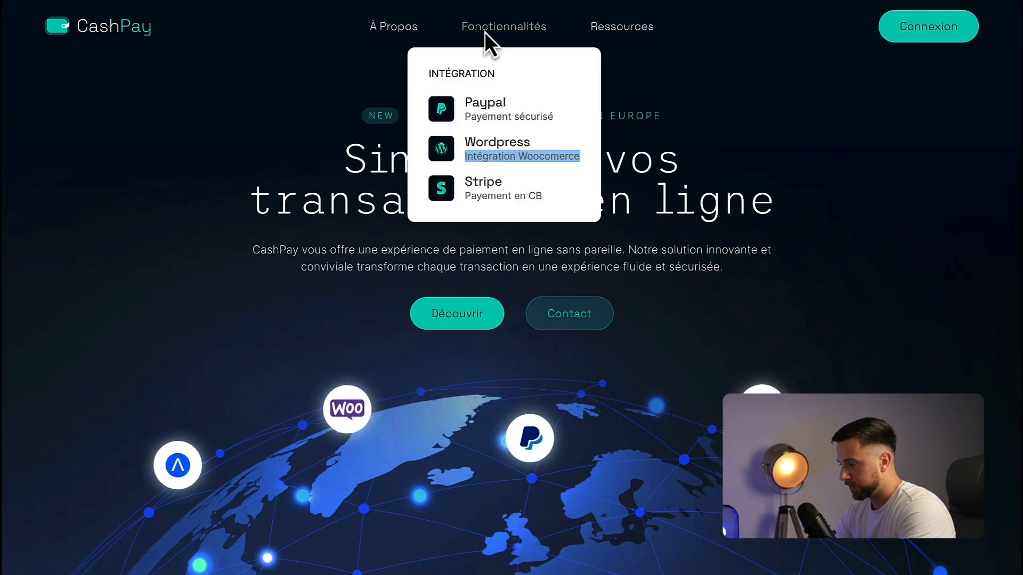
left_click_drag(554, 192, 455, 184)
key("ctrl+c")
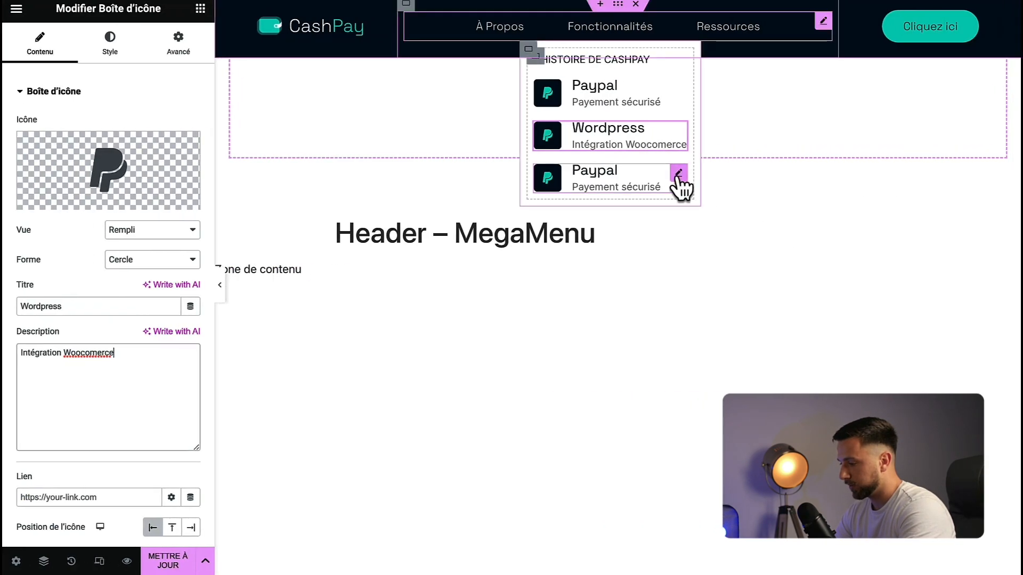
left_click(678, 175)
left_click(100, 306)
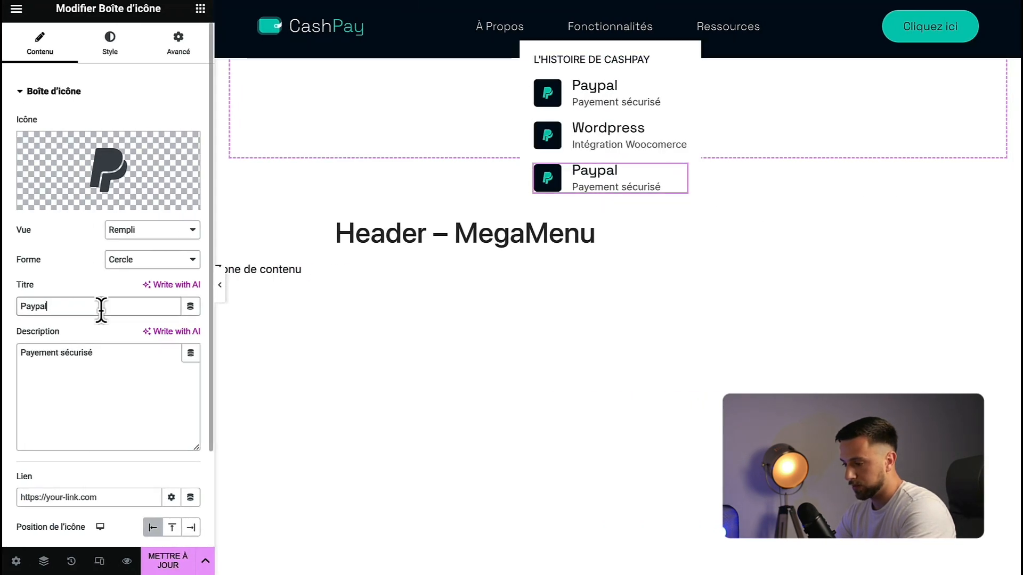
key("ctrl+a")
key("ctrl+v")
key("ctrl+x")
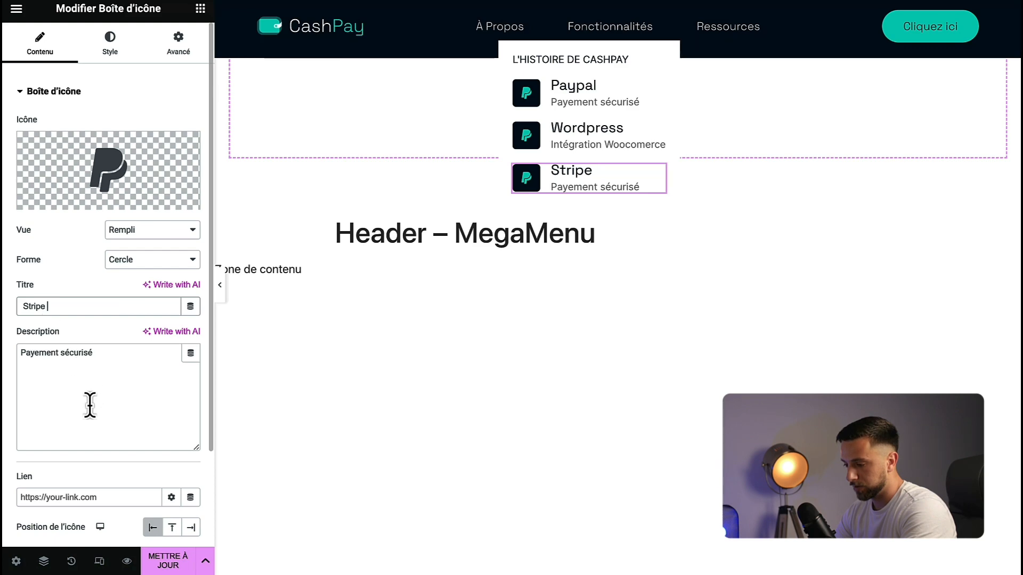
left_click(86, 405)
key("ctrl+a")
key("ctrl+v")
- Replace the Stripe box's icon with "Stripe s" from the icon library
left_click(140, 157)
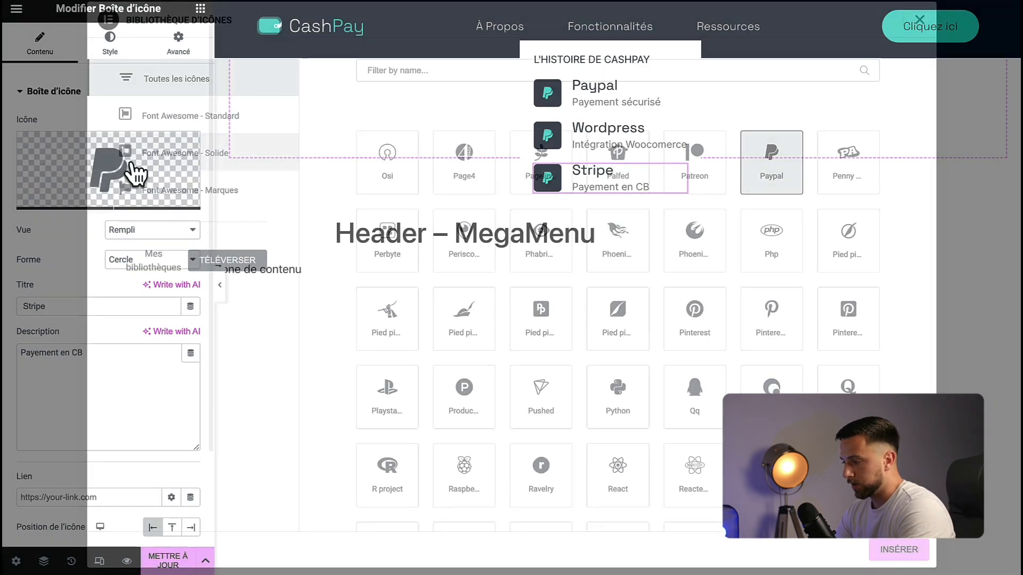
left_click(423, 71)
type("strip")
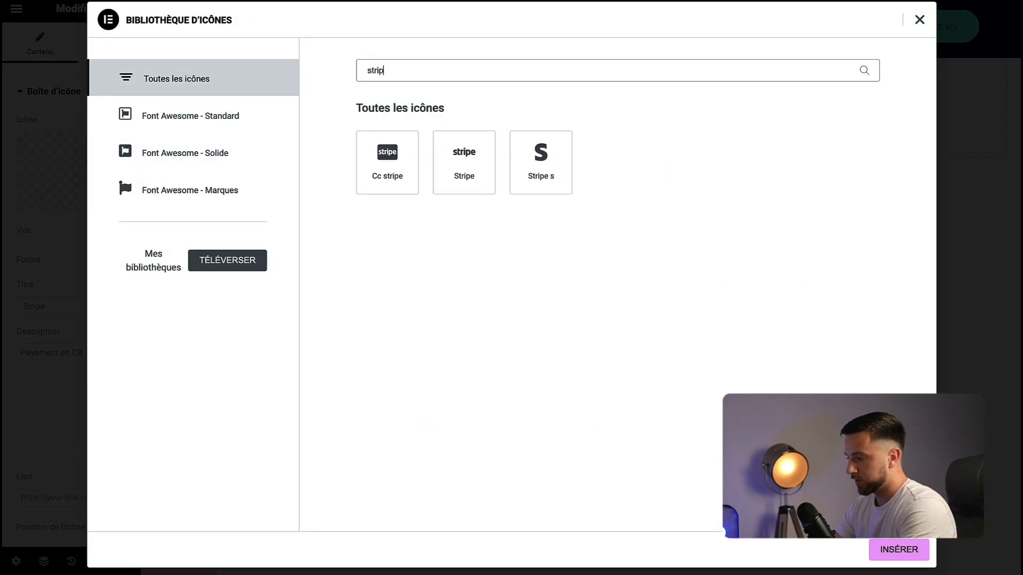
left_click(561, 173)
left_click(901, 550)
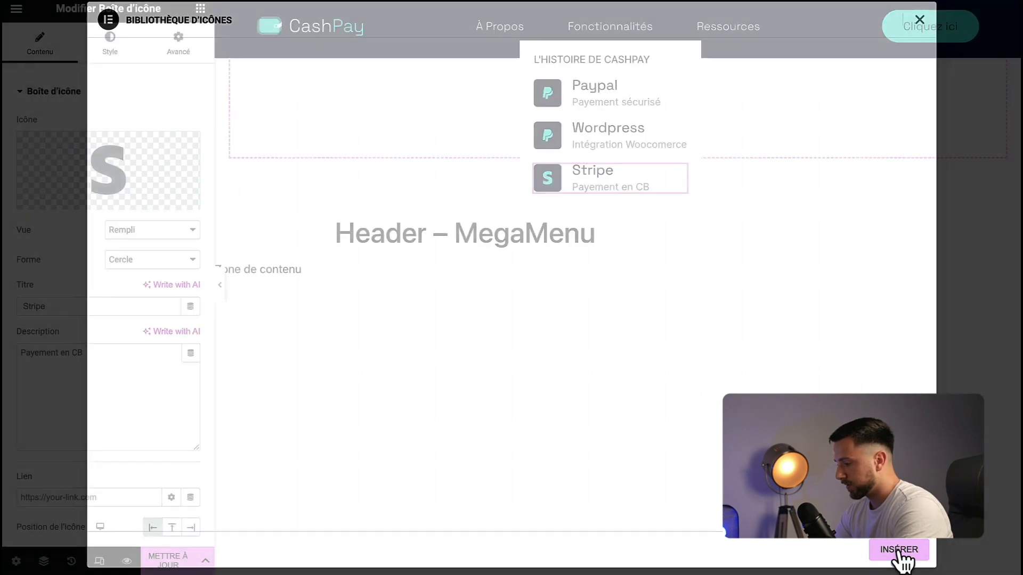
- Replace the Wordpress box's icon with the WordPress logo from the icon library
left_click(678, 141)
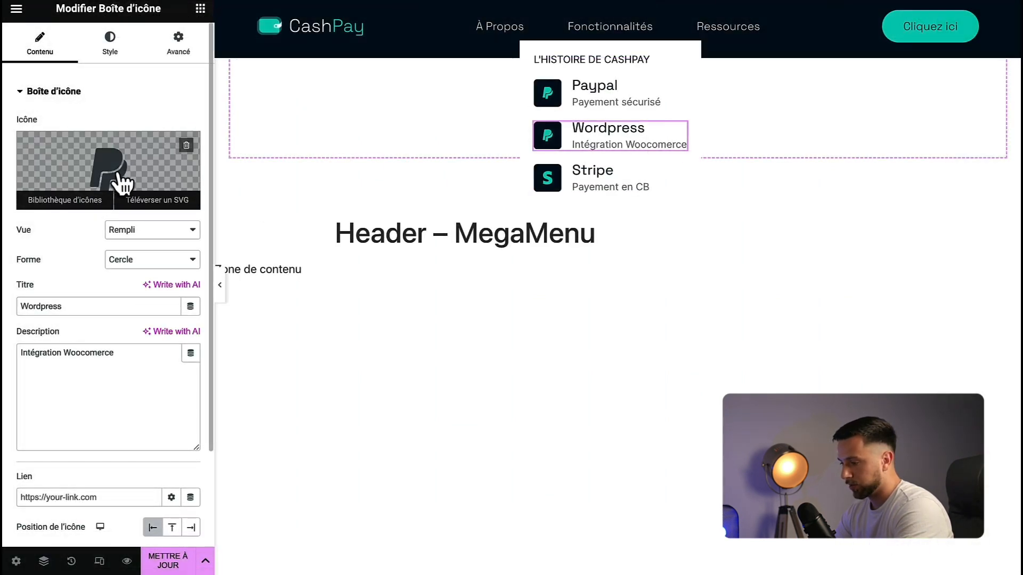
left_click(119, 183)
left_click(385, 70)
type("wor")
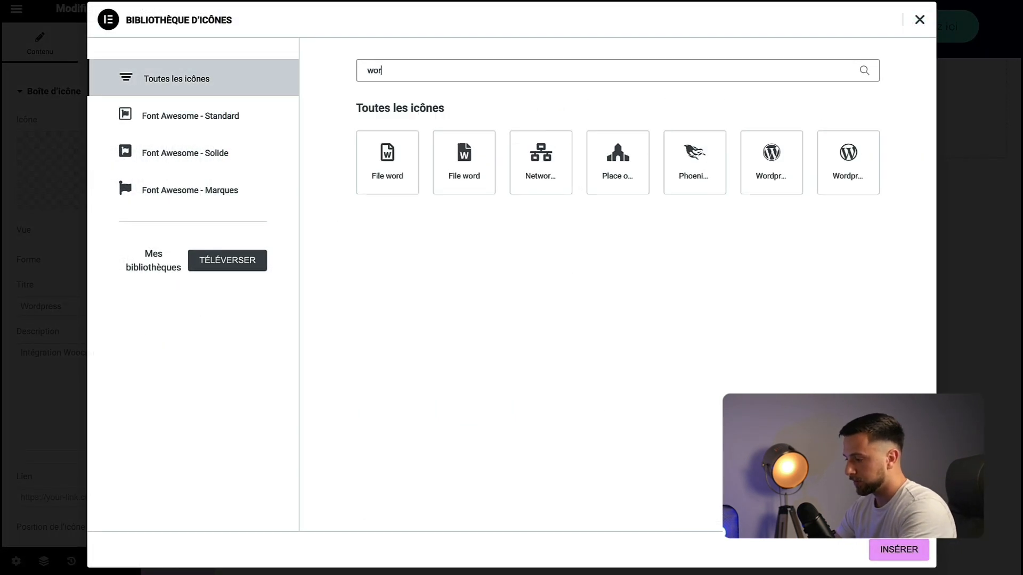
left_click(775, 176)
left_click(895, 552)
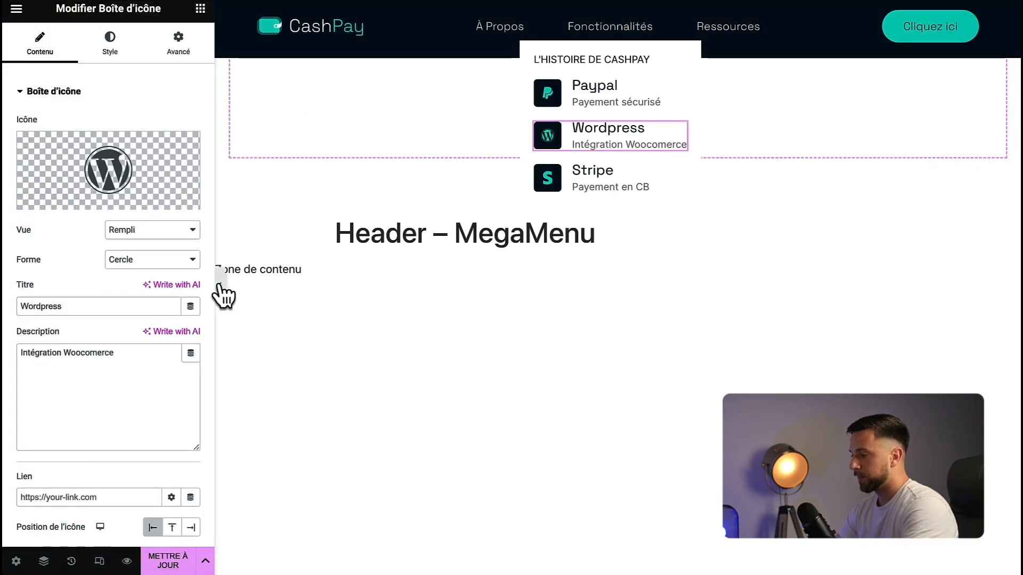
- Give the dropdown's container a border radius of 10 px on all four corners
left_click(527, 53)
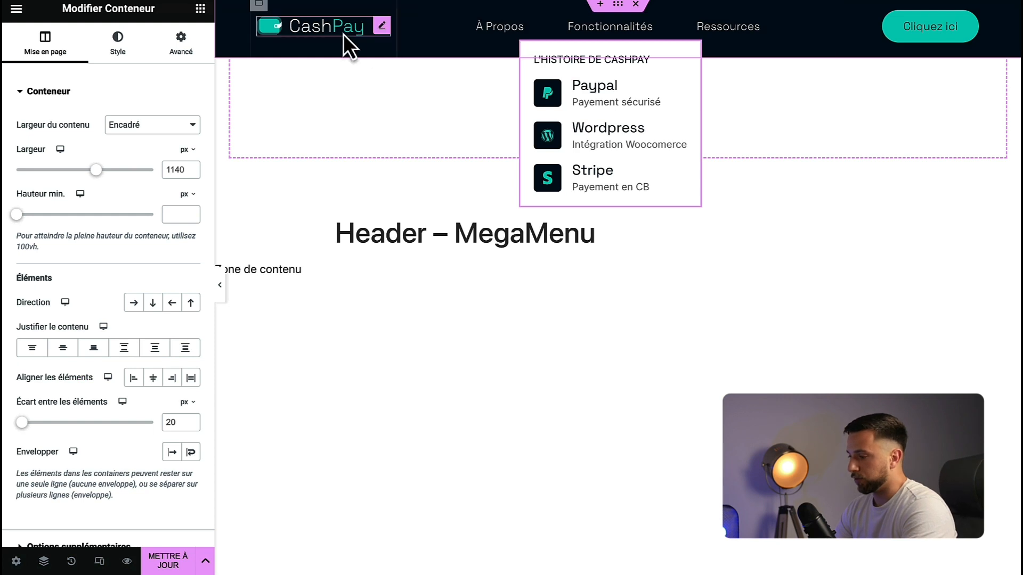
left_click(111, 40)
left_click(109, 247)
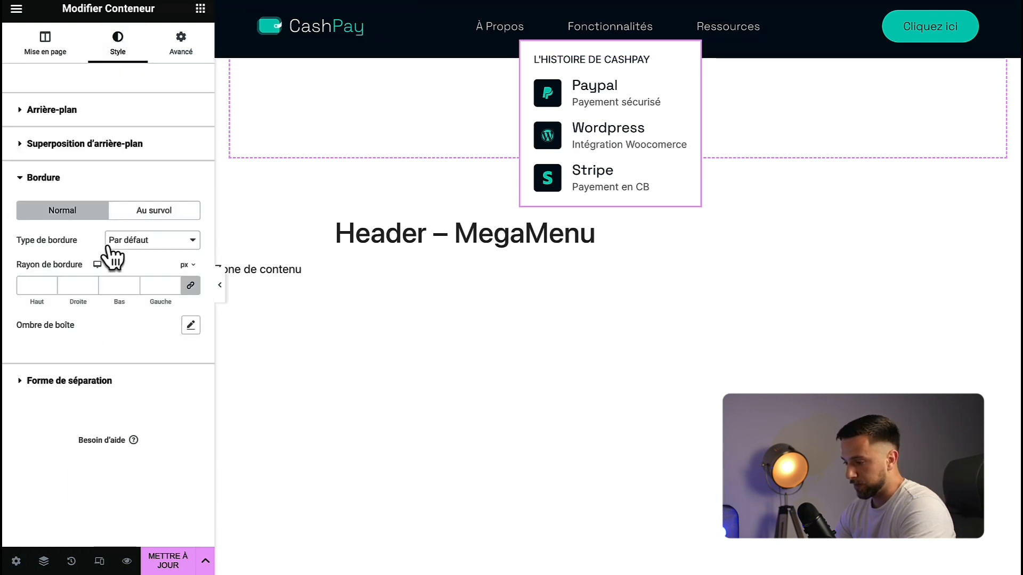
triple_click(174, 285)
triple_click(174, 285)
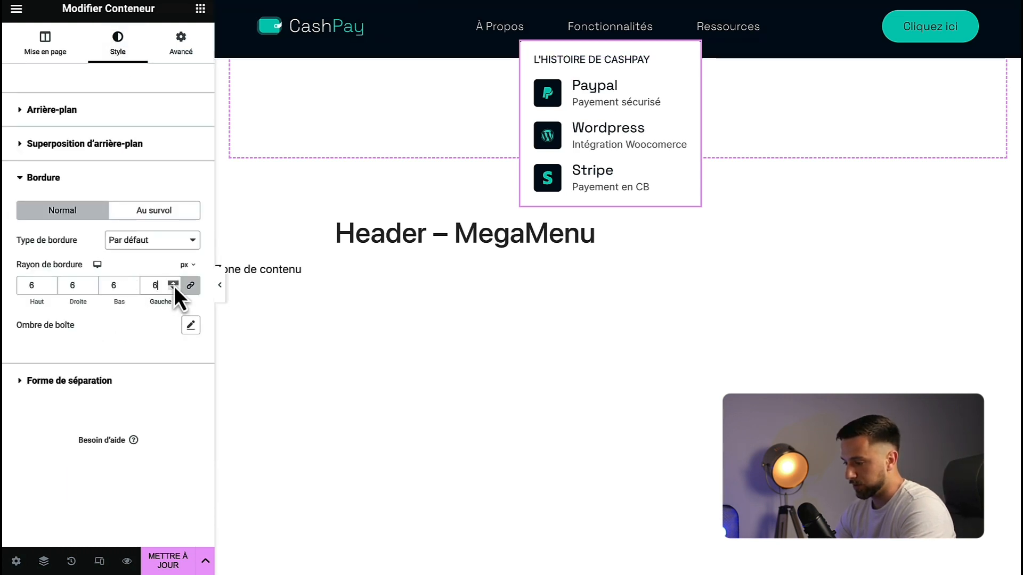
double_click(173, 285)
double_click(174, 285)
- Add a box shadow to the dropdown's container with a vertical offset of -10 and a blur of 25
left_click(191, 325)
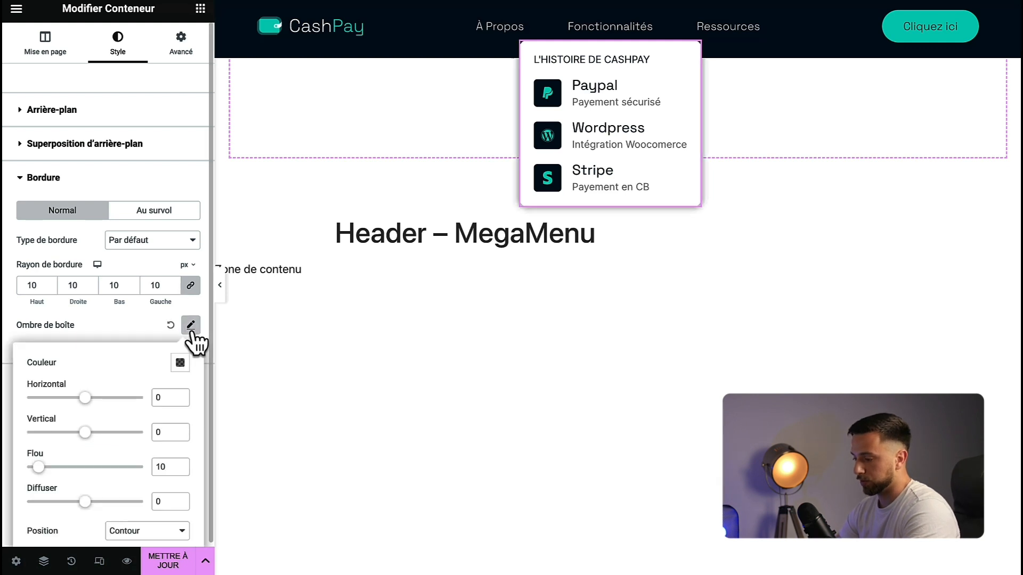
double_click(170, 428)
type("-10")
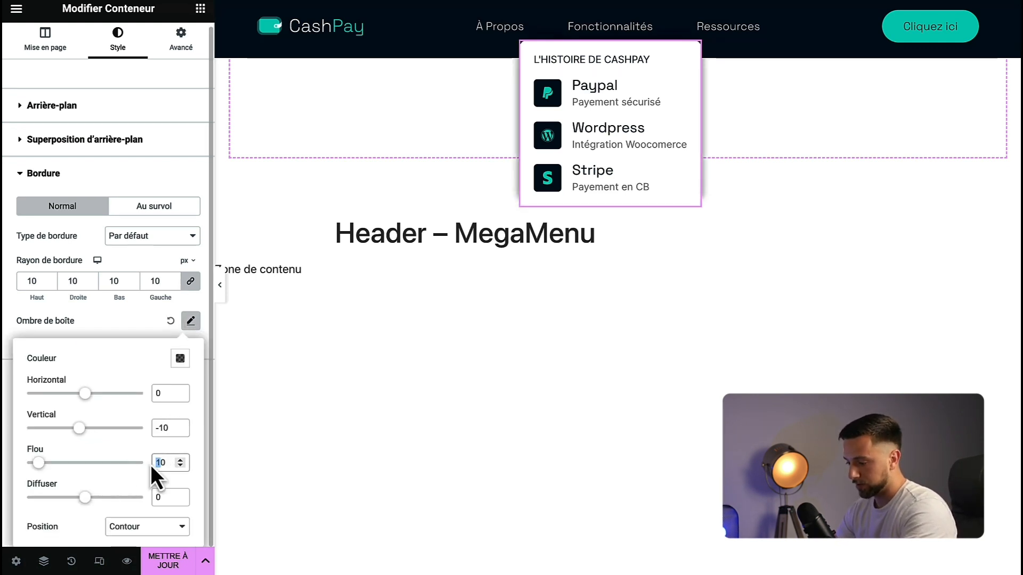
type("25")
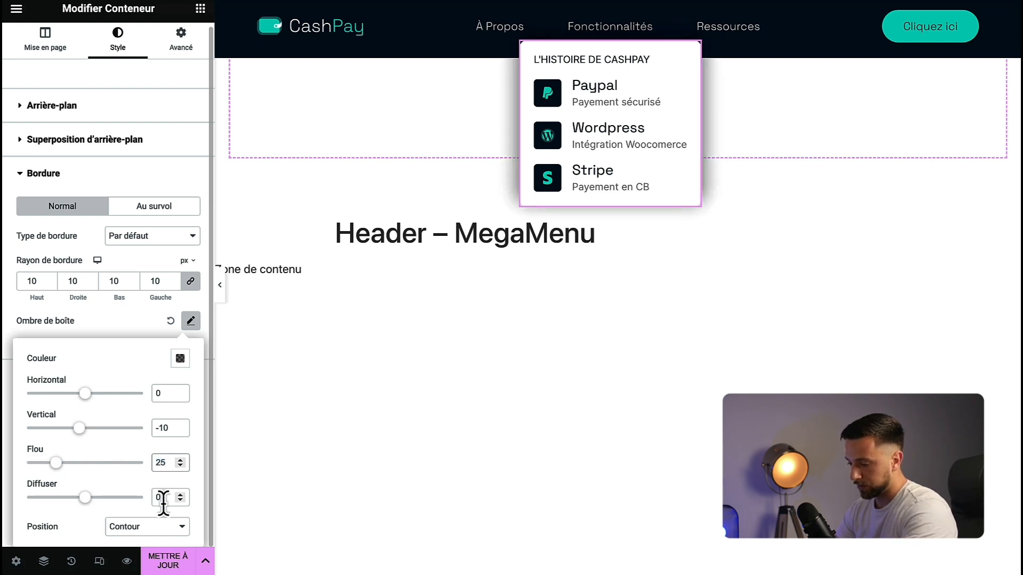
- Set the dropdown container's shadow spread to -7 and its color to rgba(0, 0, 0, 0.12), and preview the menu
type("-7")
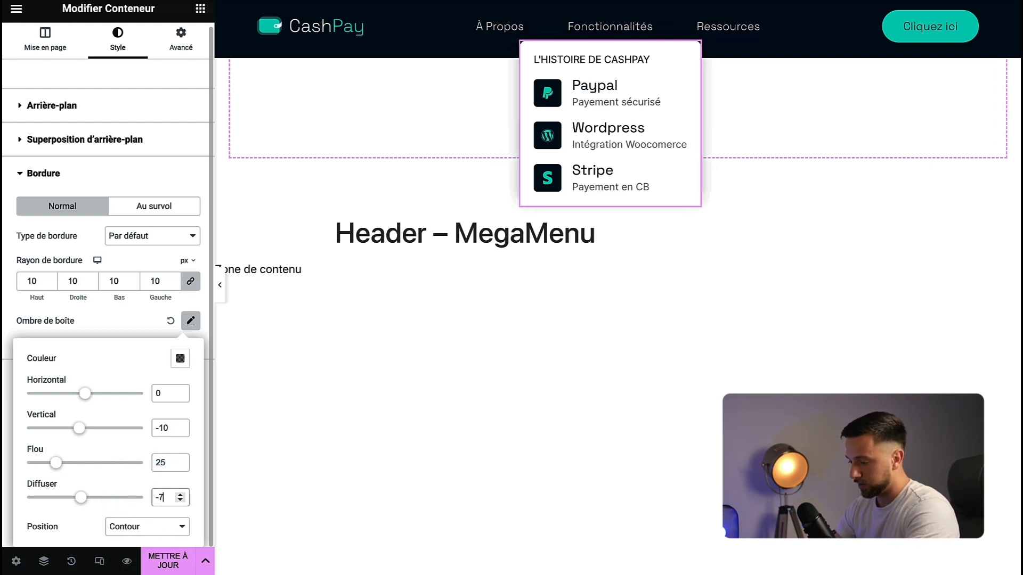
left_click(179, 365)
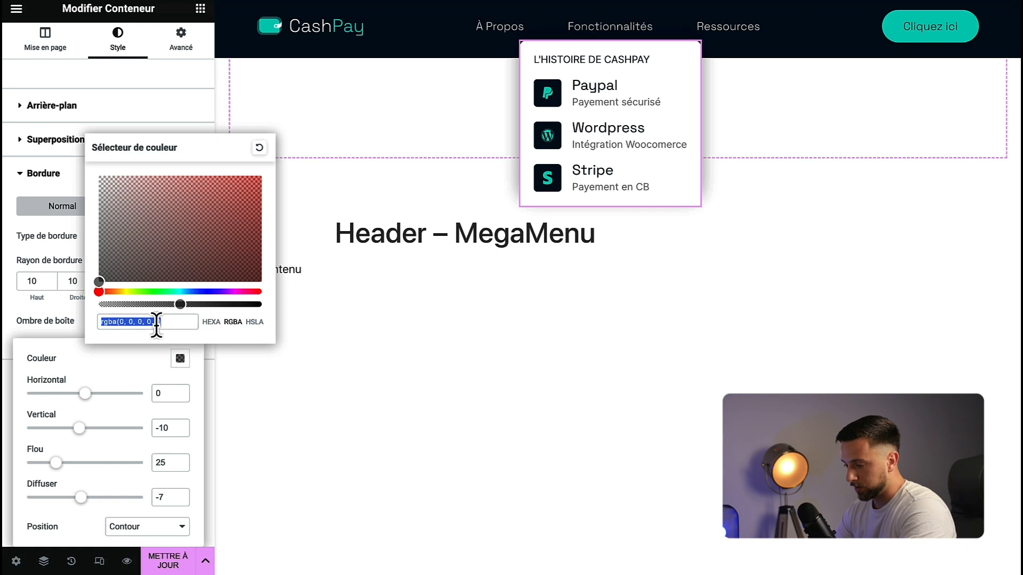
left_click(158, 323)
key("BackSpace")
type("12")
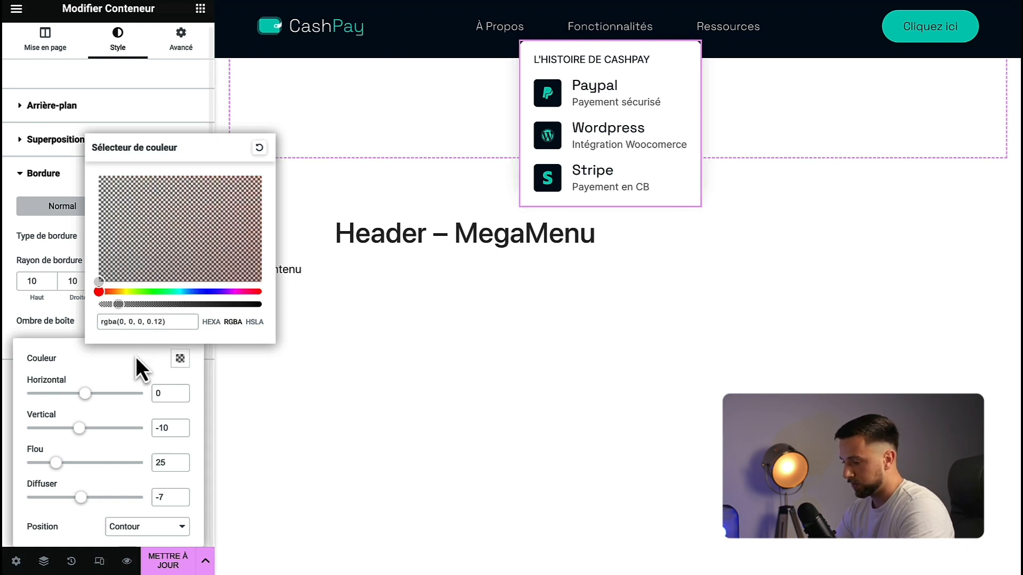
left_click(238, 258)
left_click(221, 288)
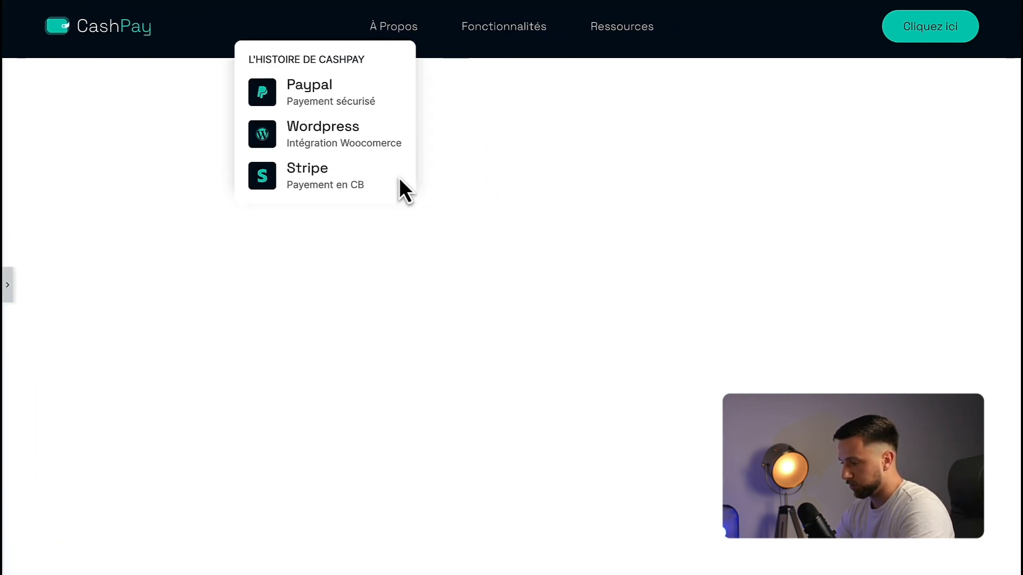
mouse_move(497, 46)
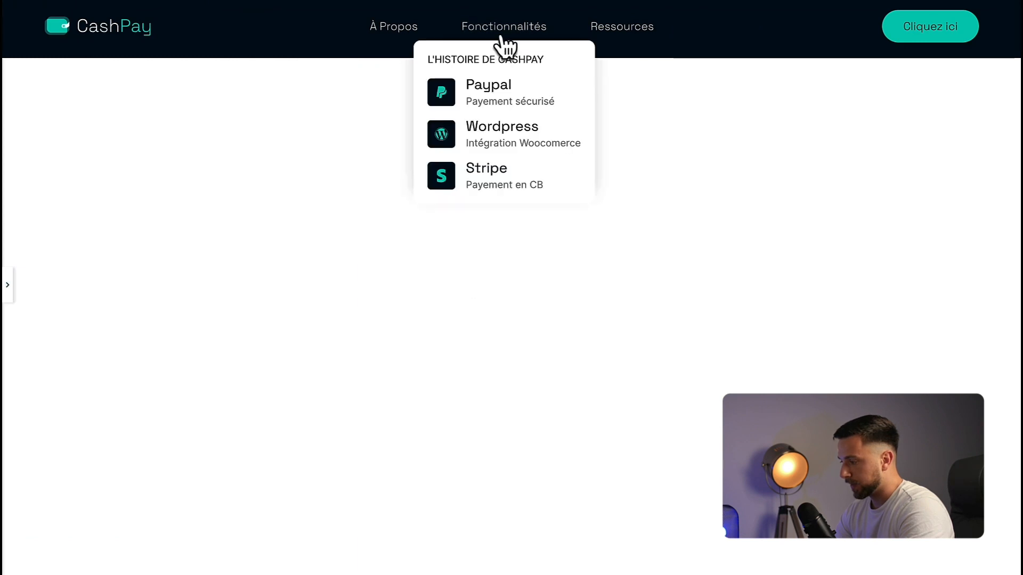
- Change the dropdown container's vertical shadow offset from negative to positive so the shadow falls below the box
left_click(7, 287)
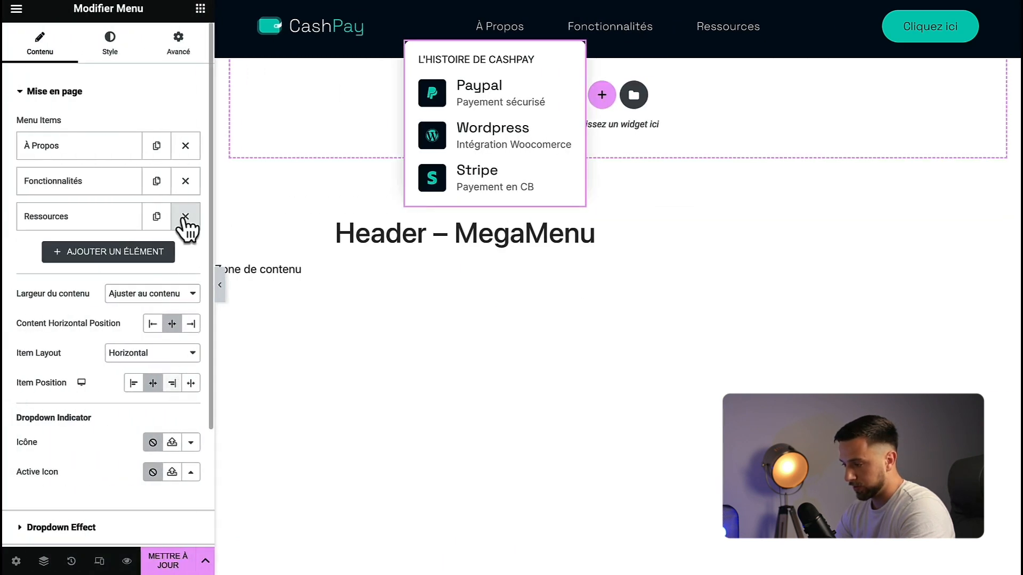
left_click(414, 50)
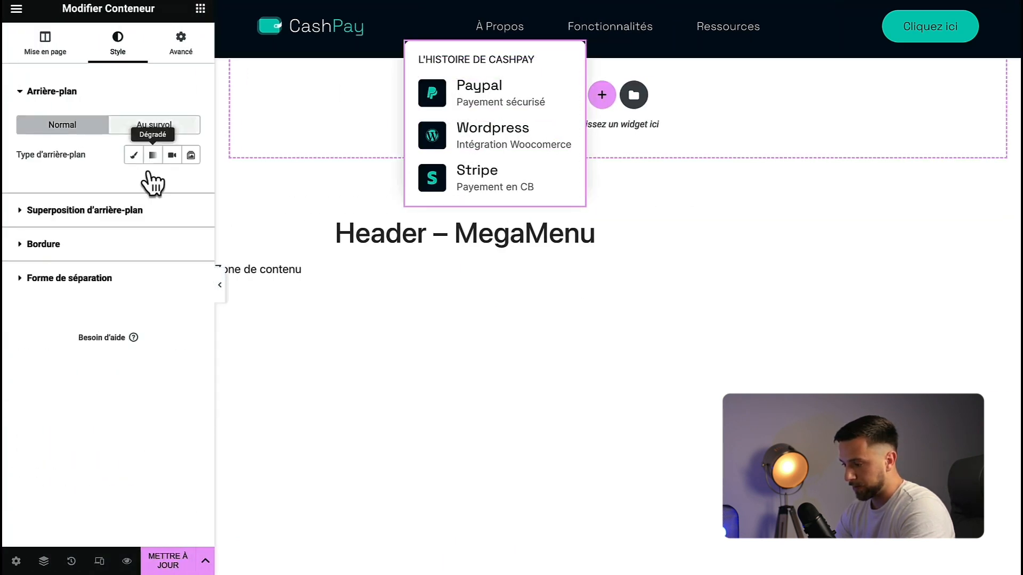
left_click(127, 243)
left_click(191, 325)
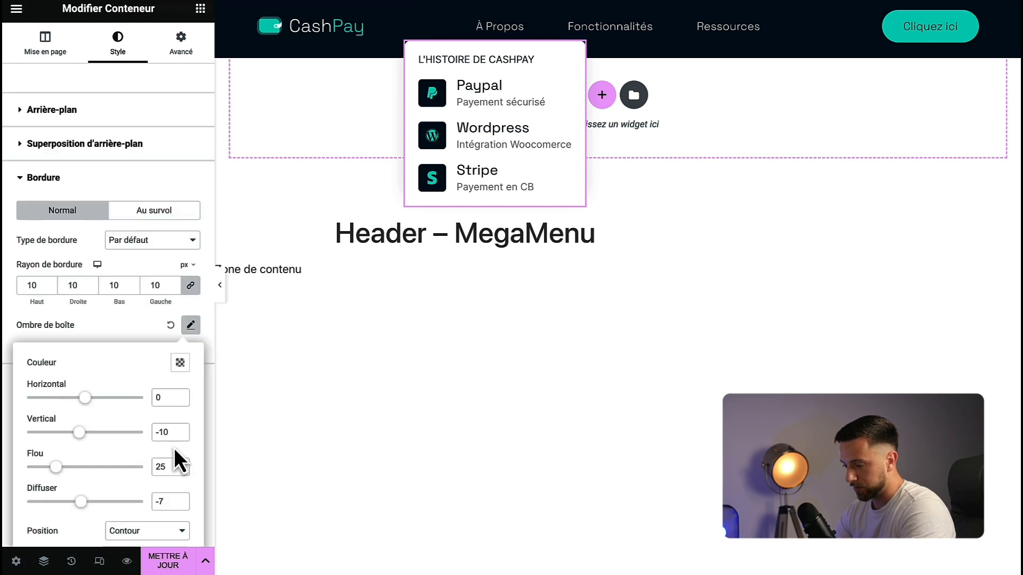
key("BackSpace")
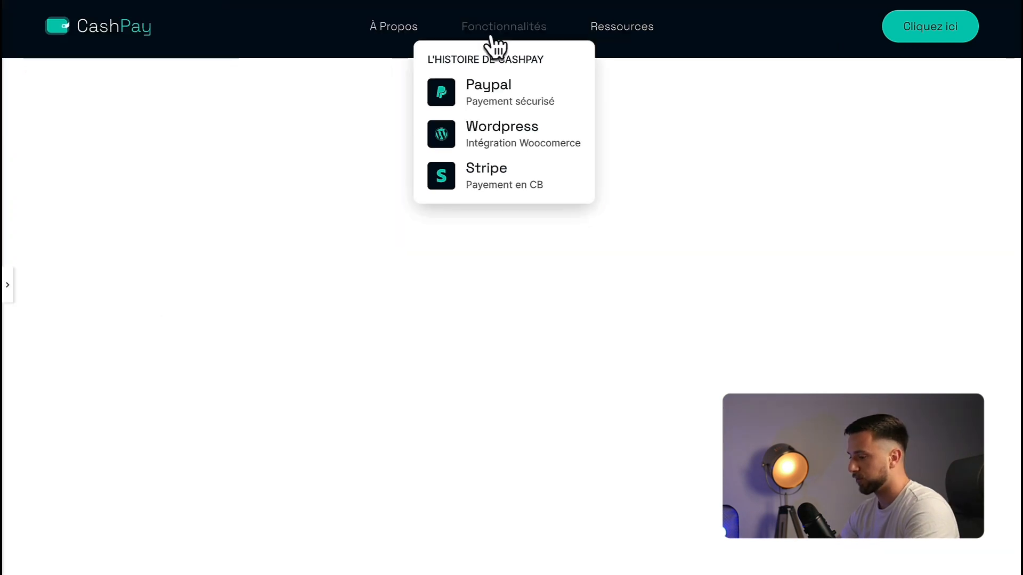
- Set the dropdown container's inner margin to 15 px on all four sides and preview the menu
left_click(7, 288)
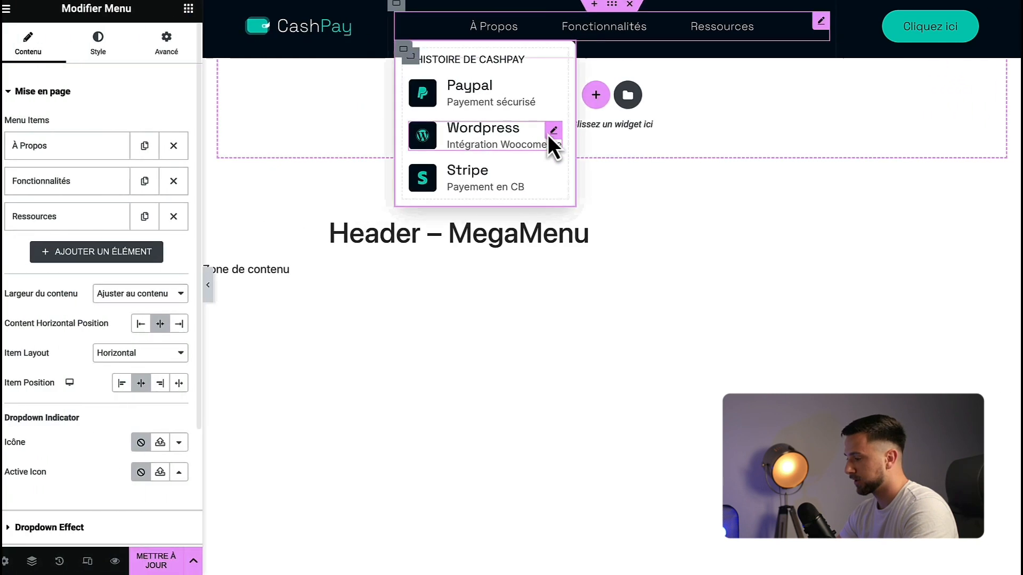
left_click(411, 48)
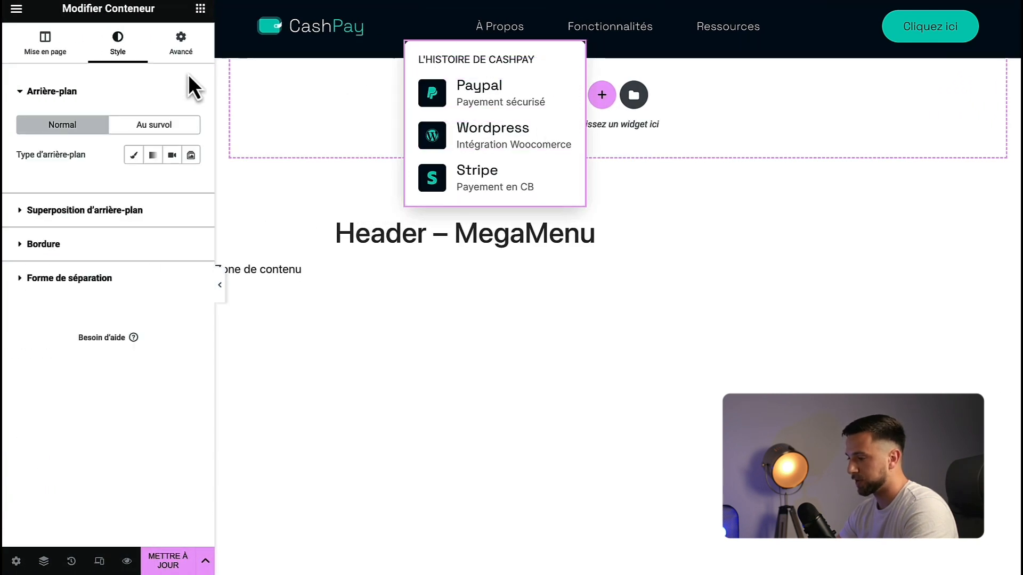
left_click(183, 47)
left_click(160, 195)
type("15")
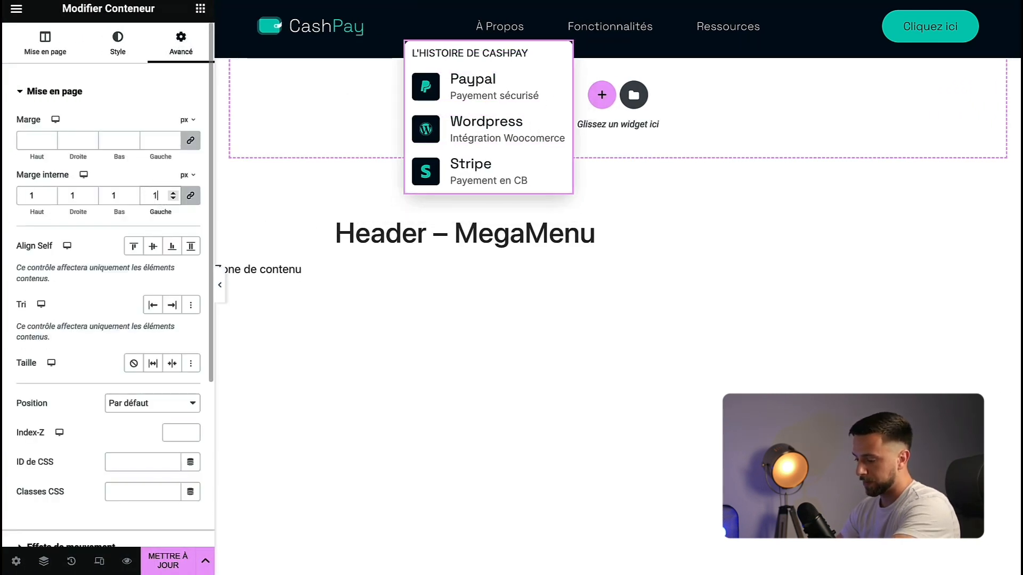
left_click(219, 280)
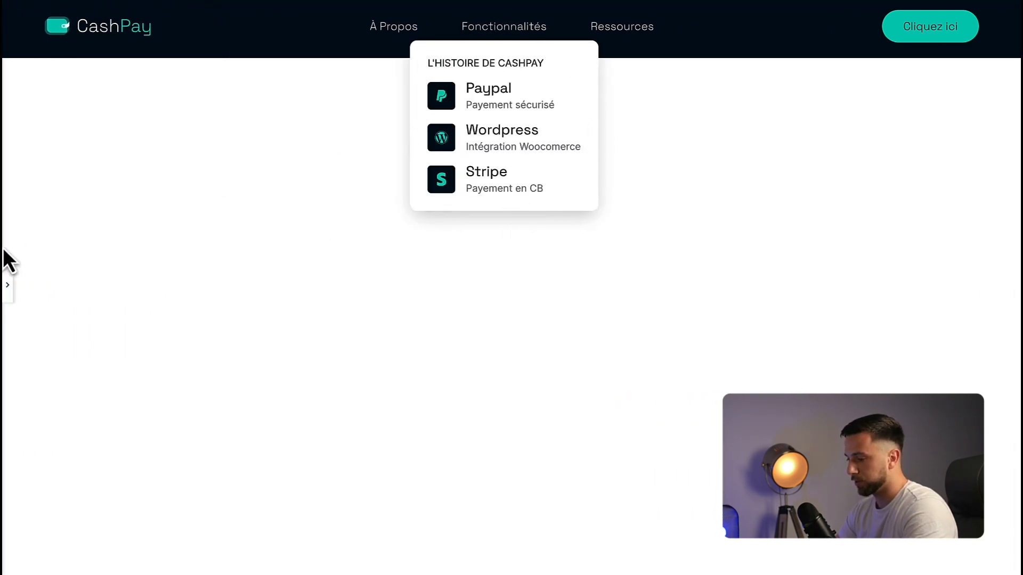
- Open the Paypal icon box's advanced settings and examine the menu's hover behavior on the reference site
left_click(7, 285)
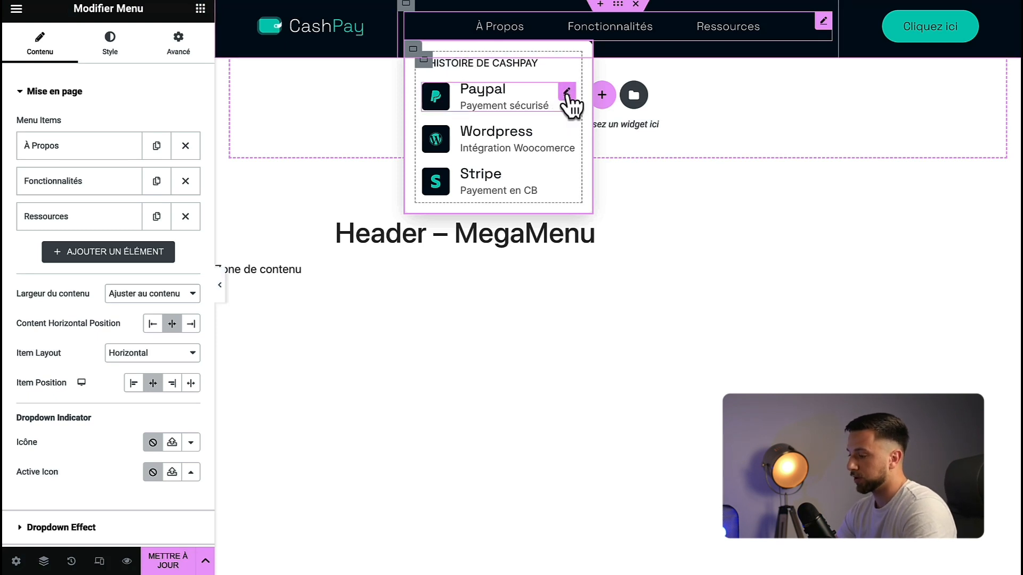
left_click(567, 92)
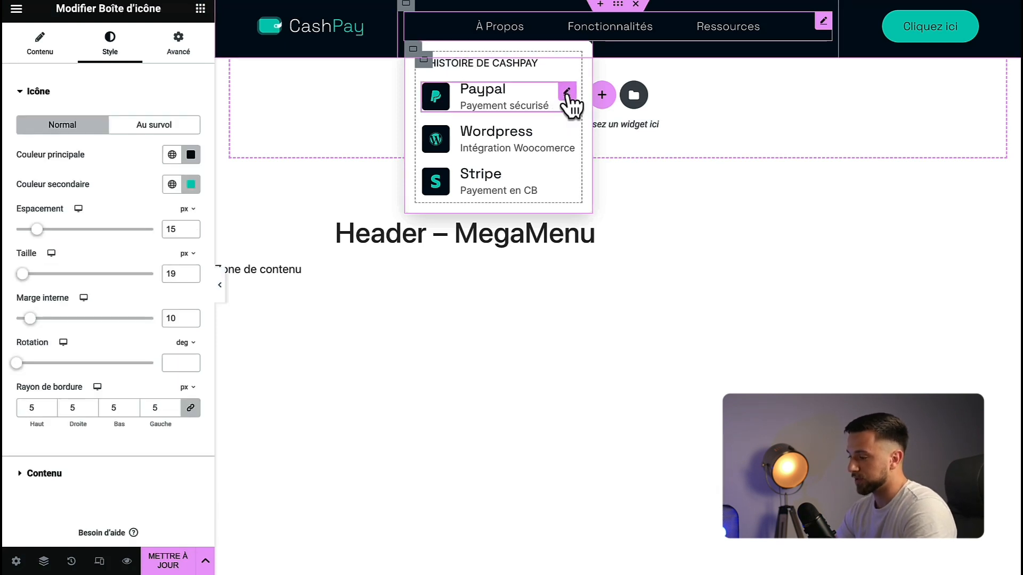
left_click(179, 47)
scroll(137, 287, "down", 5)
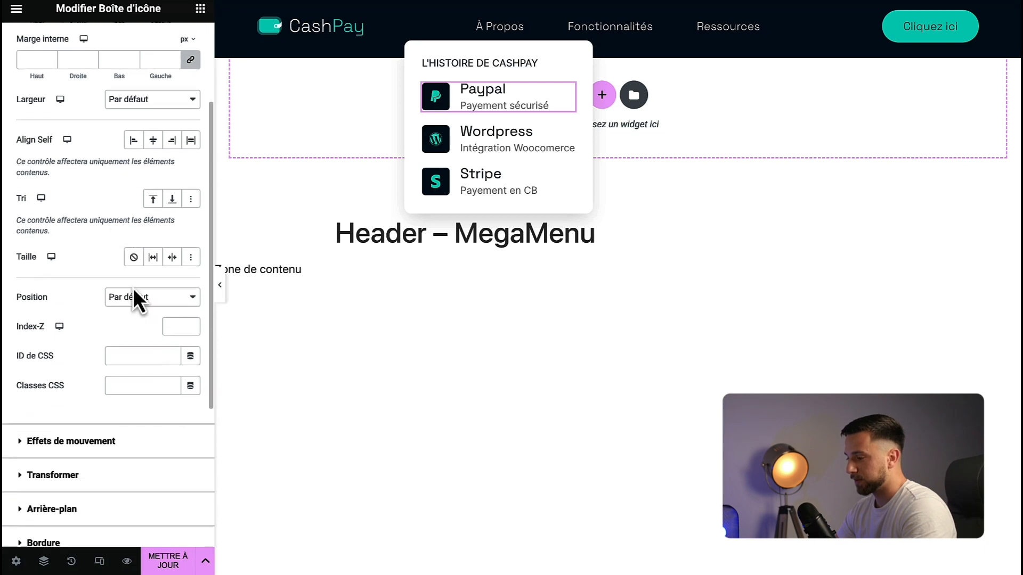
scroll(133, 291, "down", 2)
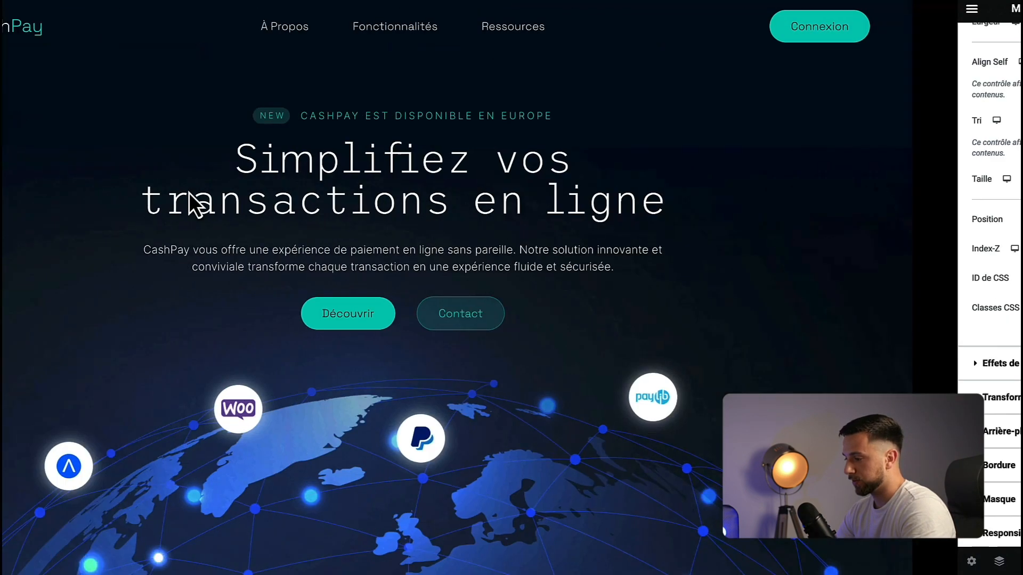
mouse_move(494, 21)
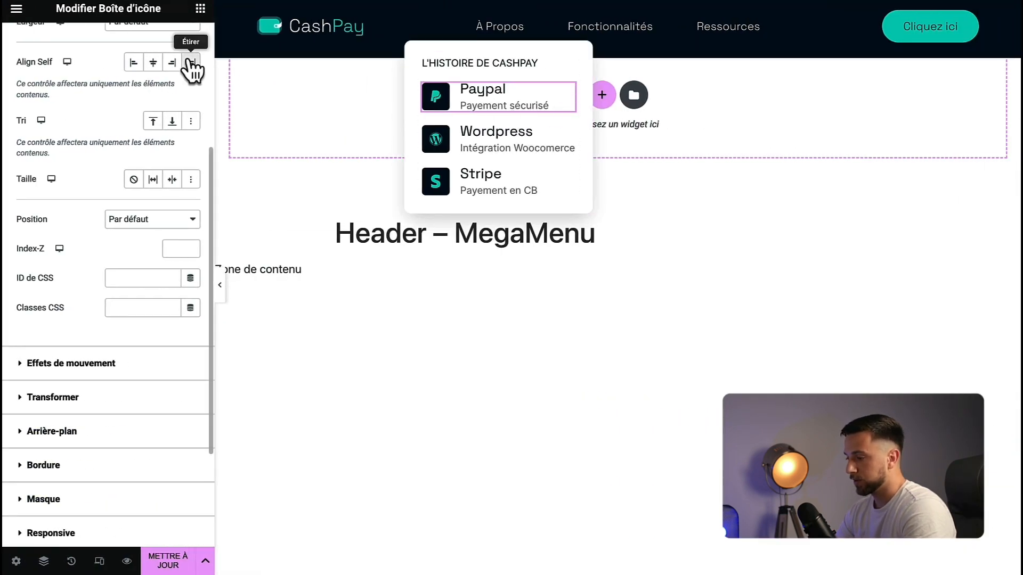
- Add a hover transform to the Paypal icon box that scales it to 1.04 with proportions kept
scroll(189, 65, "up", 5)
scroll(121, 373, "down", 5)
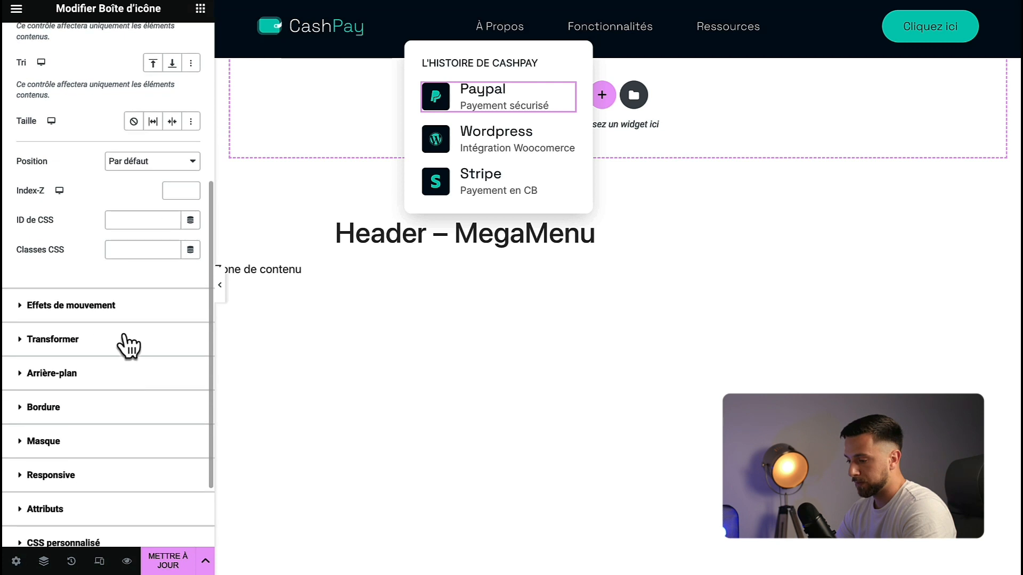
left_click(124, 331)
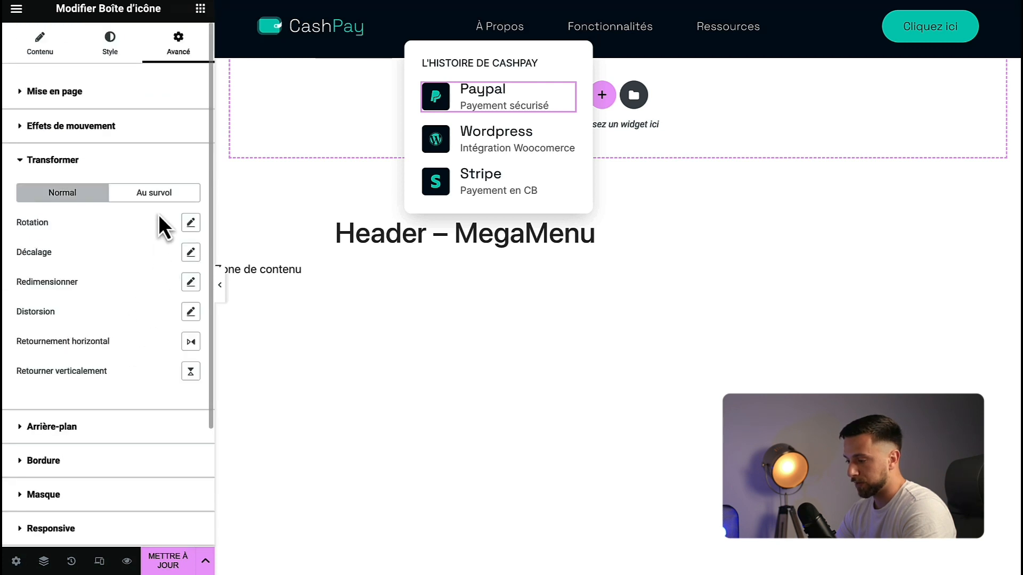
left_click(160, 196)
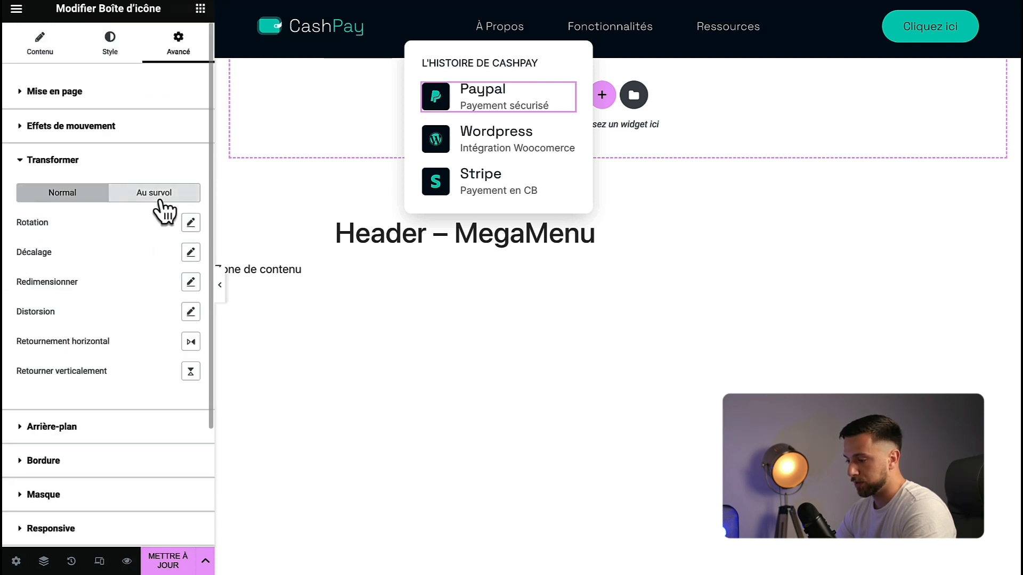
left_click(191, 282)
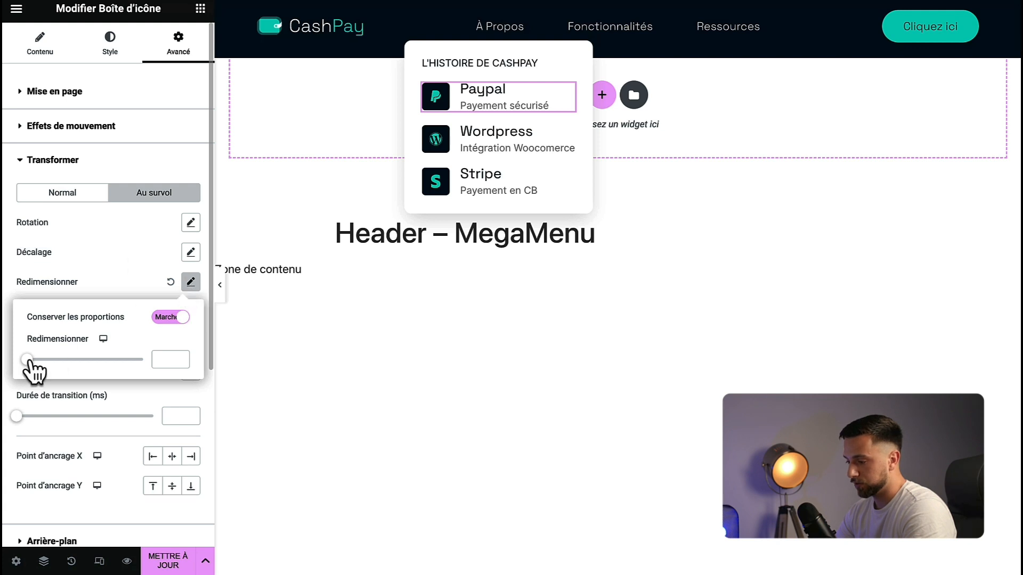
left_click_drag(27, 361, 33, 360)
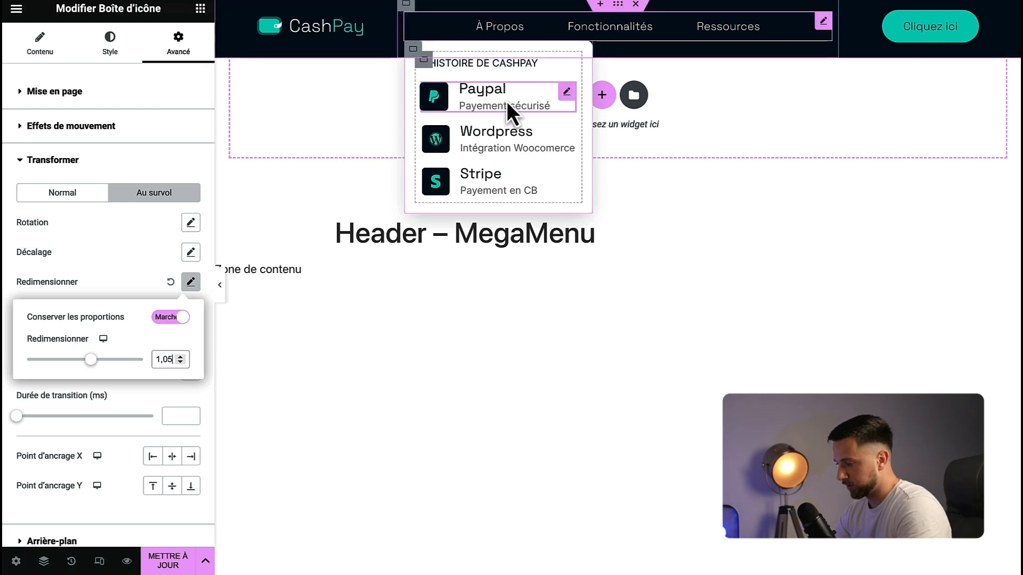
key("BackSpace")
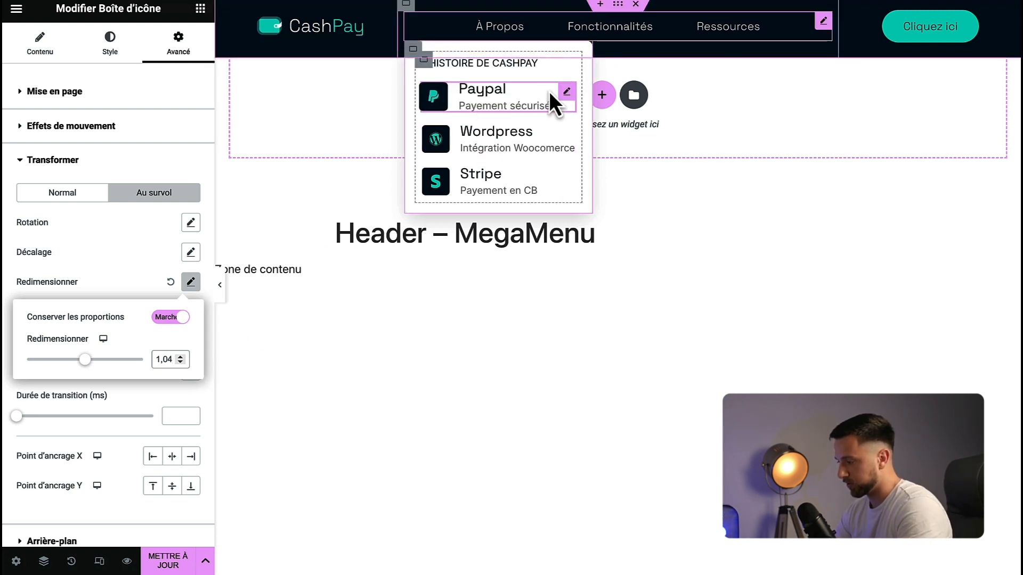
- Copy the Paypal icon box and paste its style onto the Wordpress and Stripe boxes
left_click(567, 94)
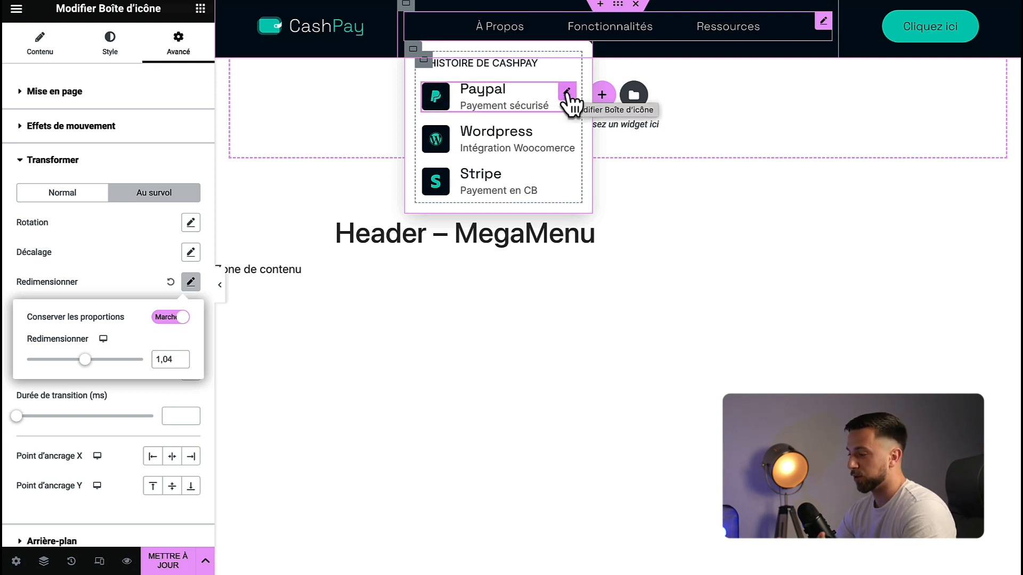
right_click(568, 95)
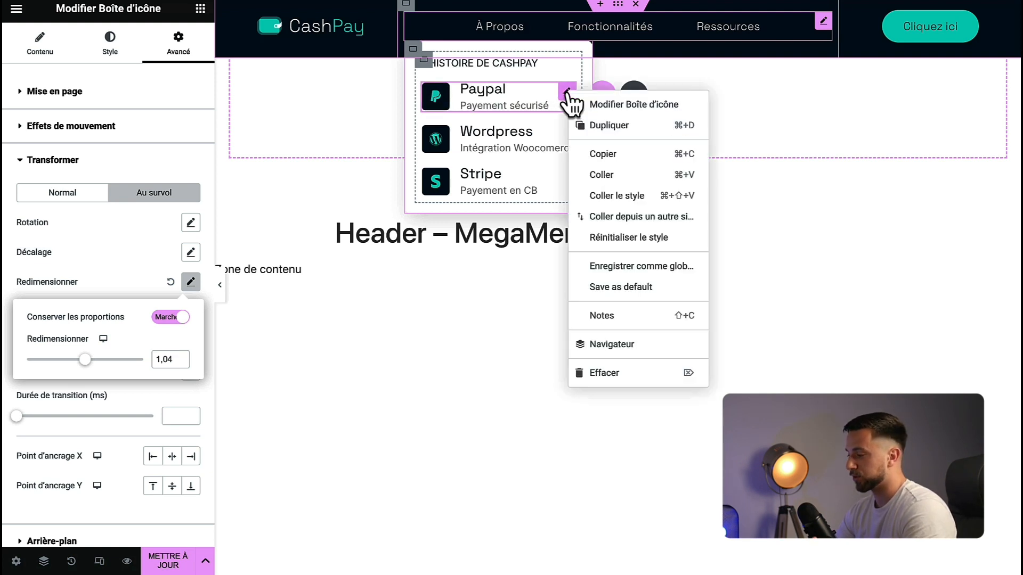
left_click(596, 154)
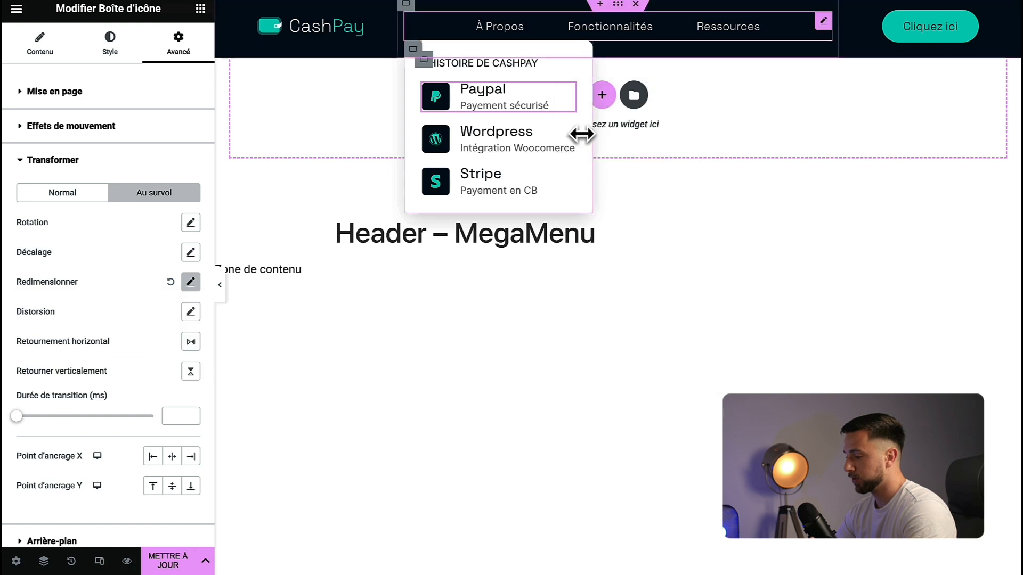
right_click(568, 150)
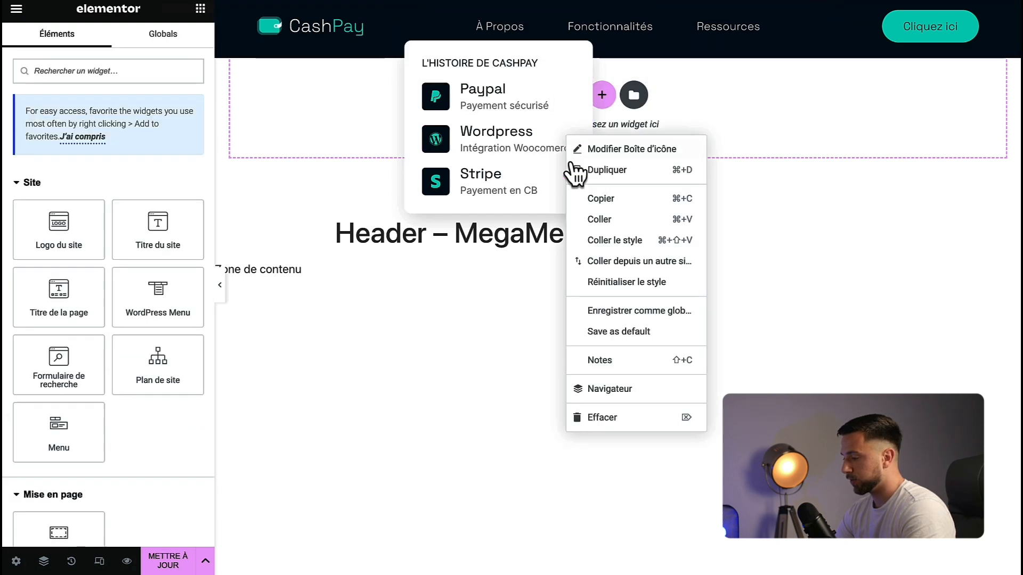
left_click(616, 240)
right_click(684, 177)
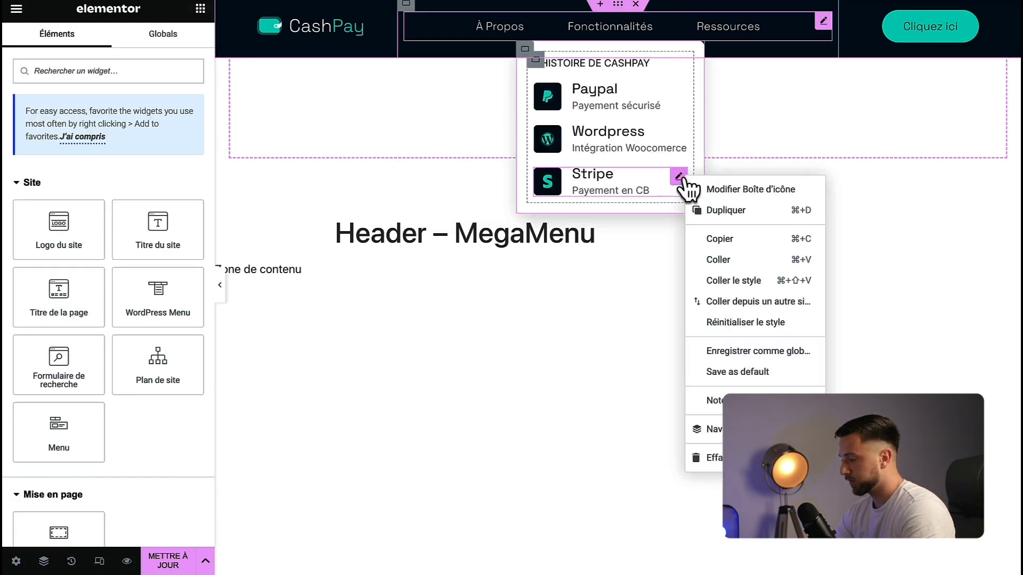
left_click(733, 281)
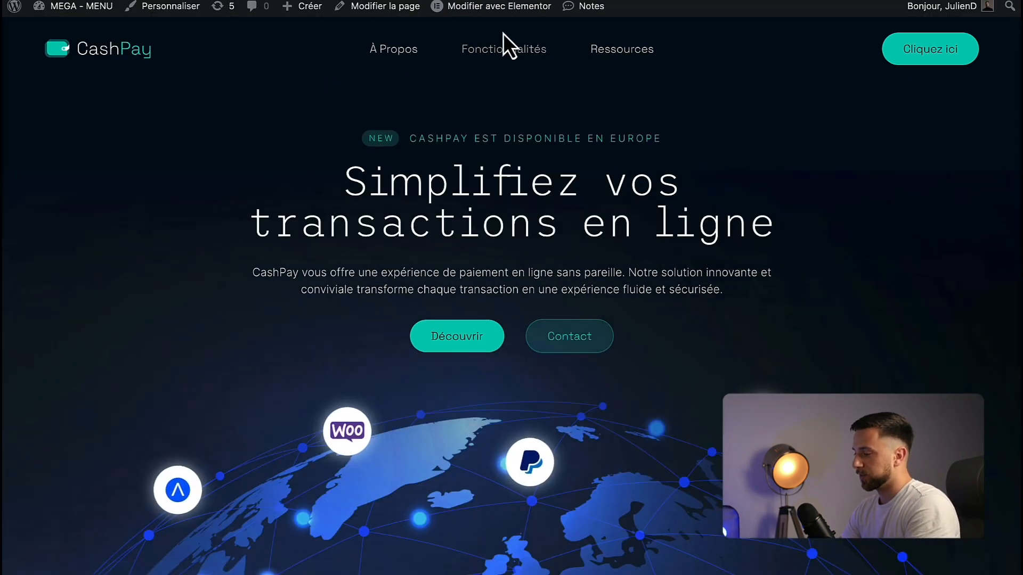
- Check the Fonctionnalités and À Propos menu items on the live page
mouse_move(501, 59)
mouse_move(388, 57)
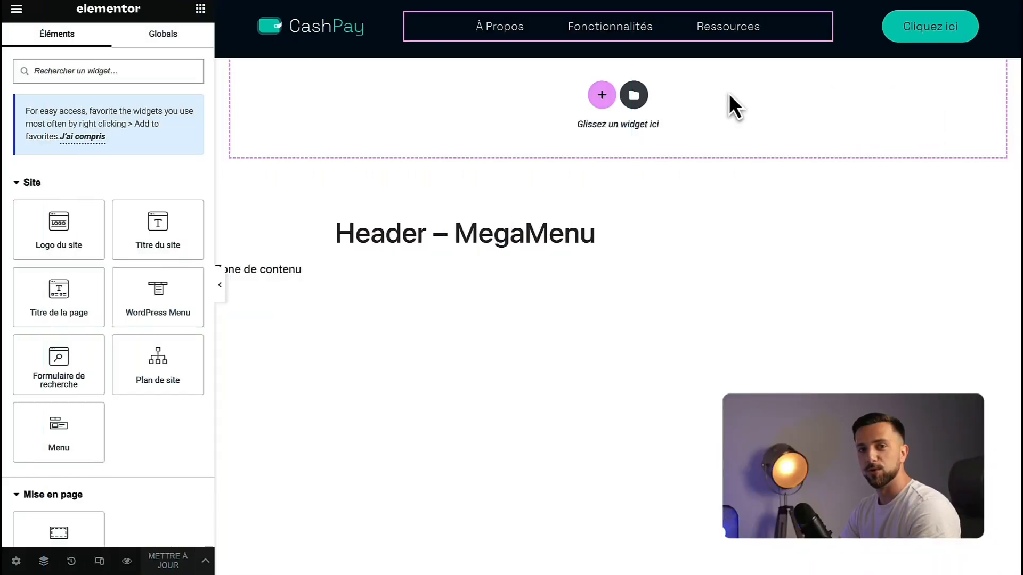
- Turn on dropdown content for the Ressources menu item, open its dropdown and compare it with the reference site
left_click(824, 29)
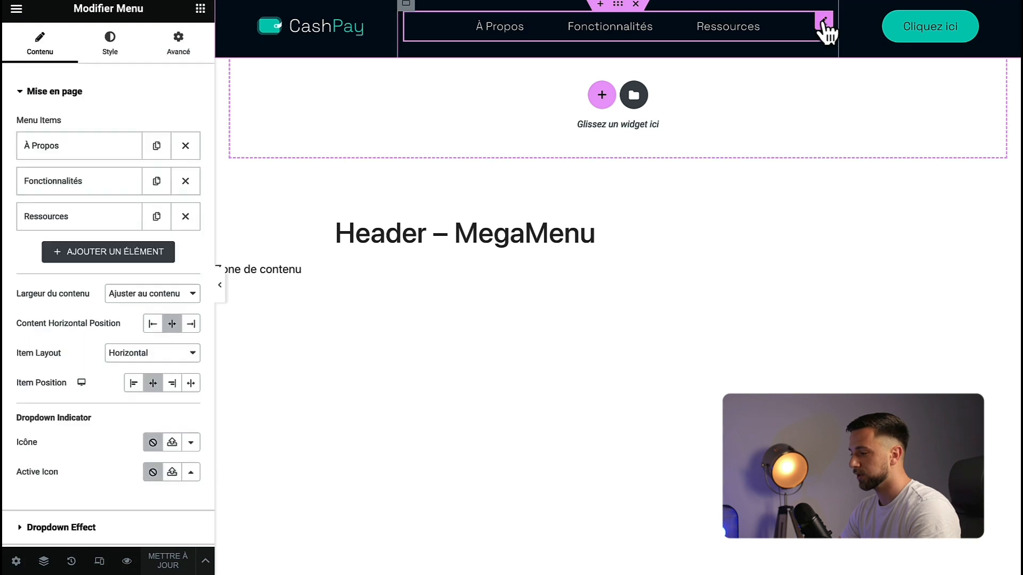
left_click(98, 226)
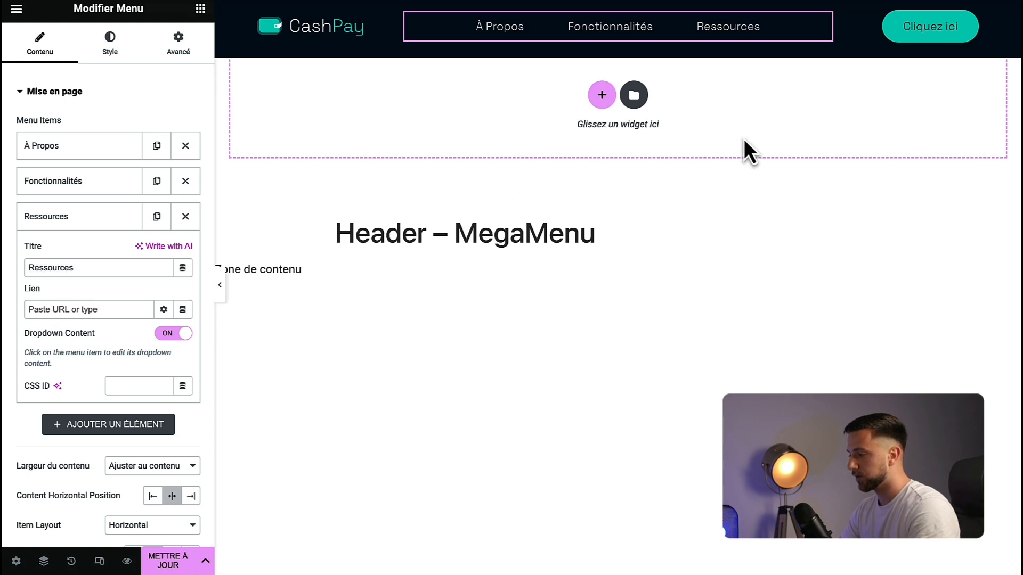
left_click(727, 28)
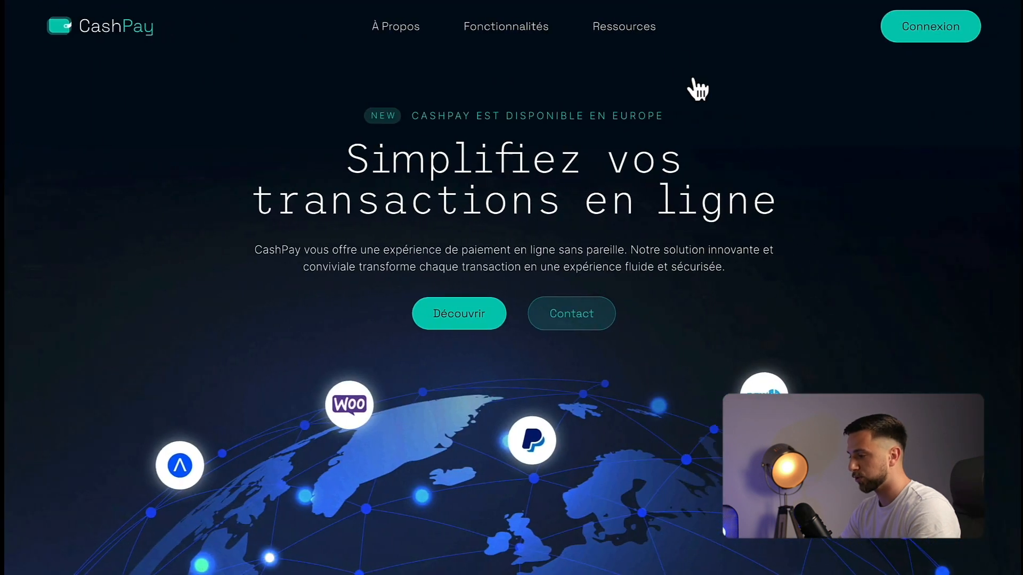
mouse_move(637, 33)
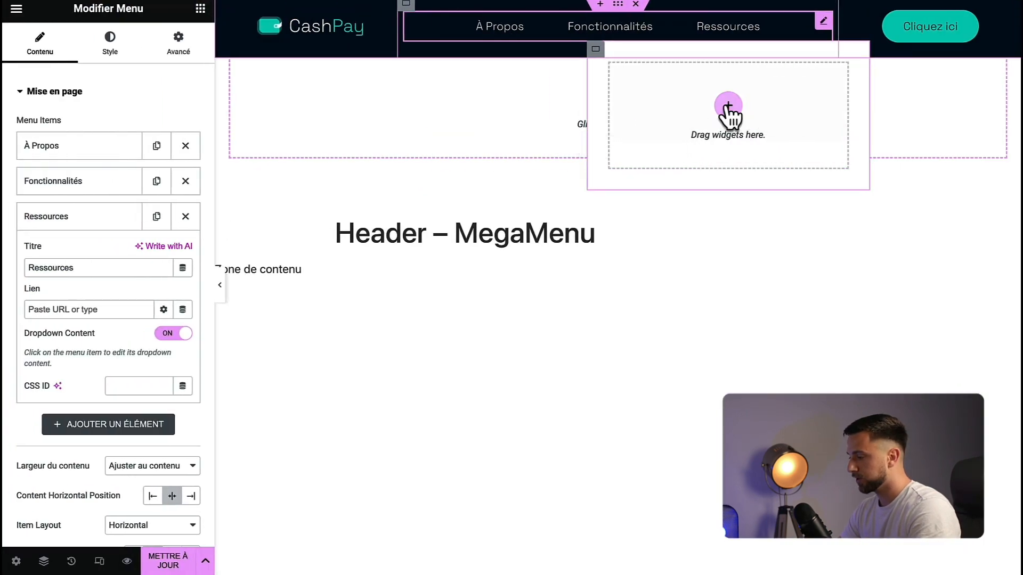
- Insert a two-column structure in the Ressources dropdown and paste the "L'histoire de cashpay" heading from the Fonctionnalités dropdown into both columns
left_click(728, 107)
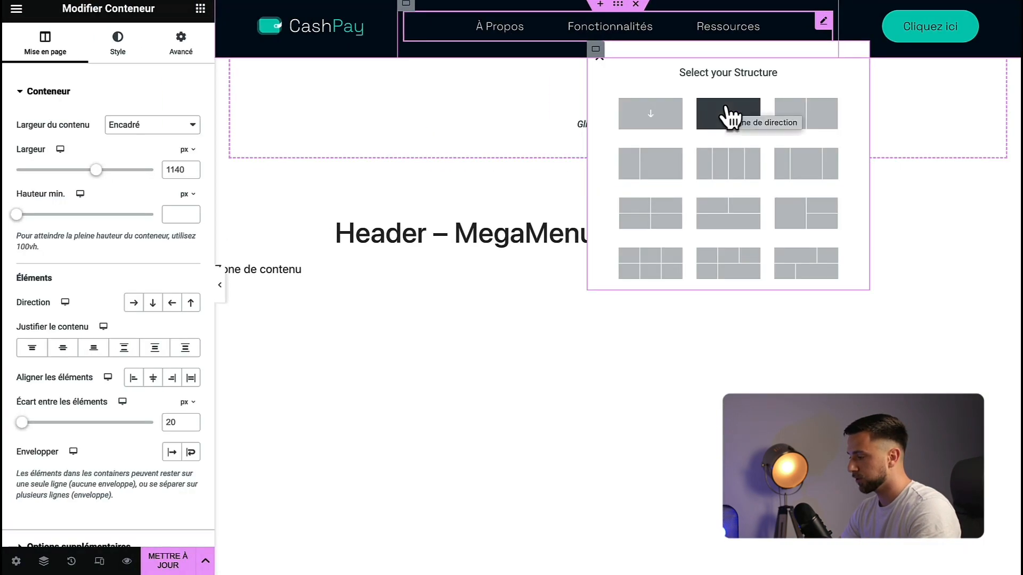
left_click(797, 113)
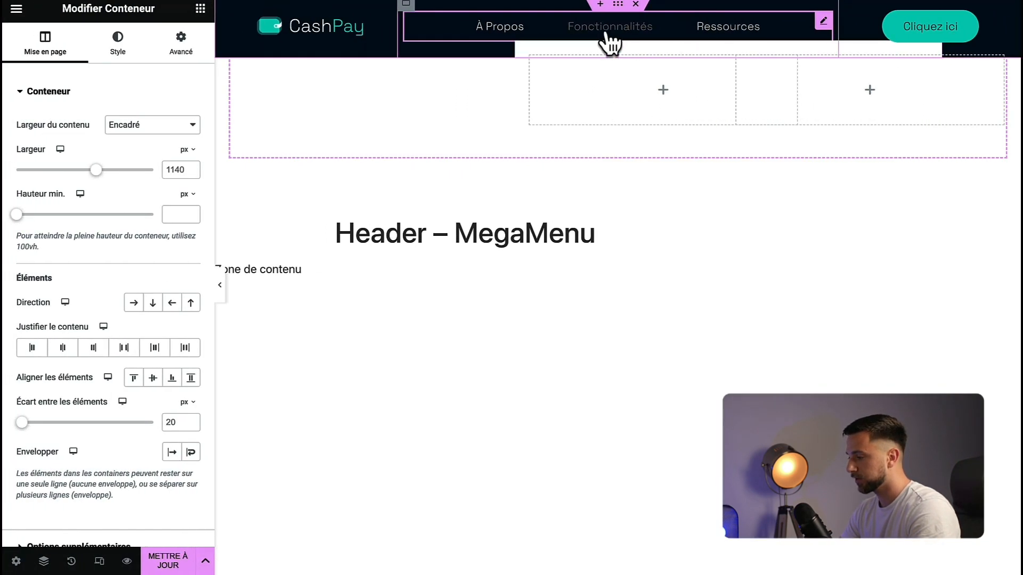
left_click(610, 43)
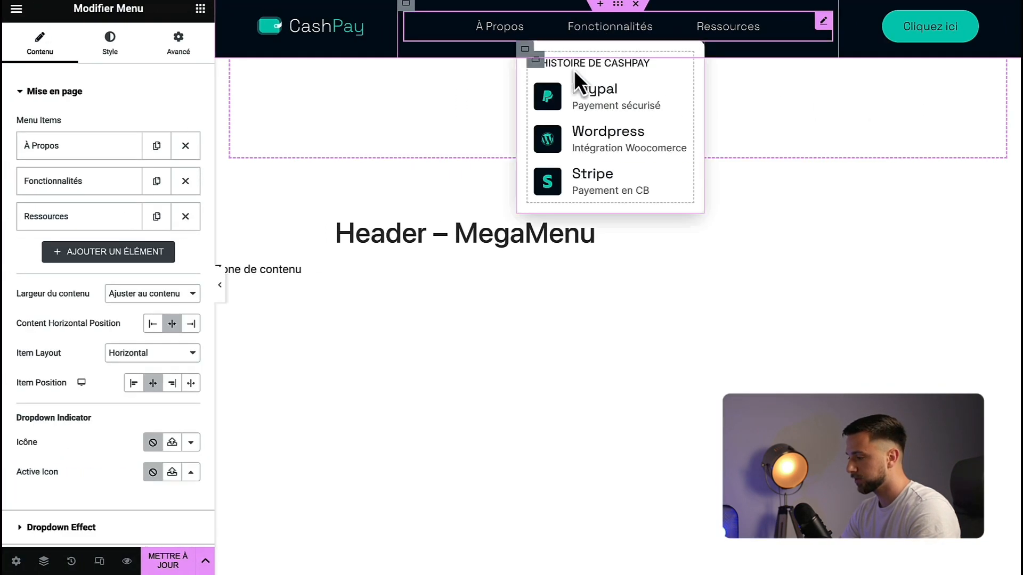
right_click(578, 68)
left_click(609, 133)
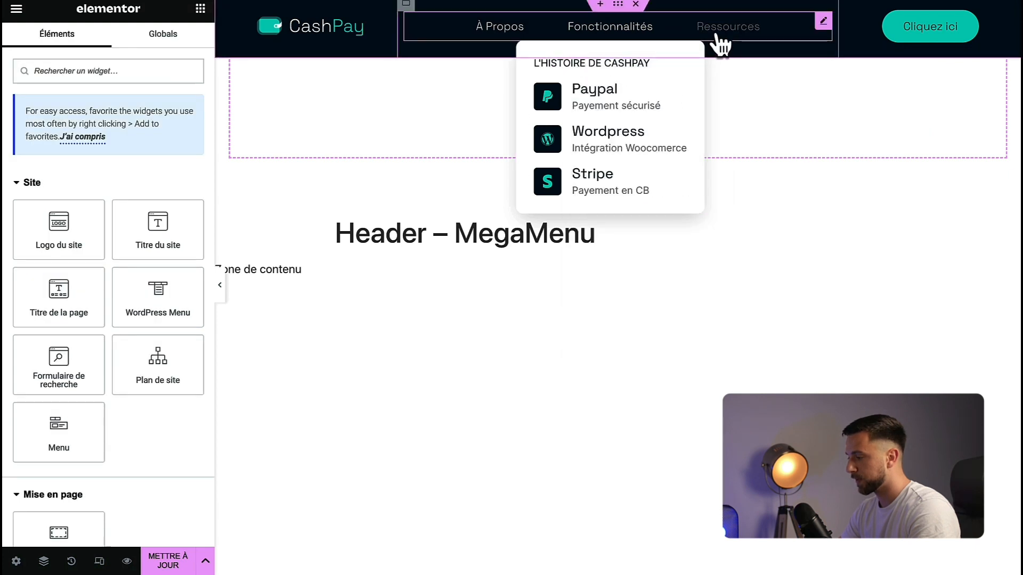
left_click(717, 33)
right_click(611, 94)
left_click(642, 205)
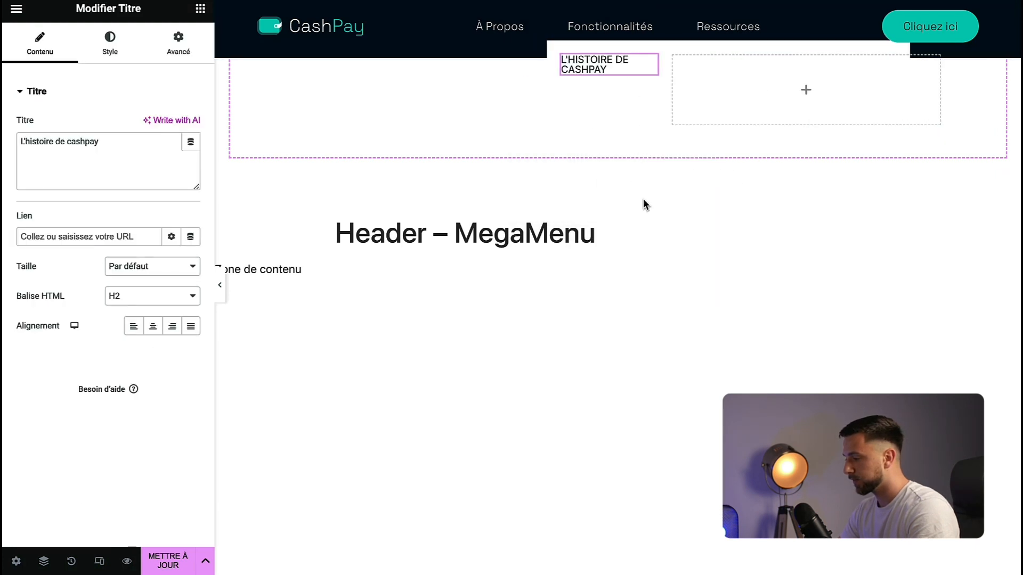
right_click(735, 86)
left_click(769, 204)
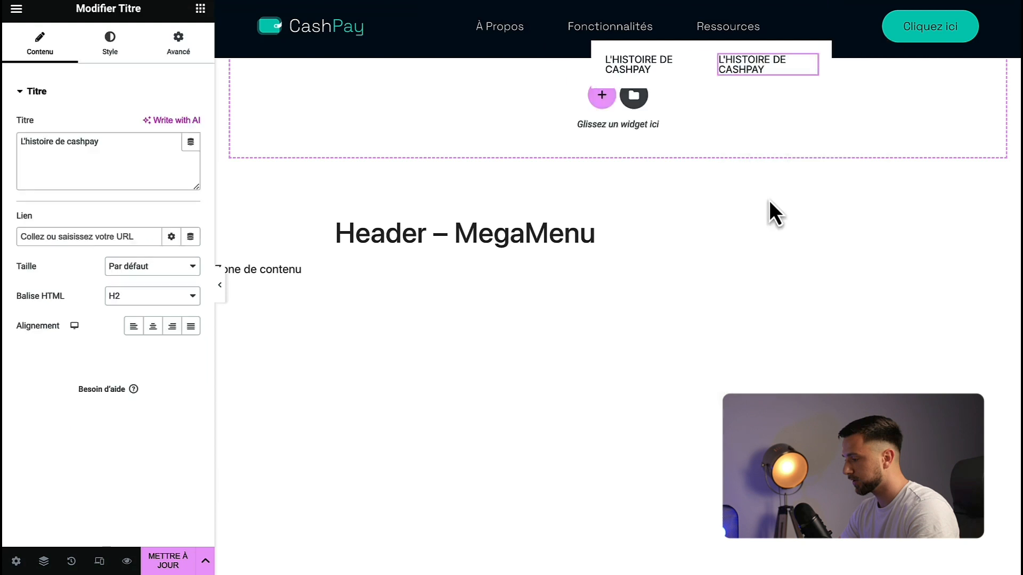
- Add a Liste d'icône widget below the heading in the Ressources dropdown's first column
left_click(200, 8)
scroll(125, 274, "down", 10)
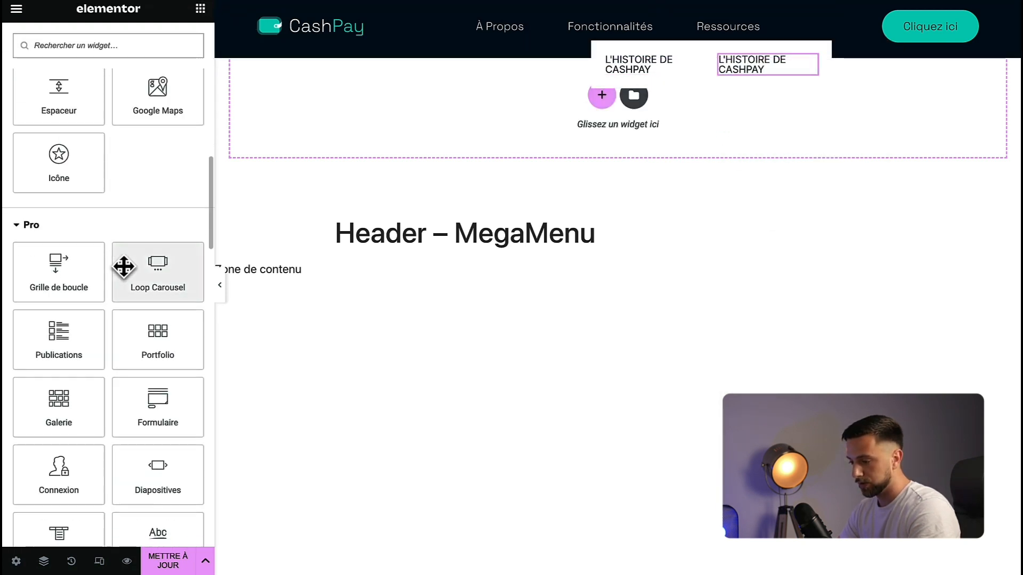
scroll(123, 266, "down", 12)
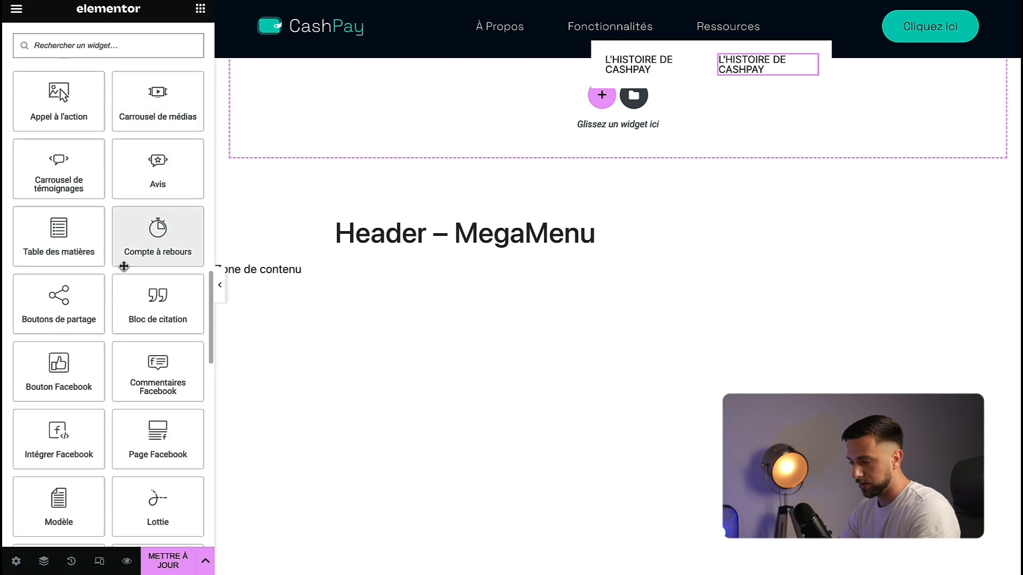
scroll(124, 267, "down", 12)
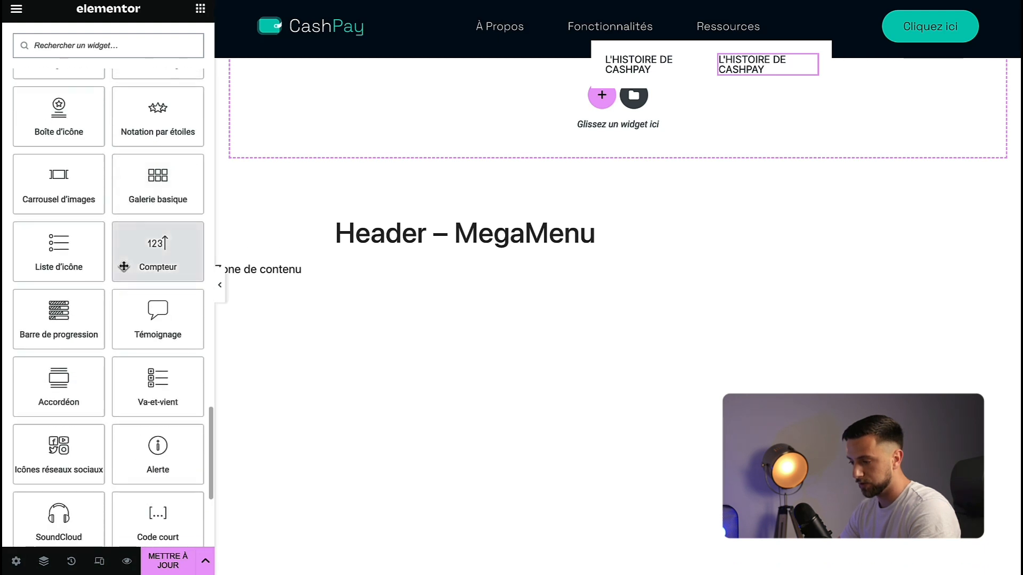
left_click_drag(75, 261, 642, 64)
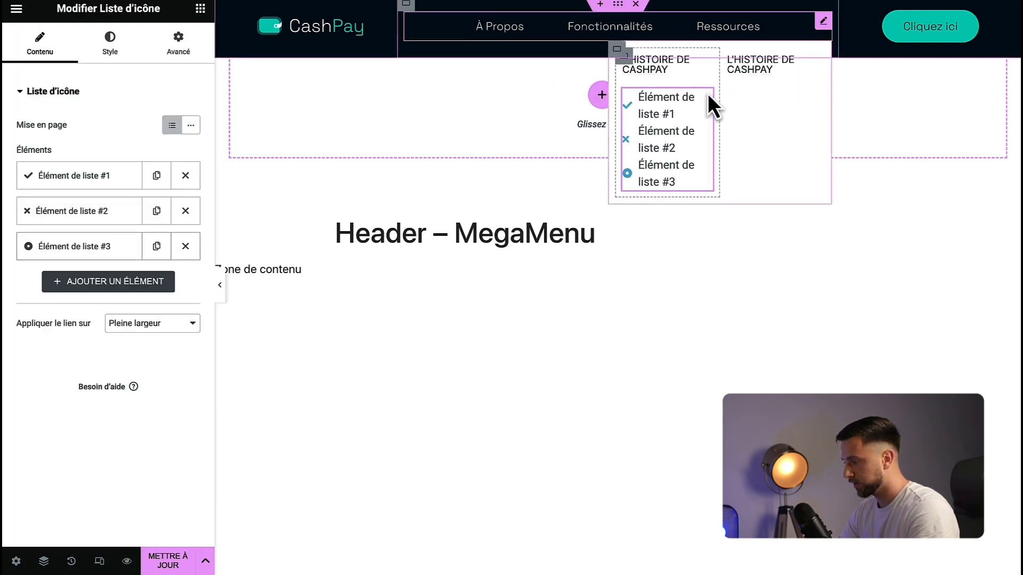
- Duplicate the icon list and move the copy under the second column's heading
right_click(708, 101)
left_click(732, 130)
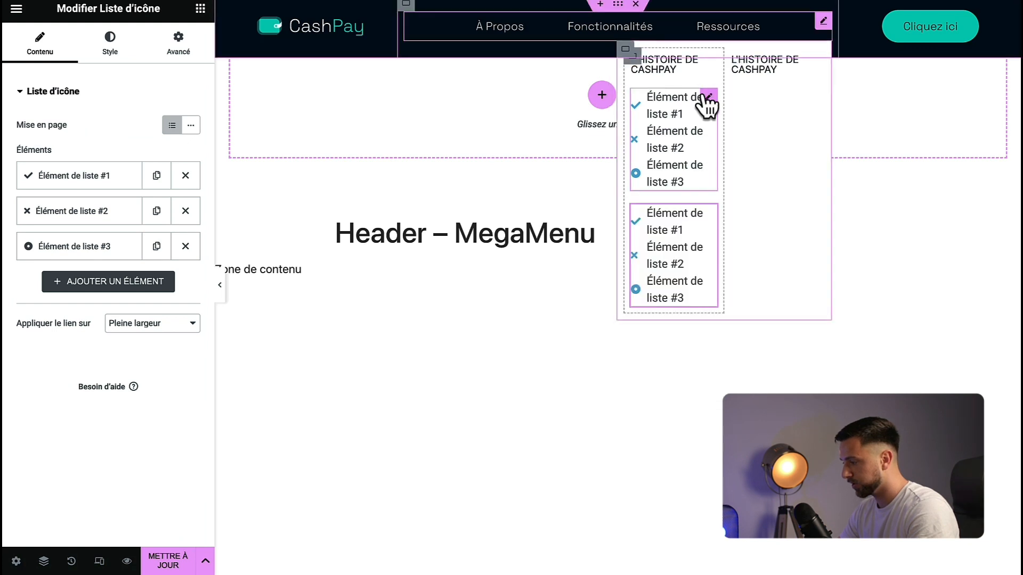
left_click_drag(709, 97, 776, 66)
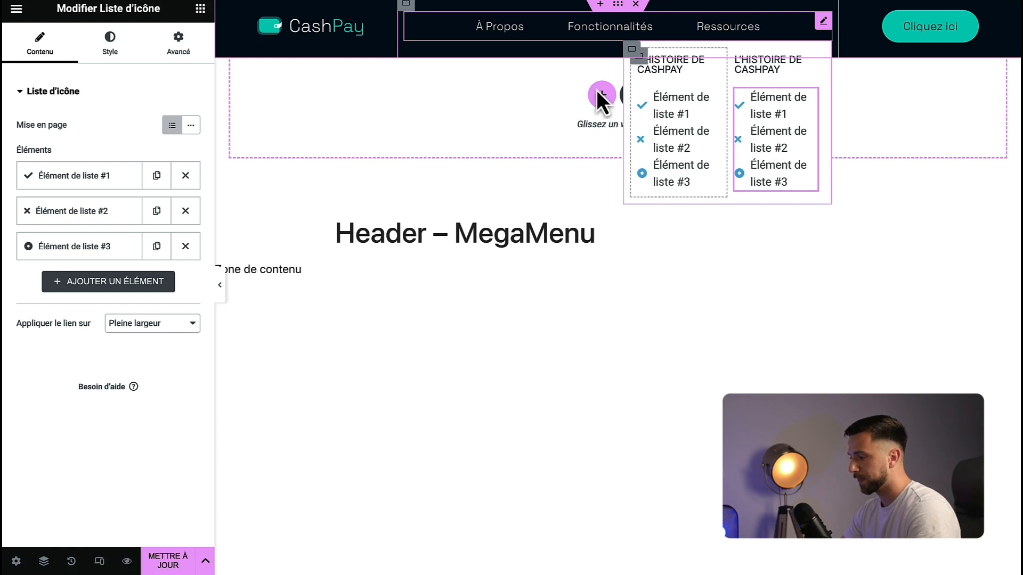
- Replace the first column's heading with "DOCUMENTATION", copied from the reference site's Ressources dropdown
left_click(706, 41)
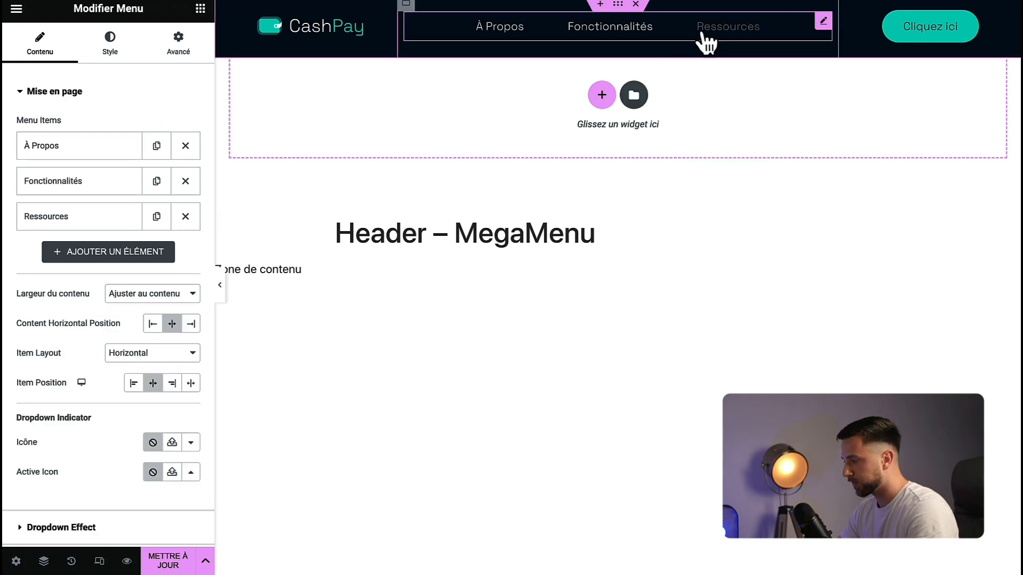
left_click(704, 34)
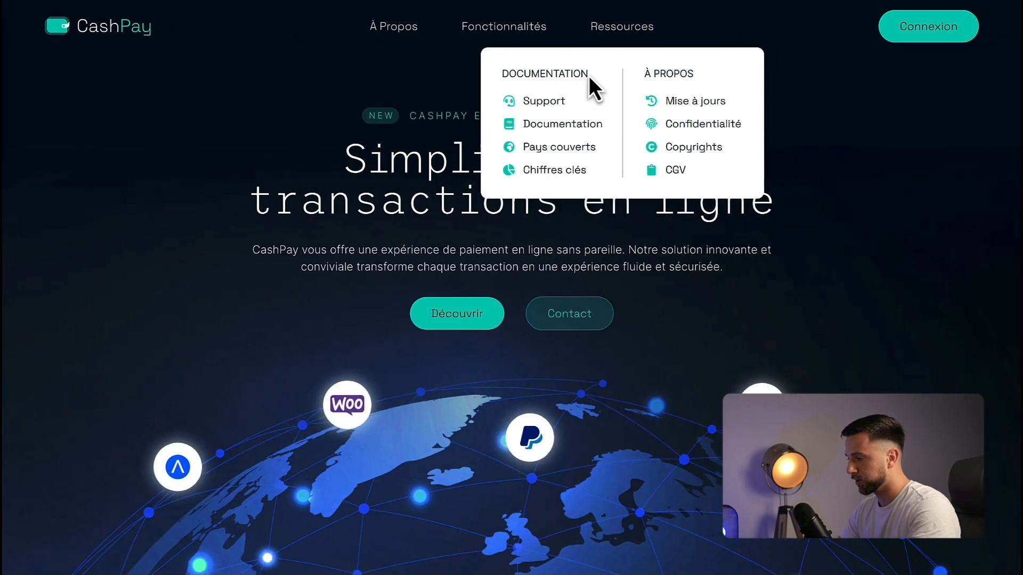
mouse_move(589, 76)
left_mouse_down()
mouse_move(506, 73)
mouse_move(589, 75)
left_mouse_up()
key("ctrl+c")
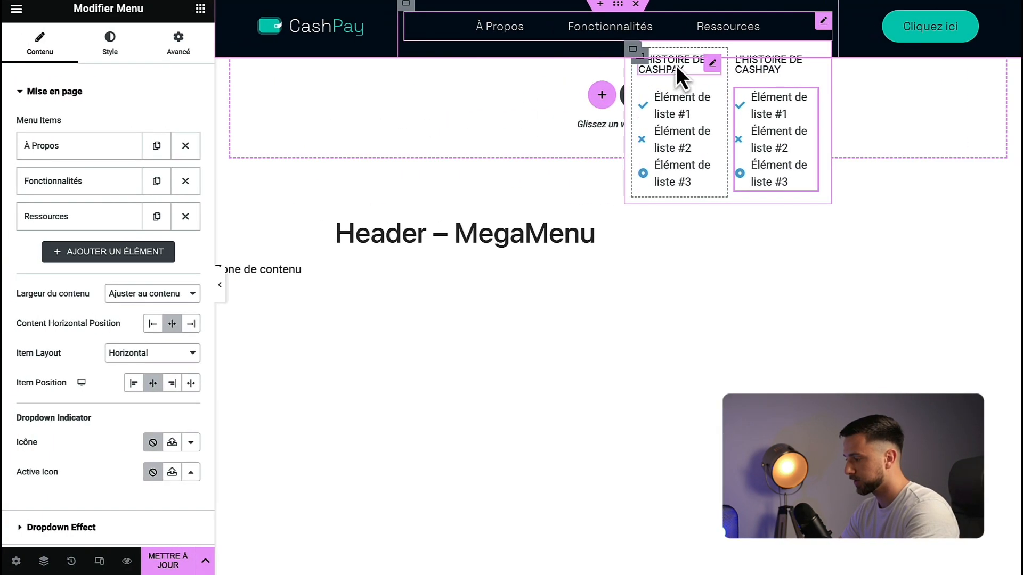
left_click(675, 65)
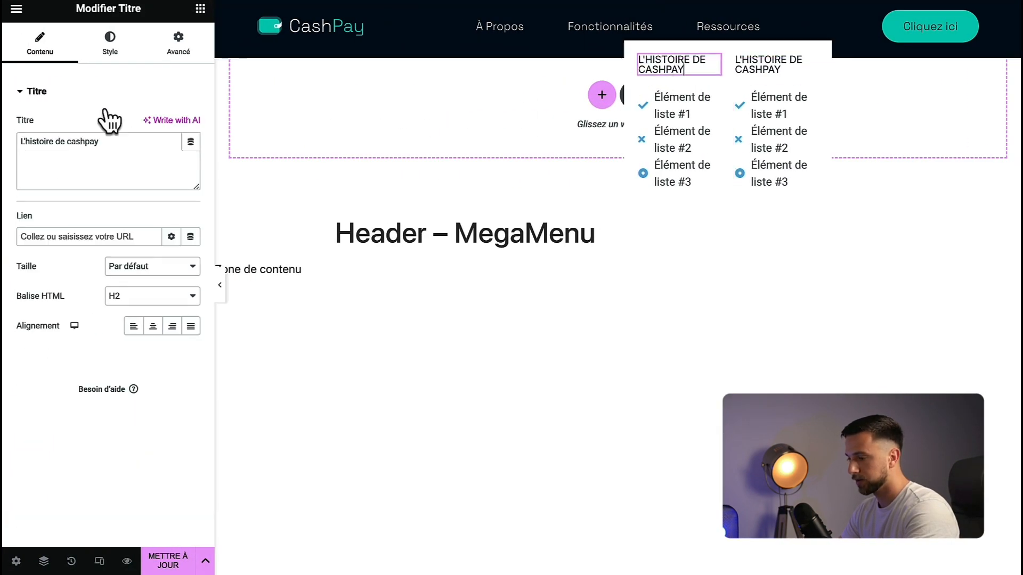
key("ctrl+a")
key("ctrl+v")
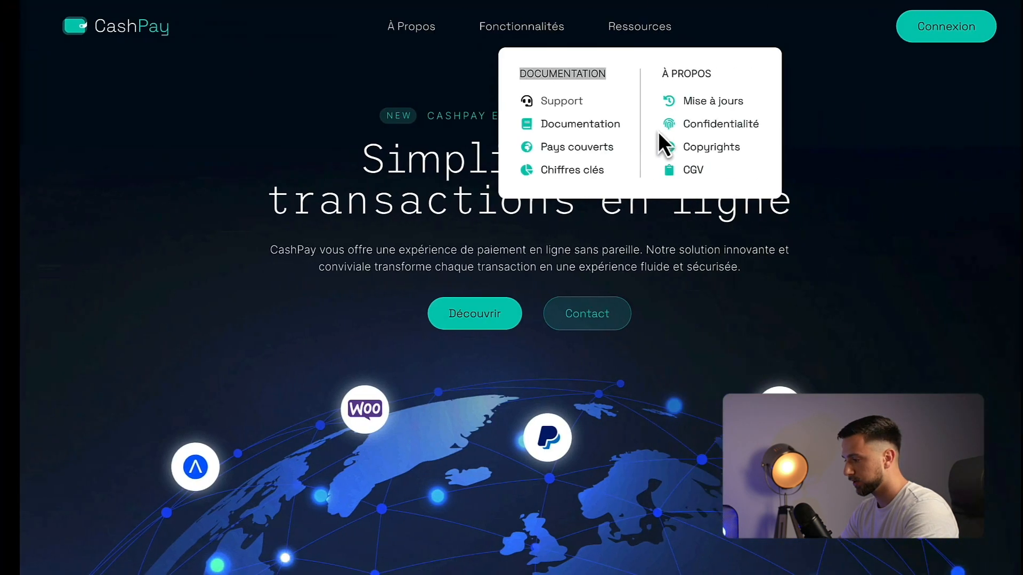
- Replace the second column's heading with "À PROPOS", copied from the reference site's Ressources dropdown
left_click_drag(699, 72, 641, 72)
key("ctrl+c")
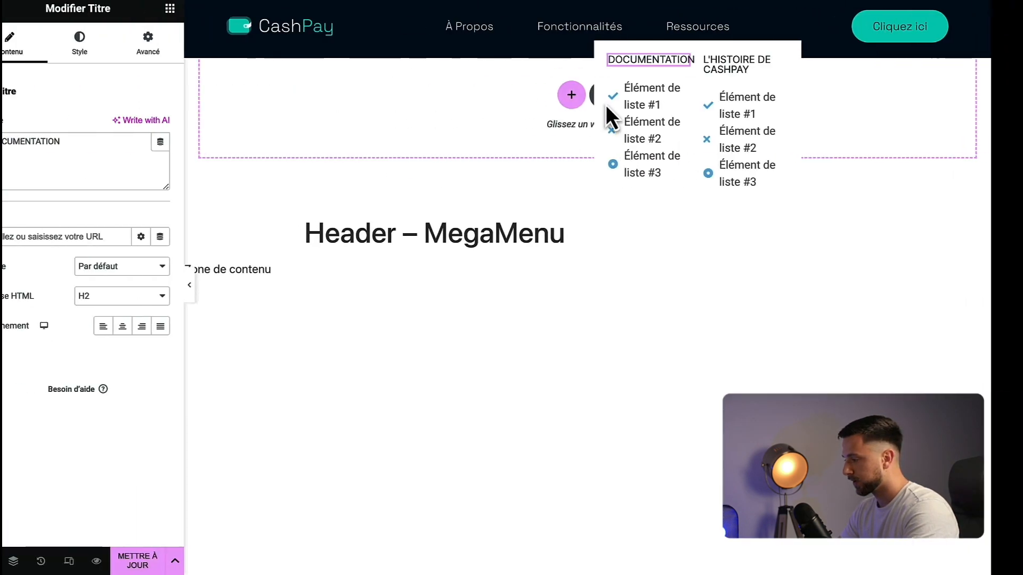
left_click(762, 63)
key("ctrl+a")
key("ctrl+v")
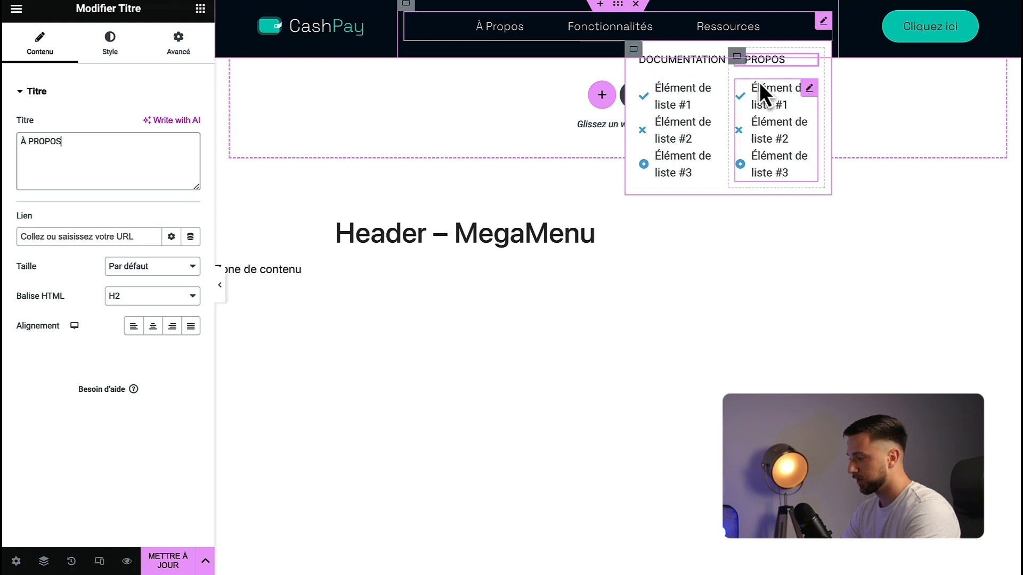
- Set the Documentation column container's content width to Encadré with a width of 250 px
left_click(640, 60)
left_click(175, 126)
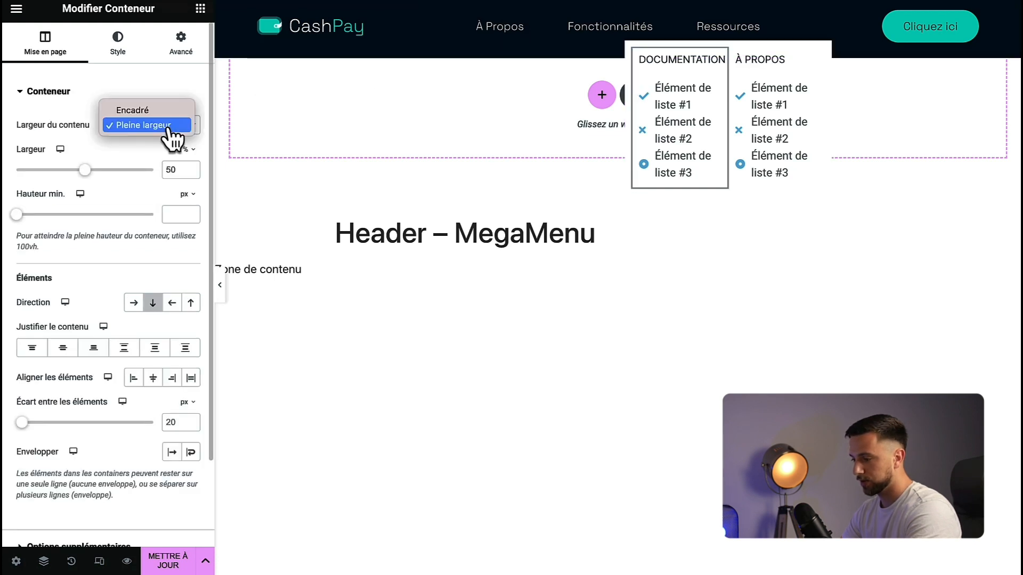
left_click(167, 112)
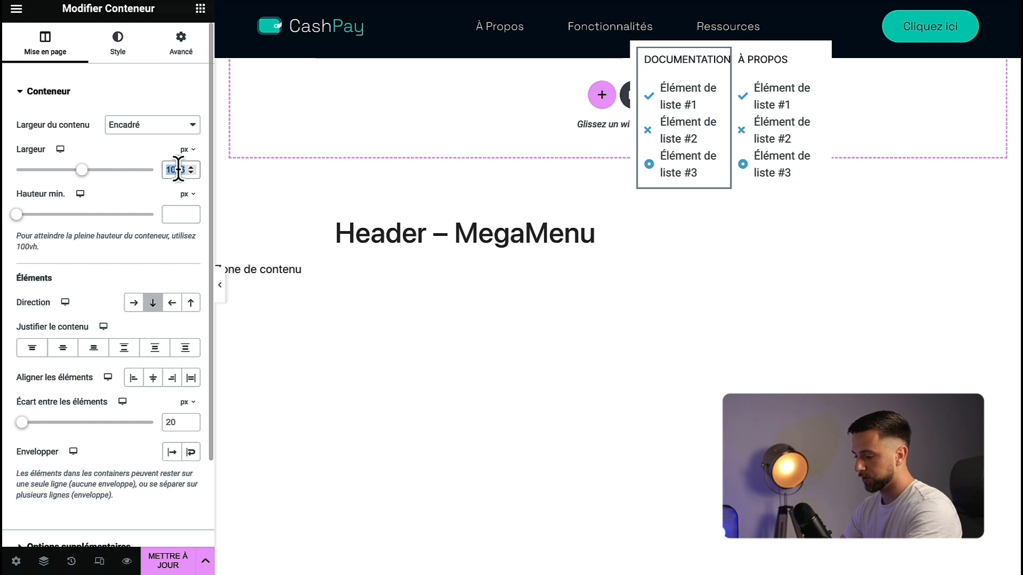
type("250")
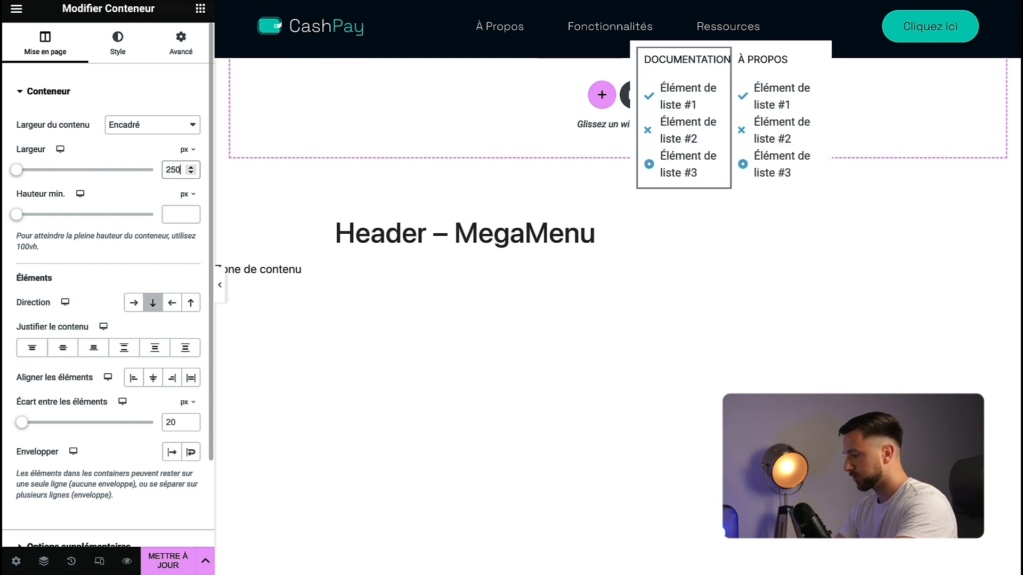
- Set the À Propos column container's content width to Encadré with a width of 250 px
left_click(740, 57)
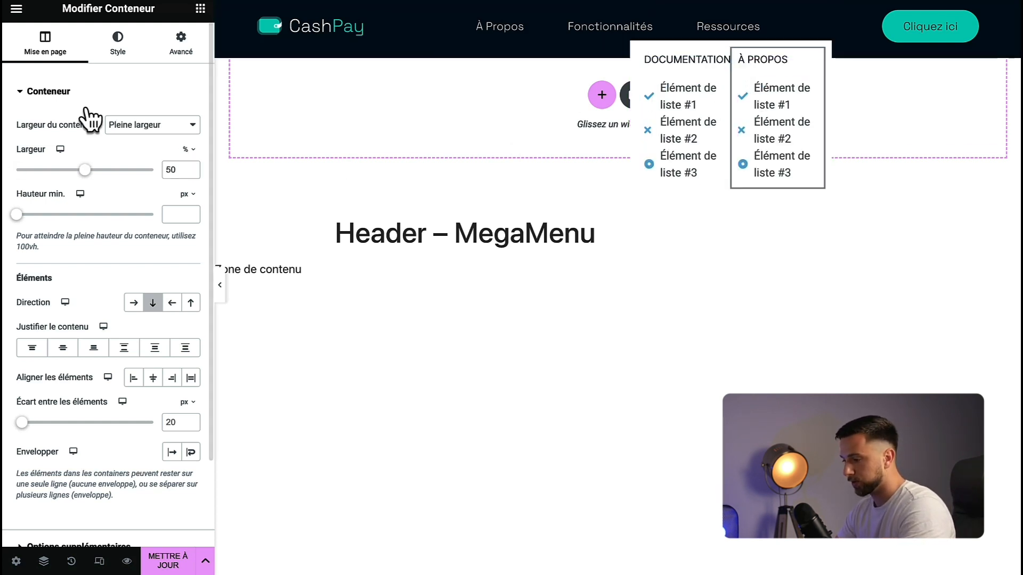
left_click(166, 132)
left_click(189, 154)
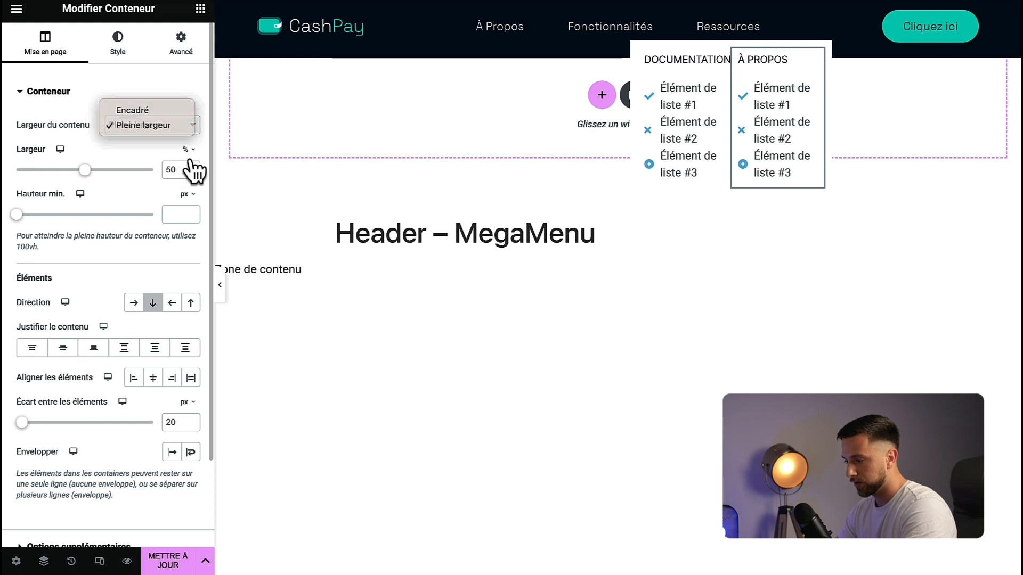
left_click(190, 153)
left_click(187, 152)
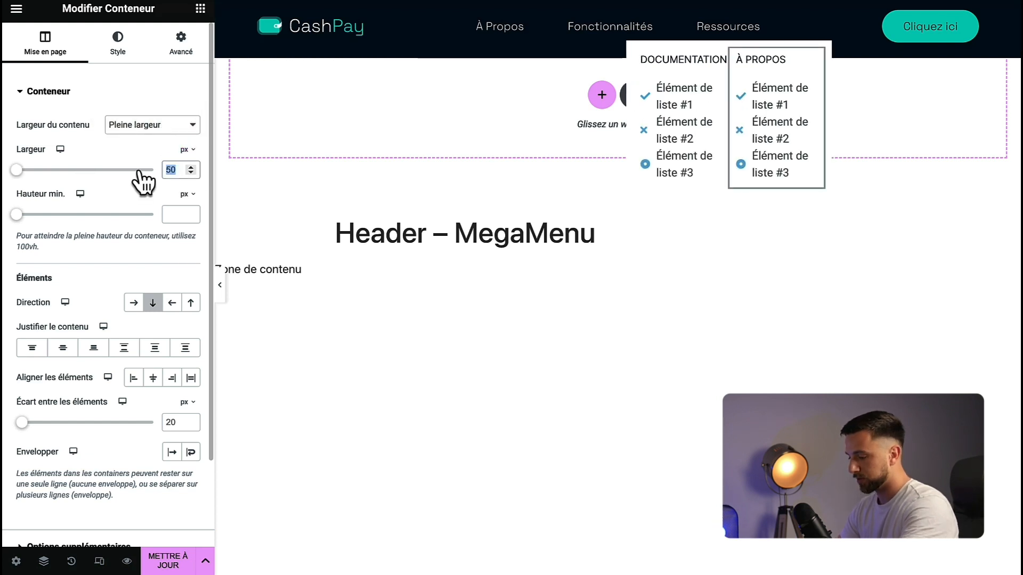
left_click(159, 126)
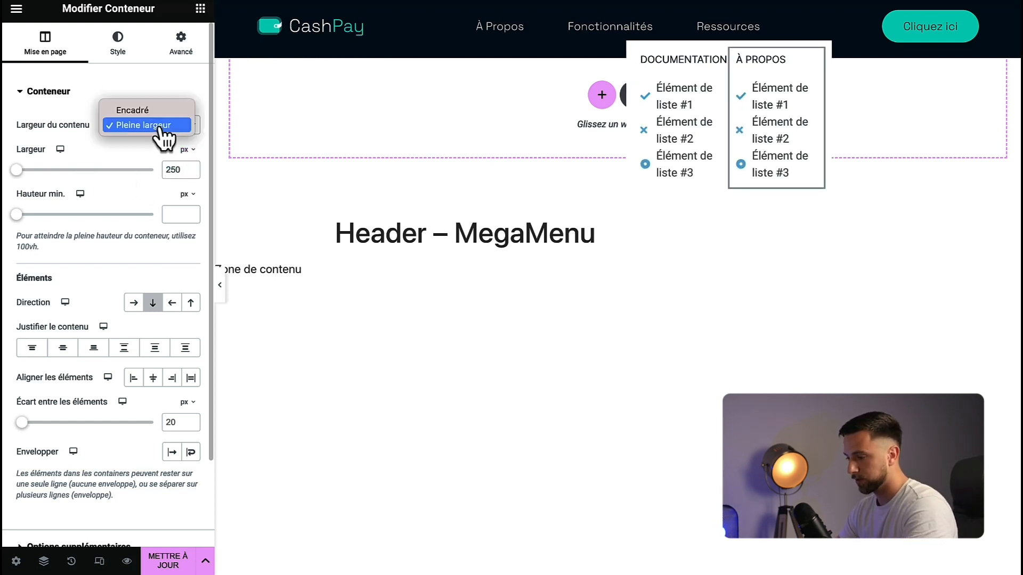
left_click(159, 107)
left_click(186, 151)
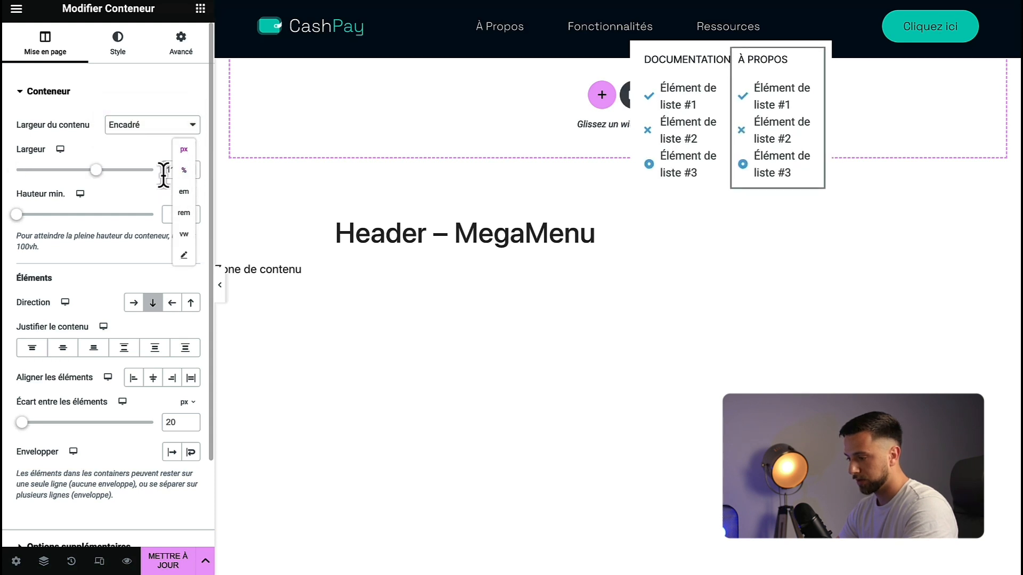
double_click(174, 169)
type("250")
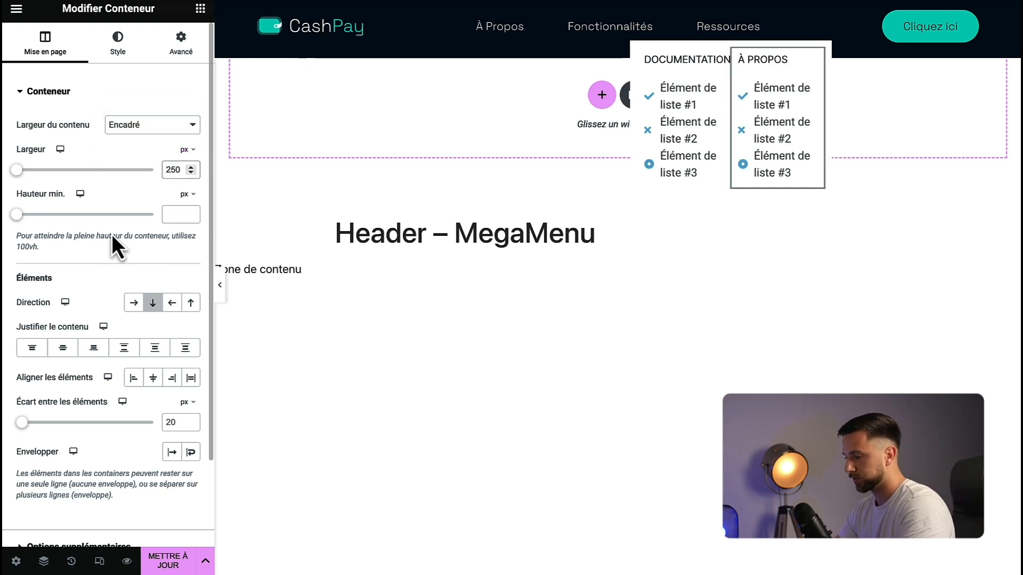
- Preview the Ressources dropdown at full page width with the editing panel hidden, and restore the panel
left_click(547, 123)
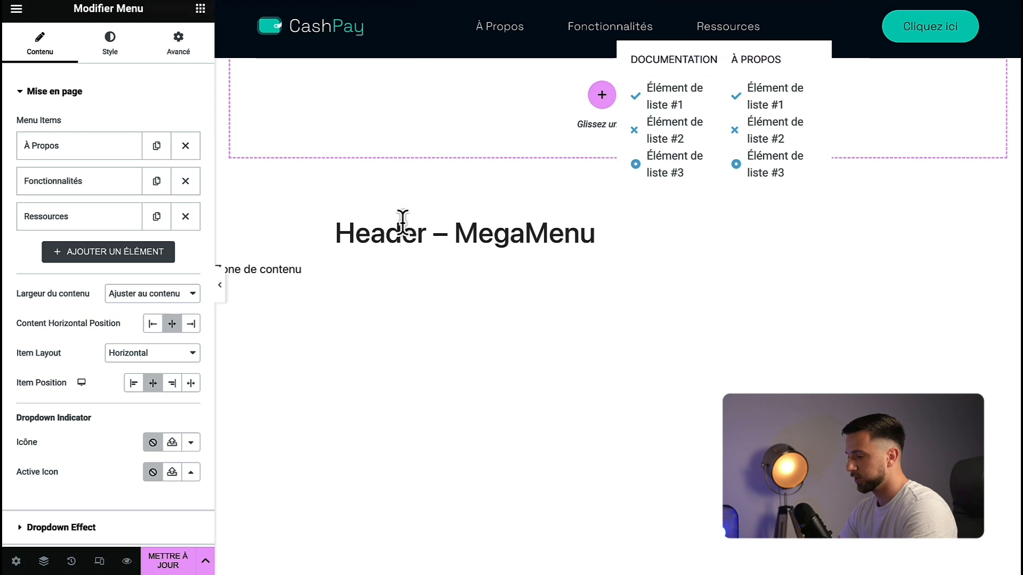
left_click(227, 286)
left_click(221, 293)
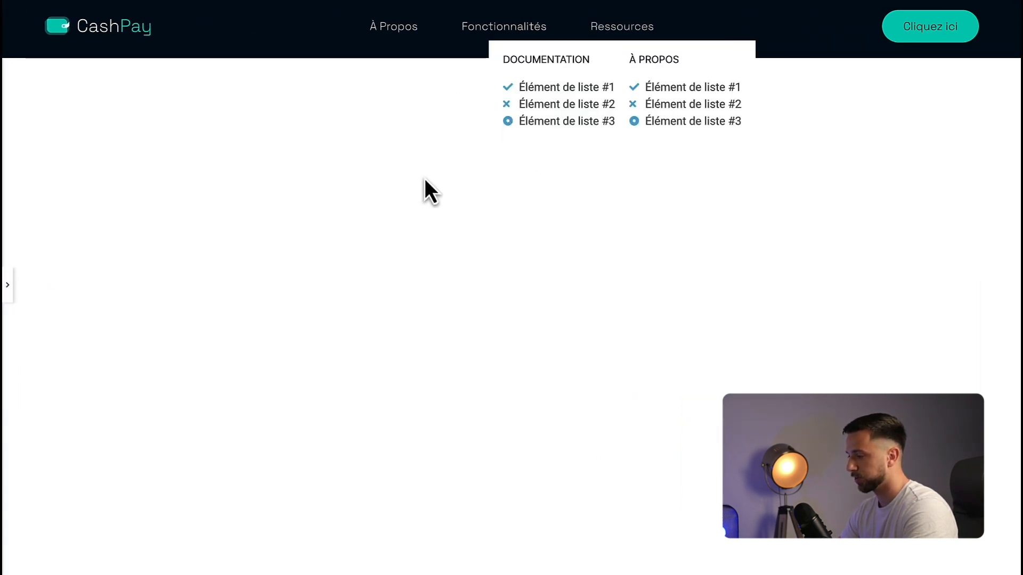
left_click(11, 285)
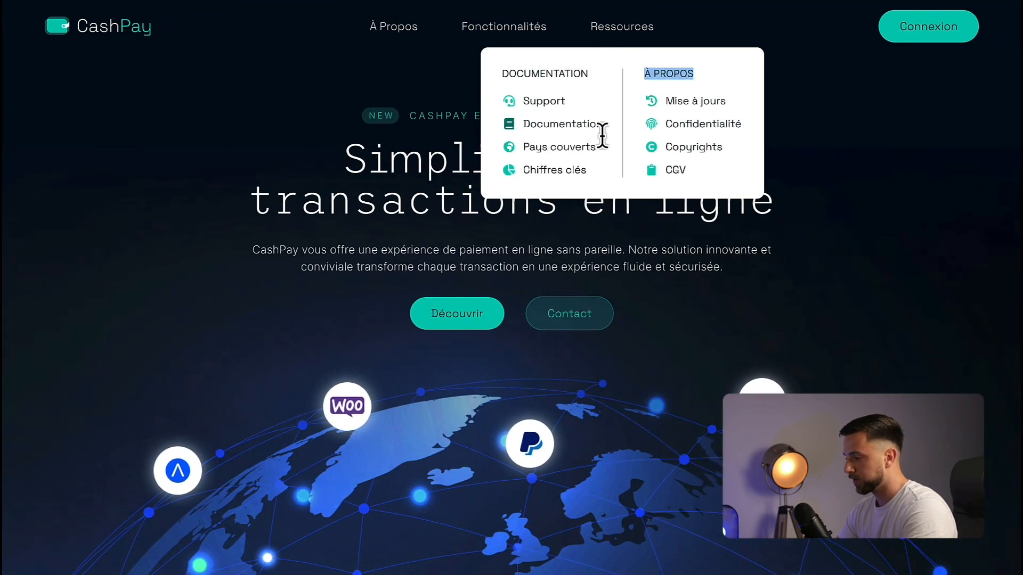
- Copy the Documentation column's link names from the reference site and open the Documentation column's icon list for editing
left_click(591, 177)
left_click_drag(591, 177, 521, 101)
key("super+c")
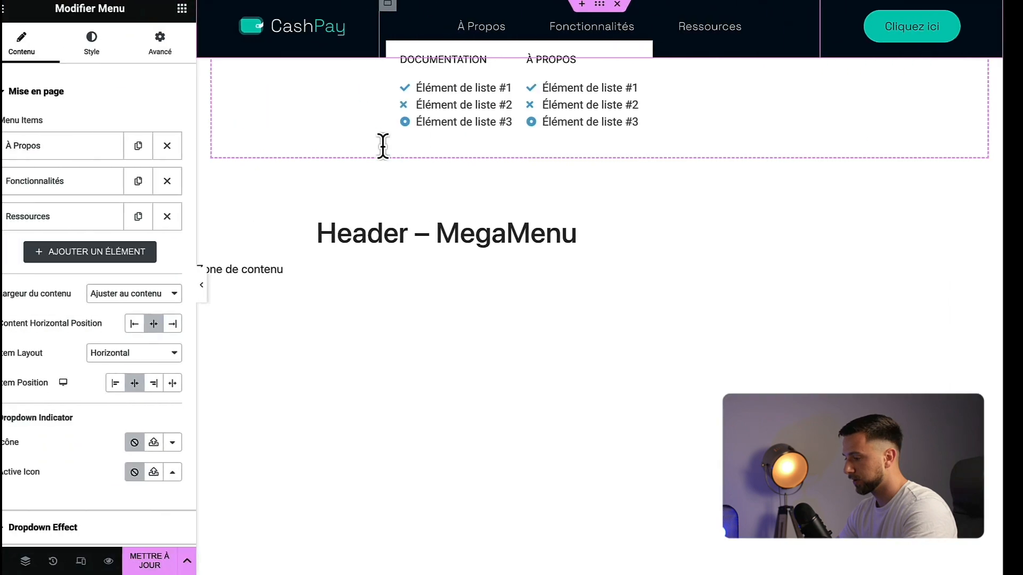
left_click(503, 88)
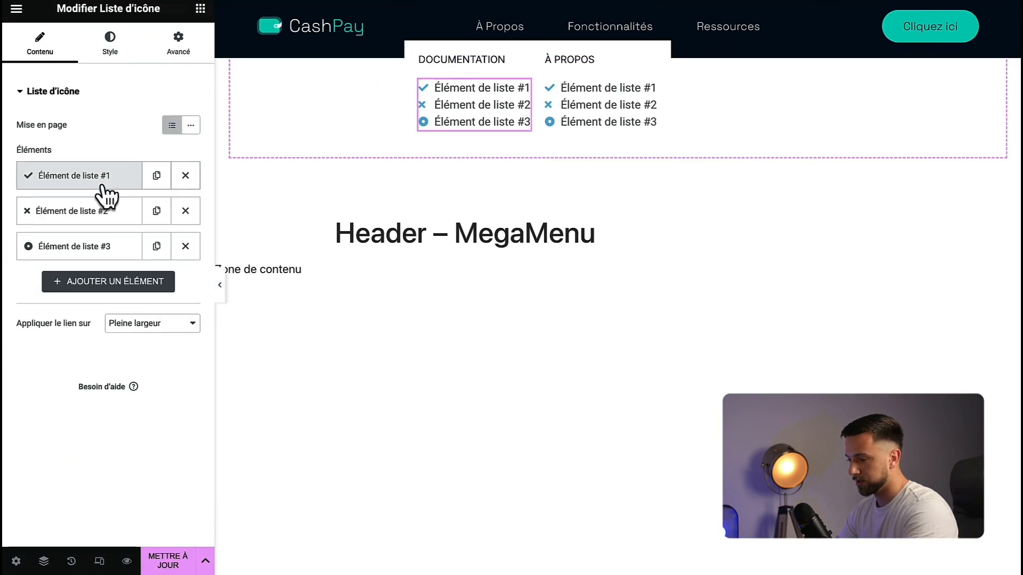
left_click(25, 176)
type("À PROPOS")
key("ctrl+z")
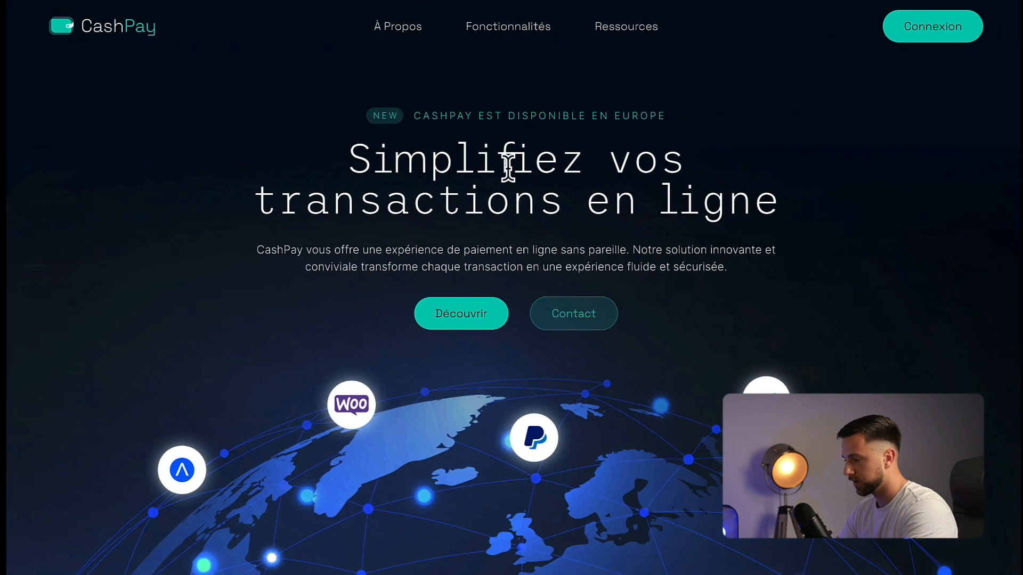
- Copy the four Documentation link names from the reference site's Ressources dropdown and rename the icon list's first item "Support"
mouse_move(620, 32)
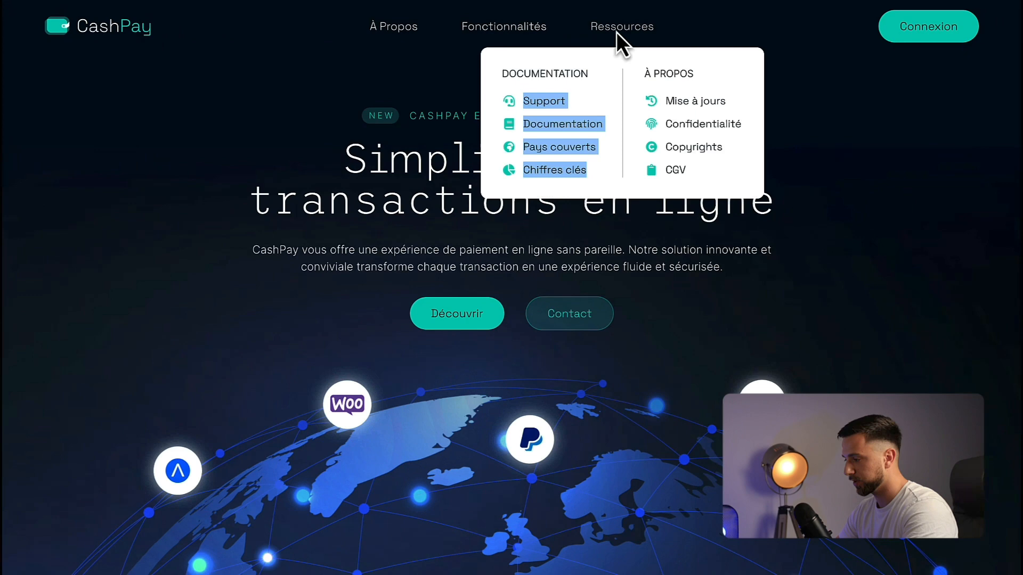
right_click(547, 109)
left_click(566, 144)
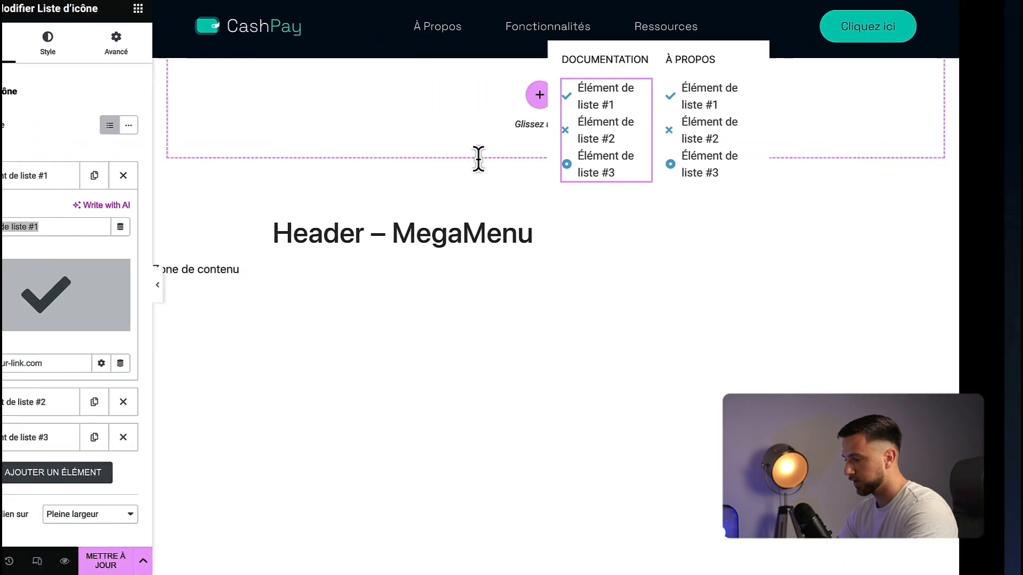
left_click(33, 173)
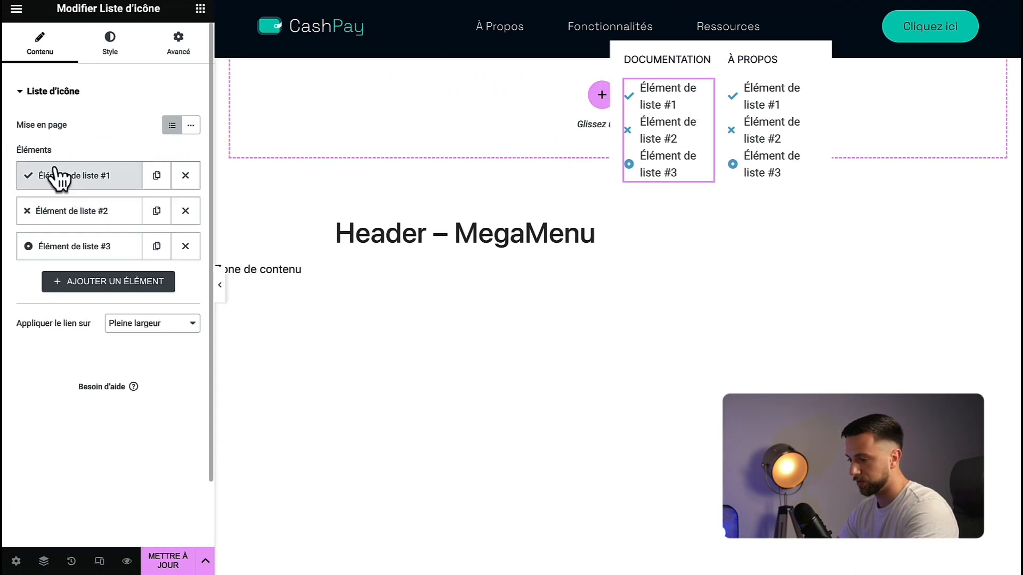
left_click(96, 182)
left_click(108, 226)
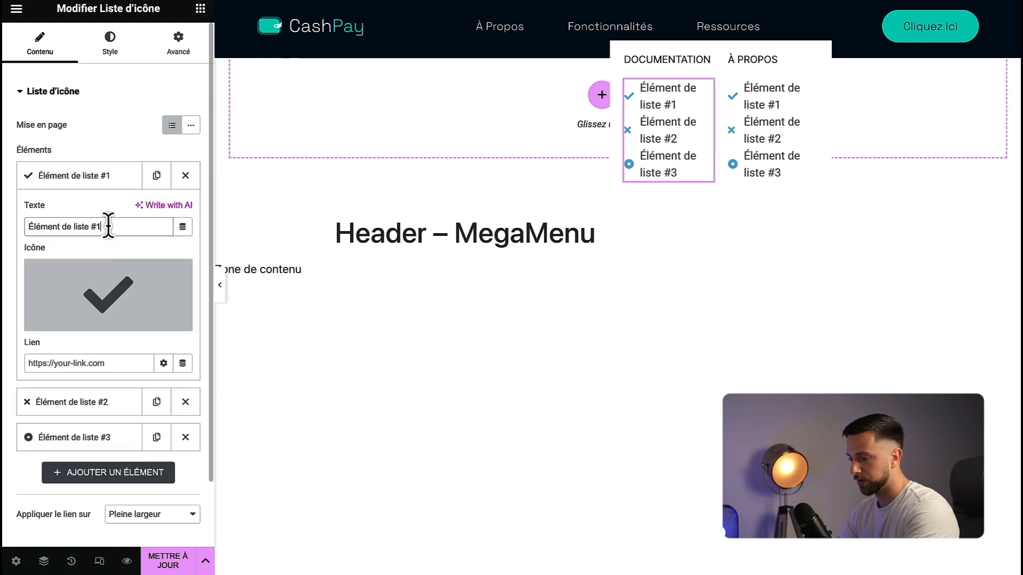
key("super+a")
key("super+v")
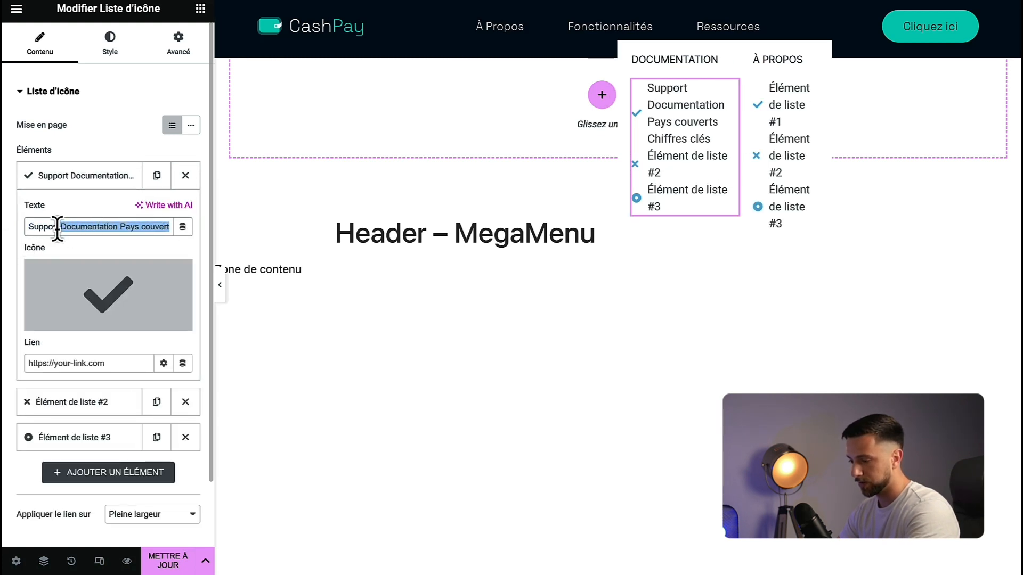
key("BackSpace")
left_click(75, 179)
- Rename the second item of the Documentation icon list "Documentation", trimming the rest of the copied text
left_click(77, 213)
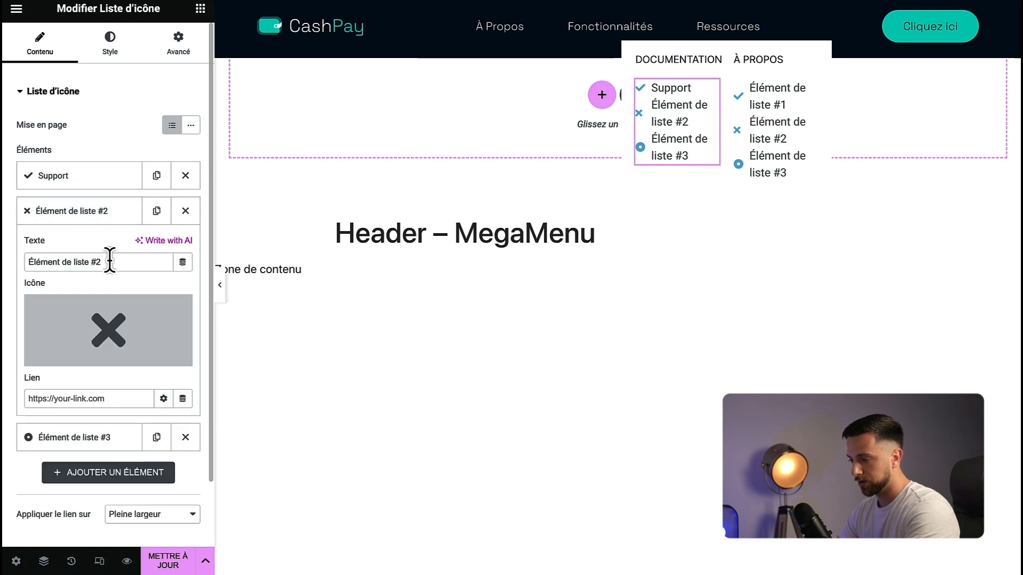
type("Documentation Pays couverts Chiffres clés")
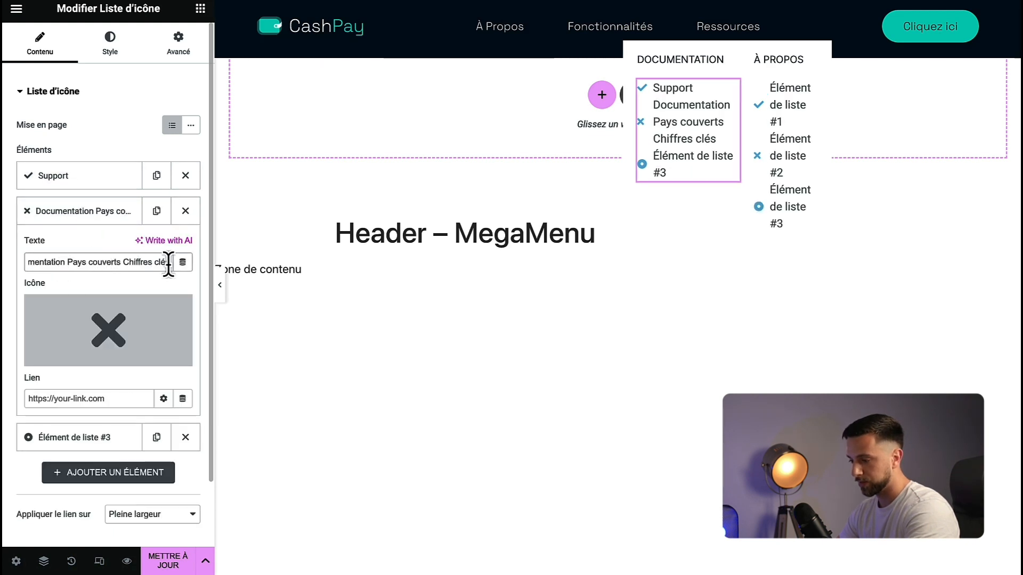
key("BackSpace")
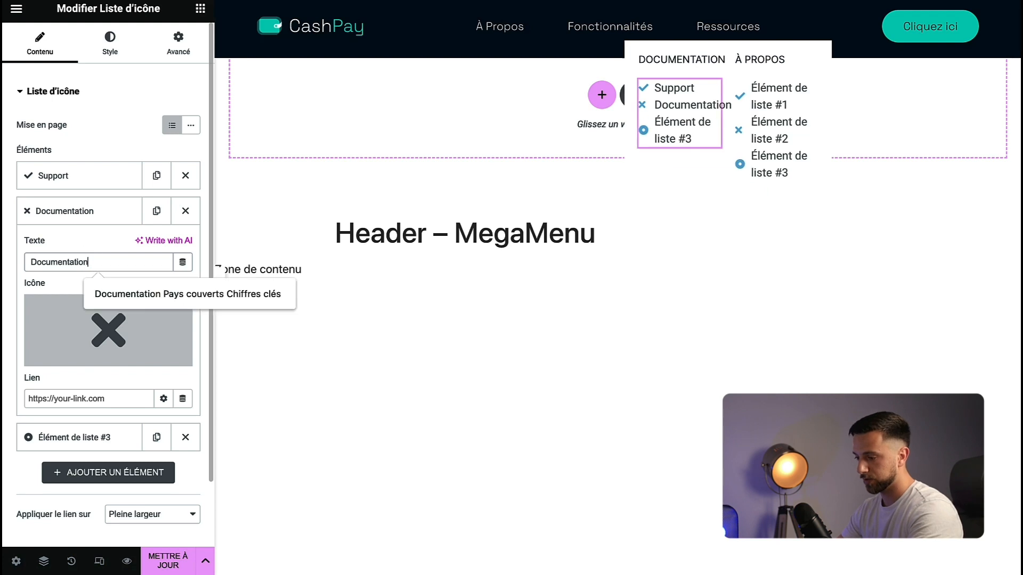
left_click(75, 214)
- Rename the third item of the Documentation icon list "Pays couverts", keeping only those words of the copied text
left_click(78, 246)
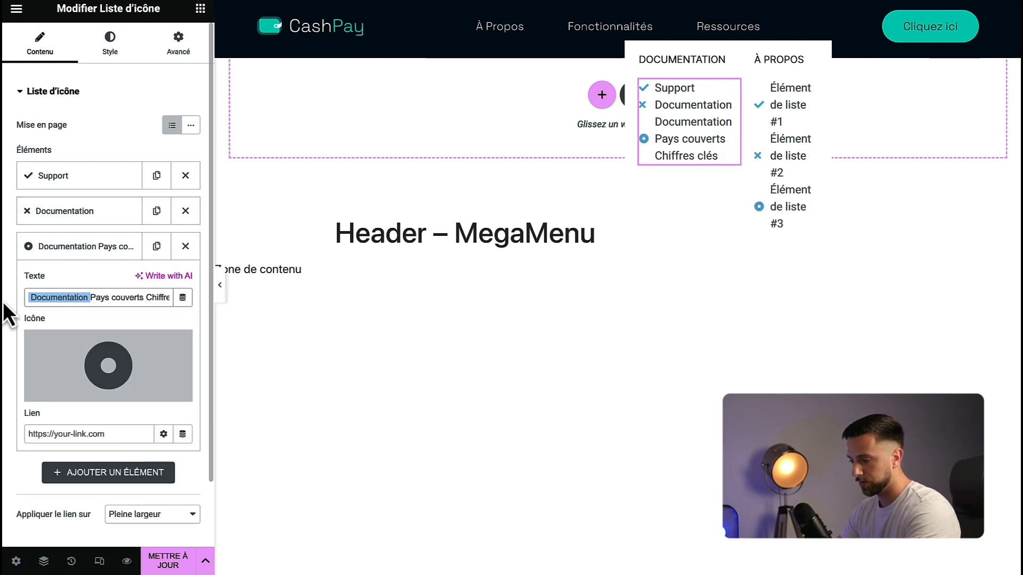
key("BackSpace")
left_click_drag(122, 297, 134, 298)
key("BackSpace")
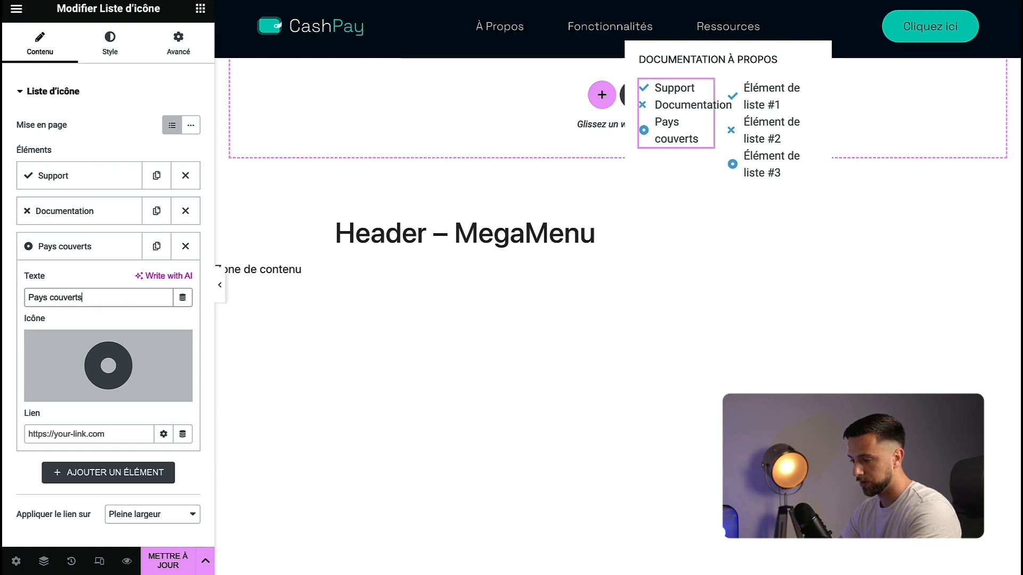
left_click(105, 254)
- Add a fourth item named "Chiffres clés" to the Documentation icon list
left_click(102, 288)
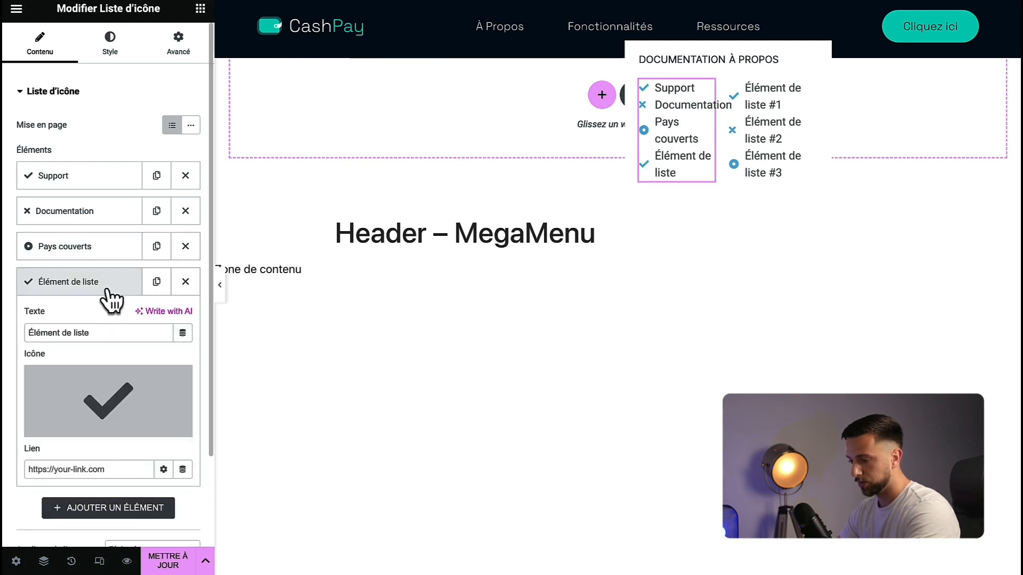
left_click(101, 288)
left_click(82, 282)
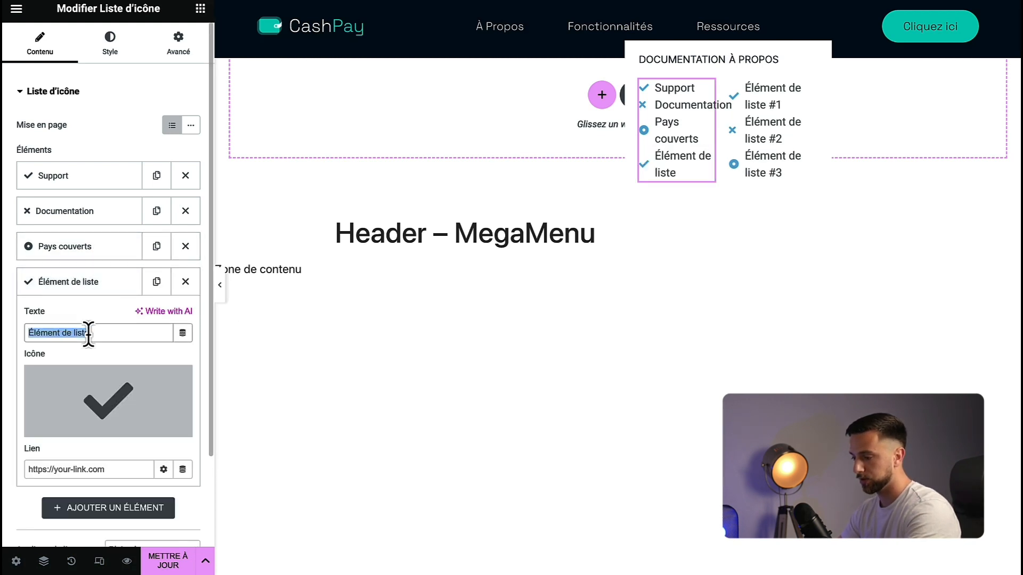
type("Documentation Pays couverts Chiffres clés")
left_click_drag(125, 334, 6, 336)
key("BackSpace")
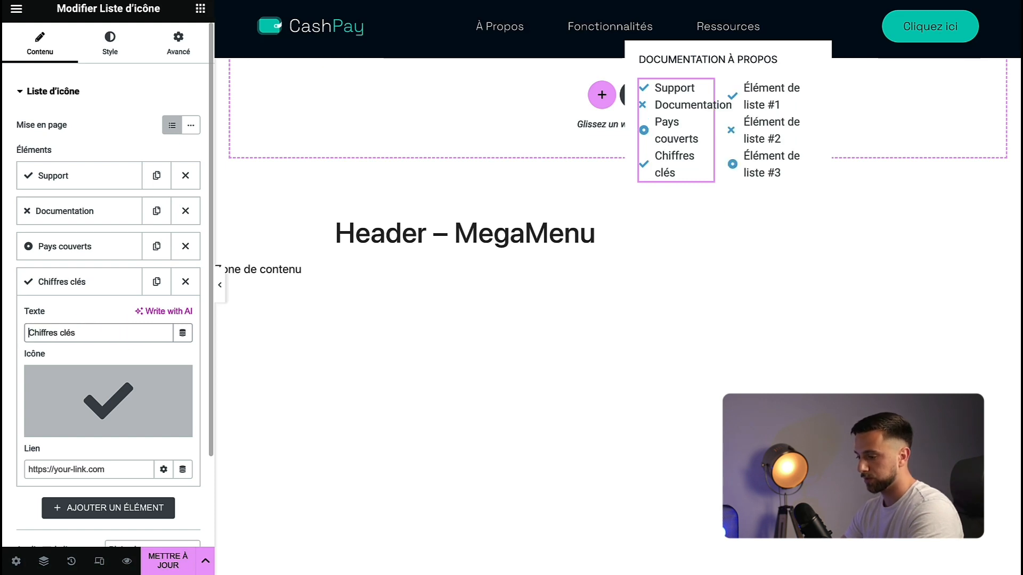
left_click(87, 283)
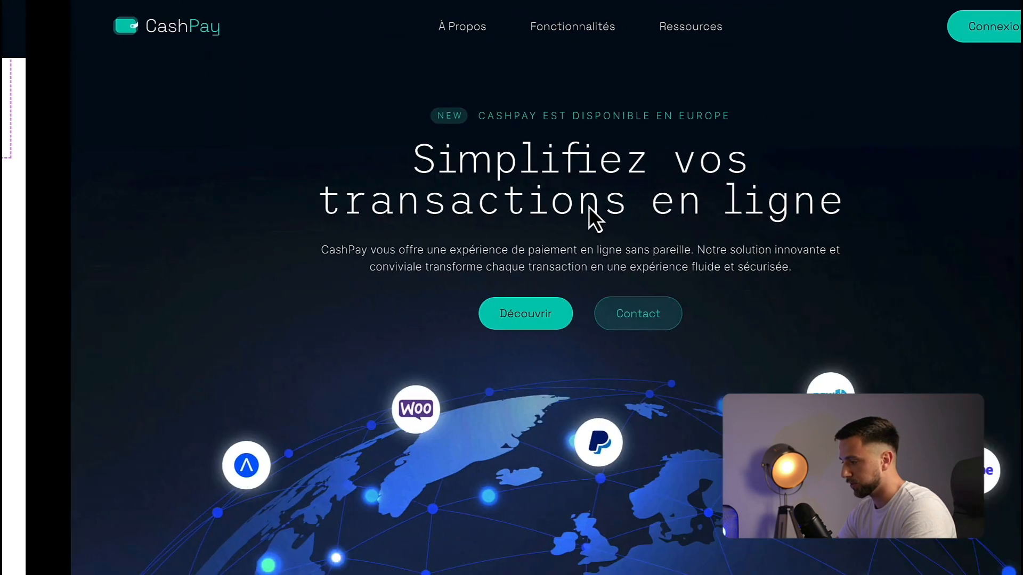
- Check the reference dropdown's icons and set the Support item's icon to Headset, found by searching "head"
mouse_move(628, 33)
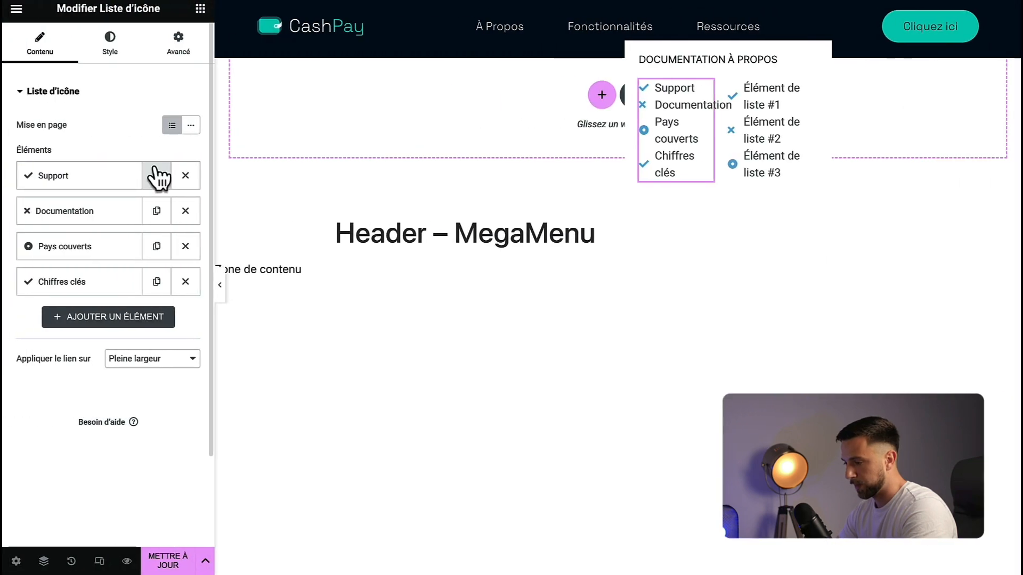
left_click(71, 180)
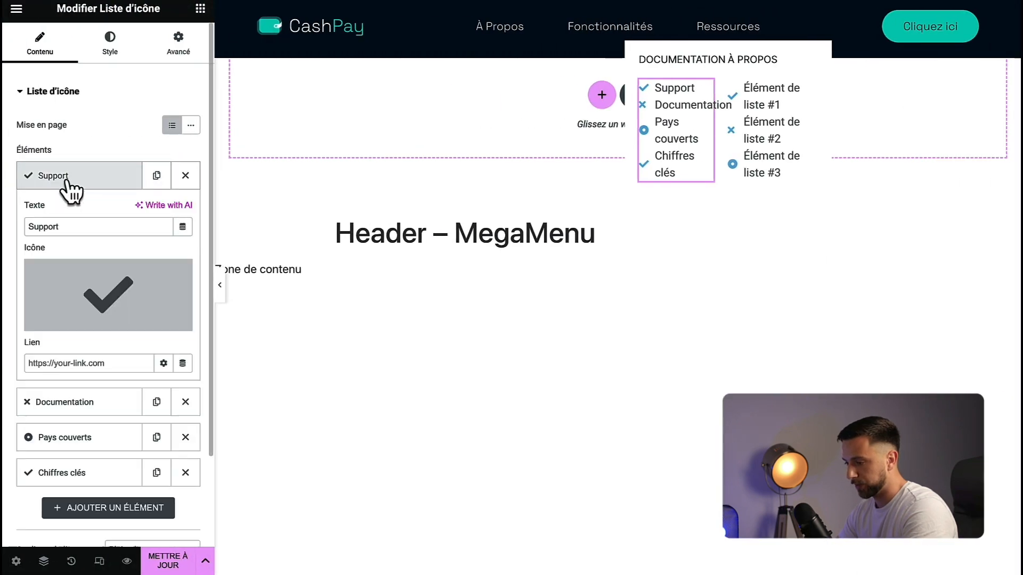
left_click(78, 277)
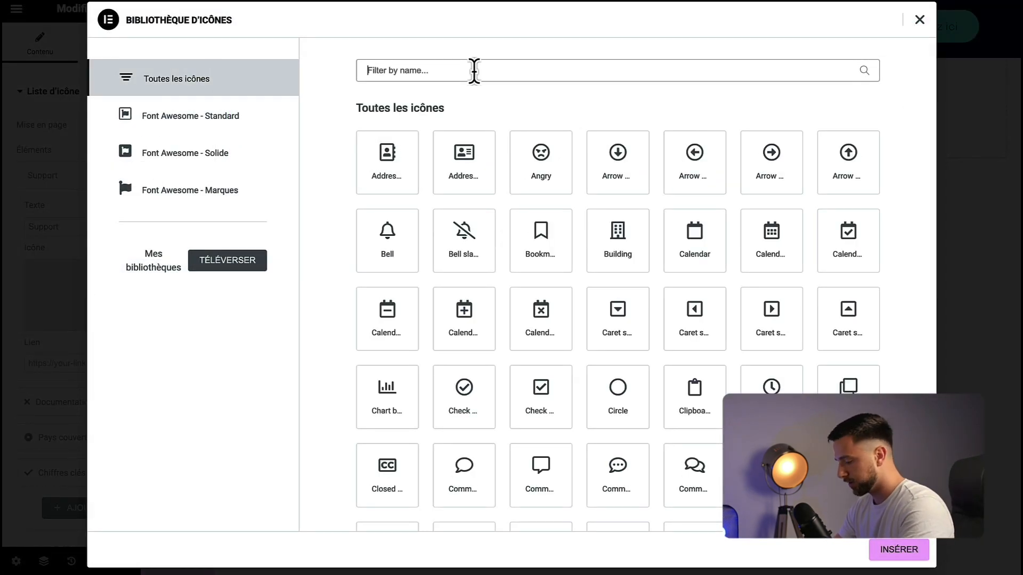
left_click(474, 70)
type("h")
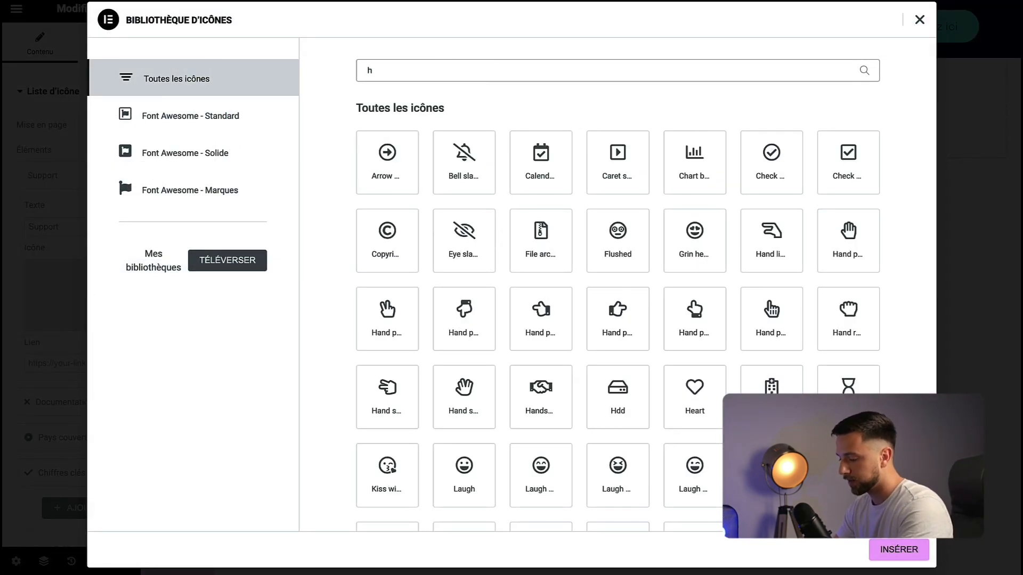
type("ead")
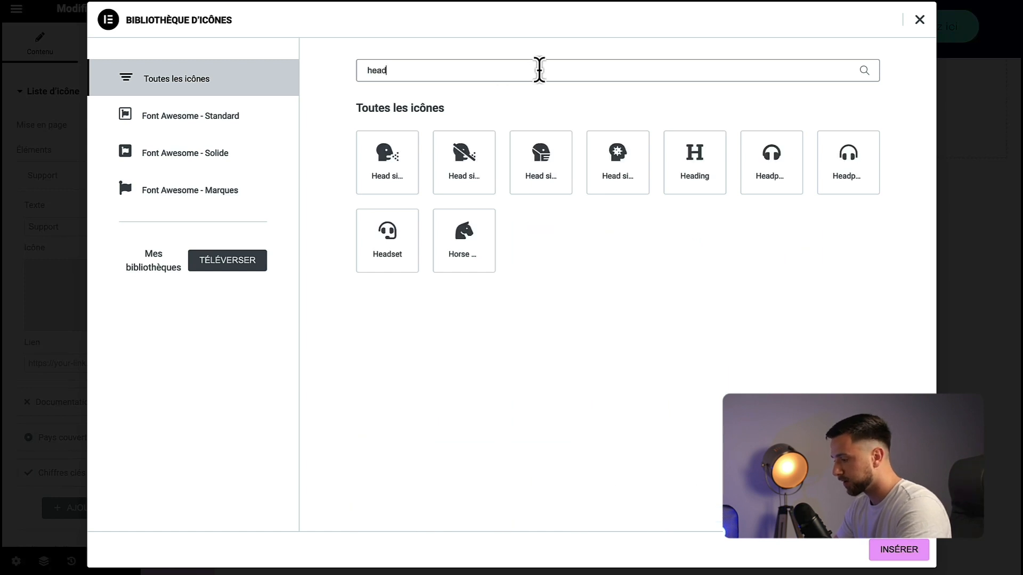
left_click(388, 259)
left_click(899, 551)
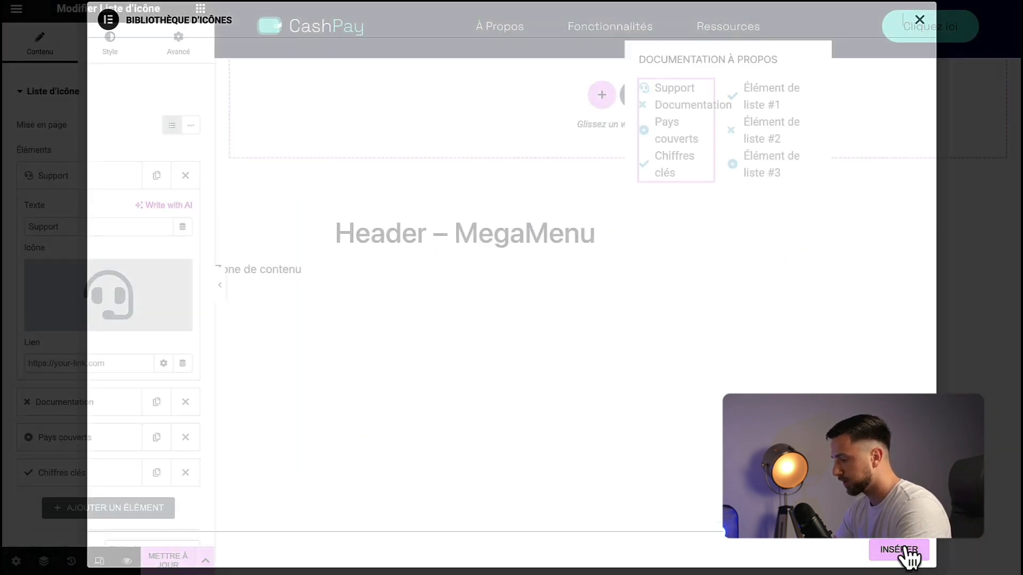
left_click(68, 181)
- Set the Documentation item's icon to Book, found by searching "Book" in the icon library
left_click(96, 219)
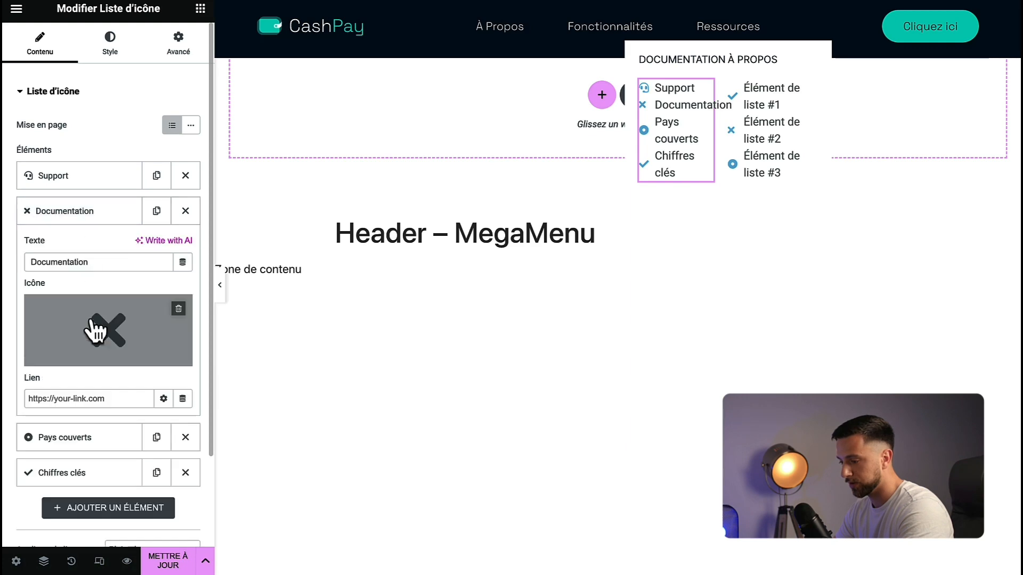
left_click(95, 327)
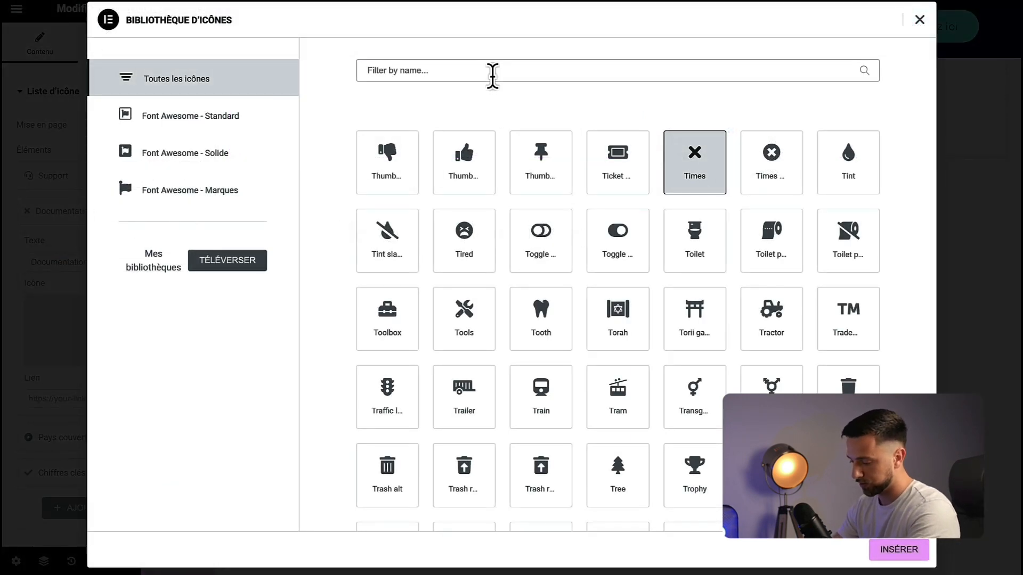
left_click(493, 72)
type("Book")
left_click(617, 182)
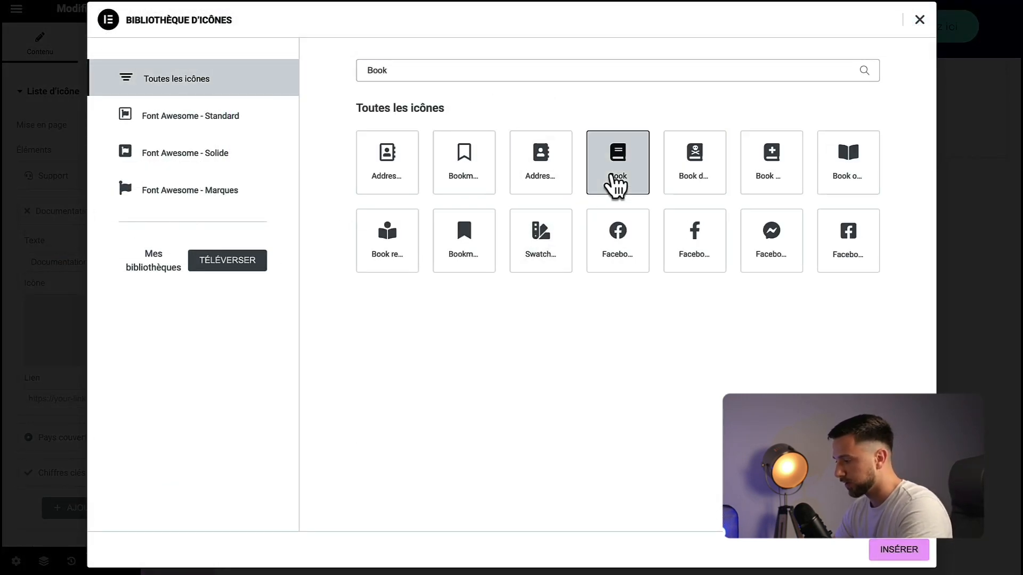
left_click(883, 543)
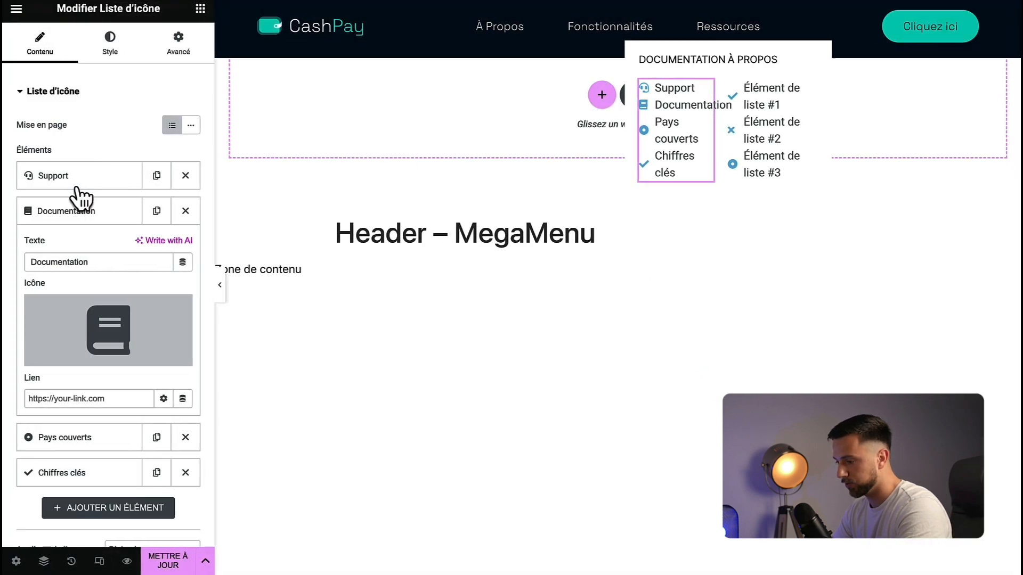
left_click(80, 219)
- Set the Pays couverts item's icon to the solid globe showing Africa, found by searching "gl"
left_click(80, 251)
left_click(106, 362)
type("gl")
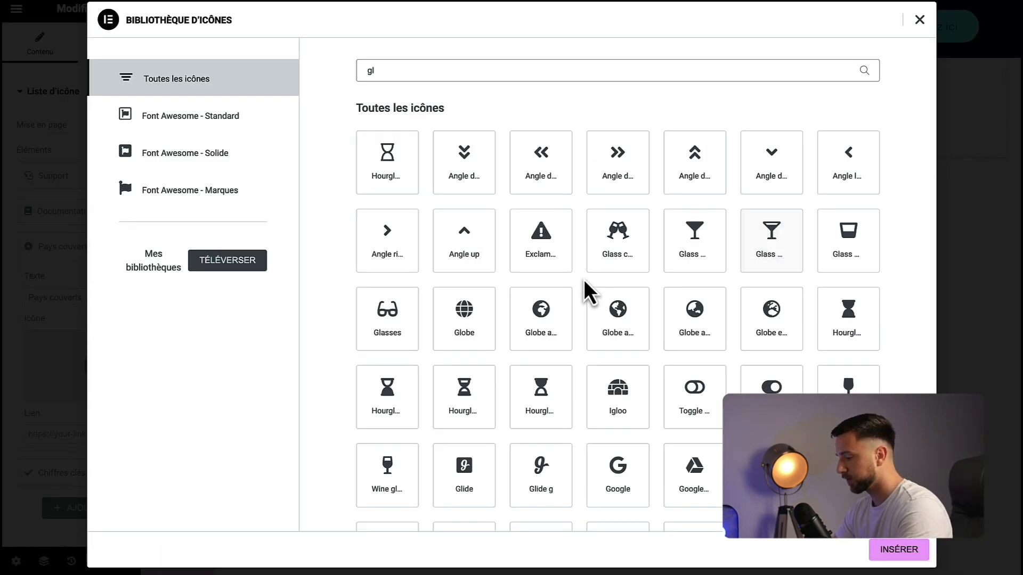
left_click(554, 319)
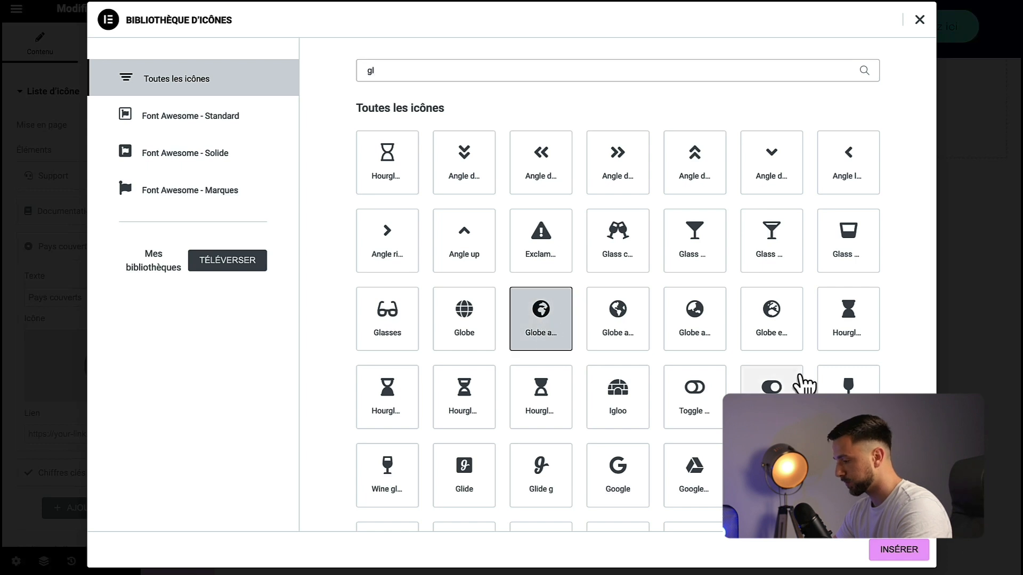
left_click(887, 549)
left_click(82, 246)
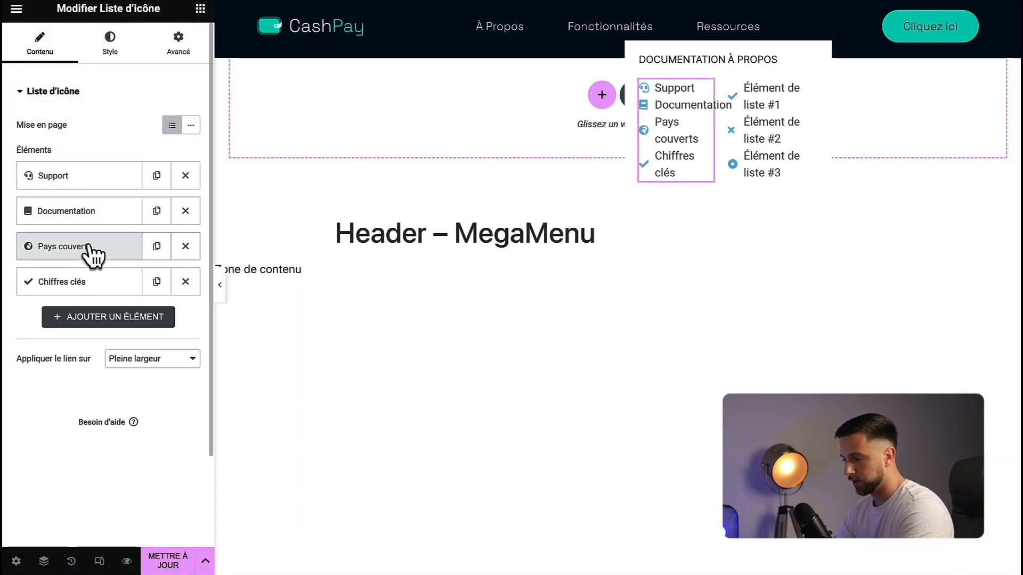
- Set the Chiffres clés item's icon to Chart pie, found by searching "char" in the icon library
left_click(92, 282)
left_click(96, 384)
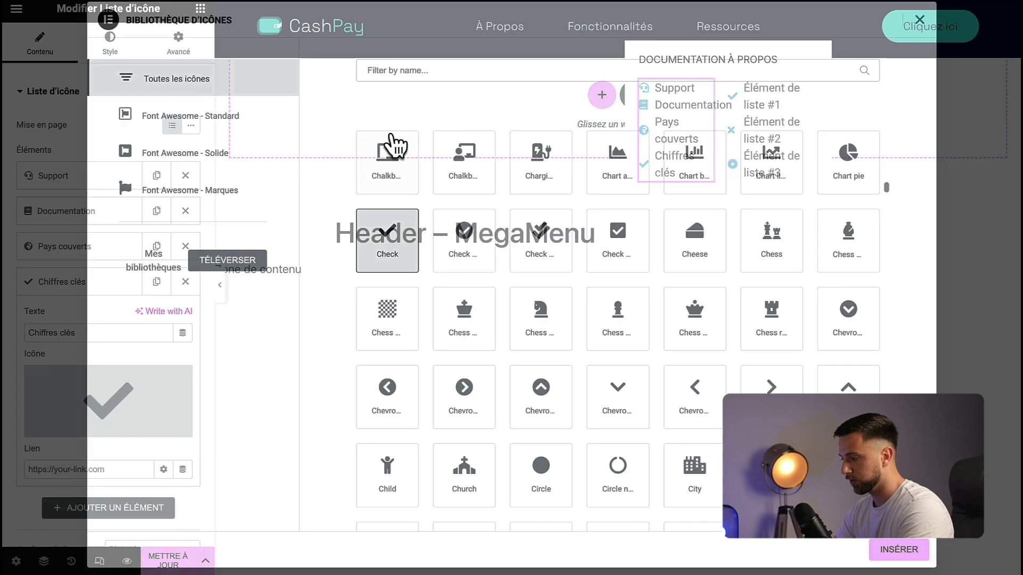
left_click(450, 75)
type("qhar")
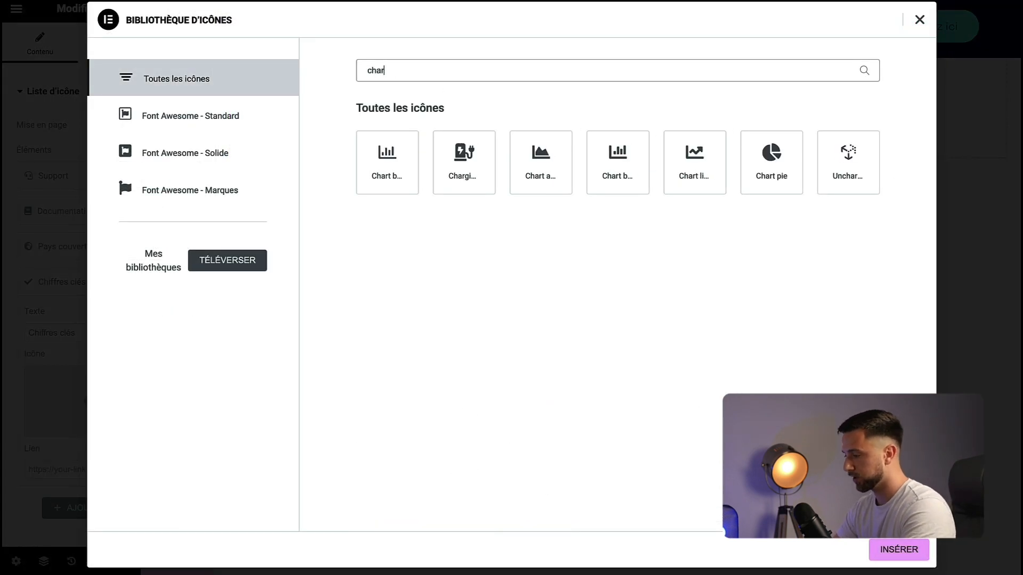
left_click(772, 160)
left_click(907, 555)
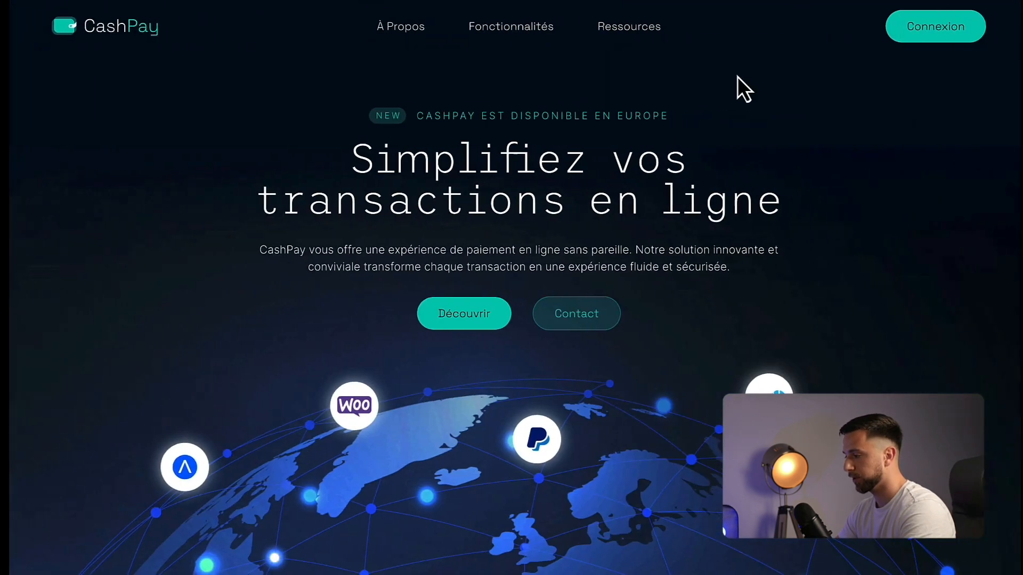
- Copy the À Propos link names, Mise à jours through CGV, from the reference site's Ressources dropdown
mouse_move(619, 26)
left_click_drag(695, 175, 731, 168)
key("ctrl+c")
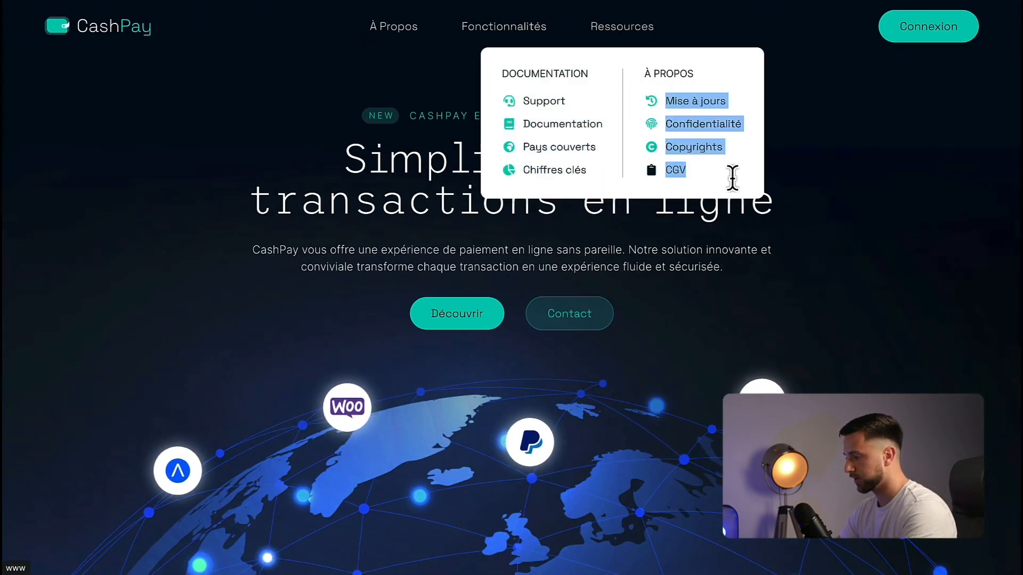
right_click(671, 126)
left_click(654, 161)
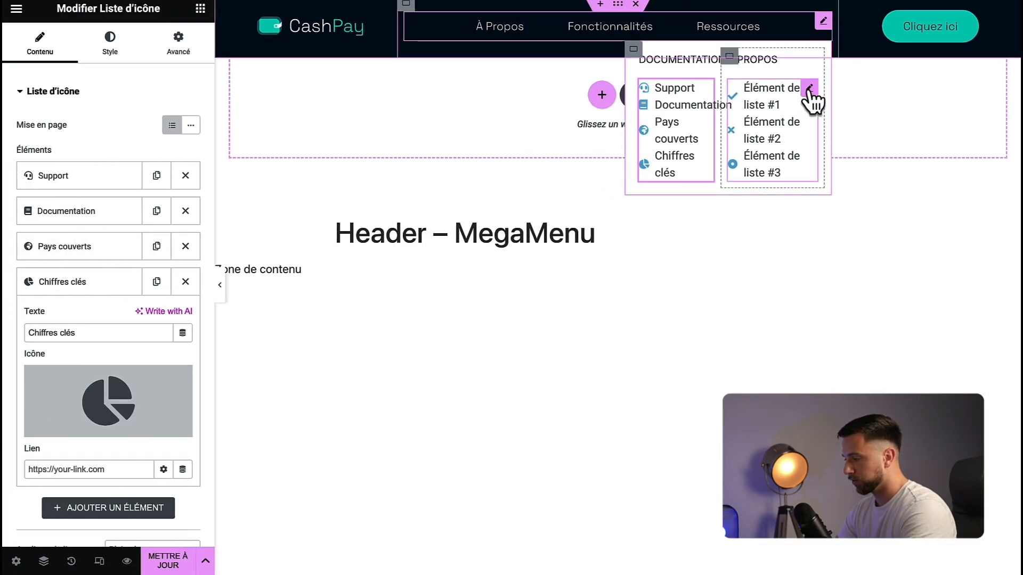
- Name the first item of the À Propos icon list "Mise à jours", trimming the rest of the pasted text
left_click(810, 89)
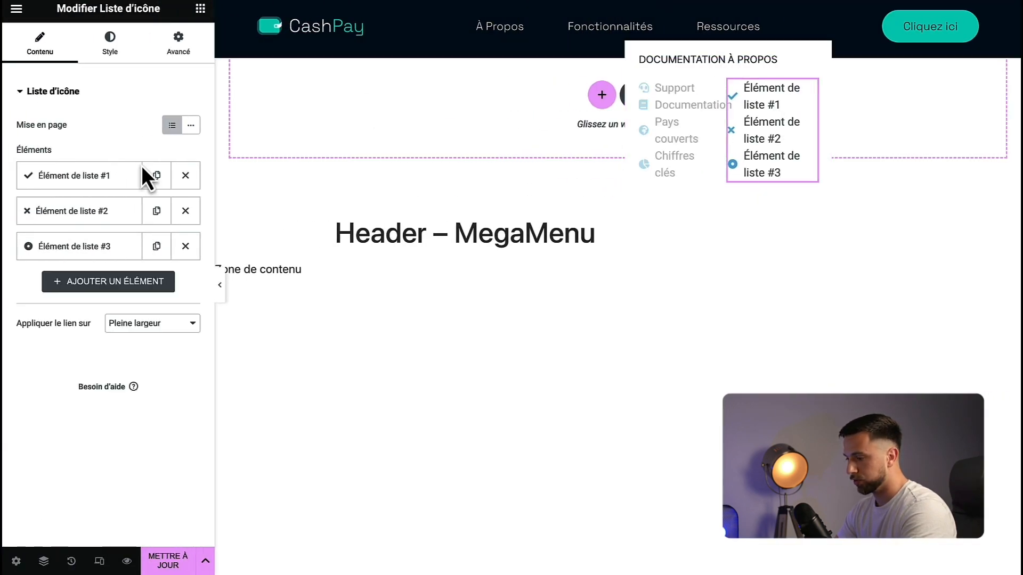
left_click(80, 175)
key("ctrl+v")
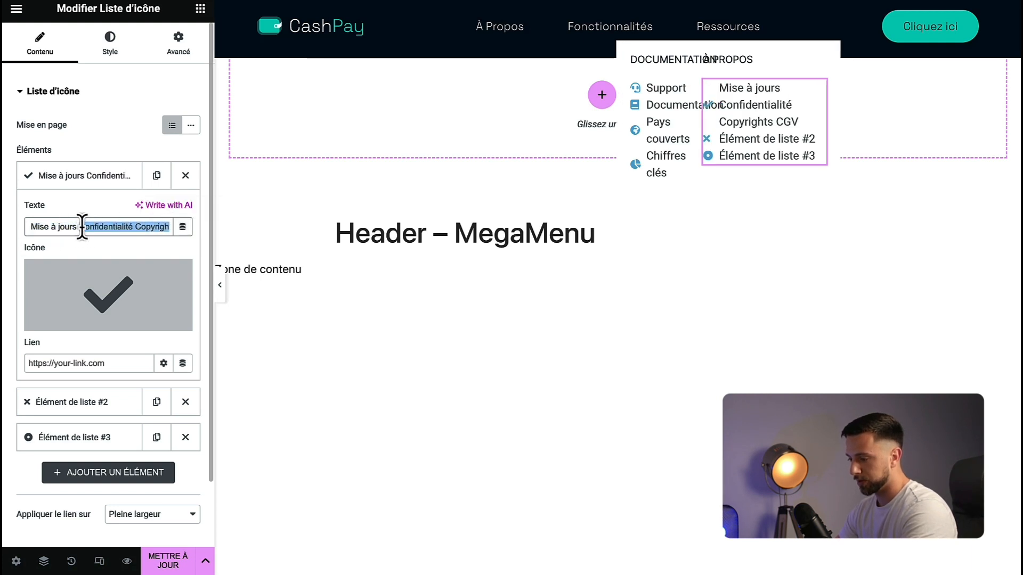
key("BackSpace")
left_click(64, 181)
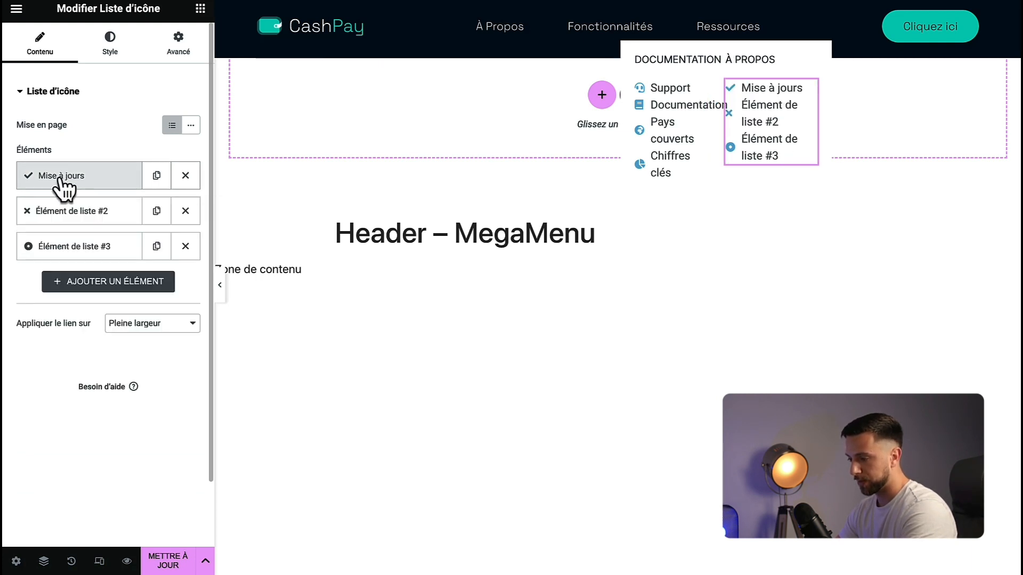
- Rename the second item of the À Propos icon list as "Confidentialité"
left_click(79, 211)
type("Confidentialité Copyrights CGV")
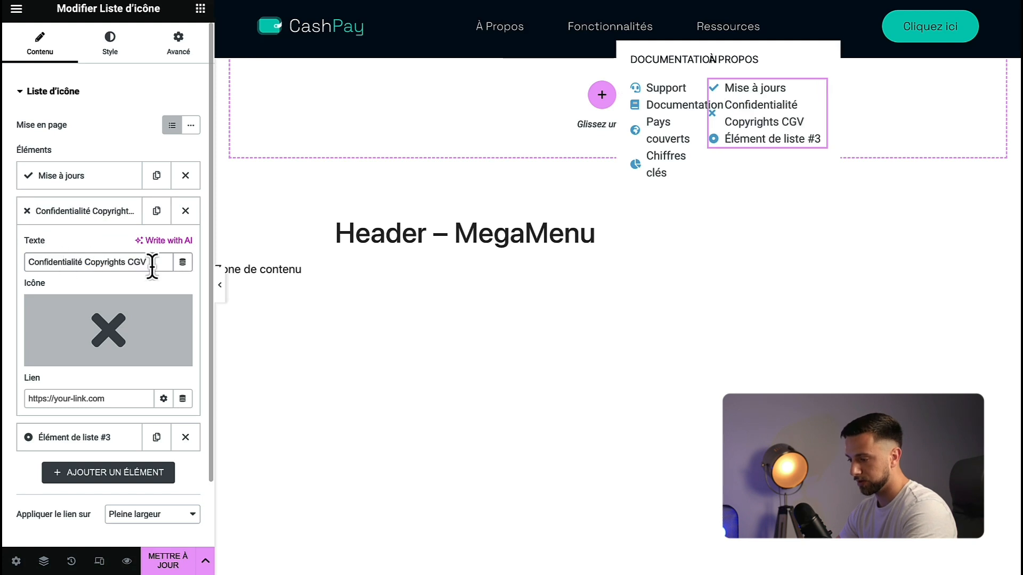
key("BackSpace")
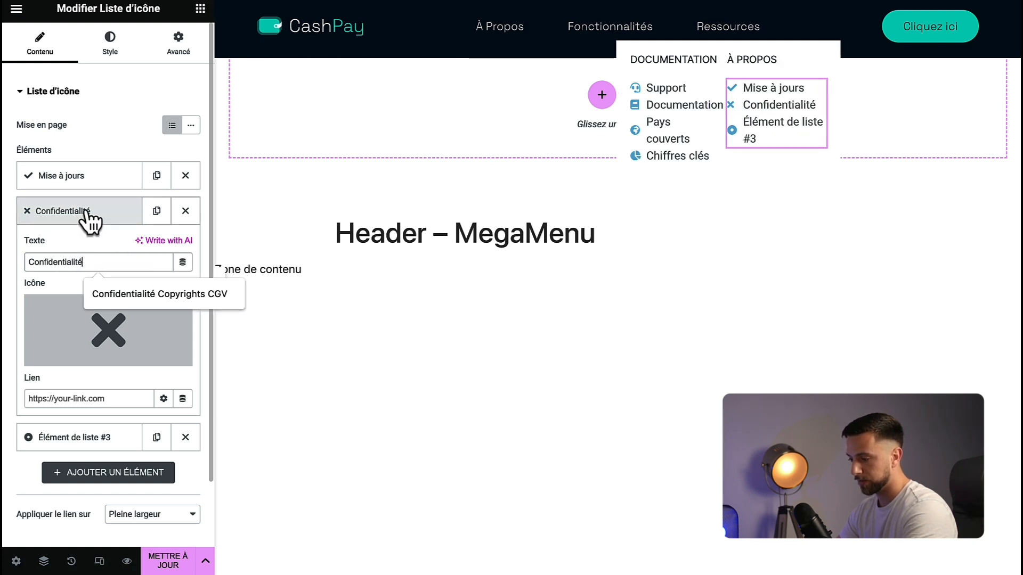
left_click(85, 211)
- Rename the third item of the À Propos icon list as "Copyrights"
left_click(83, 248)
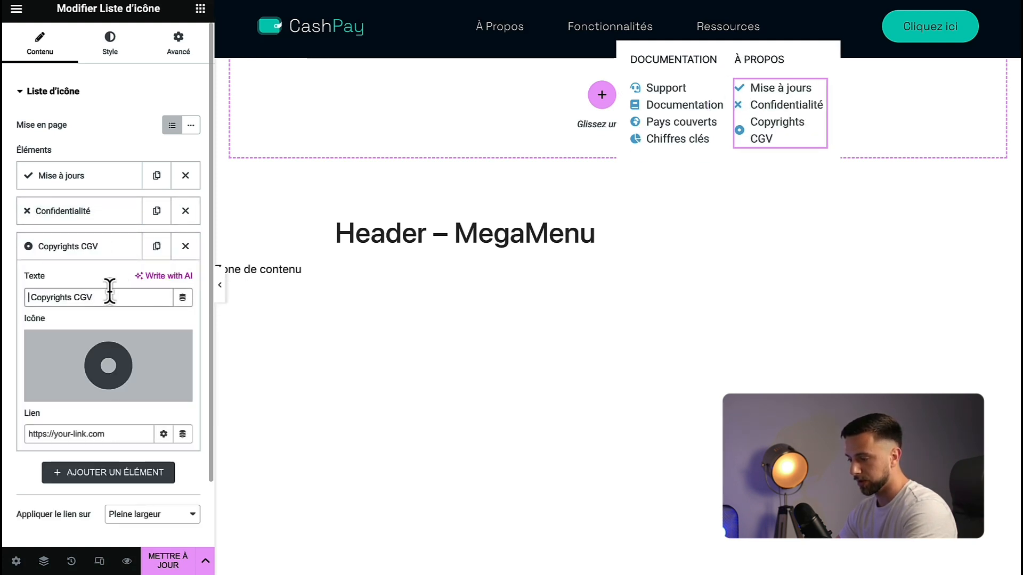
key("BackSpace")
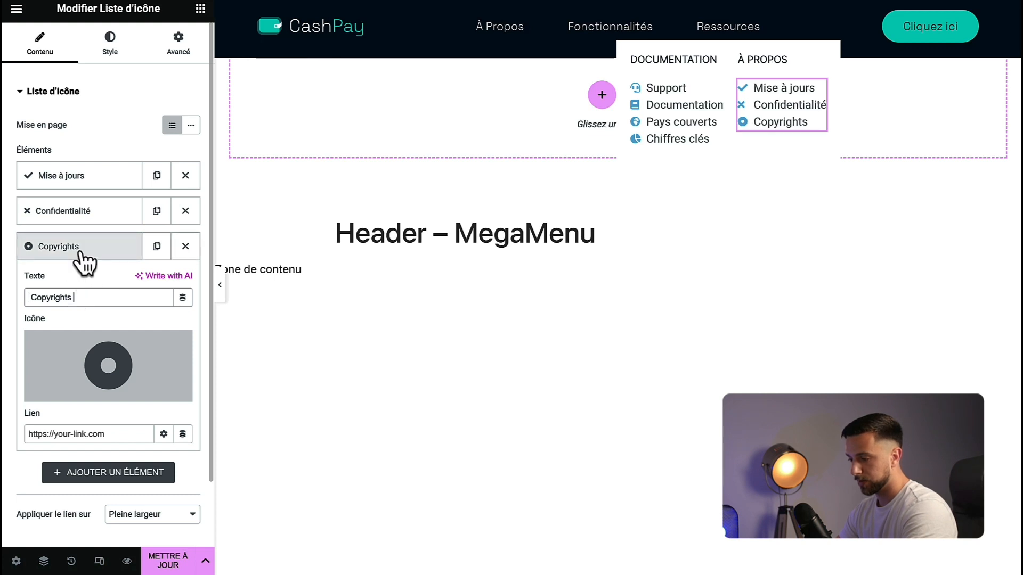
left_click(81, 247)
- Add a fourth item to the À Propos icon list and name it "CGV"
left_click(87, 283)
triple_click(93, 335)
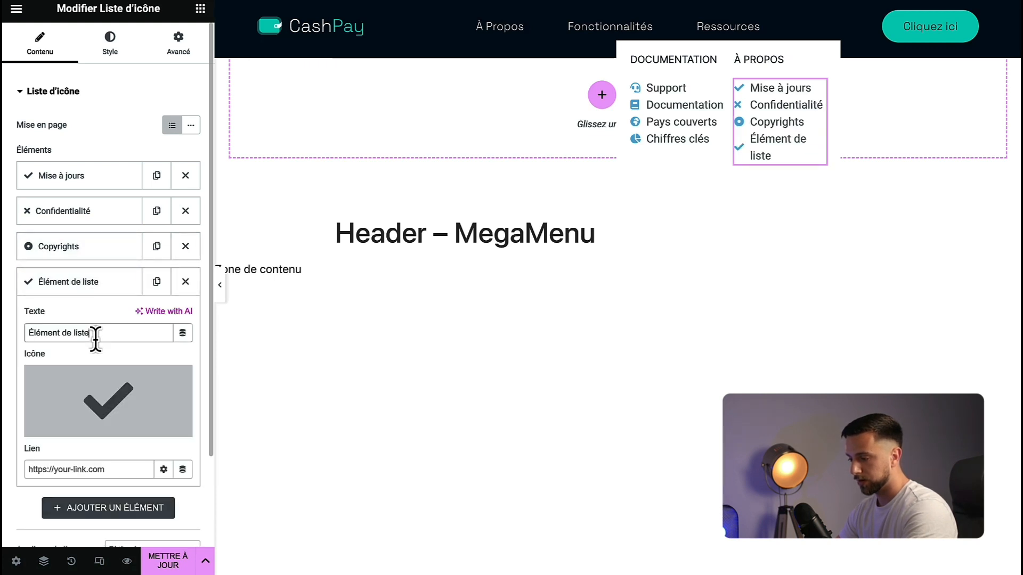
type("CGV")
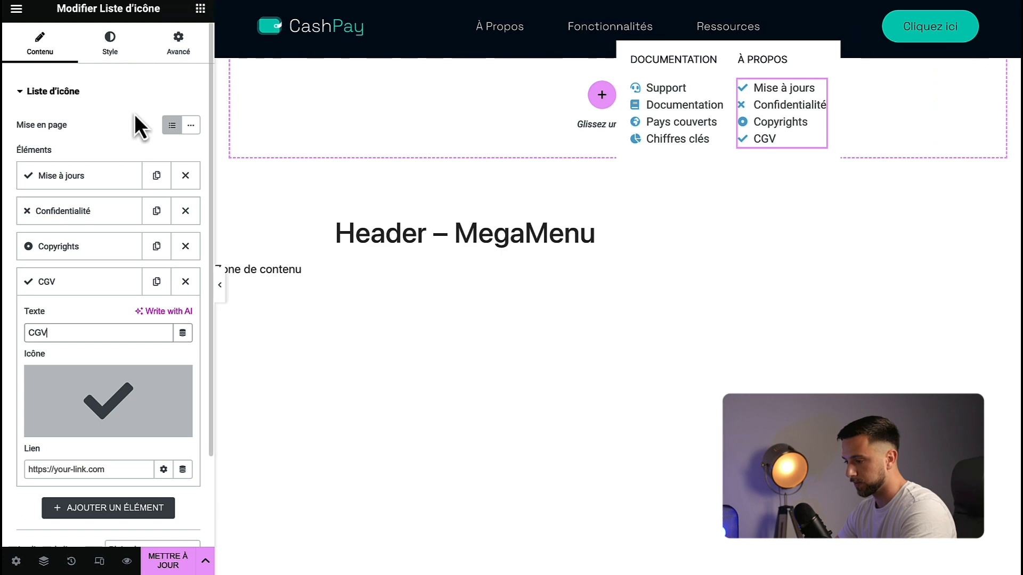
- Set the Mise à jours item's icon to Undo, found by searching "und" in the icon library
left_click(85, 176)
left_click(192, 285)
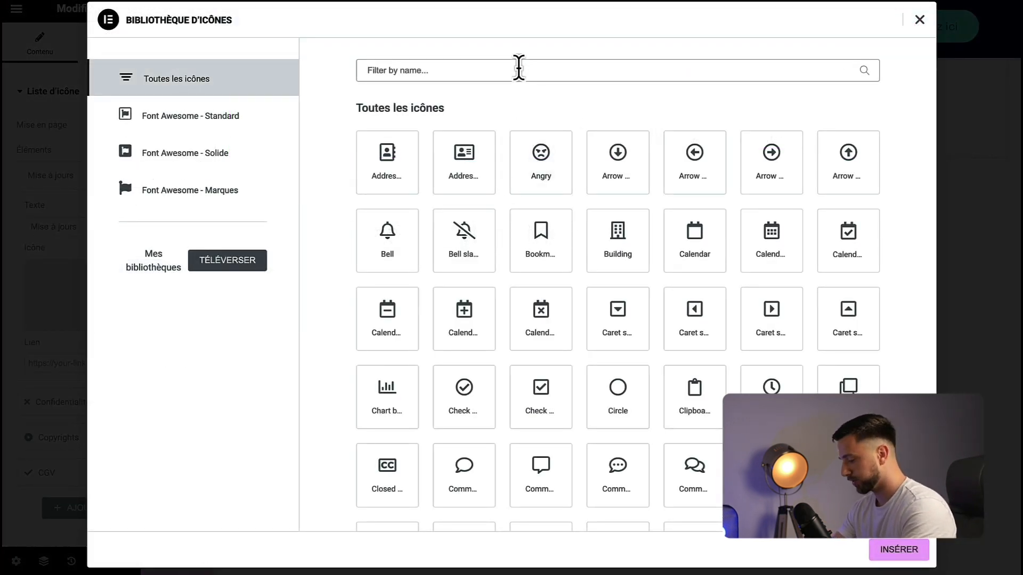
left_click(518, 67)
type("und")
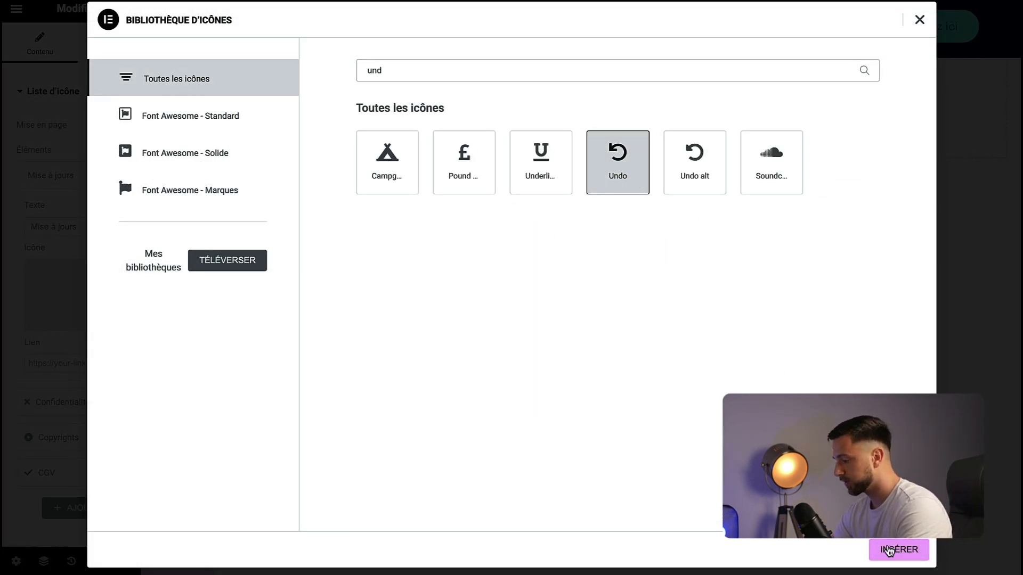
left_click(889, 551)
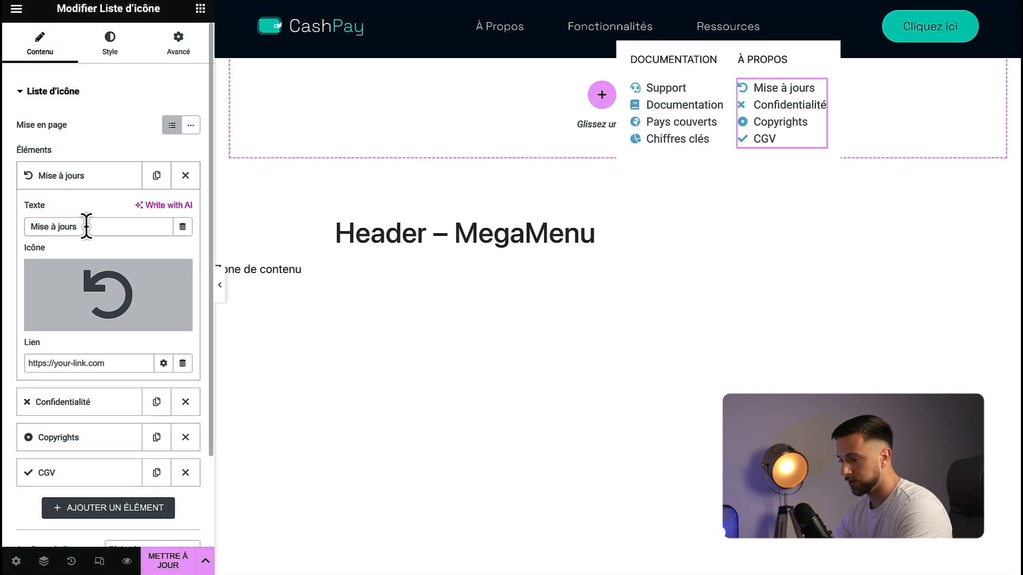
left_click(86, 175)
- Set the Confidentialité item's icon to the fingerprint, found by searching "fing" in the icon library
left_click(91, 212)
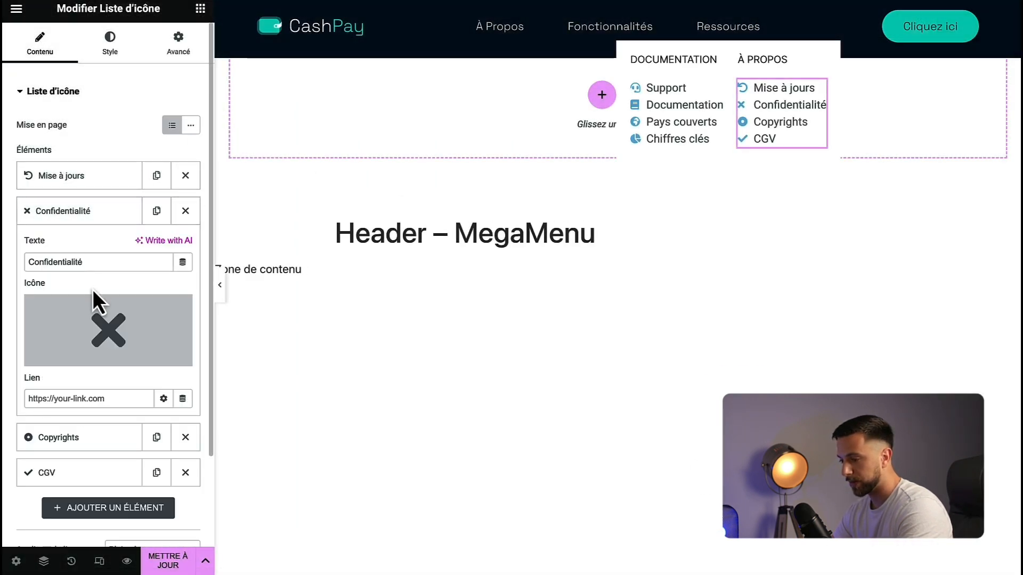
left_click(95, 304)
type("fing")
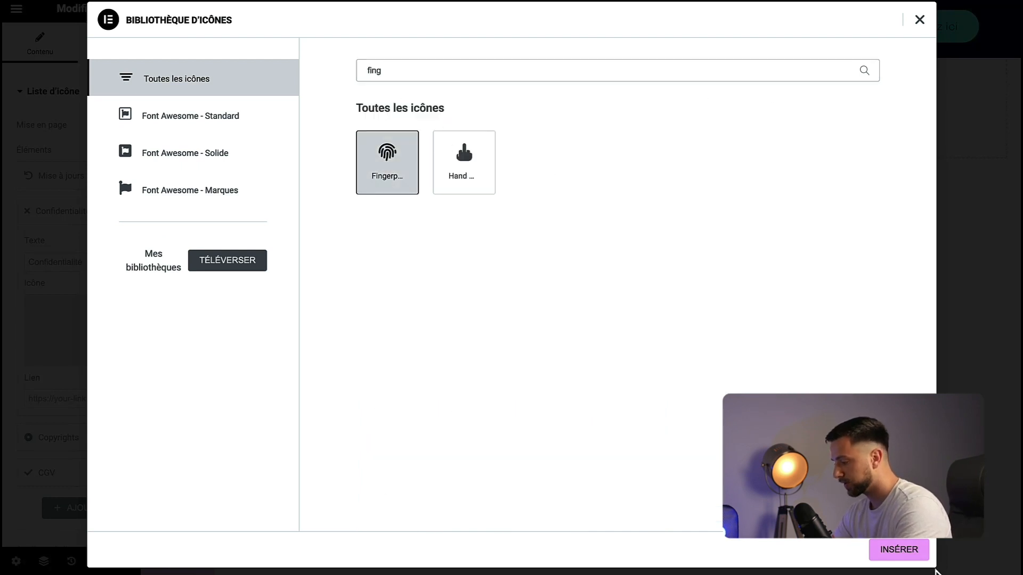
left_click(906, 553)
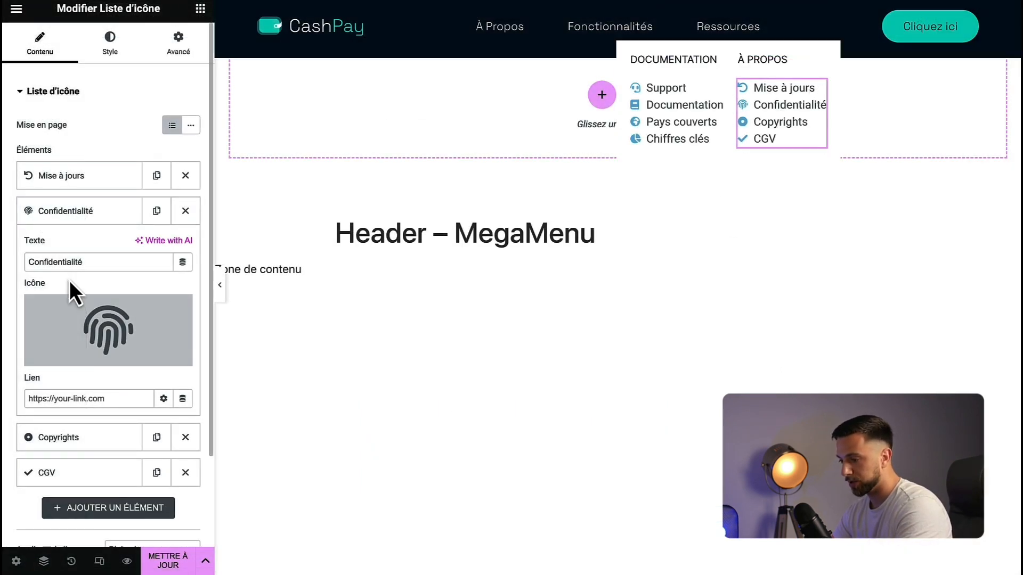
left_click(89, 213)
- Set the Copyrights item's icon to the solid copyright symbol, found by searching "cop" in the icon library
left_click(95, 250)
left_click(94, 355)
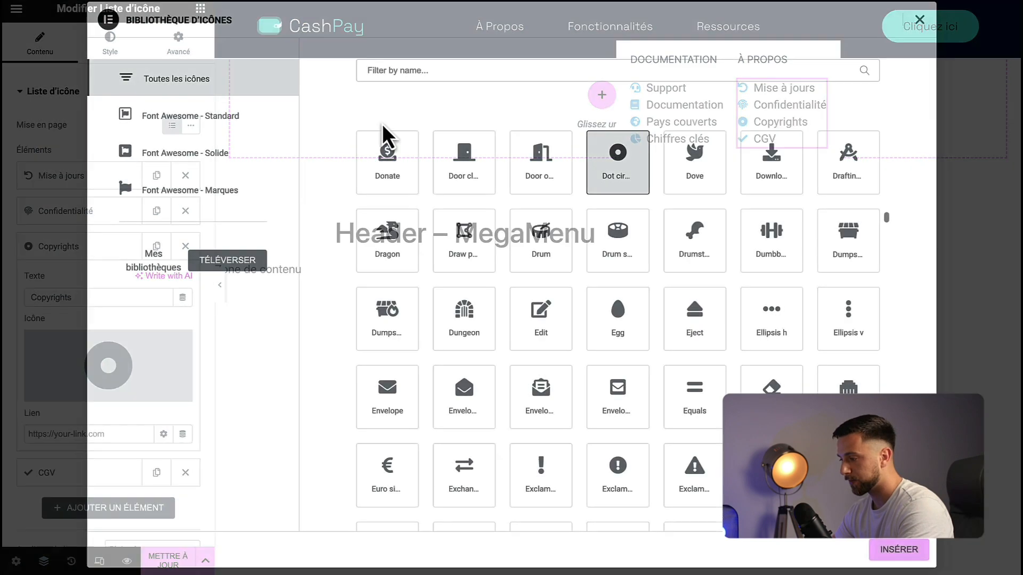
left_click(459, 78)
type("cop")
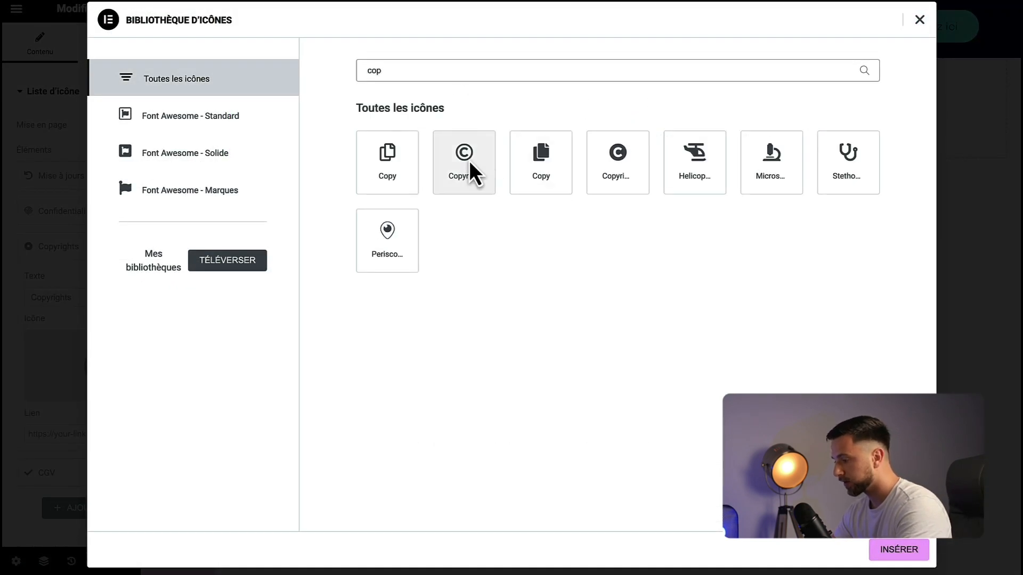
left_click(616, 183)
left_click(884, 553)
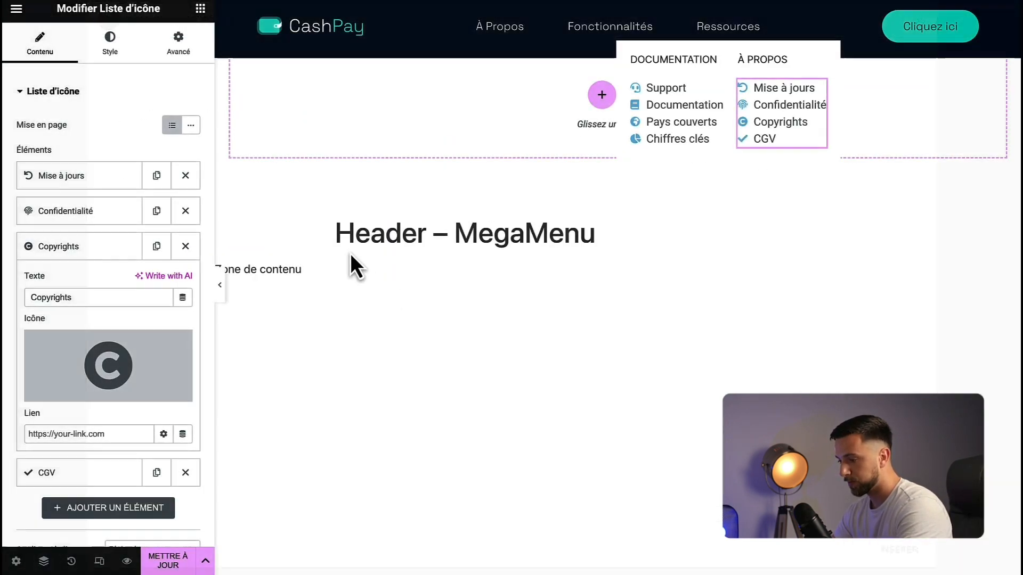
left_click(80, 250)
- Set the CGV item's icon to the solid File alt, found by searching "fil" in the icon library
left_click(79, 281)
left_click(120, 400)
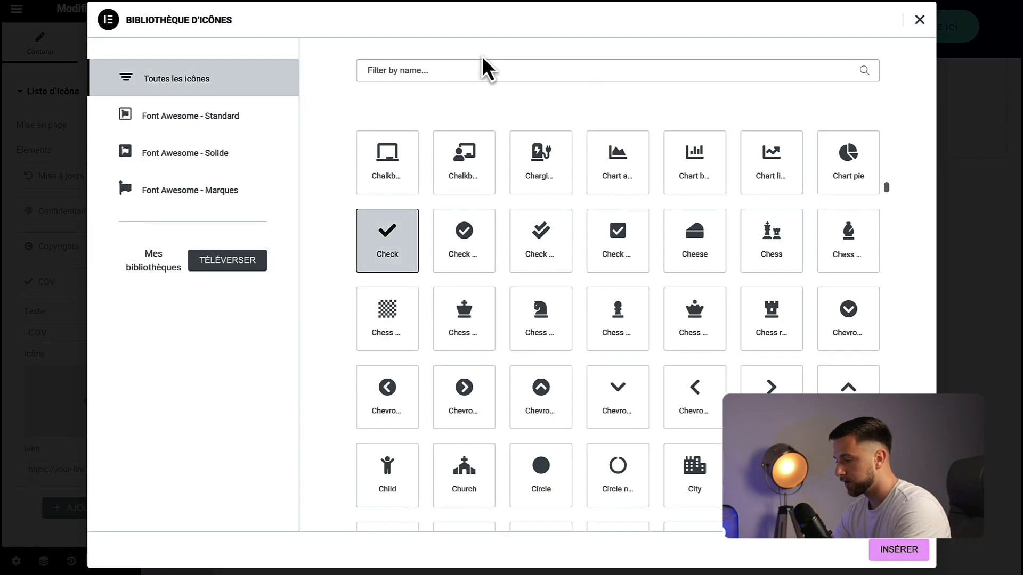
left_click(466, 70)
type("fil")
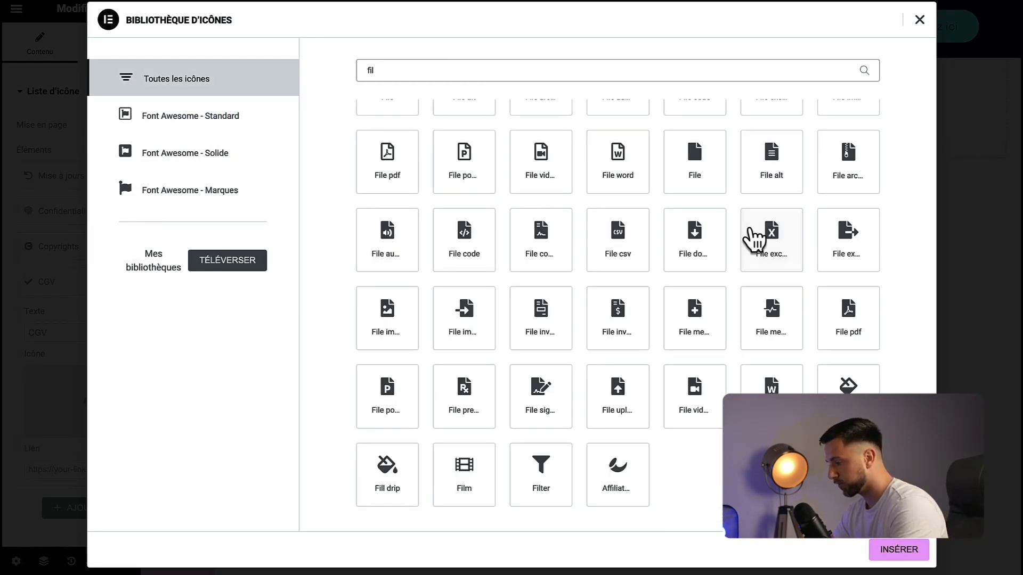
scroll(751, 234, "up", 2)
scroll(756, 213, "down", 1)
left_click(773, 194)
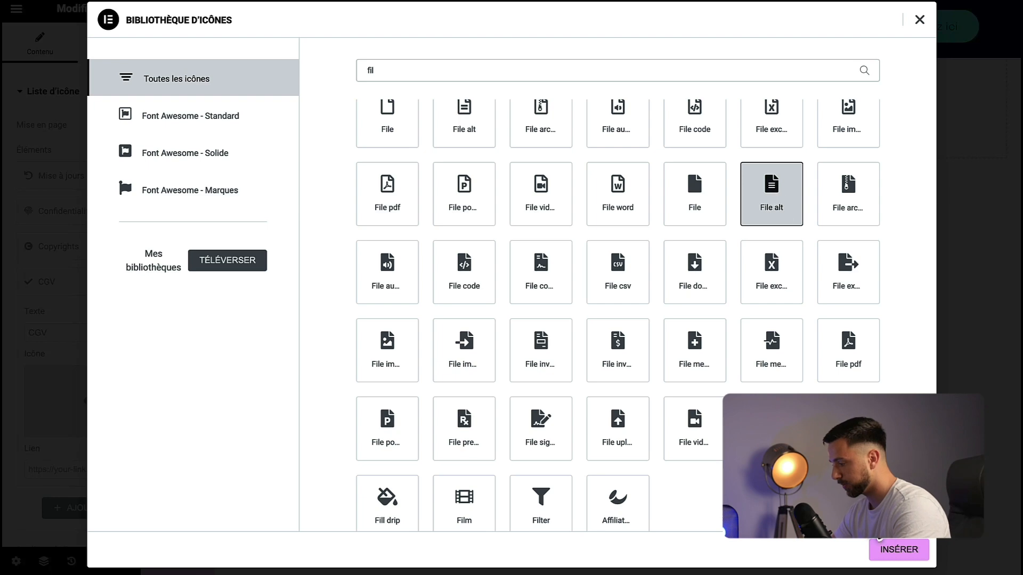
left_click(897, 550)
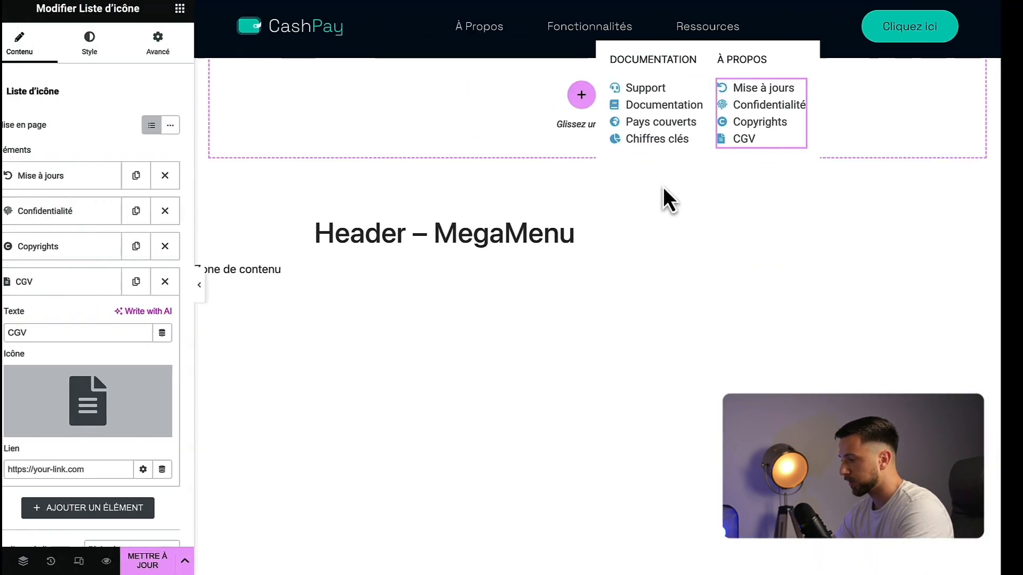
- Give the Ressources dropdown's outer container a border radius of 10 px on all corners
left_click(601, 62)
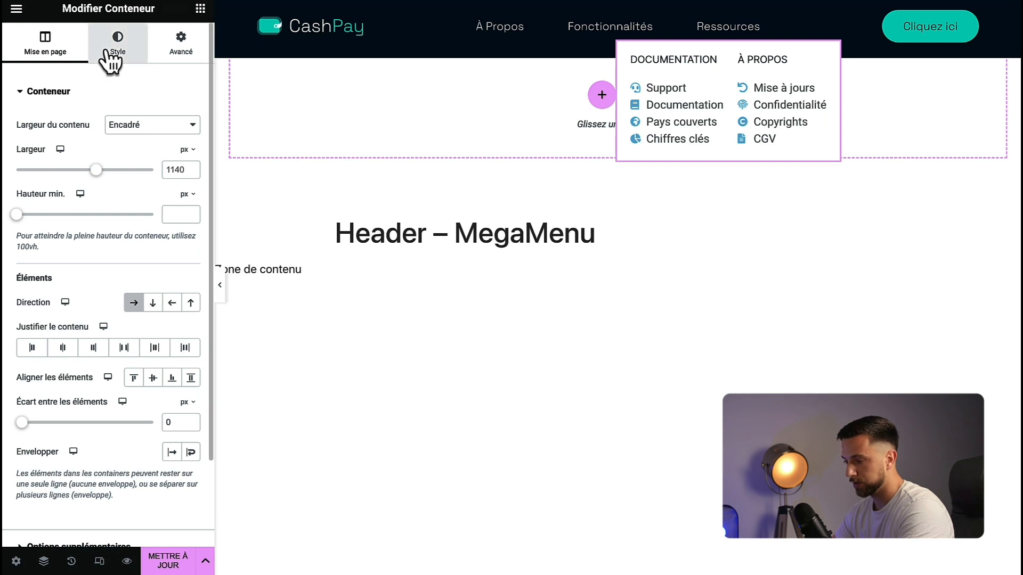
left_click(110, 51)
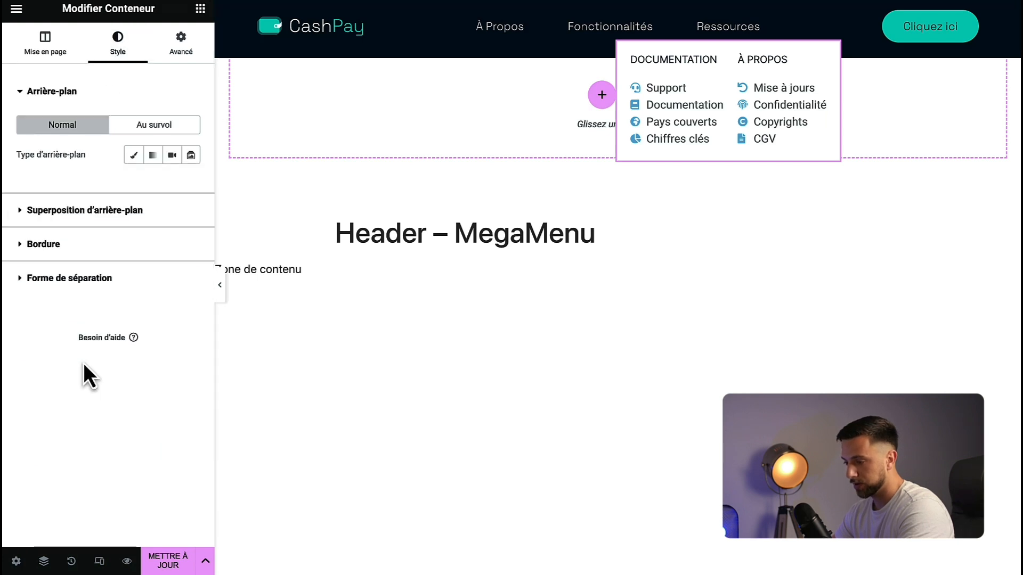
left_click(83, 251)
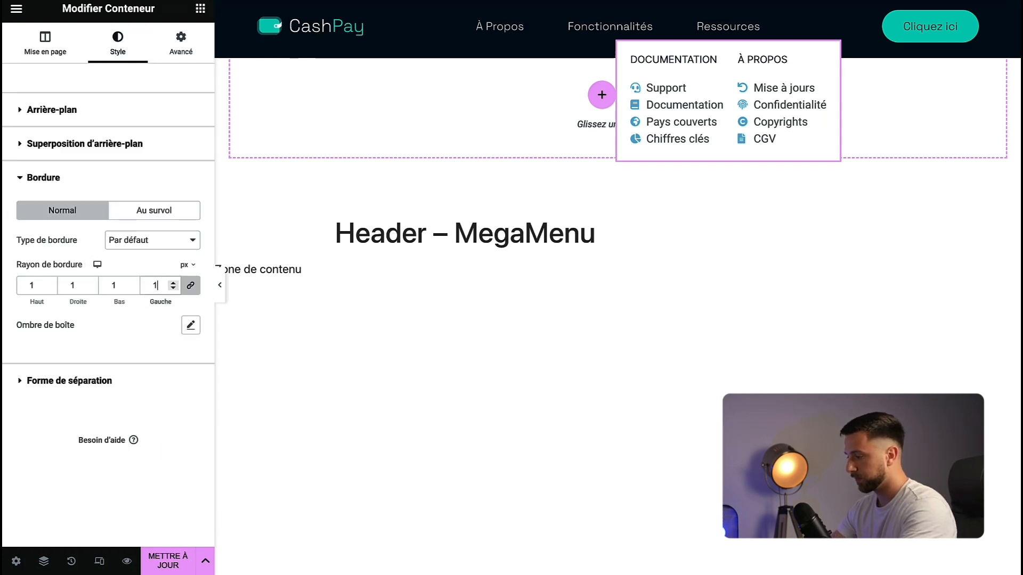
- Add a box shadow to the dropdown container with vertical offset 10, blur 25 and spread -8
left_click(190, 325)
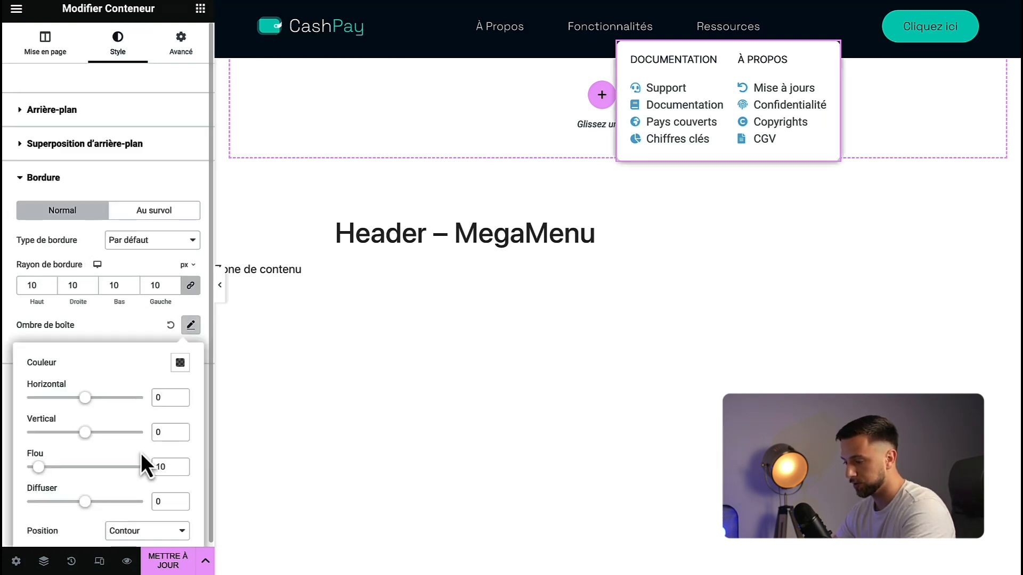
left_click(155, 428)
type("1")
key("Tab")
type("25")
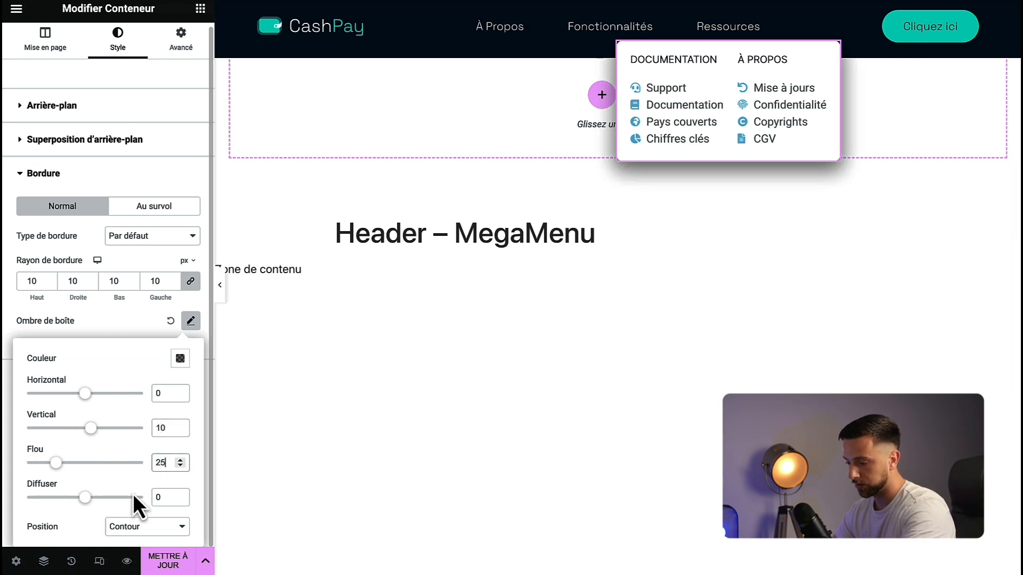
key("Tab")
type("-8")
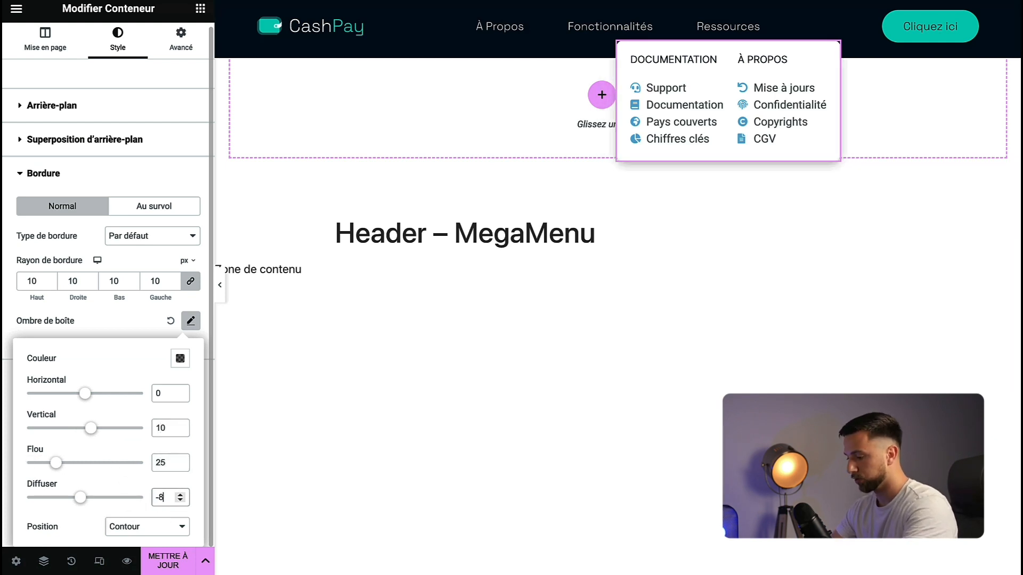
- Set the dropdown container's shadow colour to rgba(0, 0, 0, 0.1)
left_click(181, 358)
left_click(150, 322)
left_click(158, 322)
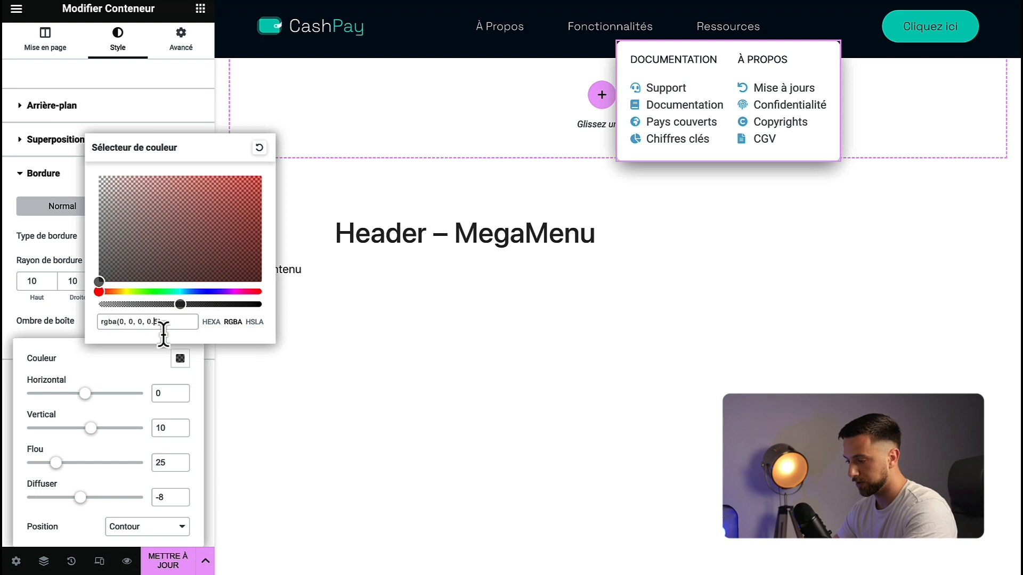
key("BackSpace")
type("1")
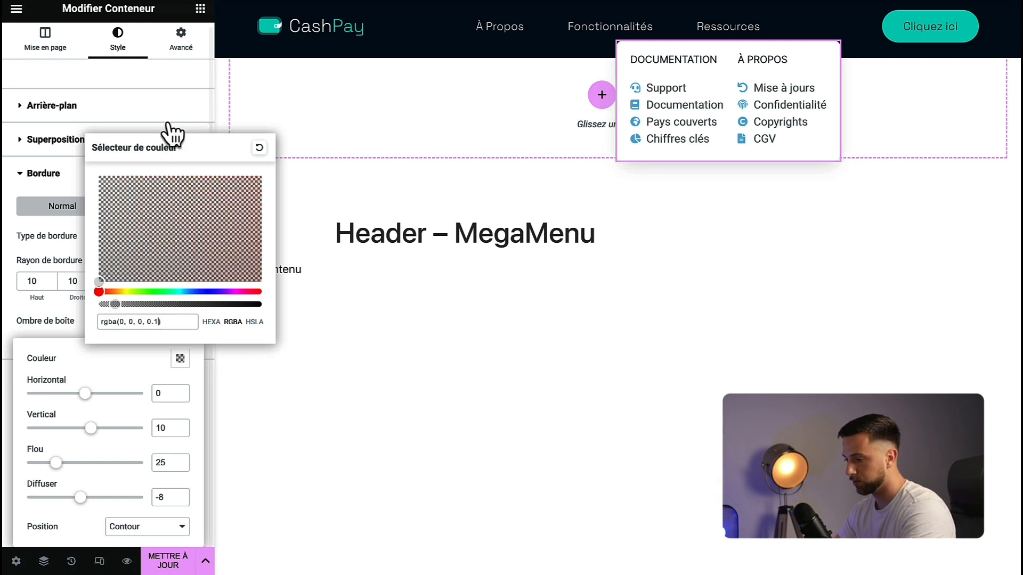
left_click(184, 79)
- Preview the Ressources dropdown across the full page width without the editing panel, checking its rounded corners and shadow
left_click(220, 286)
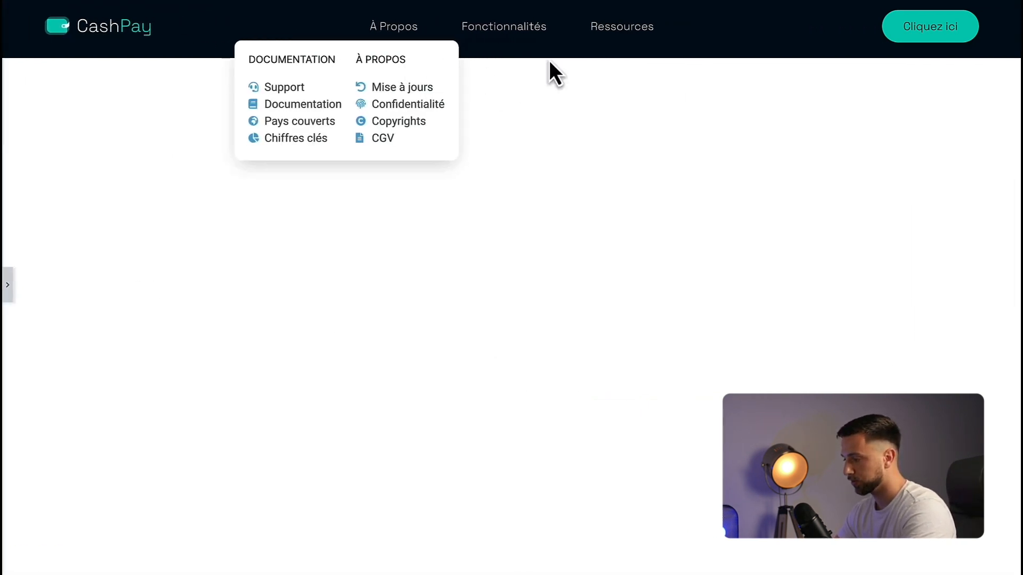
mouse_move(608, 26)
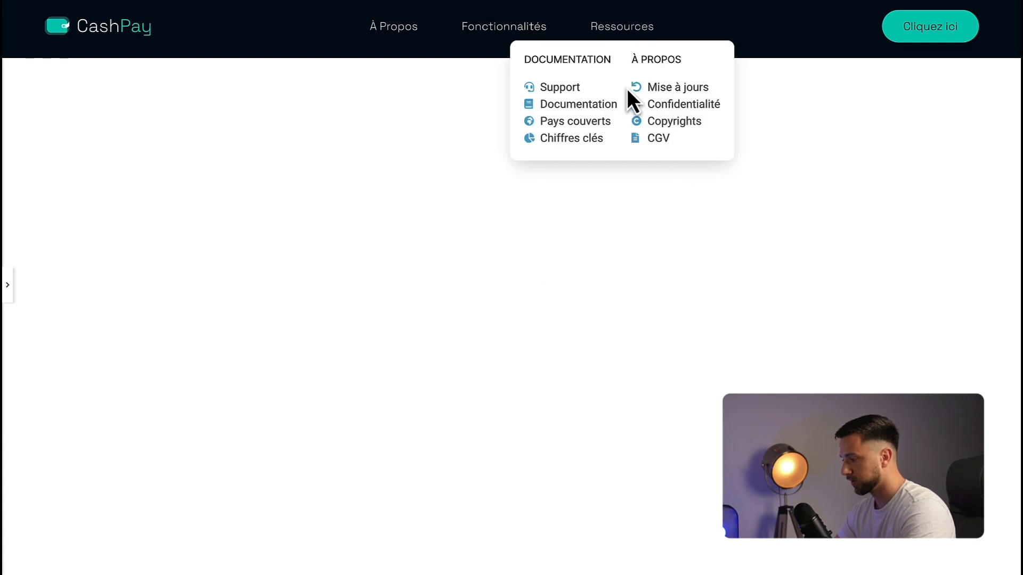
left_click(7, 290)
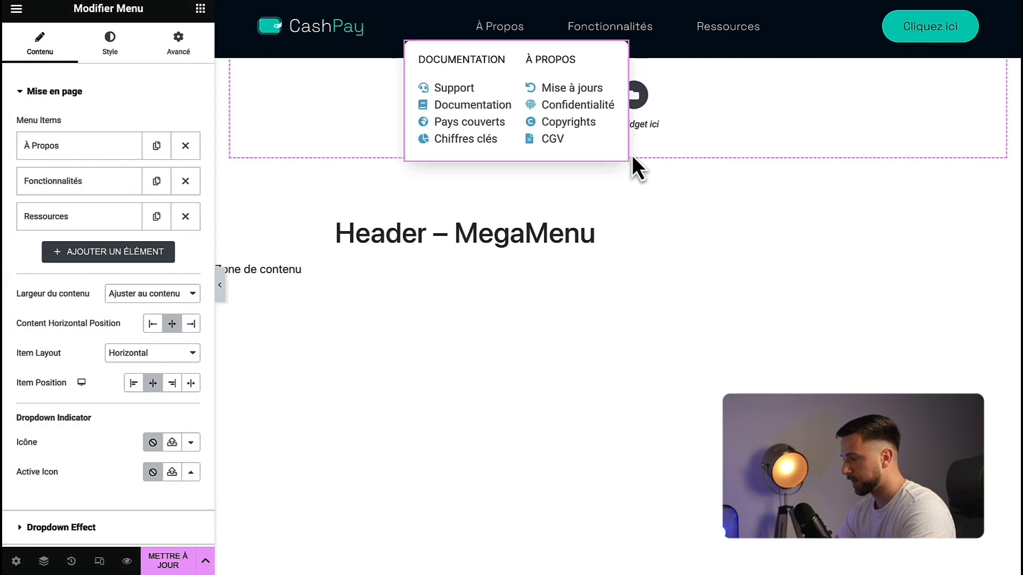
- Set the Documentation icon list's spacing between items to 8 px and align the list left
left_click(503, 88)
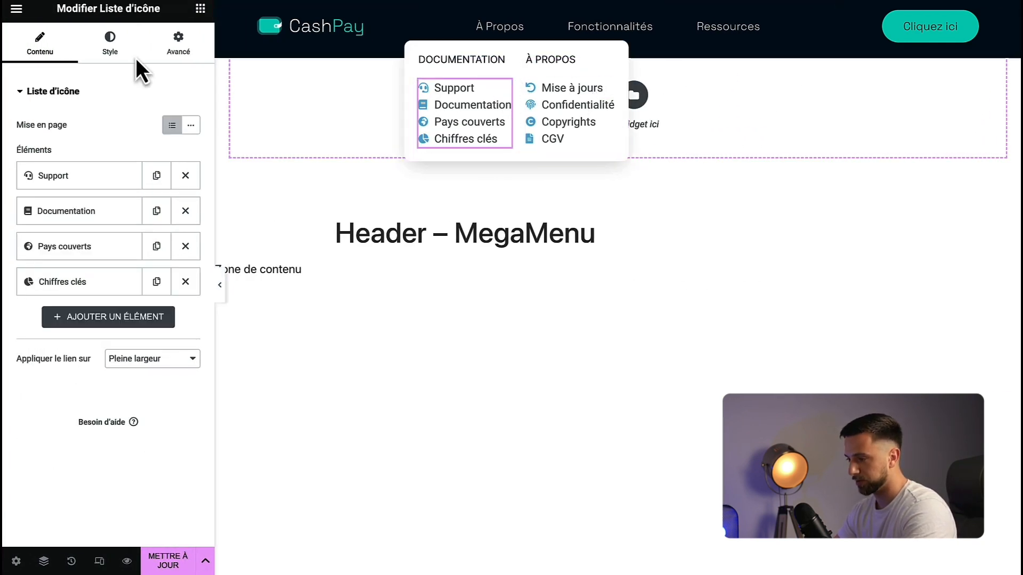
left_click(109, 44)
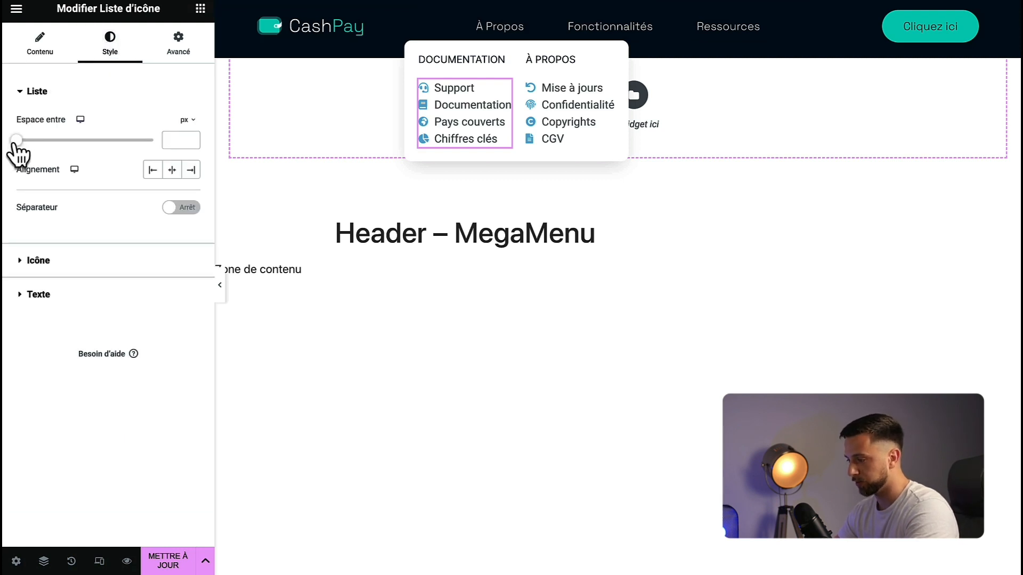
left_click_drag(16, 144, 36, 149)
left_click(153, 170)
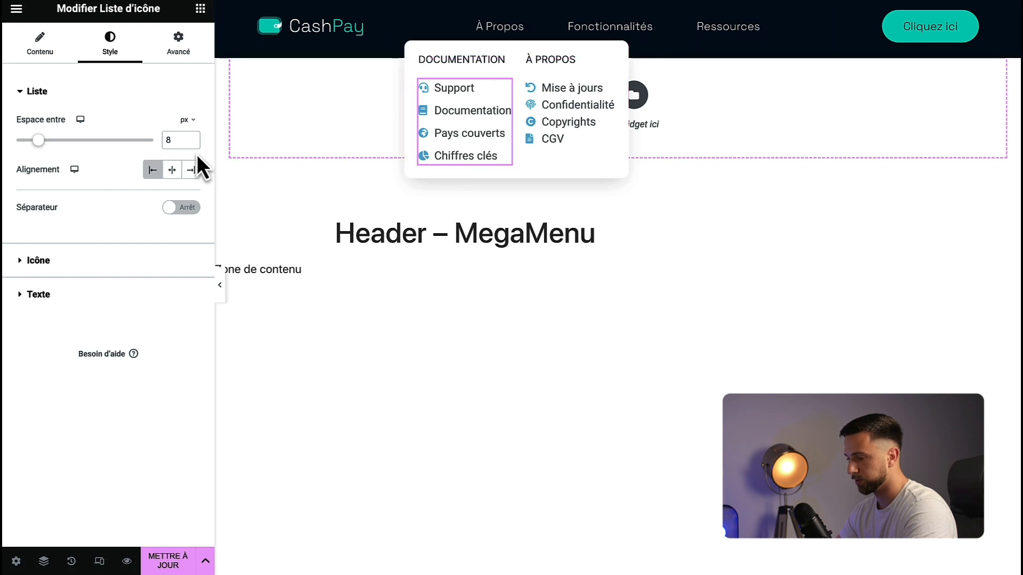
- Set the Documentation list's icons to size 16 px with a 5 px gap to the text and centred horizontal alignment
left_click(37, 261)
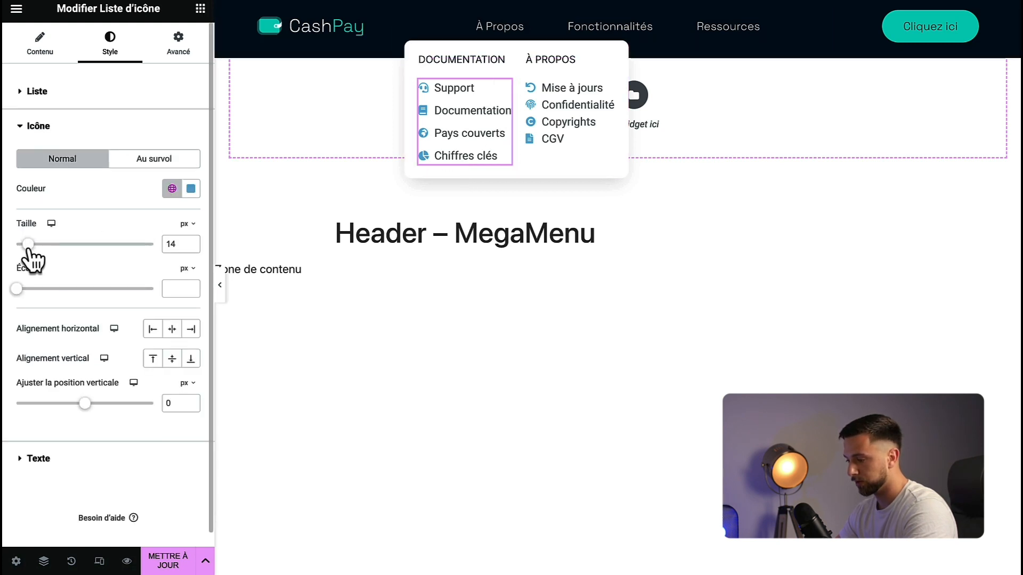
left_click_drag(30, 249, 37, 260)
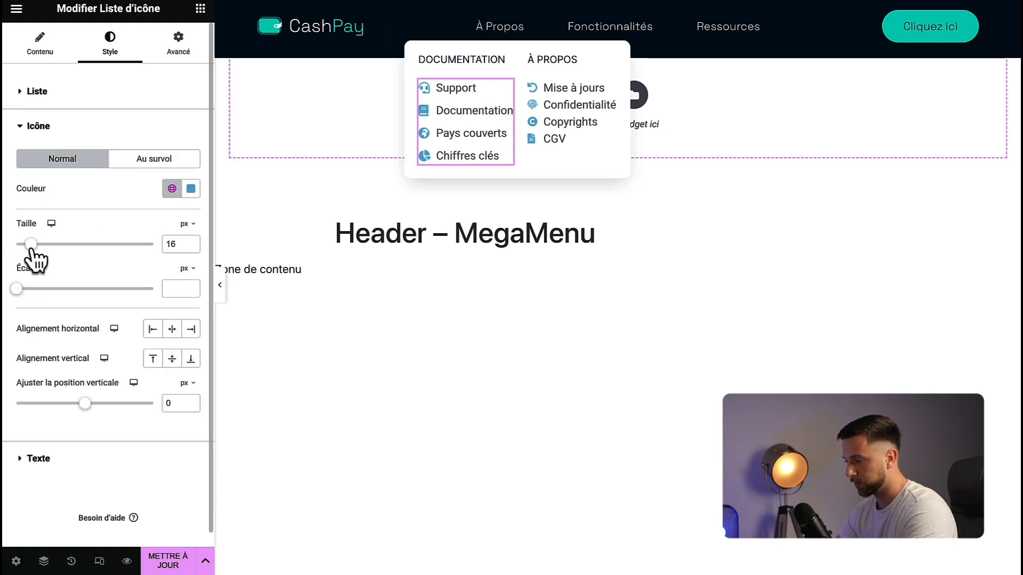
left_click(172, 329)
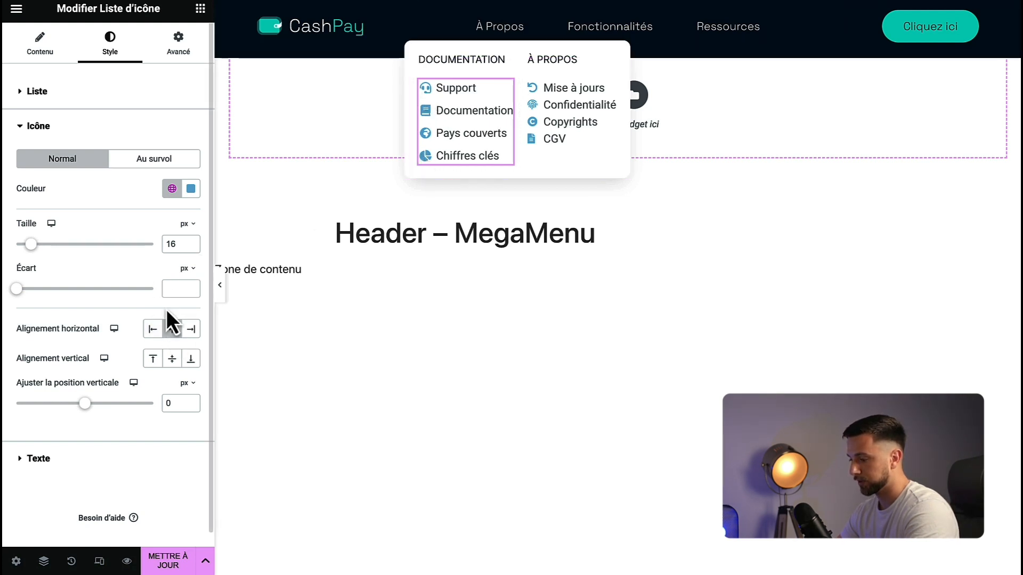
left_click_drag(17, 289, 25, 289)
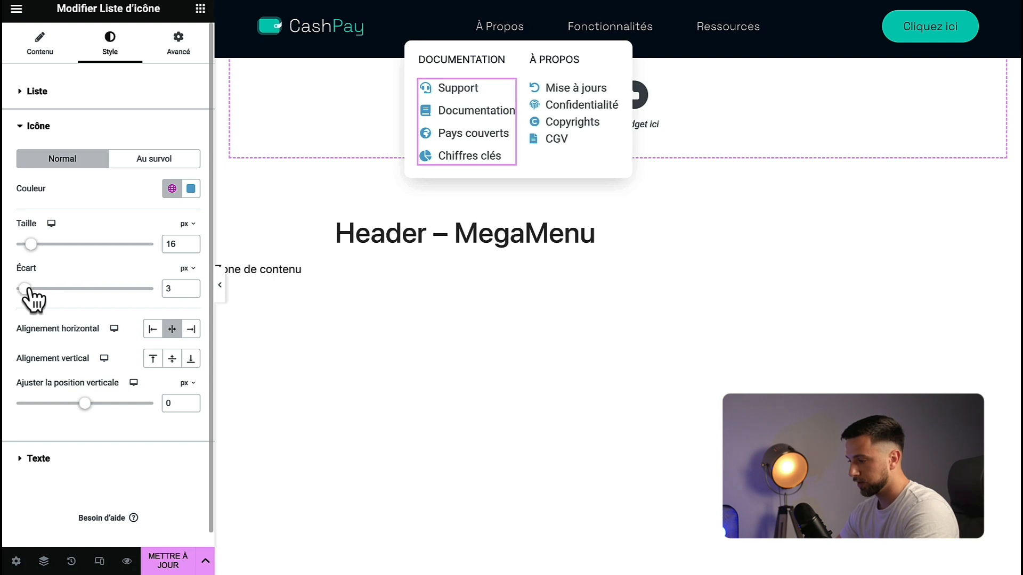
left_click(190, 286)
left_click(190, 286)
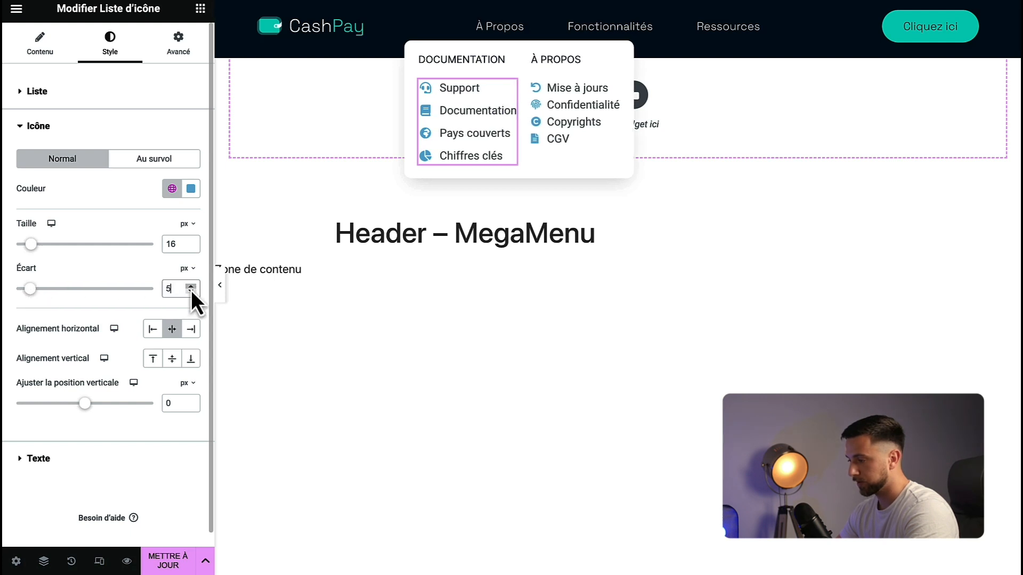
- Colour the Documentation list's icons with the global turquoise #00E0D2 and their hover state with the global dark #020A1F
left_click(172, 188)
left_click(72, 356)
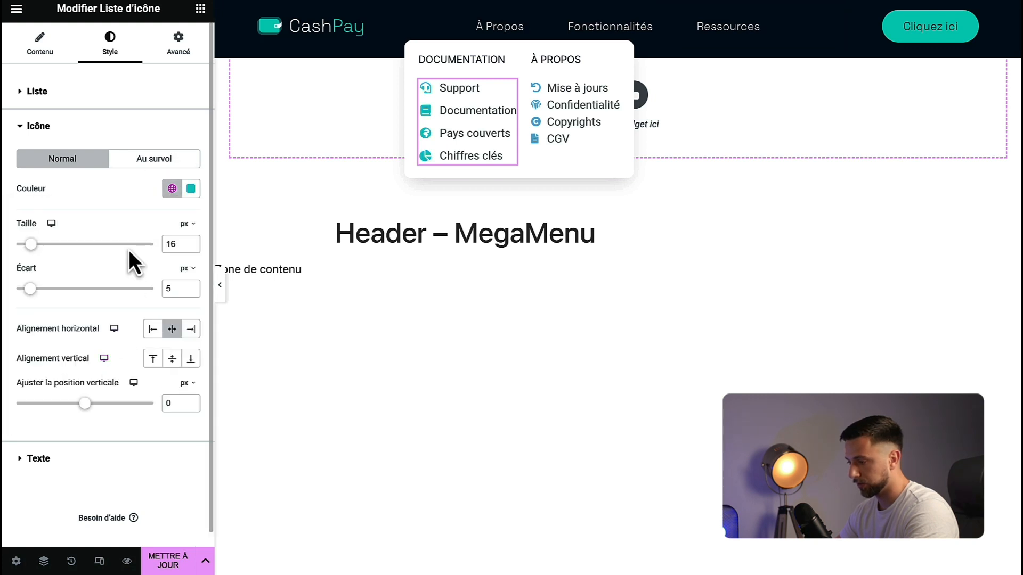
left_click(157, 160)
left_click(171, 189)
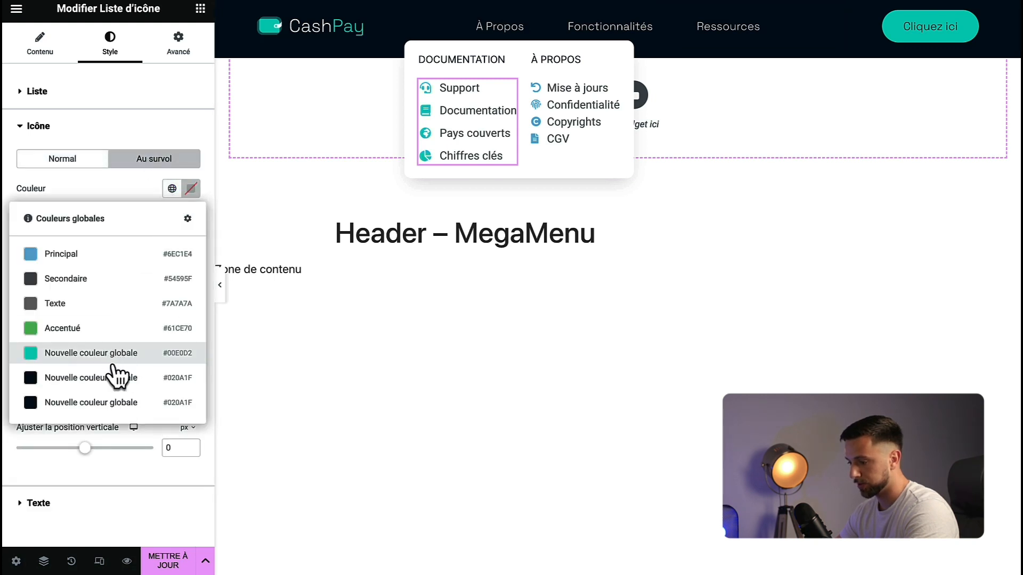
left_click(113, 367)
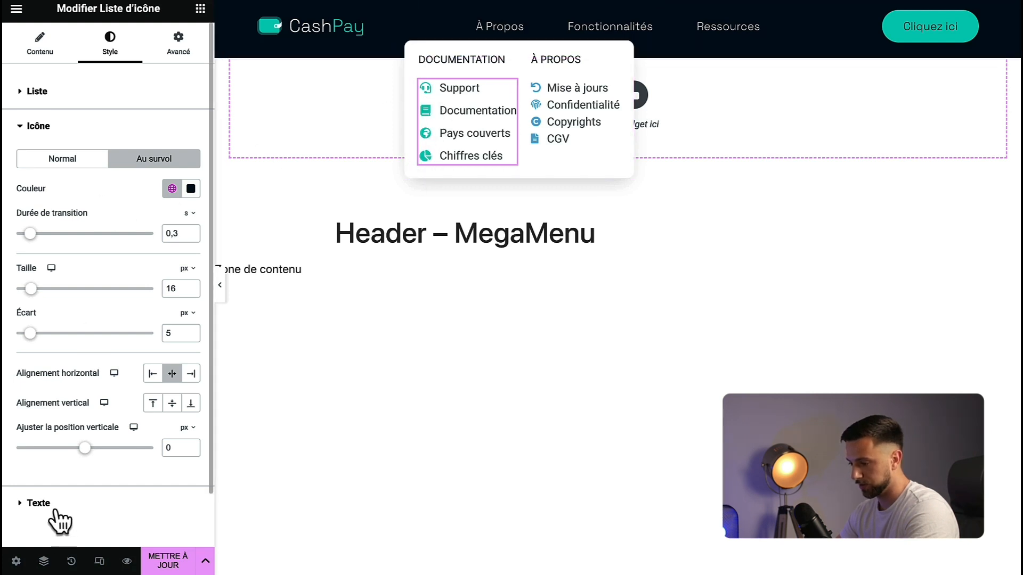
- Set the Documentation list's text to the global Texte colour and its hover colour to the global dark #020A1F
left_click(38, 503)
left_click(171, 287)
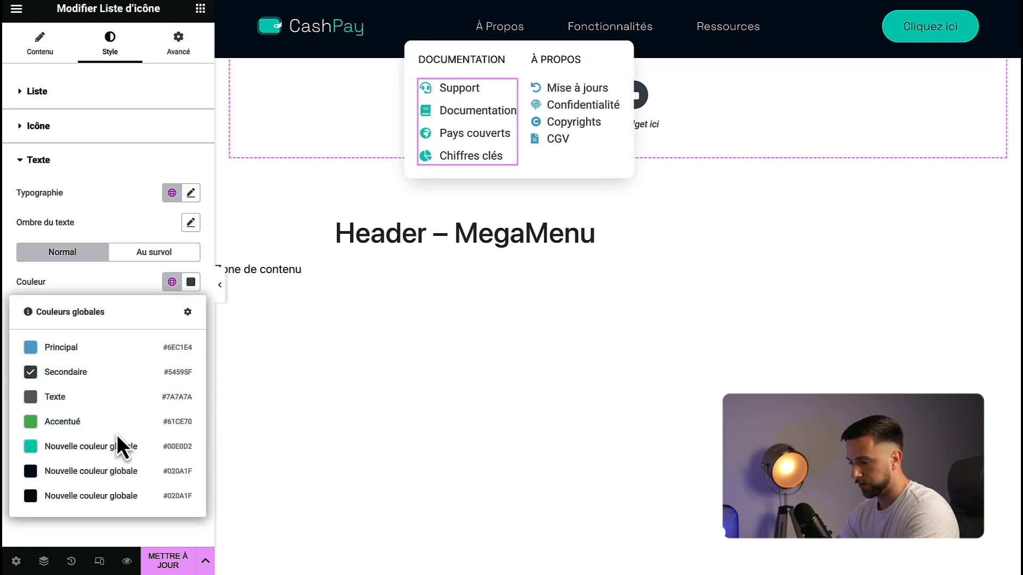
left_click(125, 416)
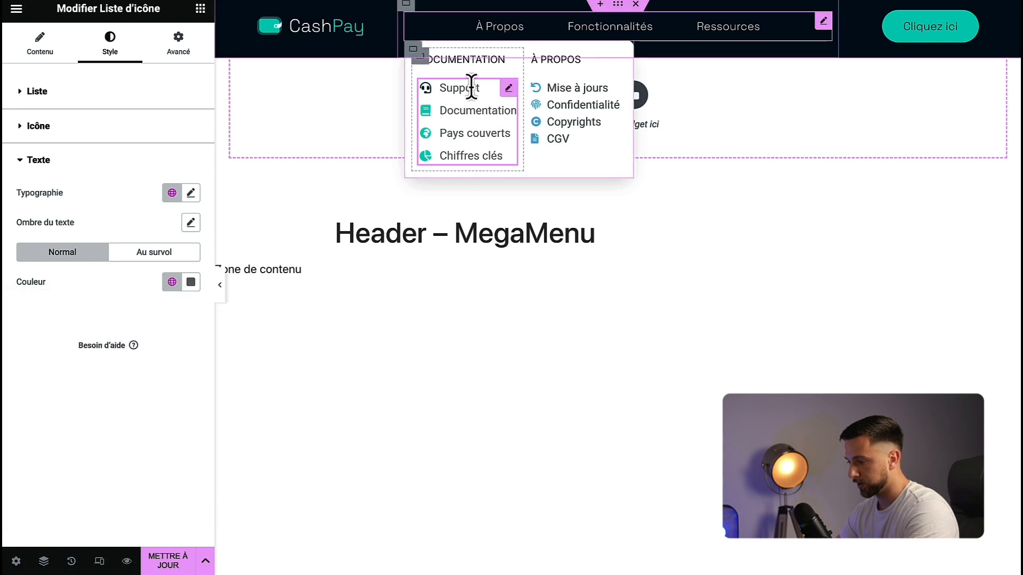
left_click(155, 259)
left_click(172, 282)
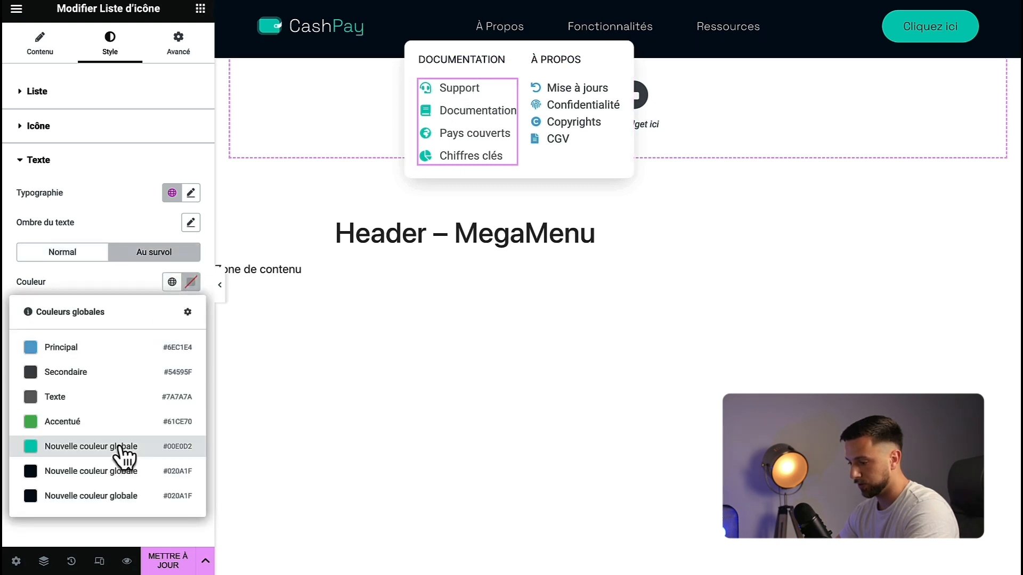
left_click(115, 471)
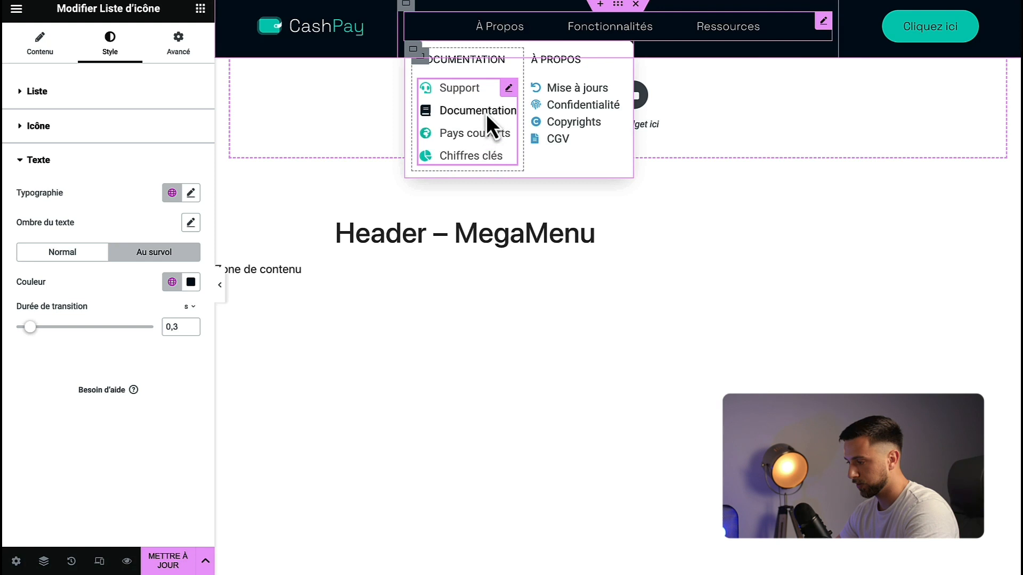
- Set the Documentation list's text typography to the Inter font at 14 px
left_click(192, 194)
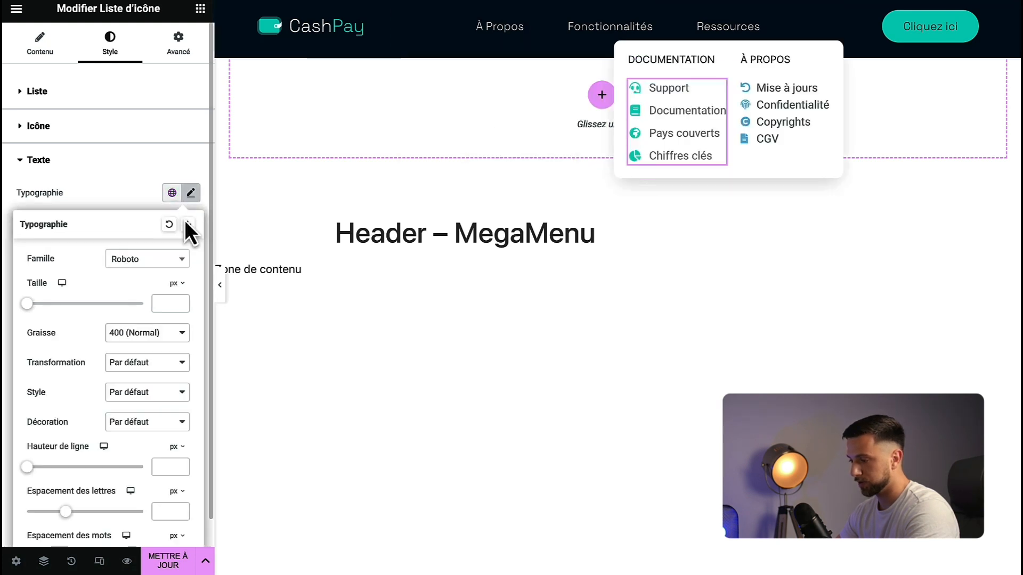
left_click(163, 261)
type("i")
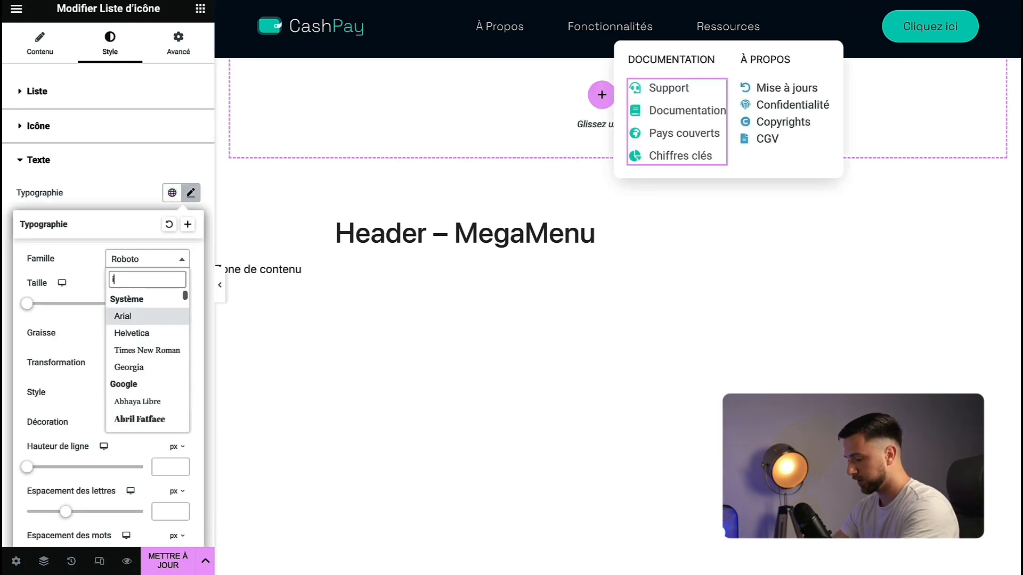
type("nte")
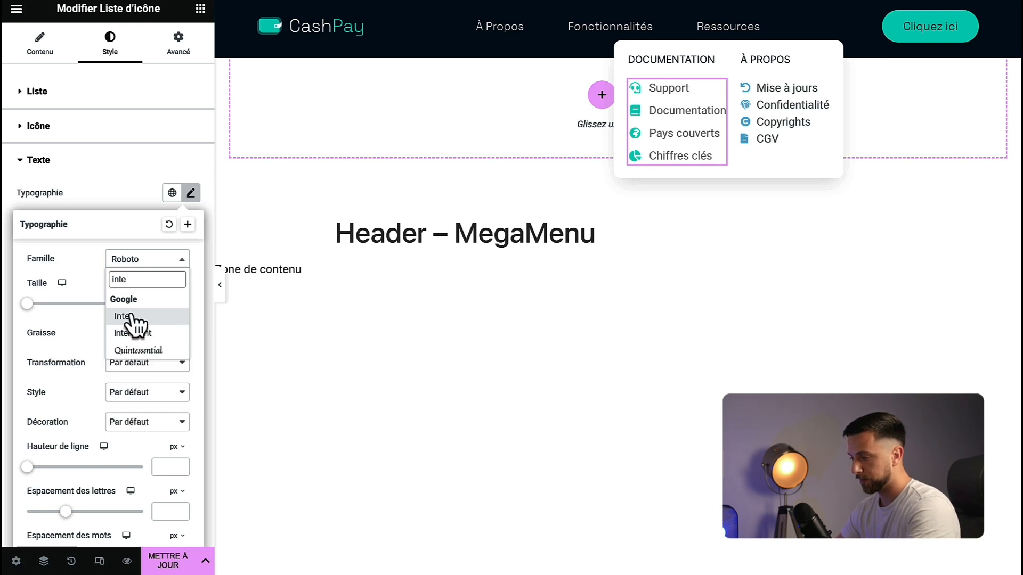
left_click(132, 317)
left_click(163, 303)
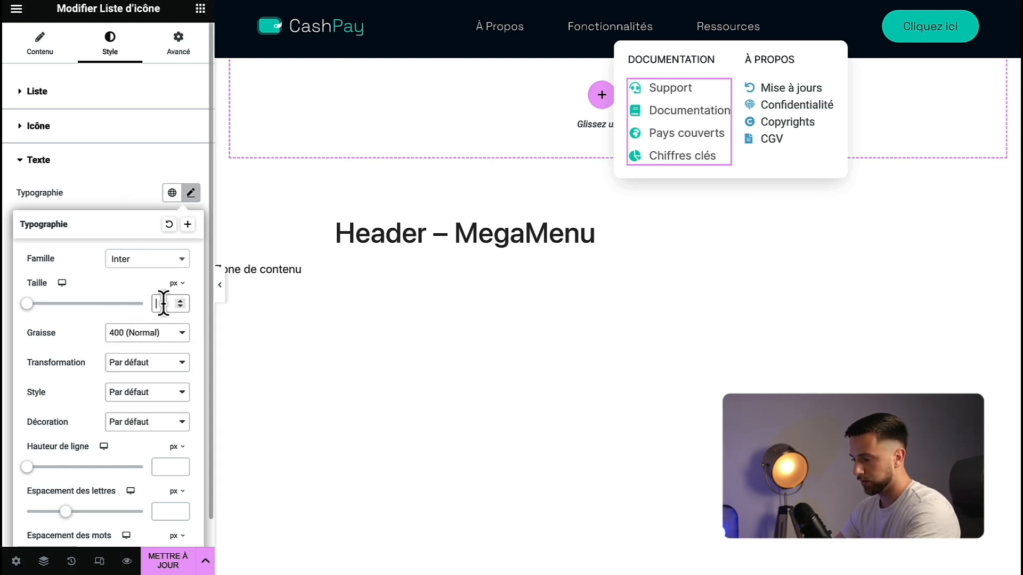
type("14")
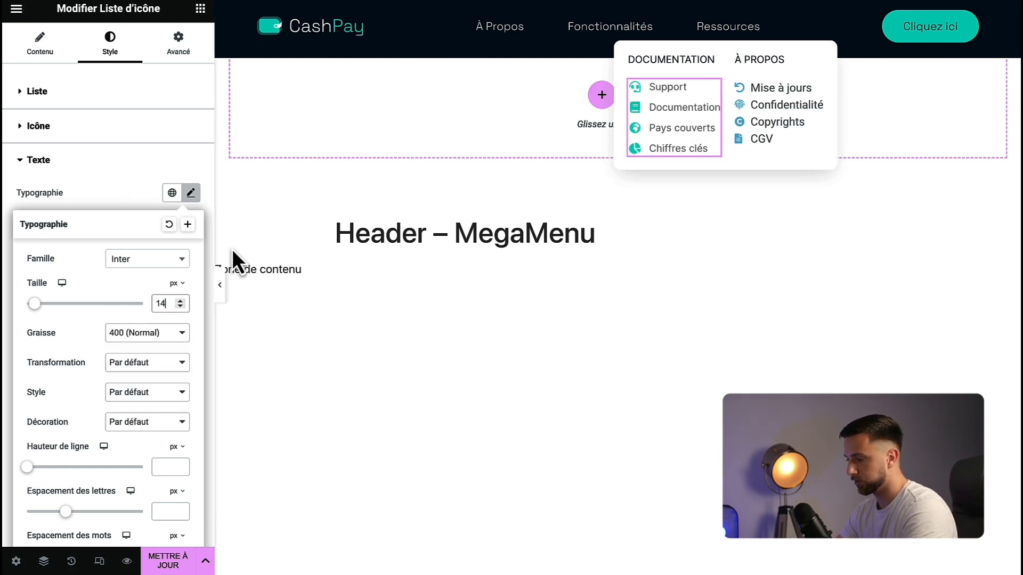
- Preview the Ressources dropdown without the editing panel, checking the Documentation list's styling and hover colours, and return to editing
left_click(220, 287)
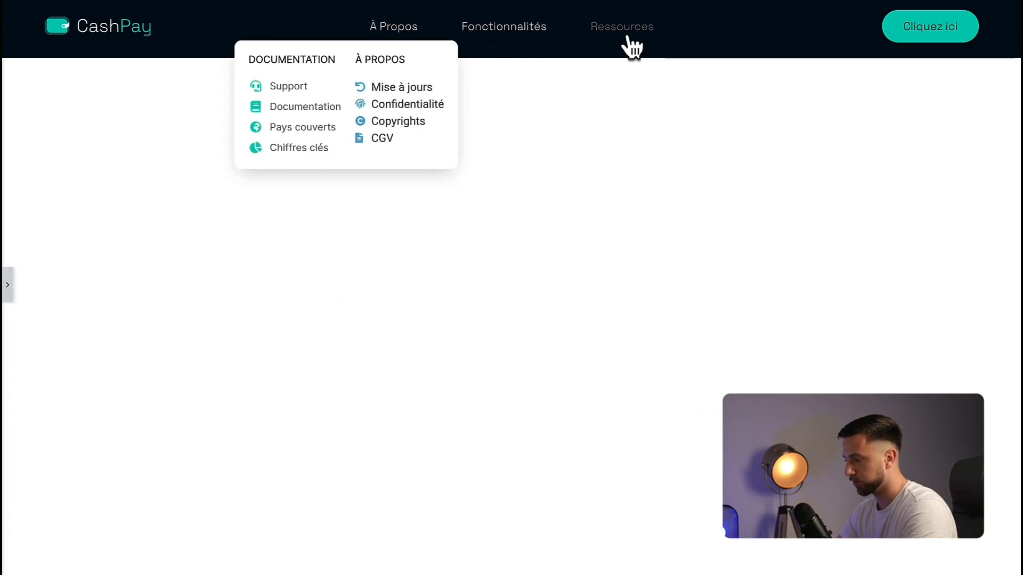
left_click(627, 33)
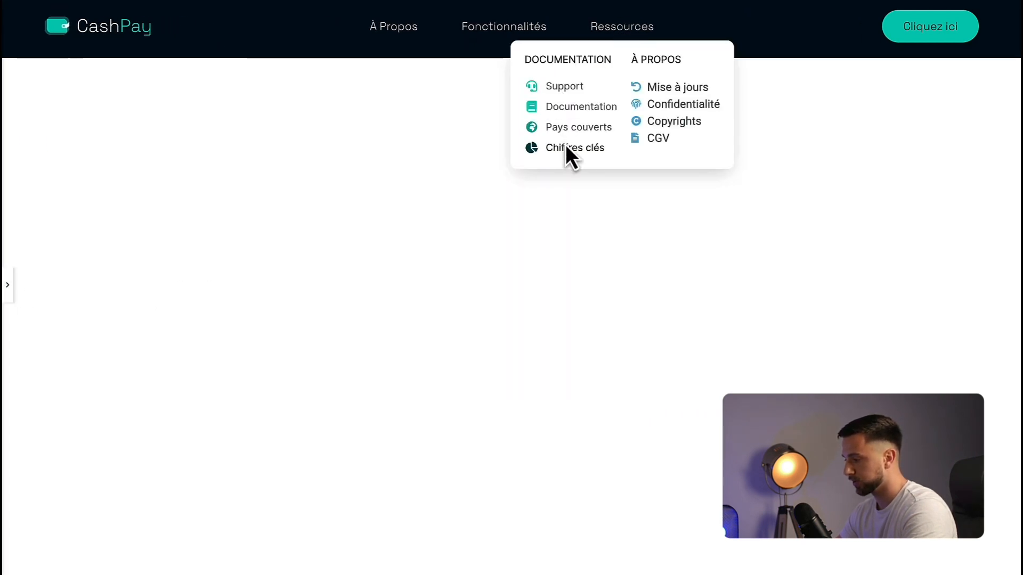
left_click(7, 285)
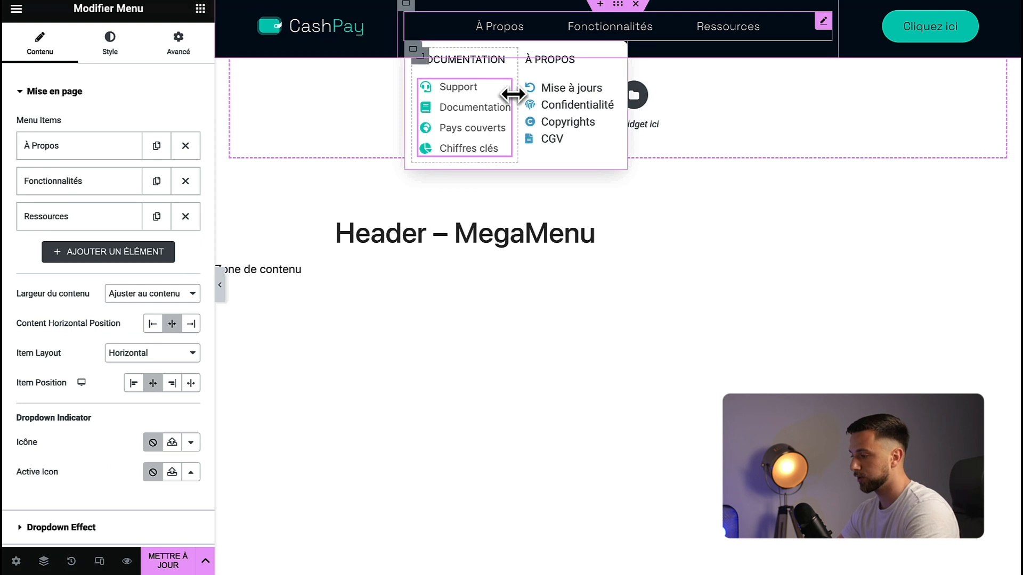
- Copy the Documentation icon list's style onto the À Propos column's icon list
right_click(506, 92)
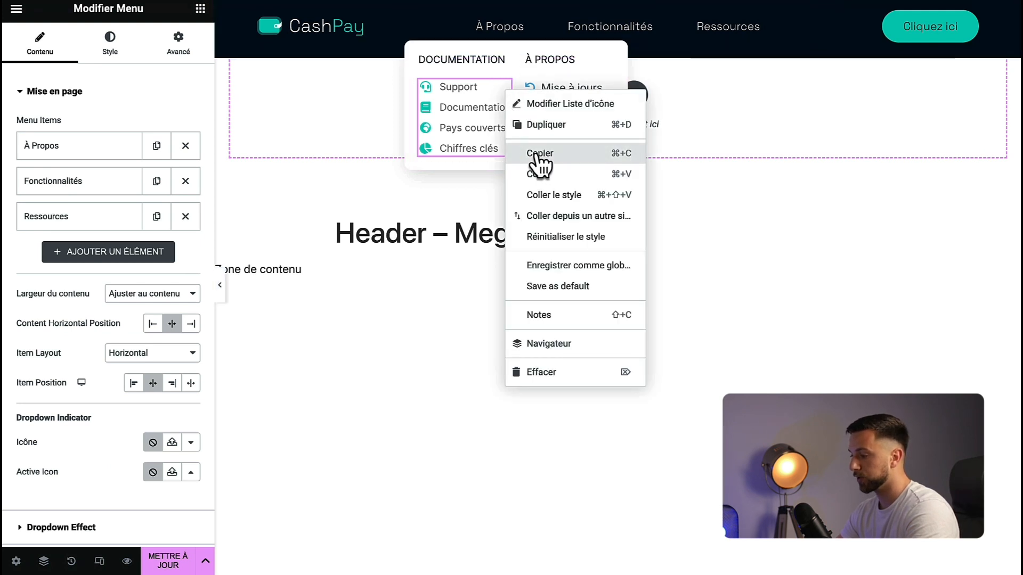
left_click(540, 154)
right_click(823, 90)
left_click(843, 197)
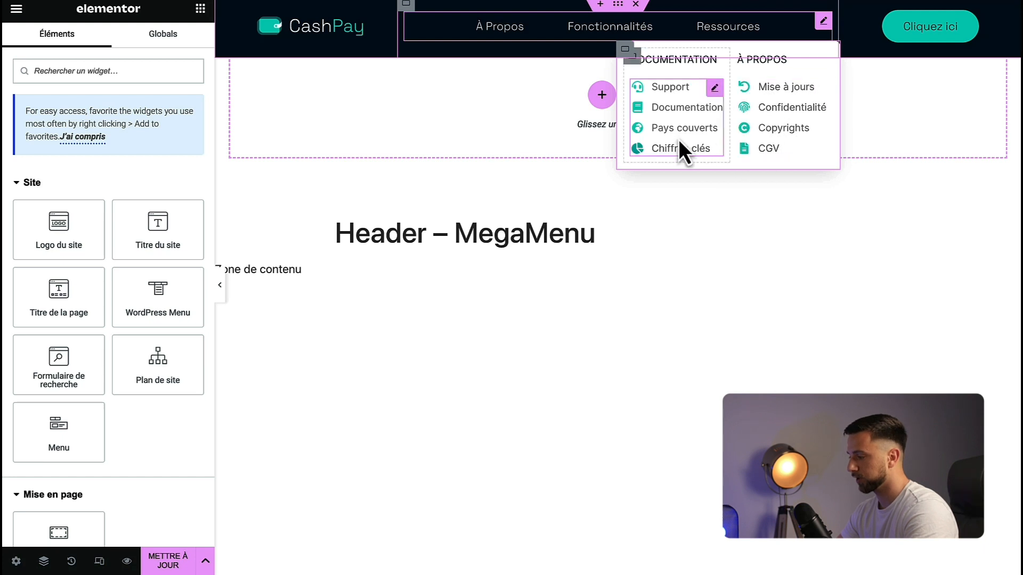
left_click(781, 108)
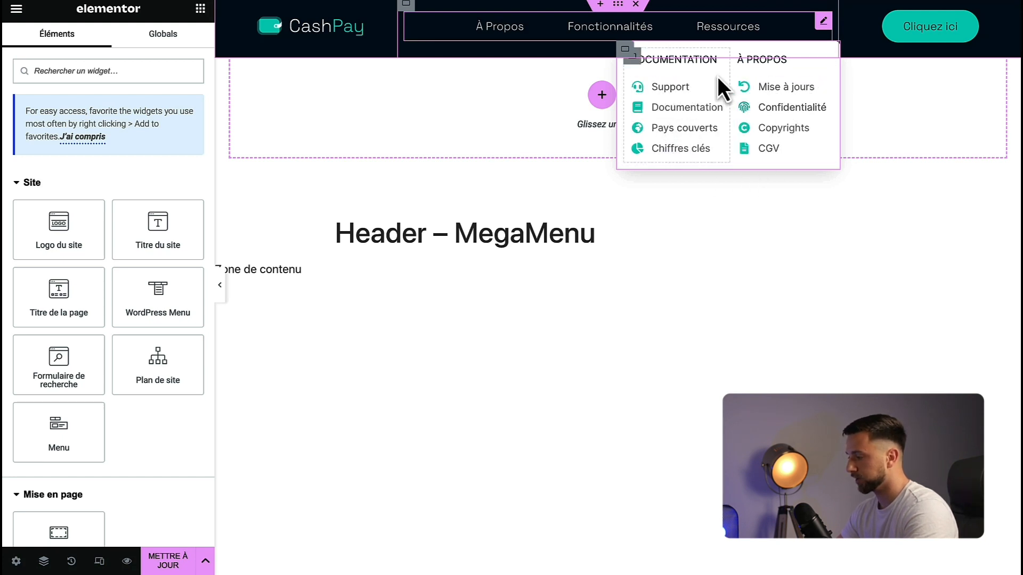
- Unlink the À Propos column container's inner padding values and set only the left padding to 20 px
left_click(751, 55)
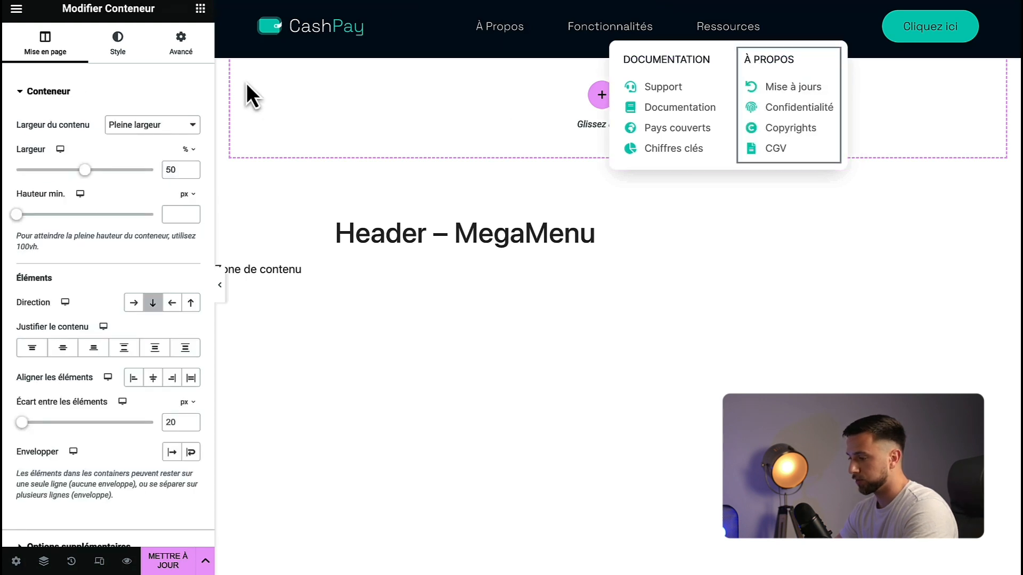
left_click(180, 42)
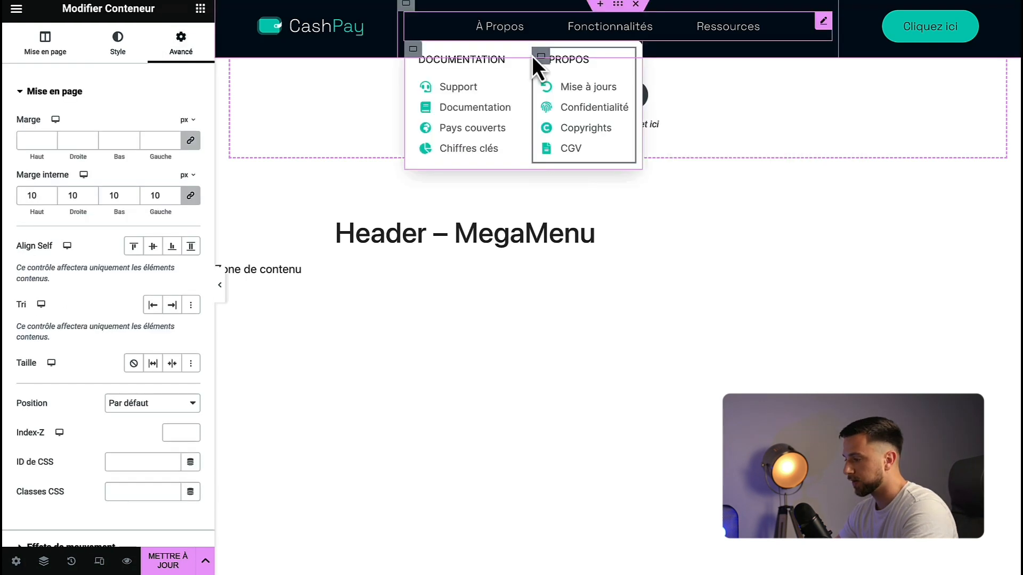
left_click(190, 198)
double_click(154, 195)
type("20")
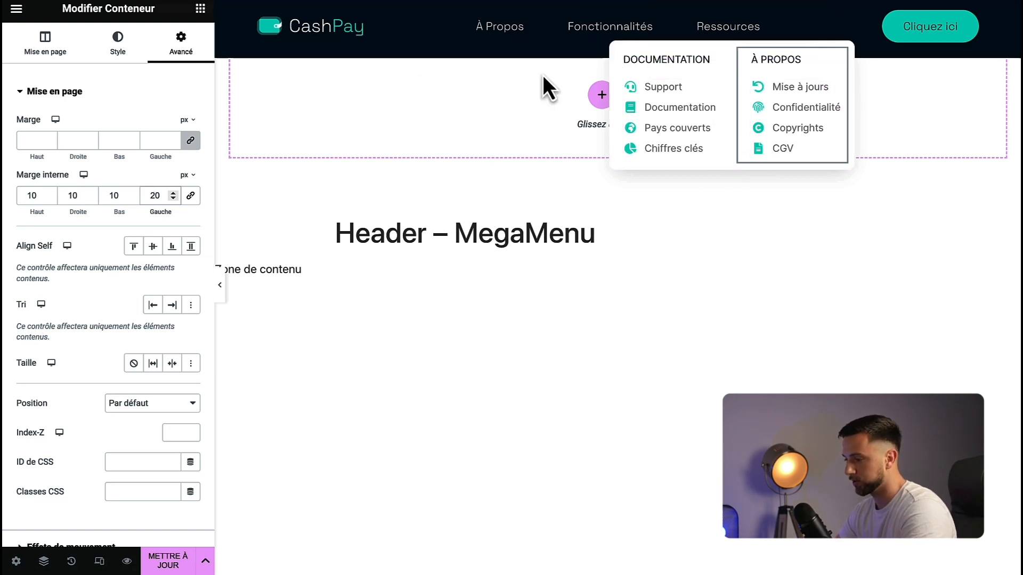
- Give the À Propos column container a solid (Continue) border with a width of 1 px on the left side only
left_click(118, 45)
left_click(120, 245)
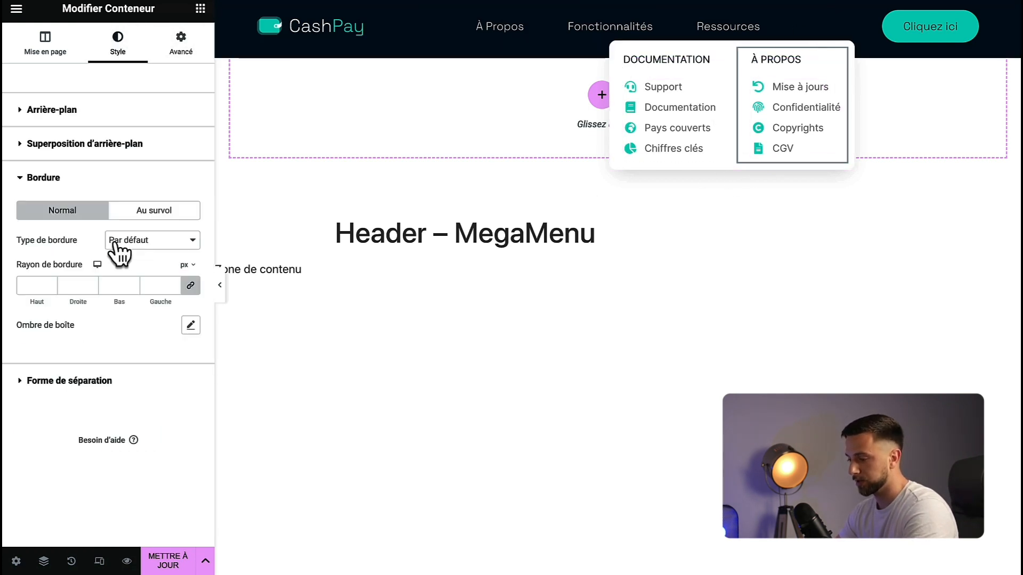
left_click(152, 249)
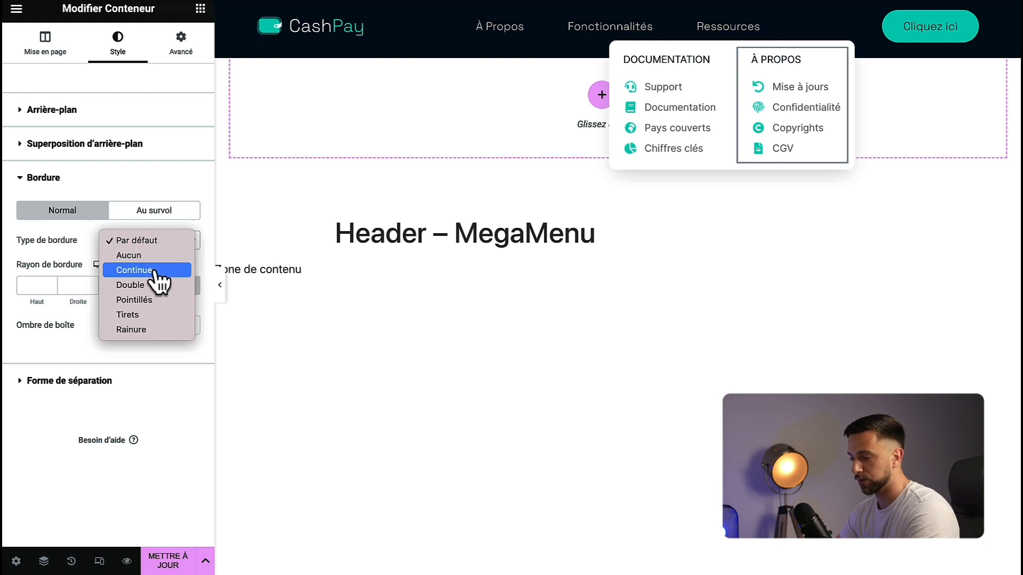
left_click(156, 266)
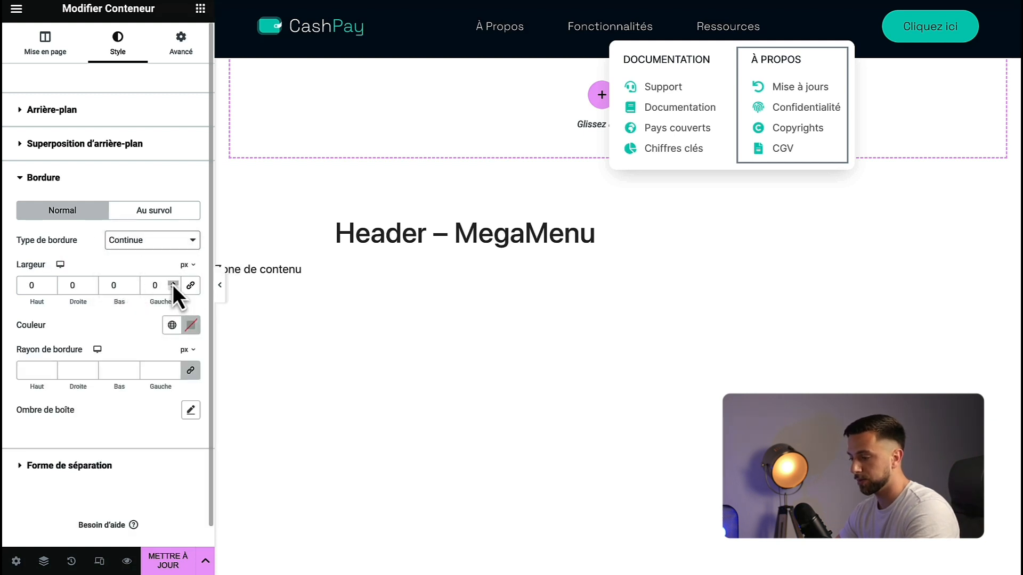
left_click(173, 285)
- Set the À Propos column's border colour to light grey #C2C2C2 and preview the dropdown without the editing panel
left_click(191, 325)
left_click(137, 407)
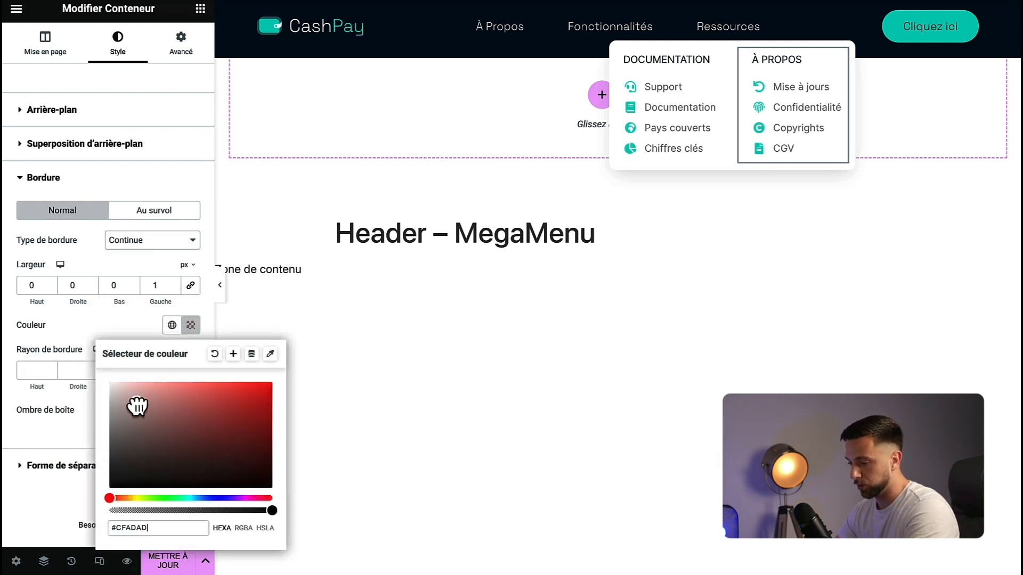
left_click_drag(136, 406, 92, 412)
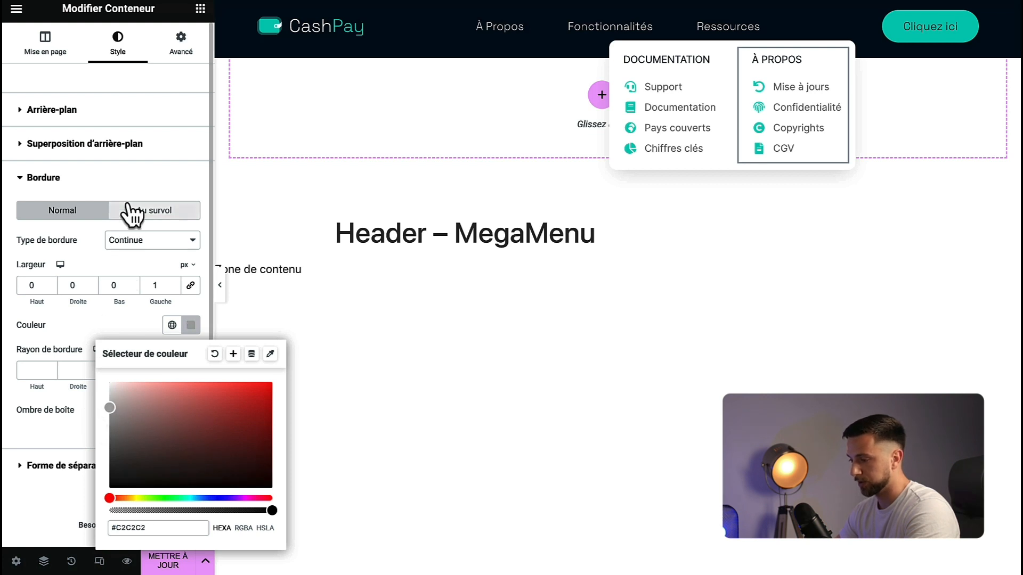
left_click(126, 179)
left_click(221, 292)
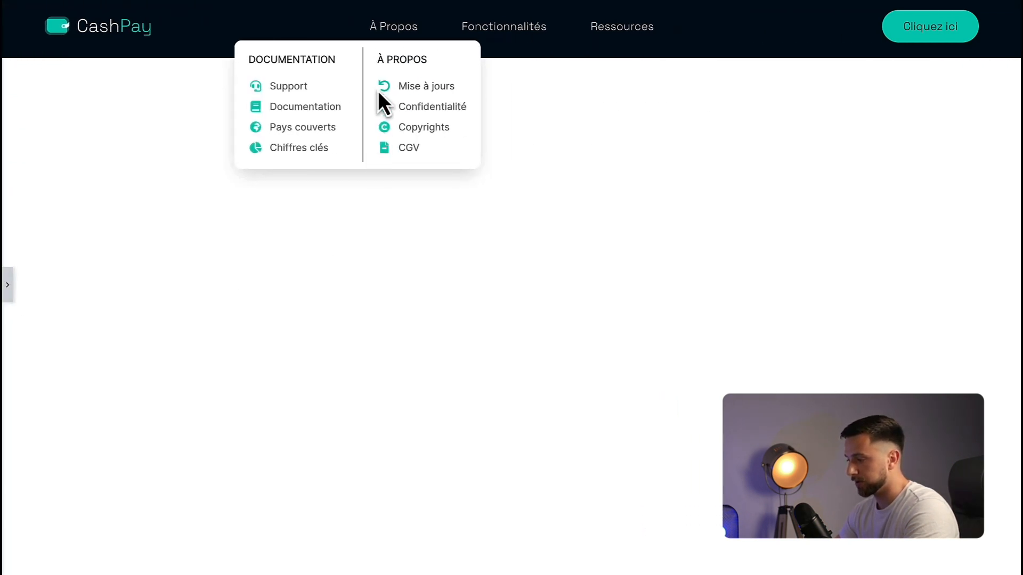
- Set the Ressources dropdown container's inner padding to 15 px on all sides, preview it, and update the template
left_click(7, 285)
left_click(200, 52)
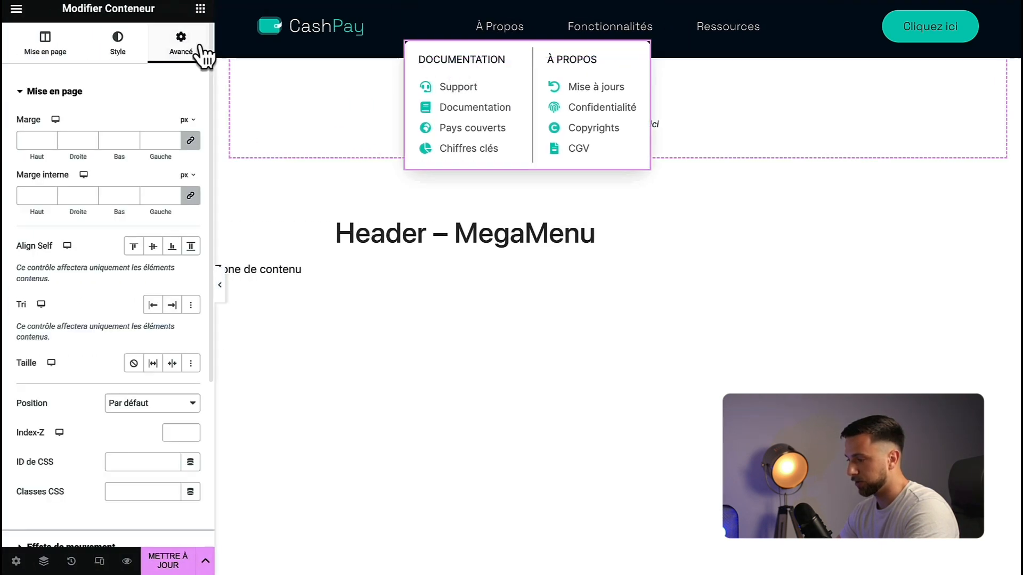
left_click(171, 194)
type("5")
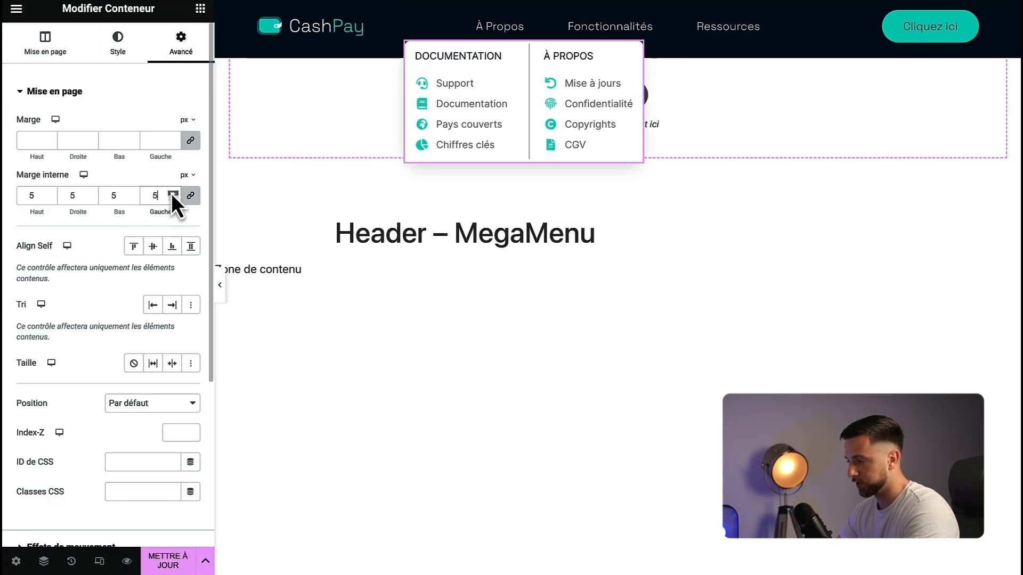
left_click(171, 193)
left_click(172, 193)
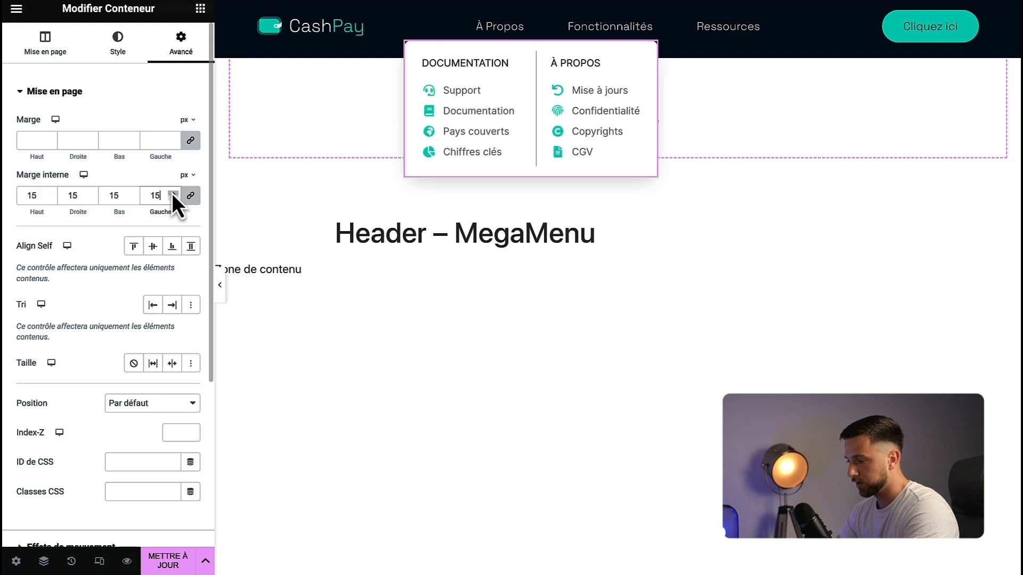
left_click(220, 286)
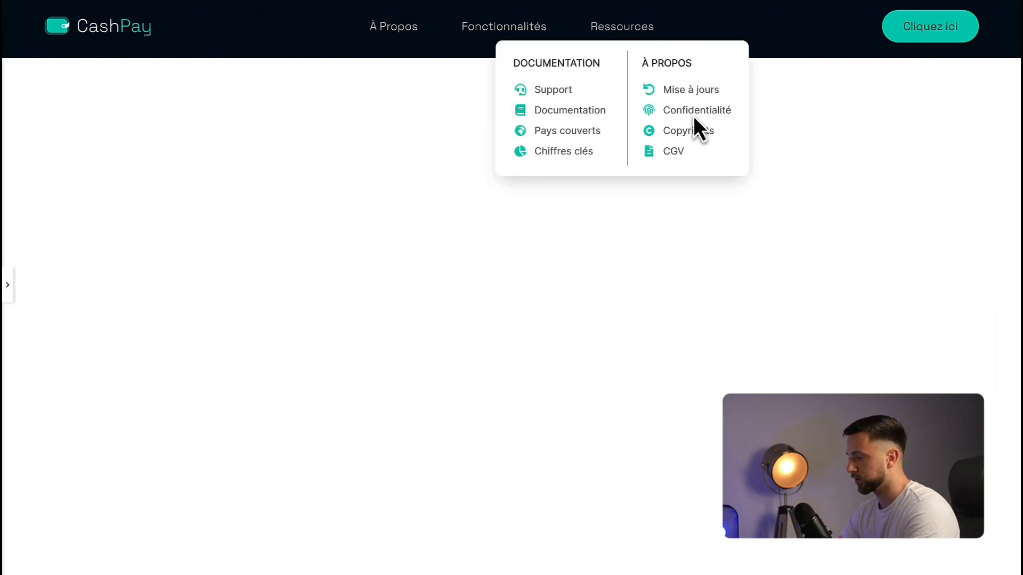
left_click(8, 285)
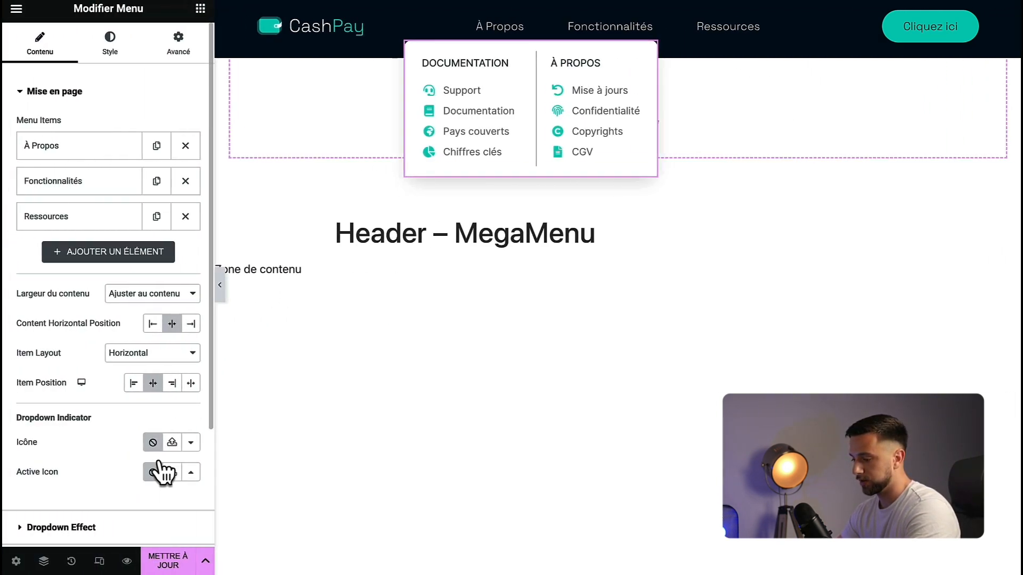
left_click(172, 551)
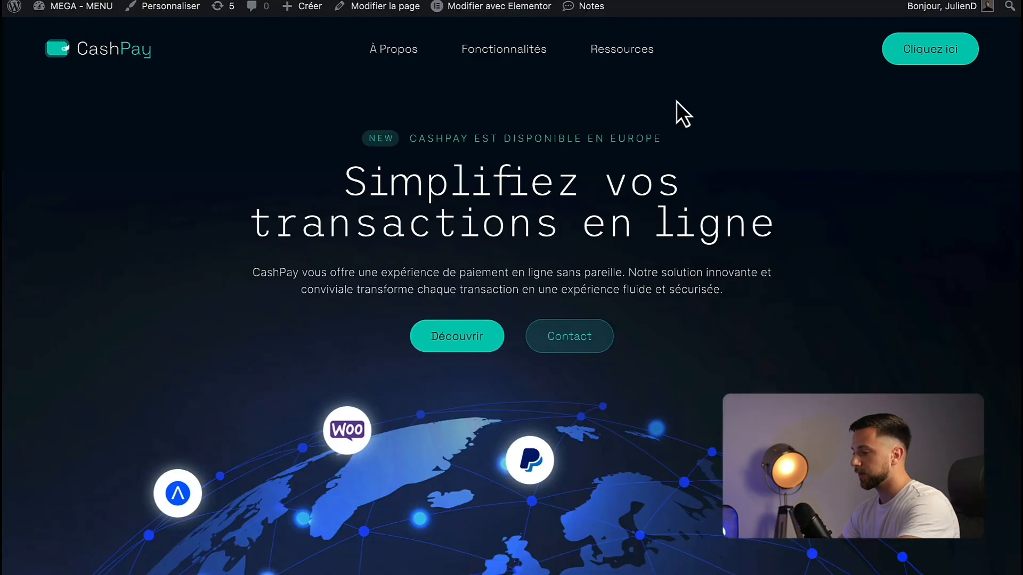
- Check the Ressources, Fonctionnalités and À Propos dropdowns on the live CashPay home page
mouse_move(626, 60)
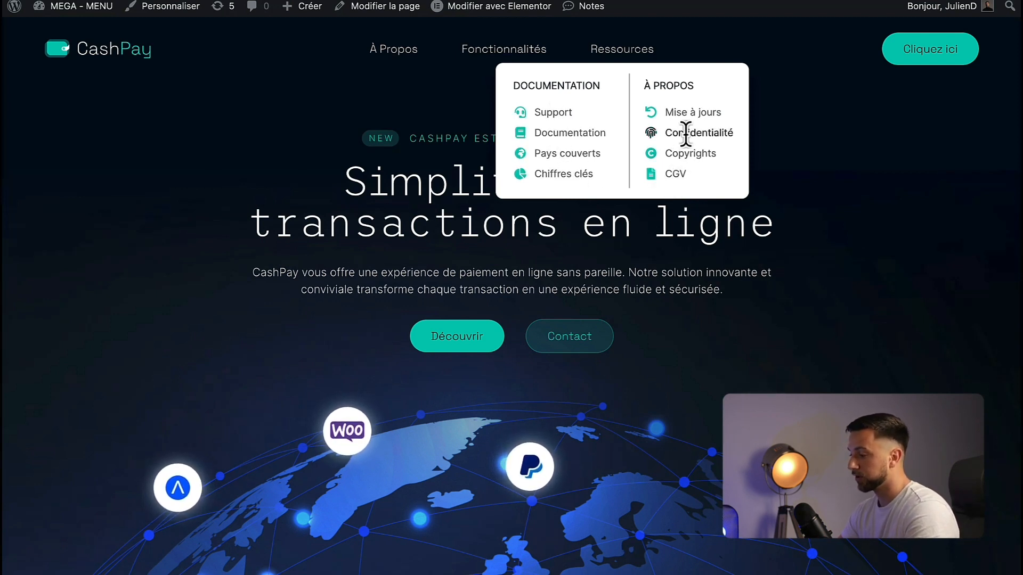
mouse_move(525, 47)
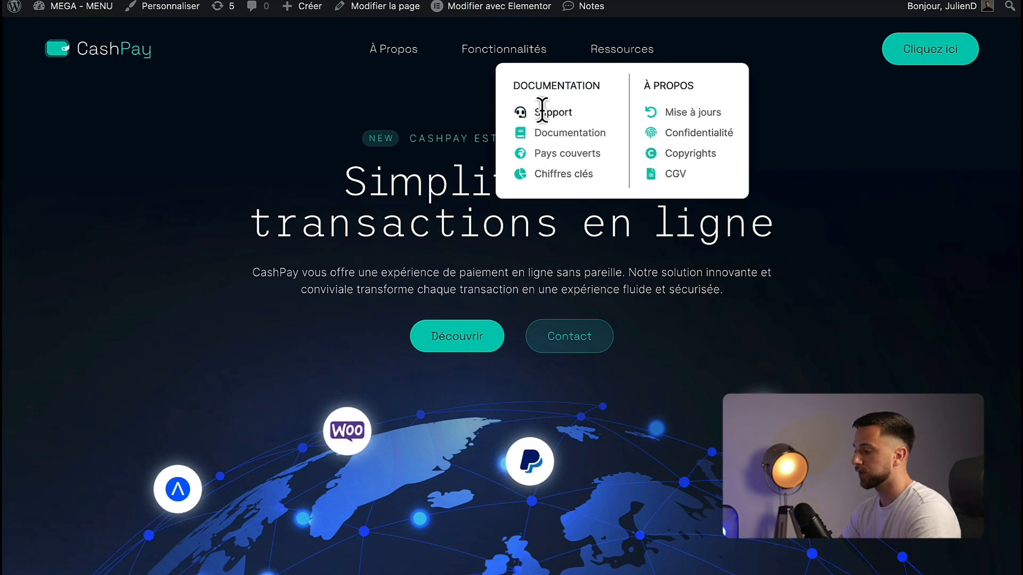
mouse_move(394, 49)
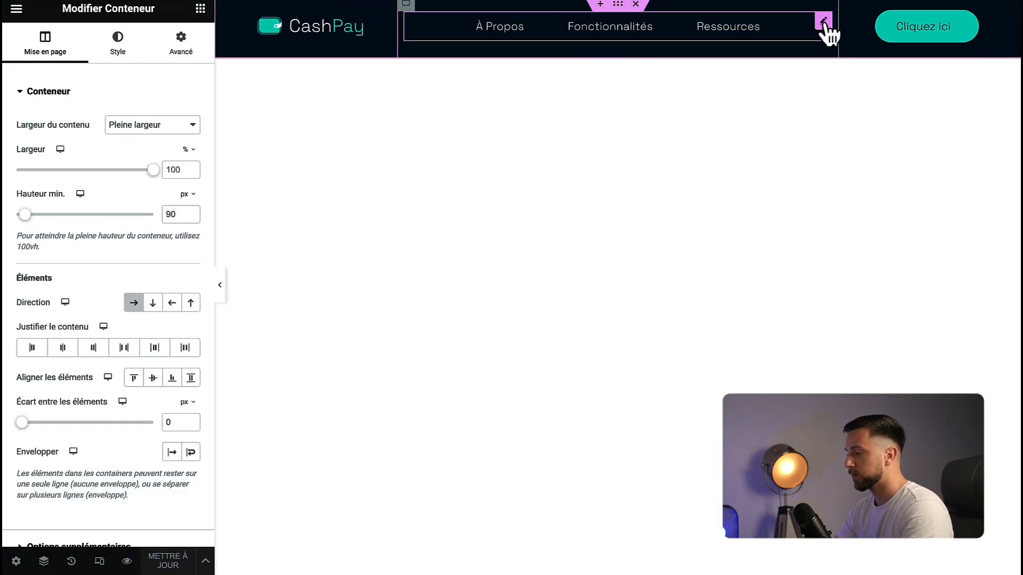
- Switch the header to the mobile responsive view without the editing panel and open the mobile menu
left_click(99, 561)
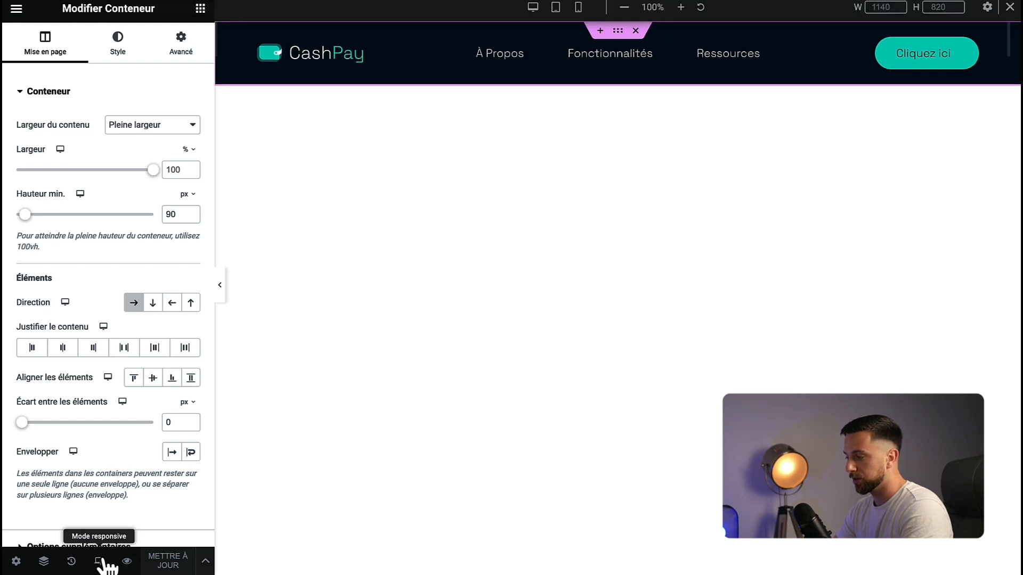
left_click(579, 13)
left_click(219, 286)
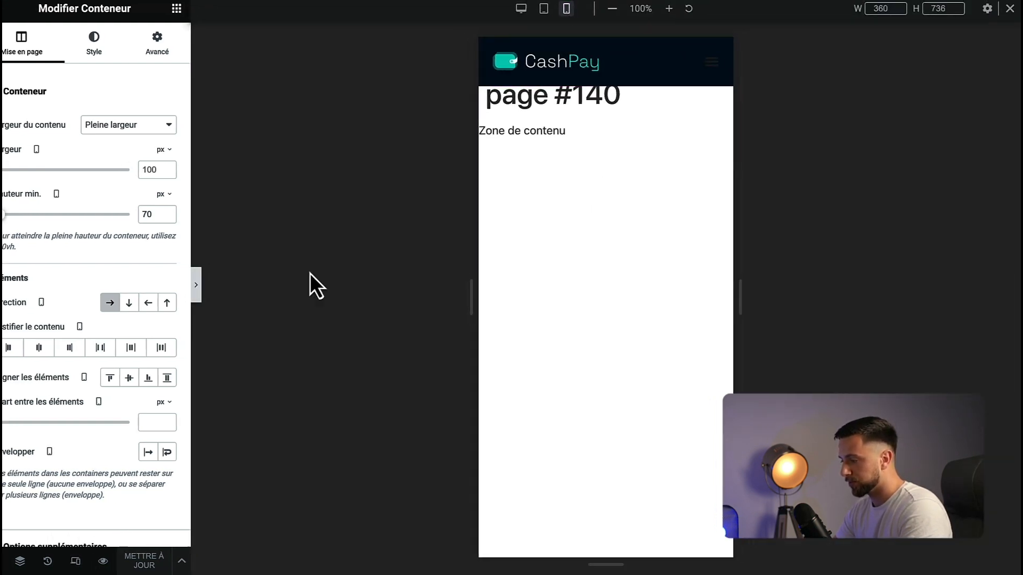
left_click(620, 67)
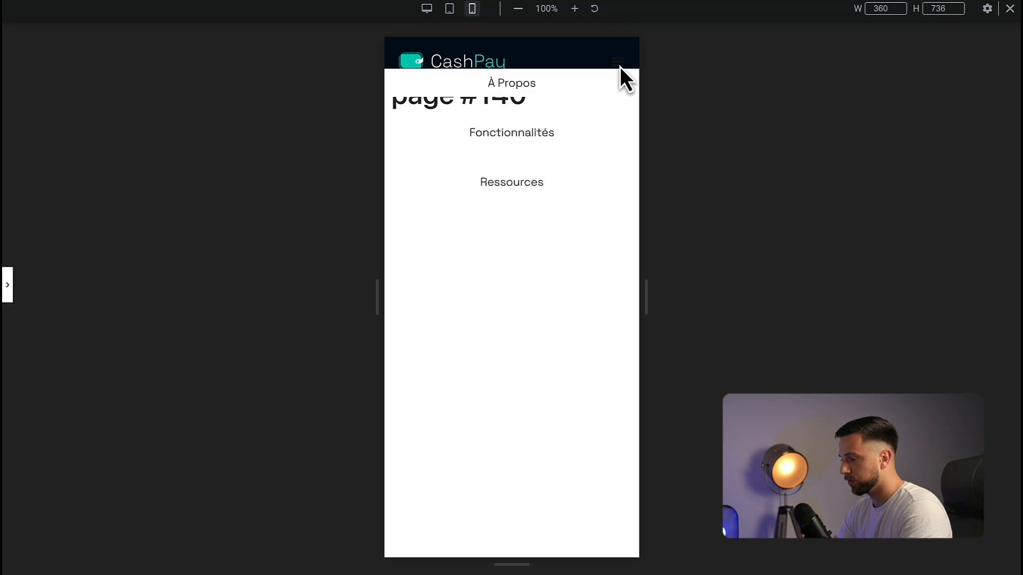
- Expand À Propos, Fonctionnalités and Ressources in the mobile menu to examine their dropdown layouts
left_click(523, 150)
left_click(532, 100)
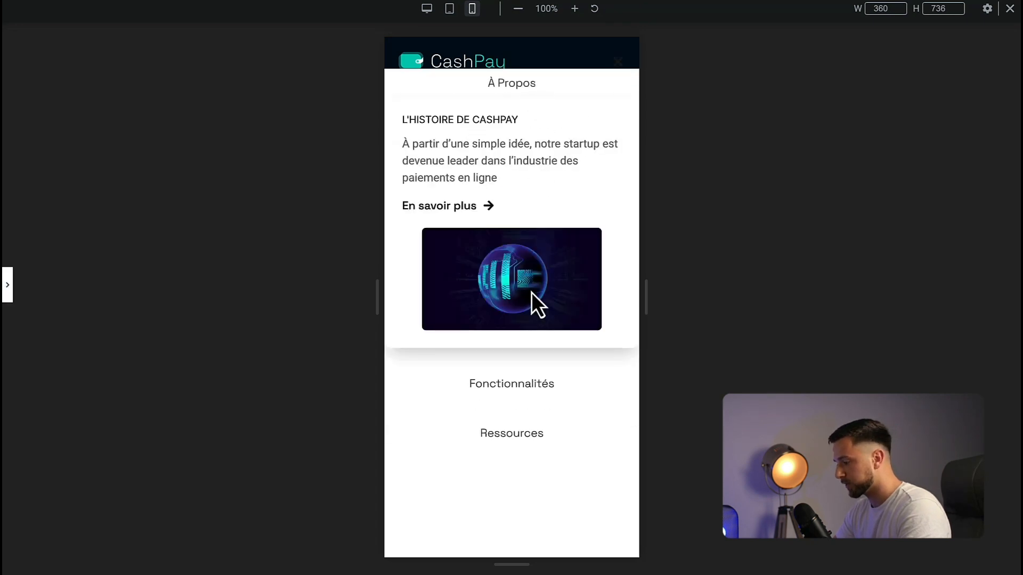
left_click(535, 394)
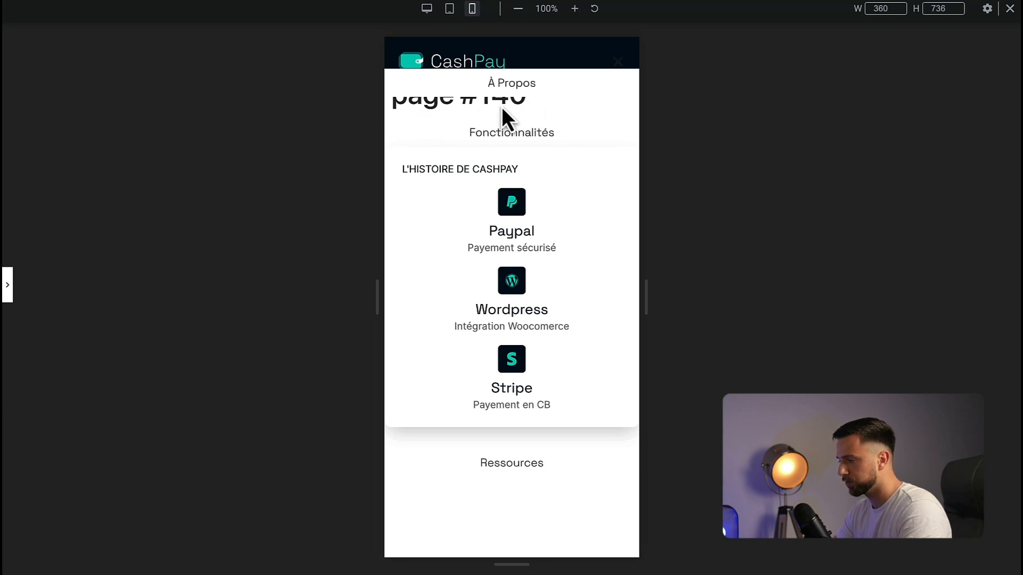
left_click(521, 136)
left_click(520, 137)
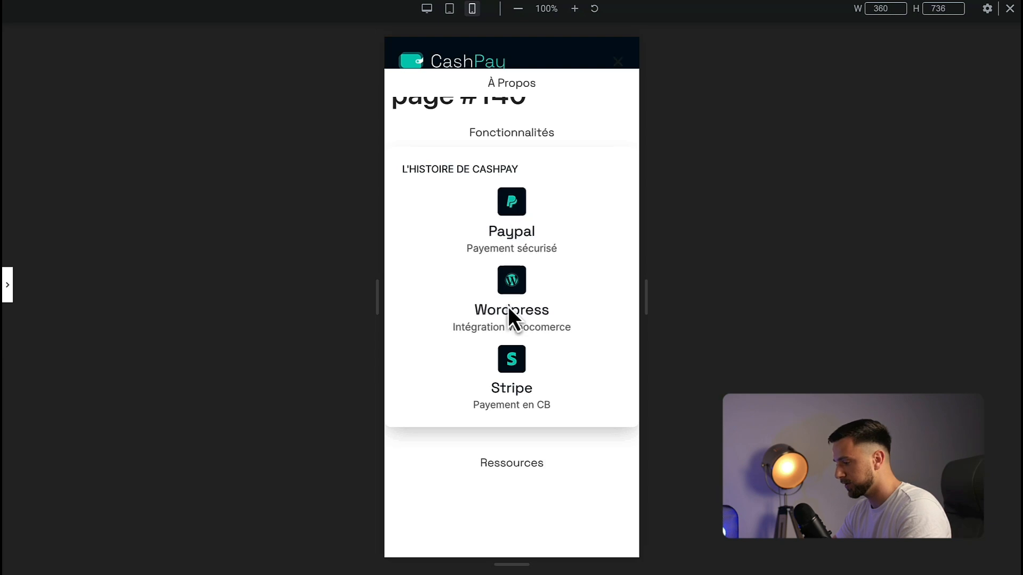
left_click(501, 467)
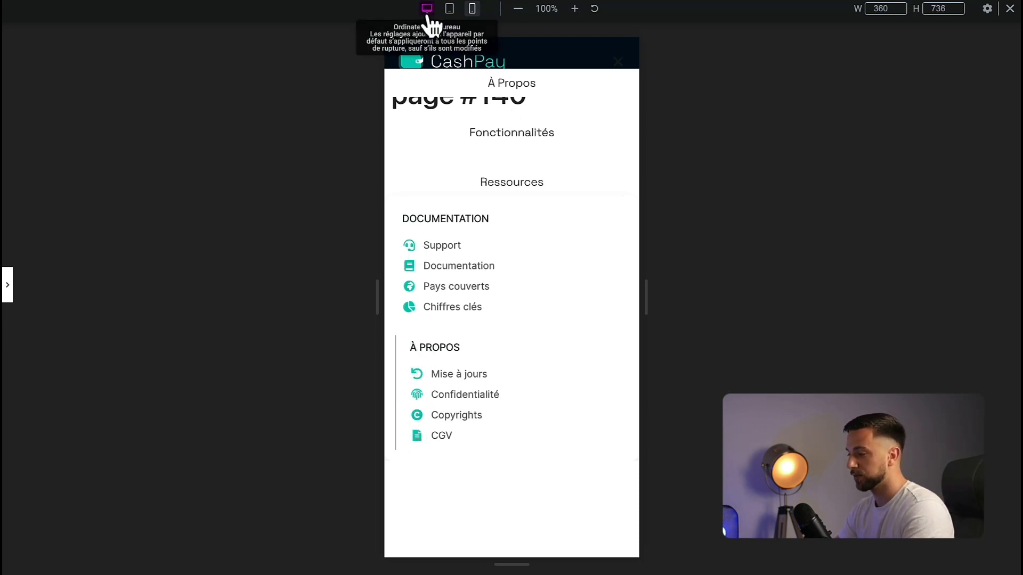
- Set the menu's mobile space between items to 0
left_click(8, 292)
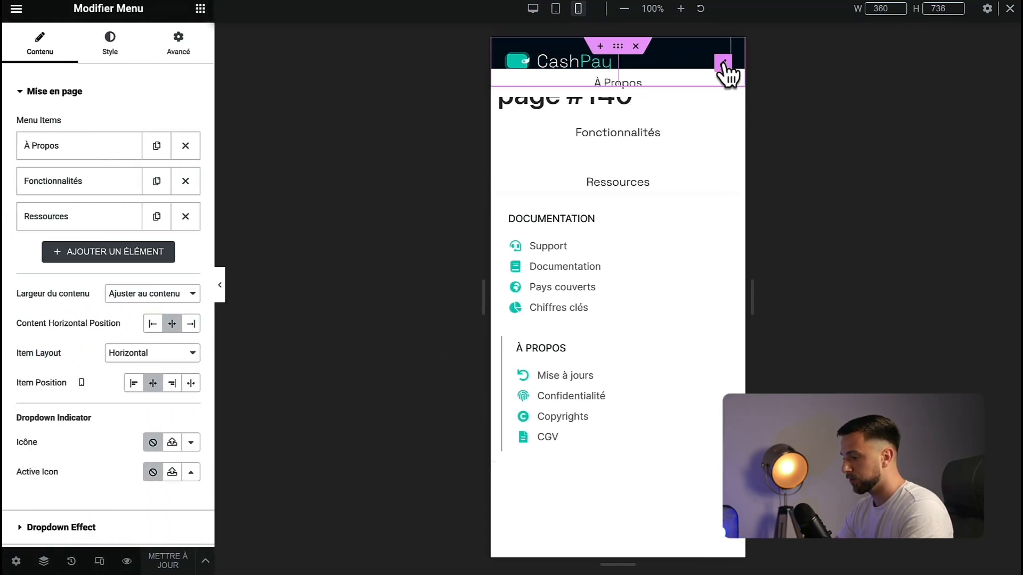
left_click(110, 42)
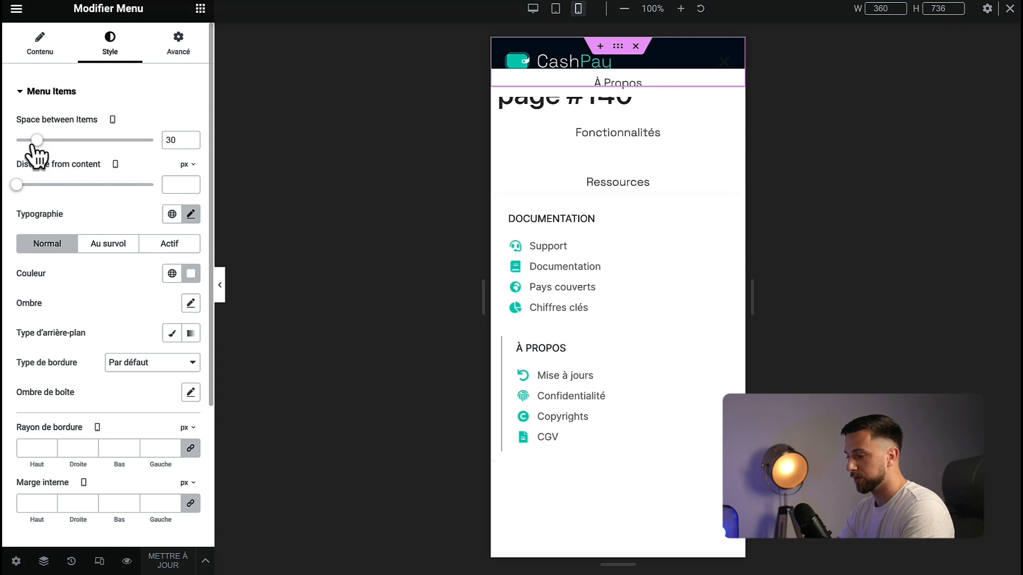
left_click_drag(33, 144, 11, 153)
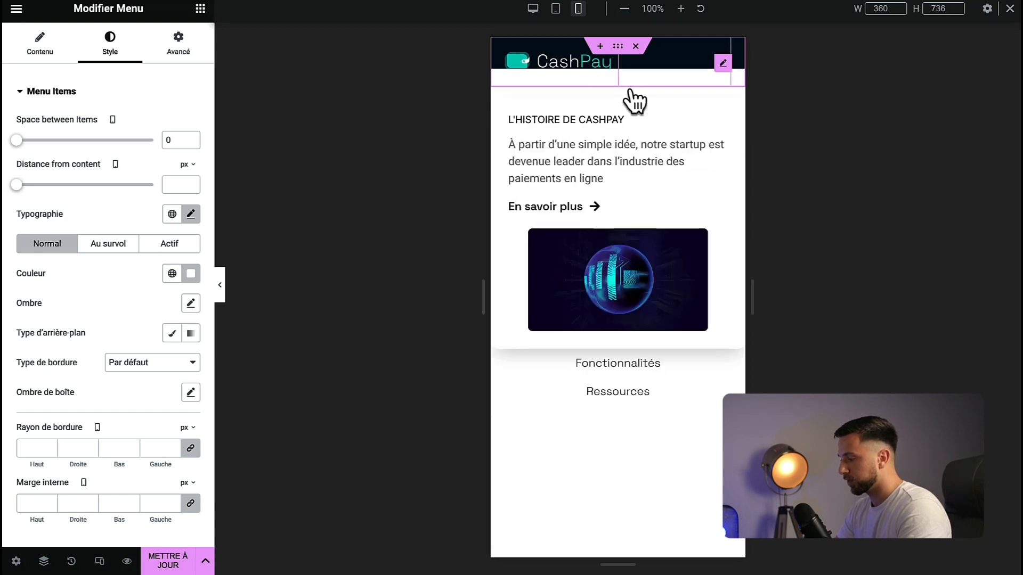
- Set the mobile width of the À Propos dropdown's image to 100 %
left_click(719, 239)
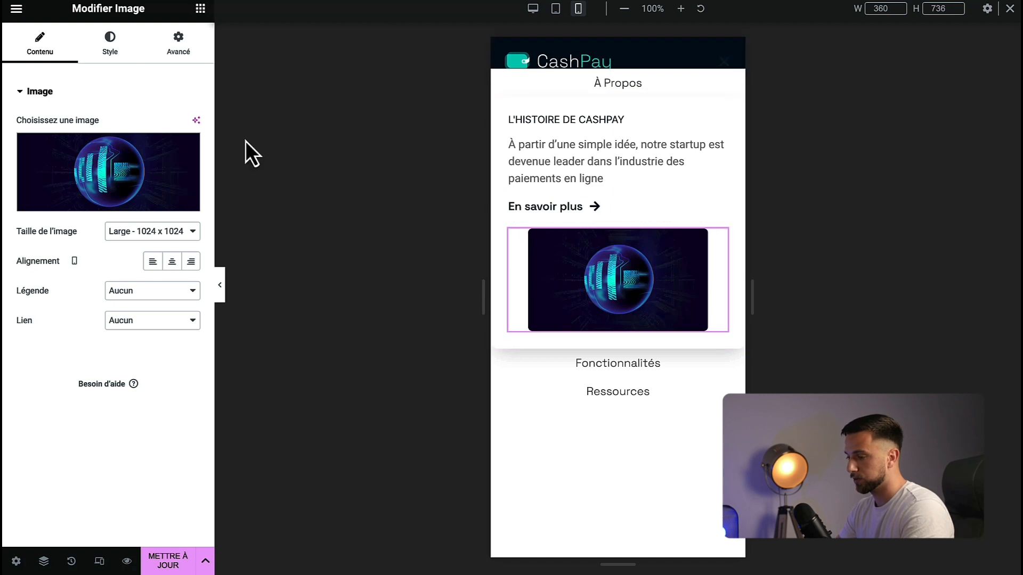
left_click(110, 41)
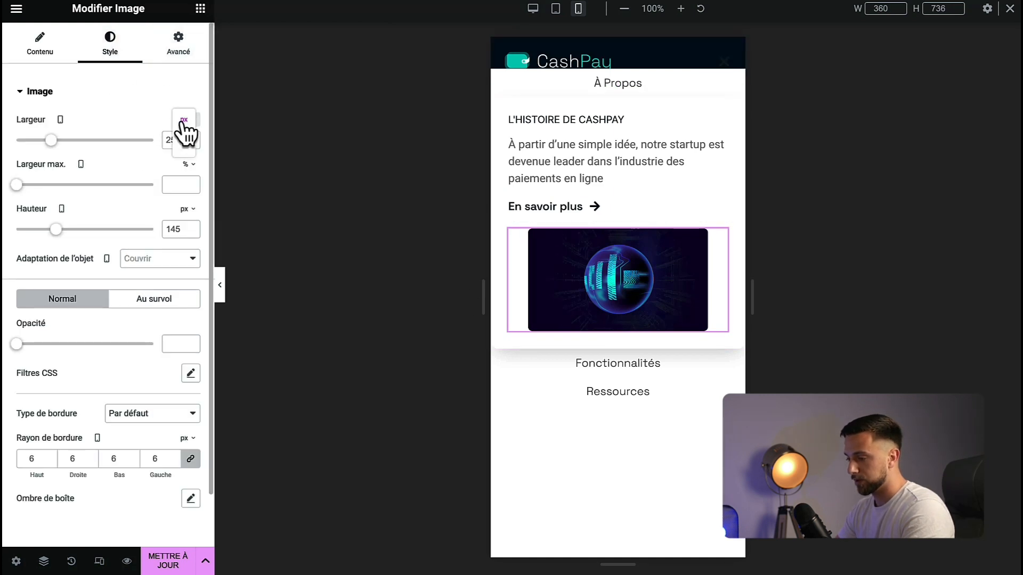
left_click(184, 140)
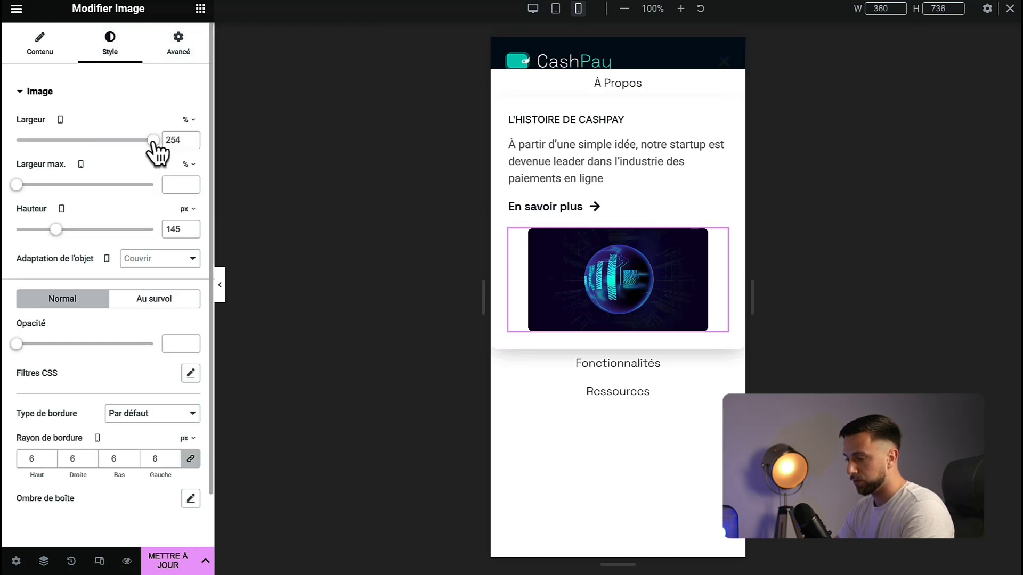
left_click_drag(153, 140, 178, 137)
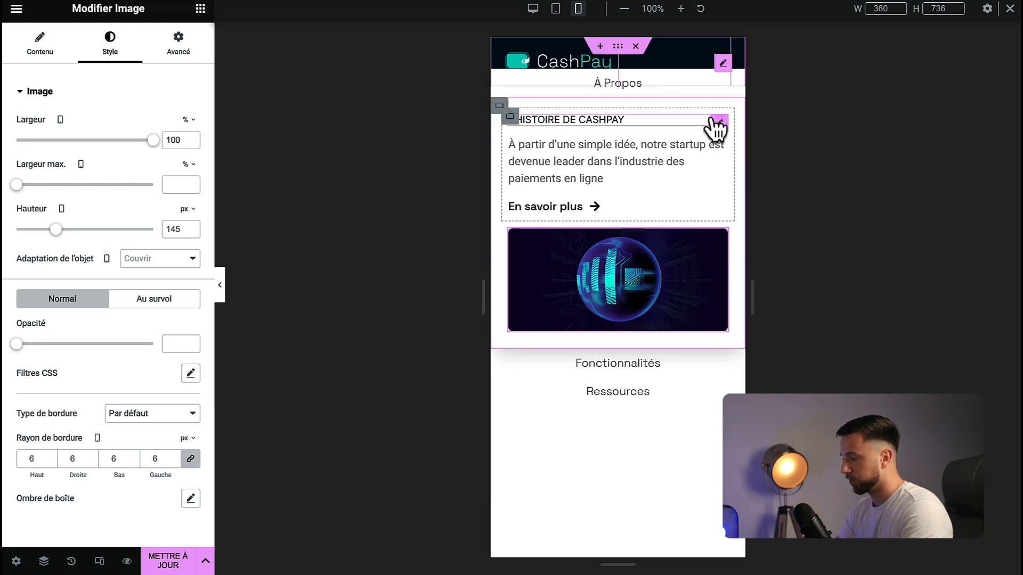
- Set the mobile icon position to left (Gauche) for the Paypal, Wordpress and Stripe icon boxes in the Fonctionnalités dropdown
left_click(610, 368)
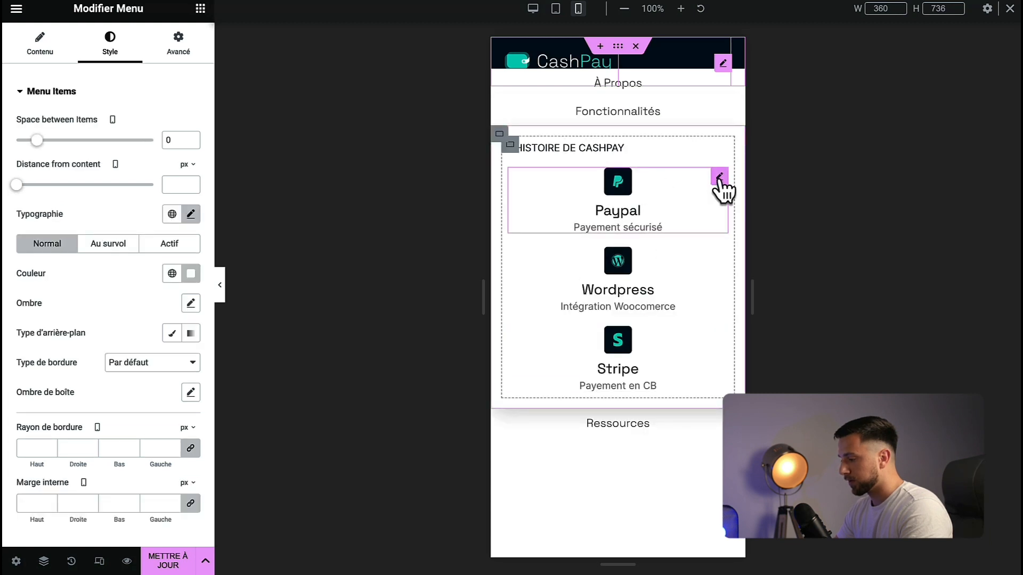
left_click(720, 178)
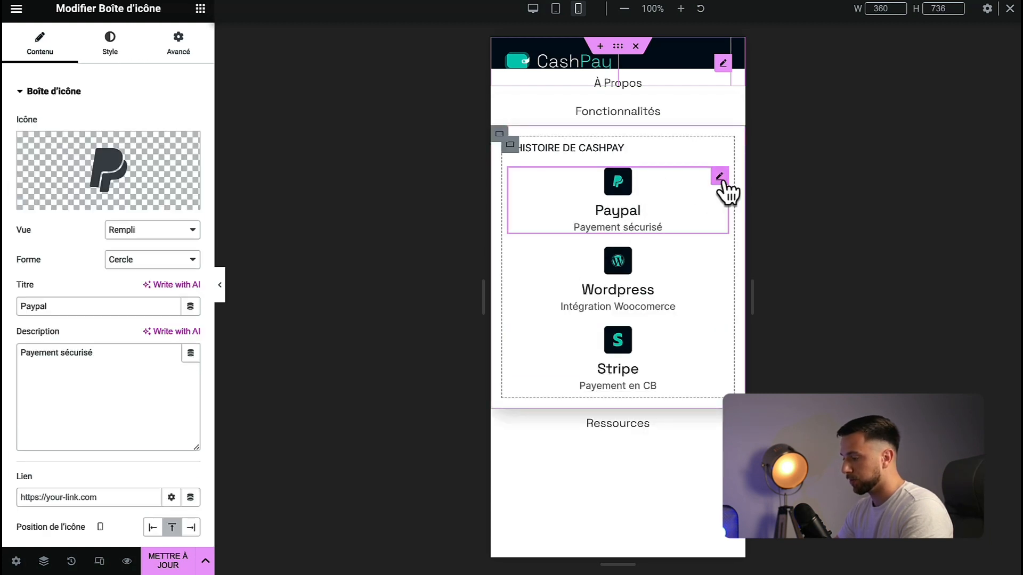
scroll(133, 459, "down", 3)
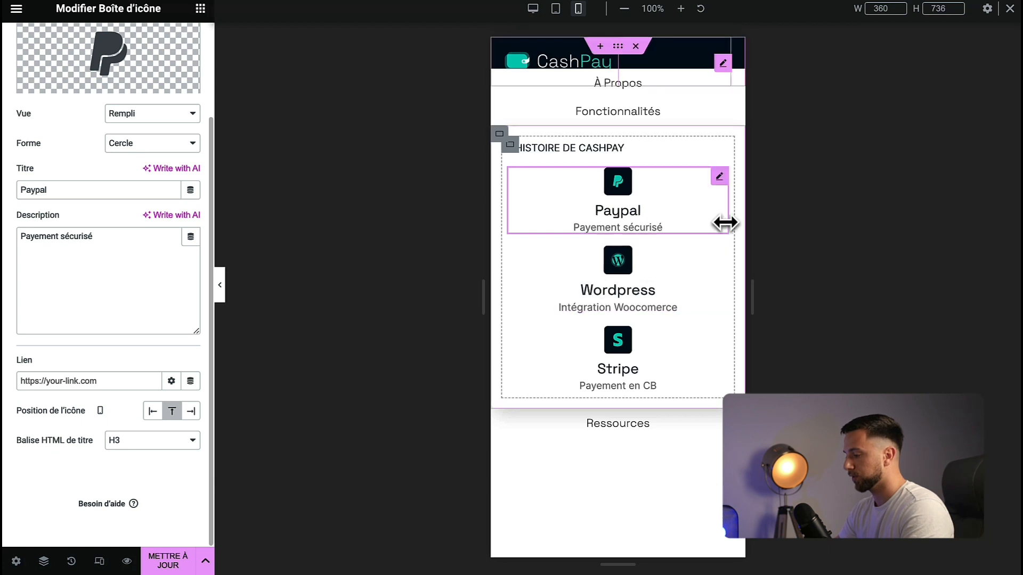
left_click(152, 412)
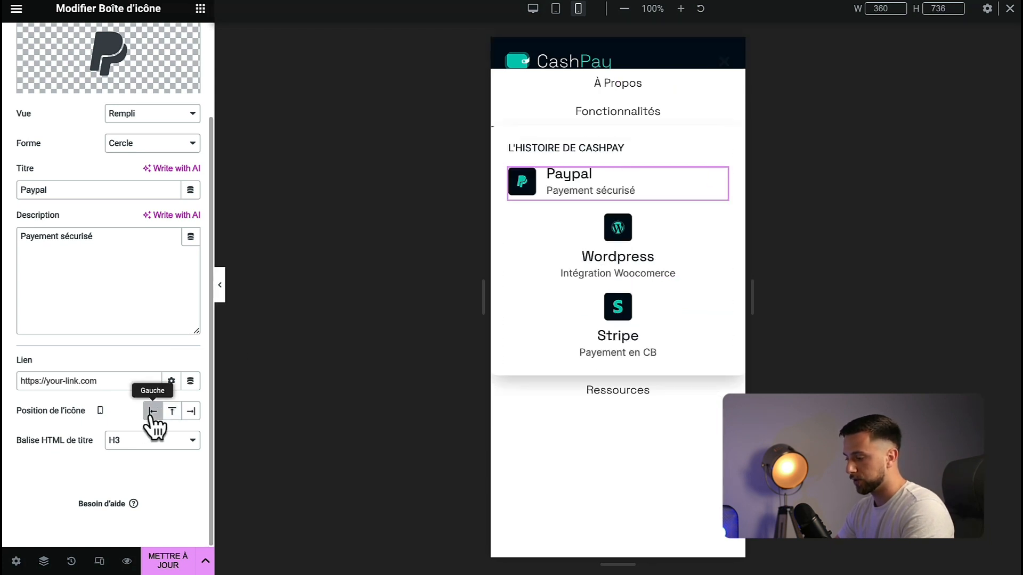
left_click(721, 223)
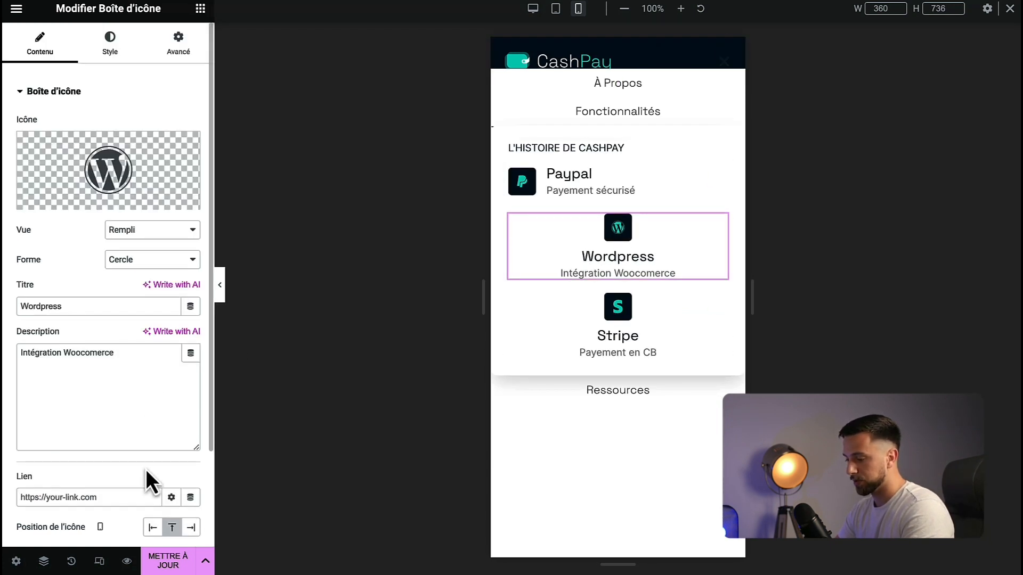
left_click(152, 527)
left_click(721, 271)
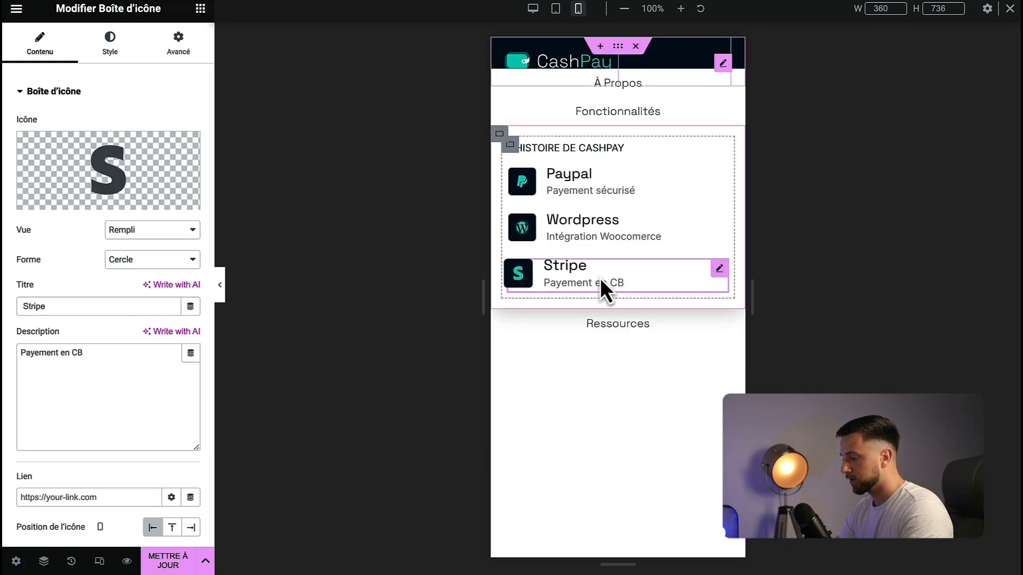
- Set the mobile left border width of the À Propos column container in the Ressources dropdown to 0
left_click(616, 338)
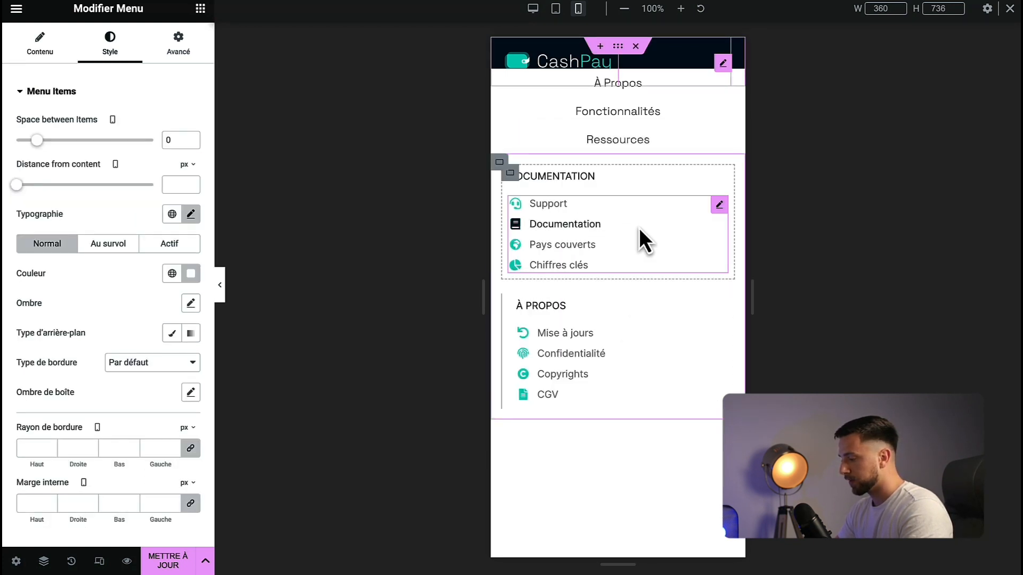
left_click(511, 302)
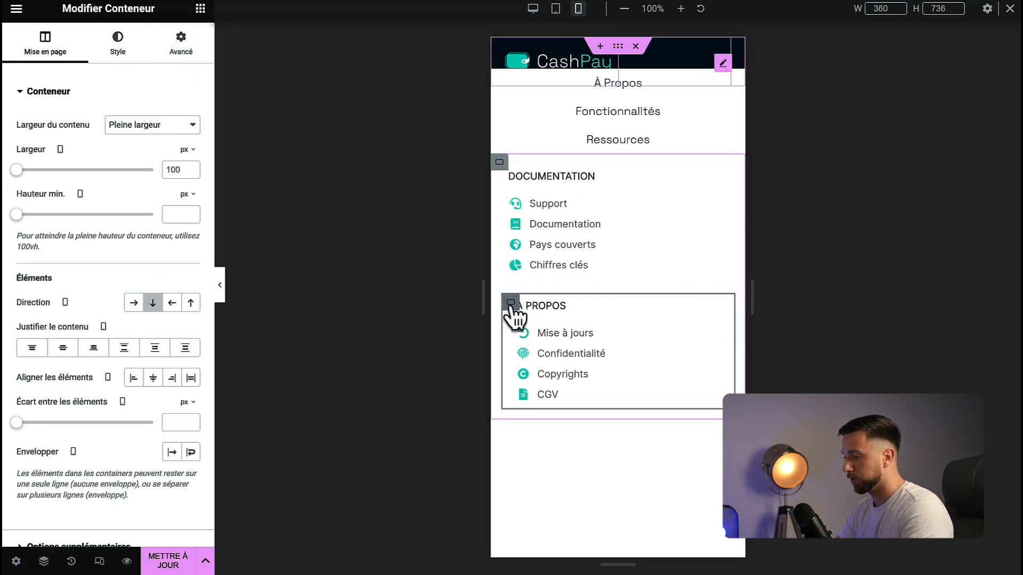
left_click(107, 58)
left_click(120, 242)
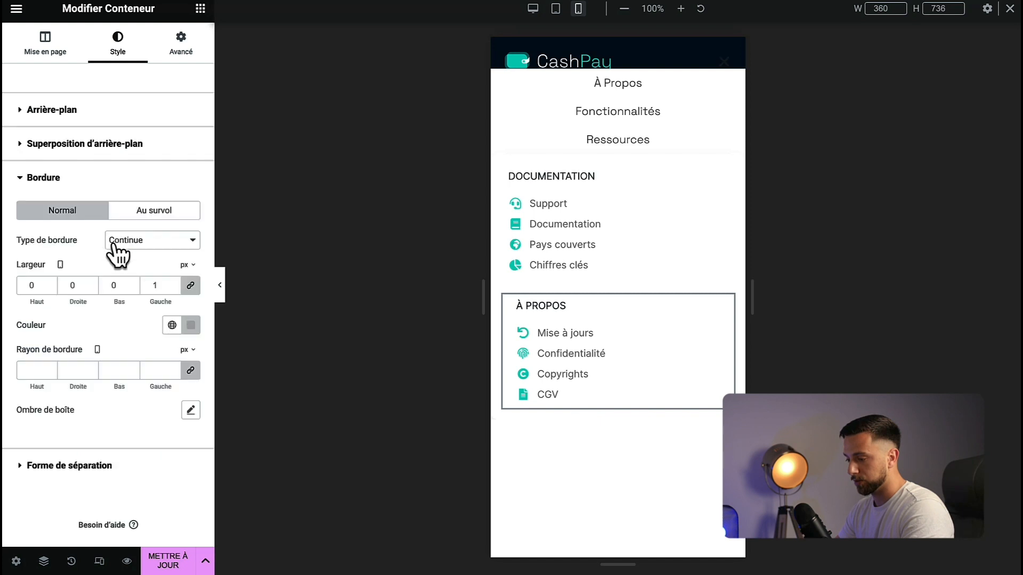
key("BackSpace")
type("0")
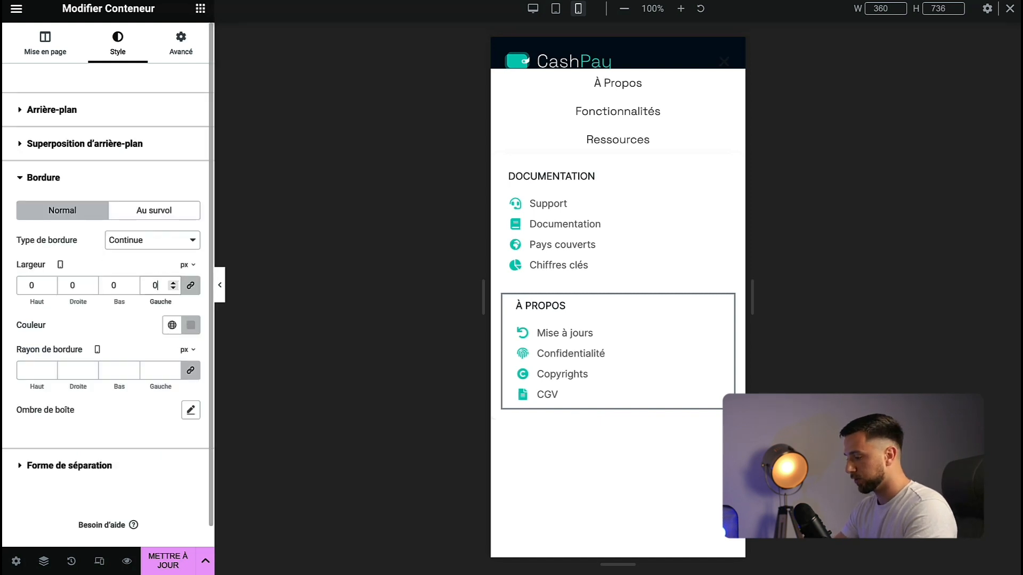
- Set the À Propos column container's mobile left inner padding to 10 px
left_click(181, 48)
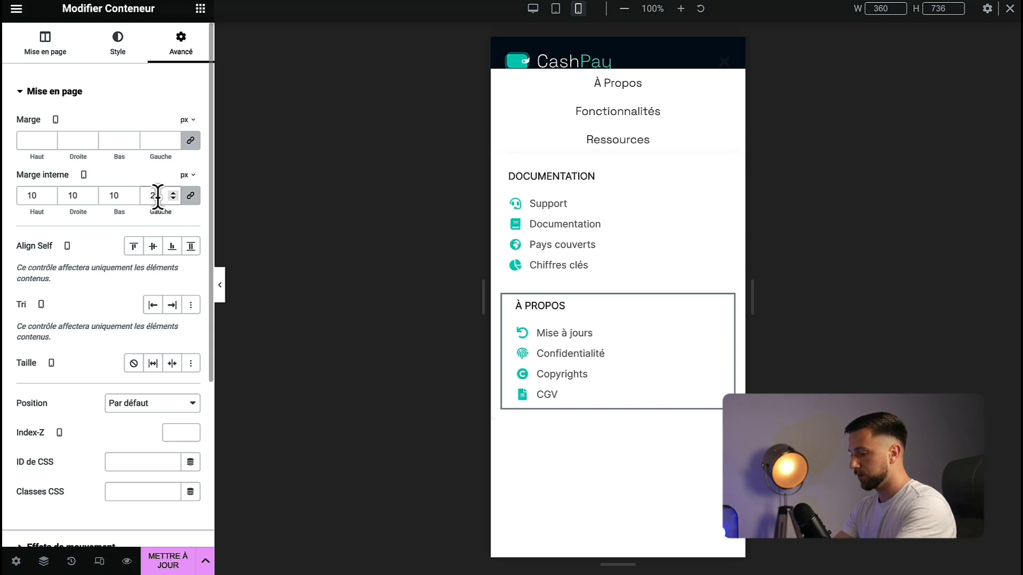
key("BackSpace")
key("BackSpace")
type("10")
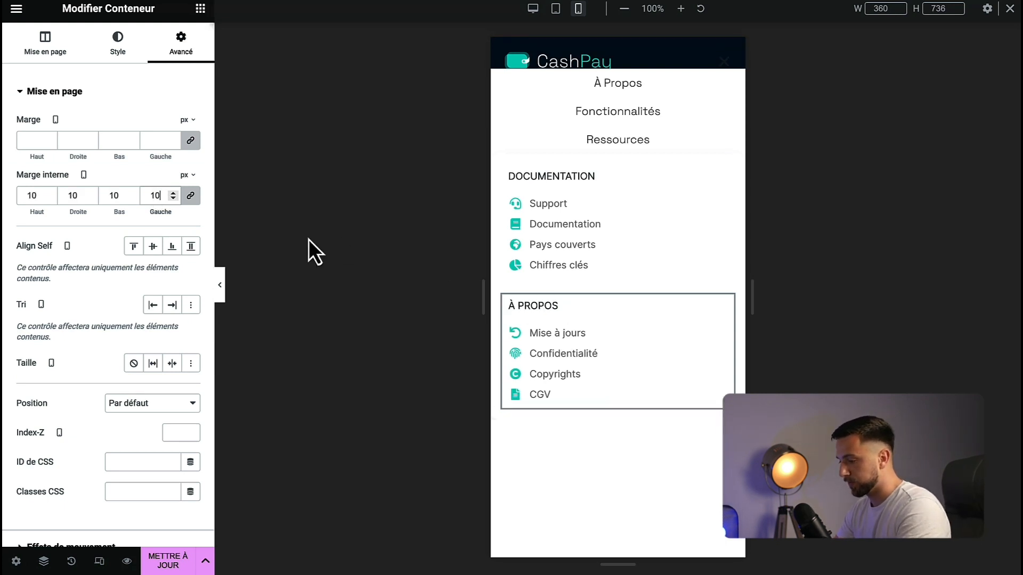
- Check the À Propos and Fonctionnalités dropdowns in the mobile preview with the editing panel hidden
left_click(220, 285)
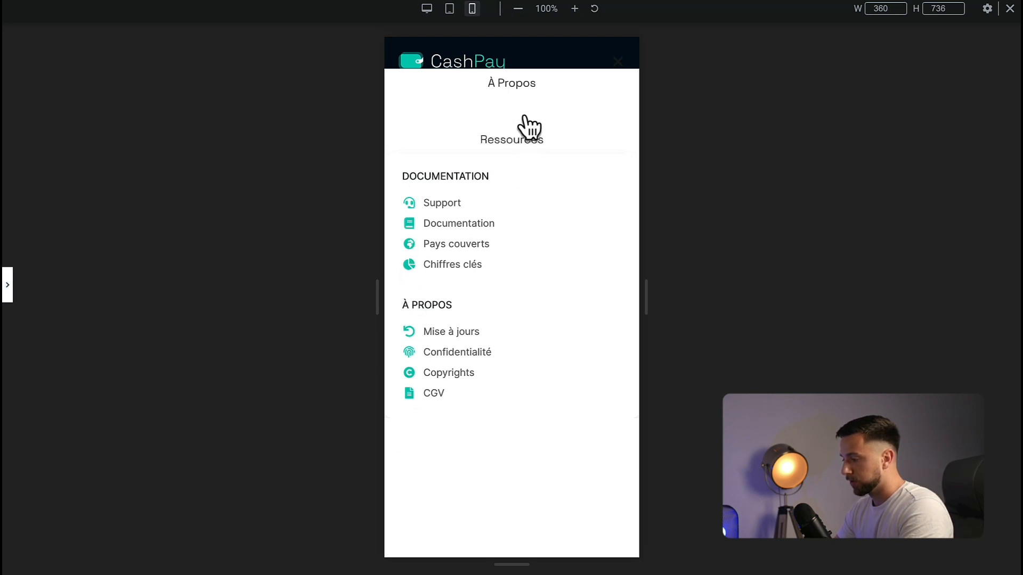
mouse_move(524, 102)
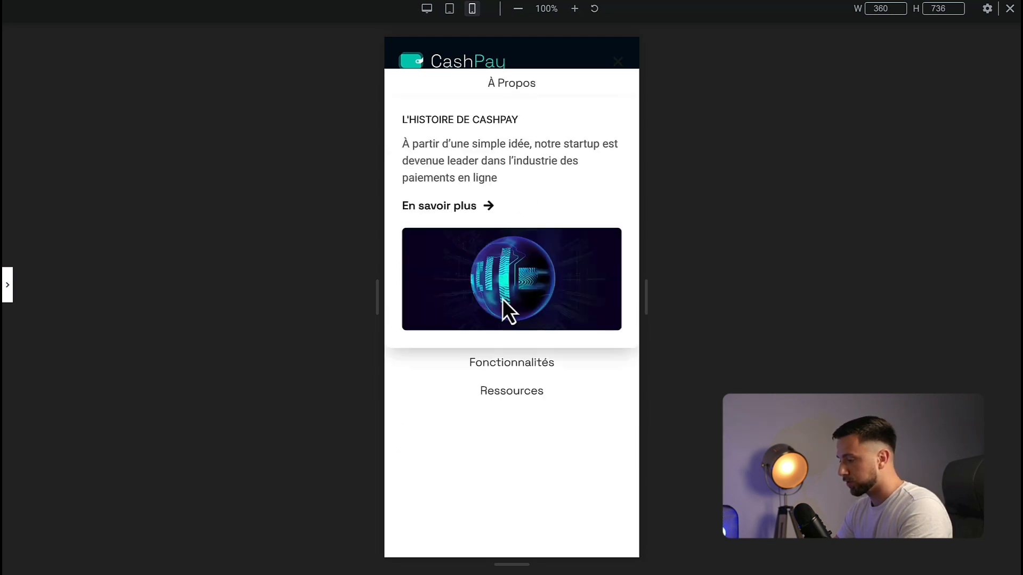
mouse_move(500, 359)
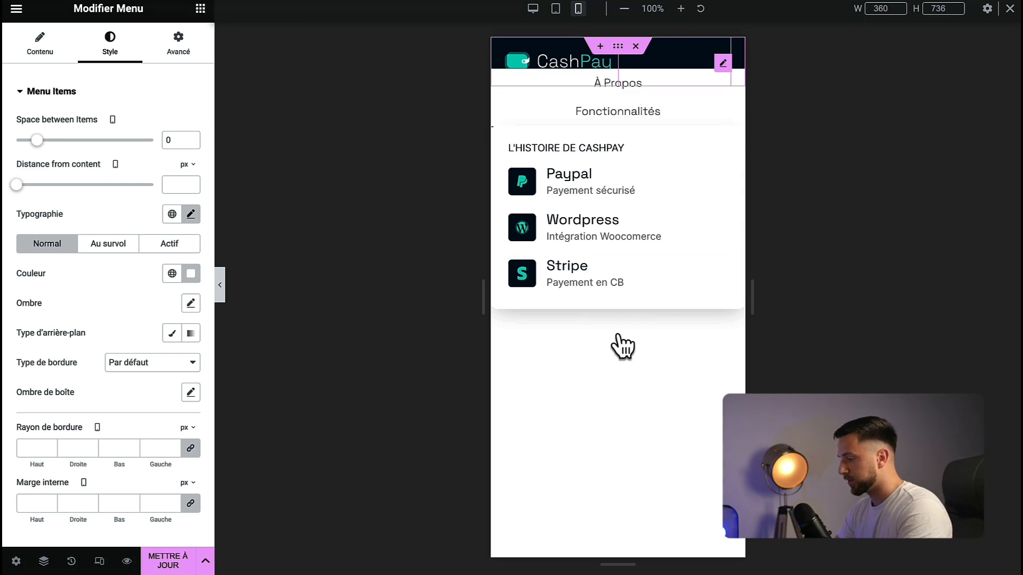
- Set the hover (Au survol) text color of the menu items to semi-transparent gray #868686B3
left_click(621, 84)
scroll(78, 223, "up", 1)
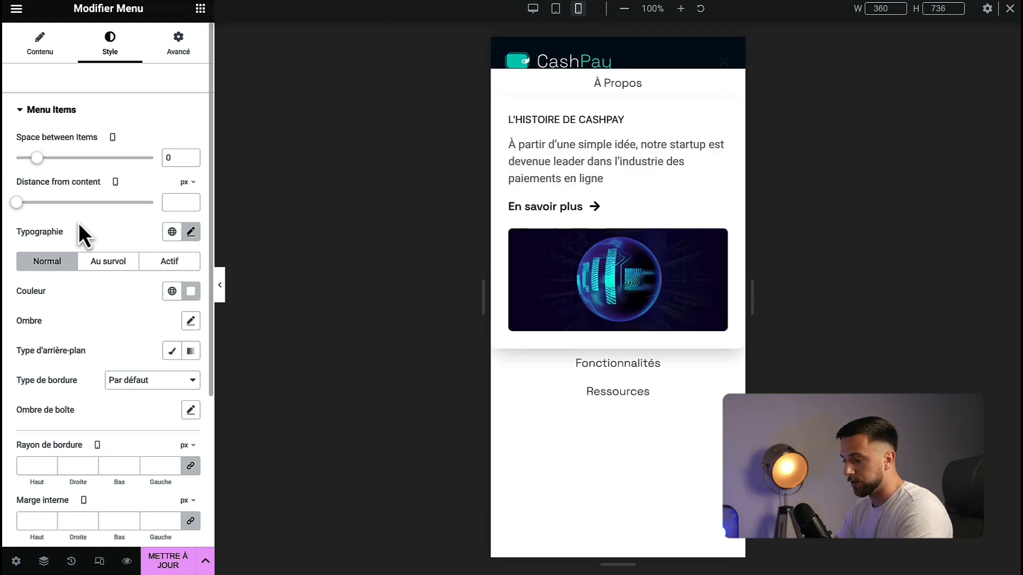
left_click(114, 262)
left_click(191, 292)
left_click(109, 403)
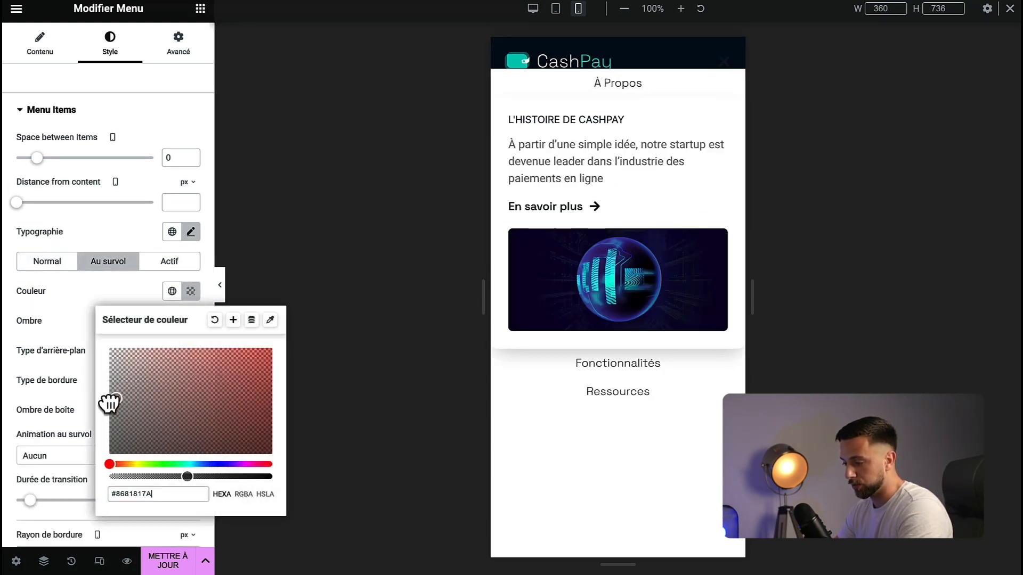
left_click_drag(109, 403, 98, 403)
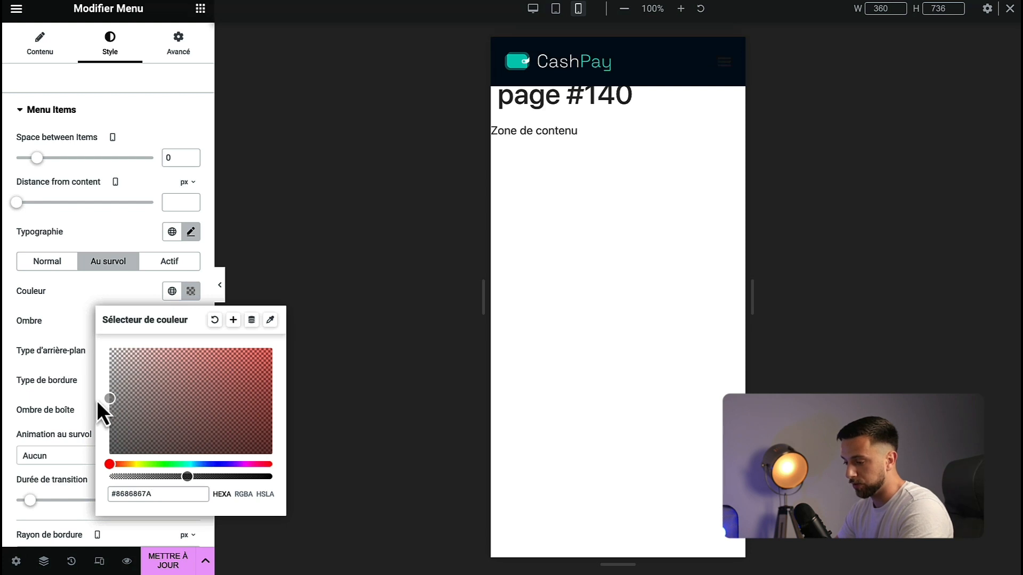
left_click_drag(187, 477, 233, 477)
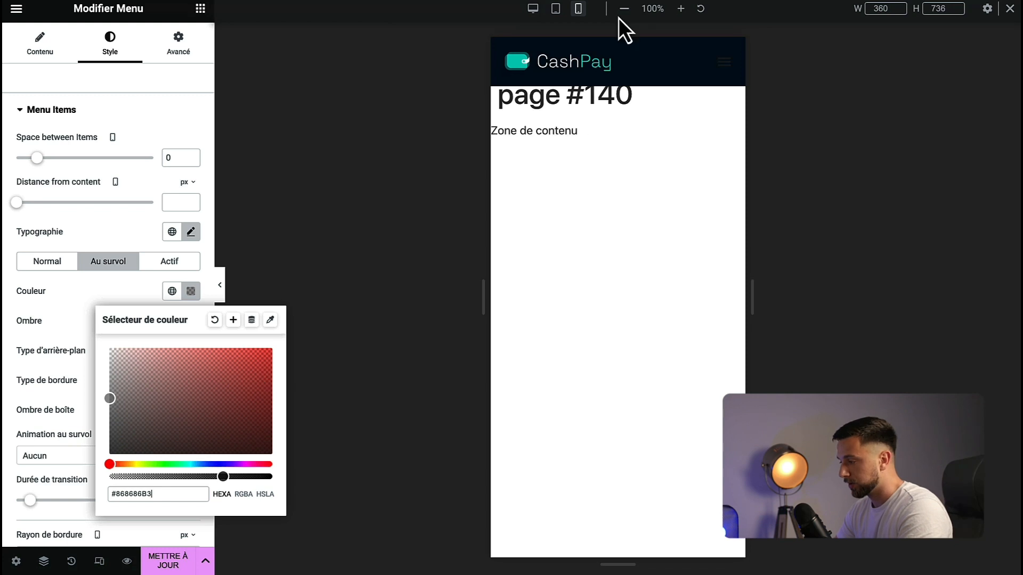
- Reopen the mobile menu in the preview and check the hover color and dropdowns of À Propos and Fonctionnalités
left_click(220, 291)
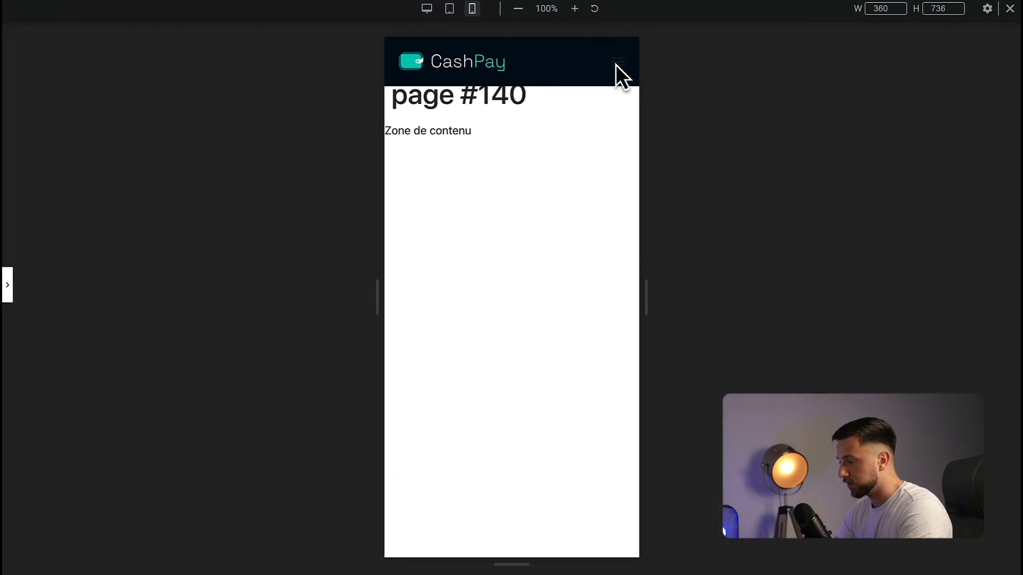
left_click(616, 63)
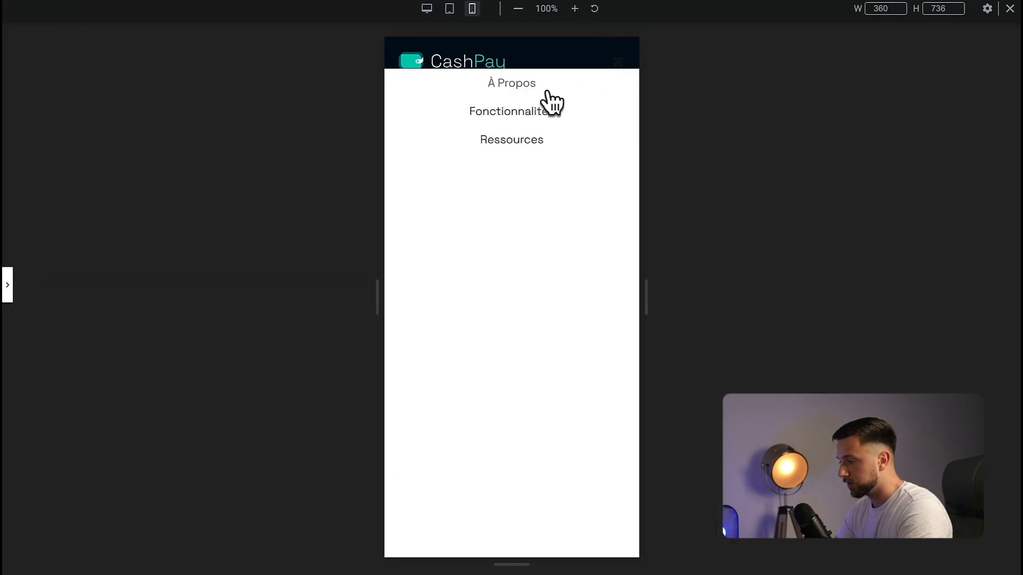
left_click(520, 110)
left_click(521, 85)
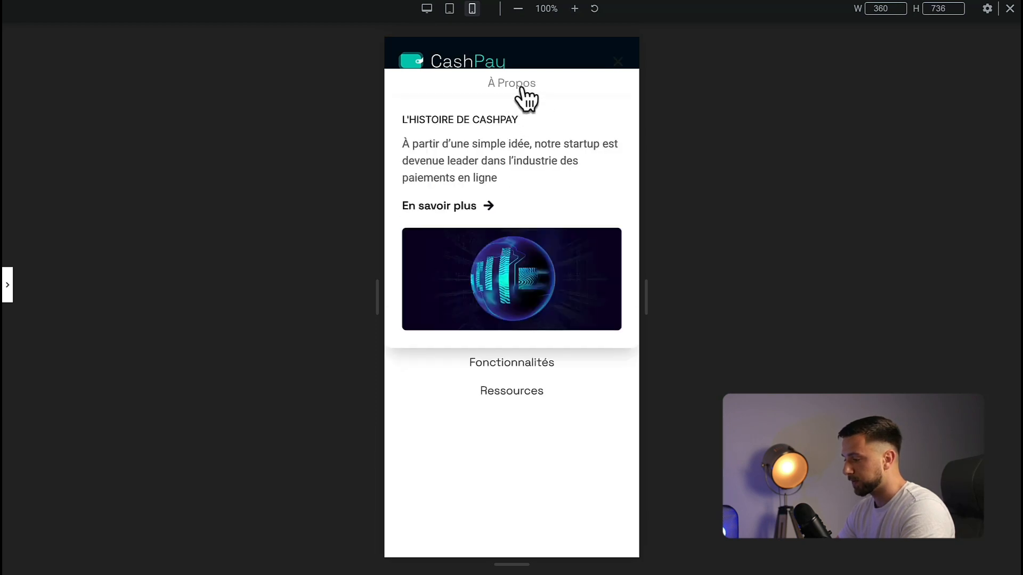
left_click(515, 364)
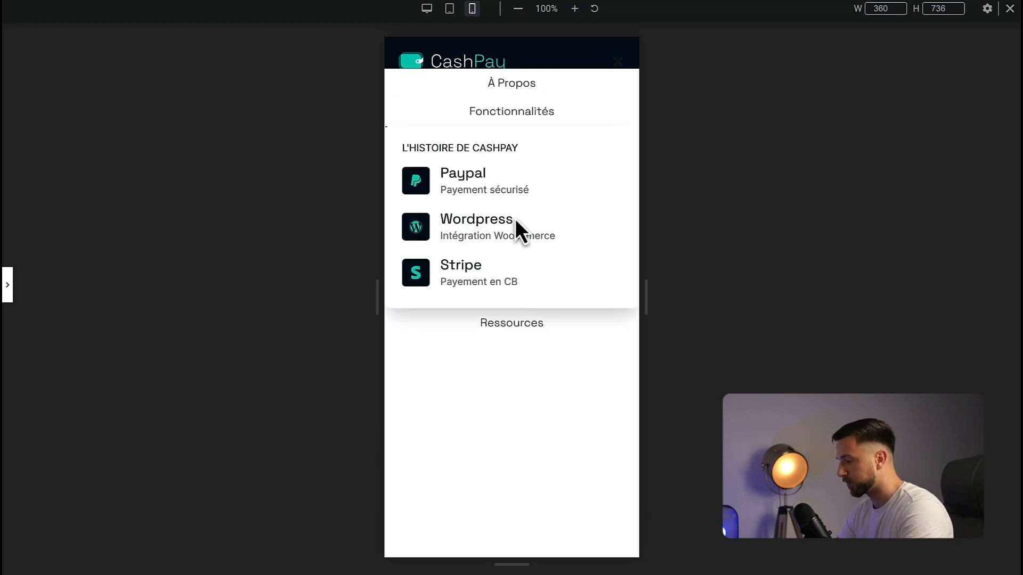
- Save the menu changes, then check them on the reloaded CashPay page and in the mobile preview's Ressources dropdown
left_click(7, 290)
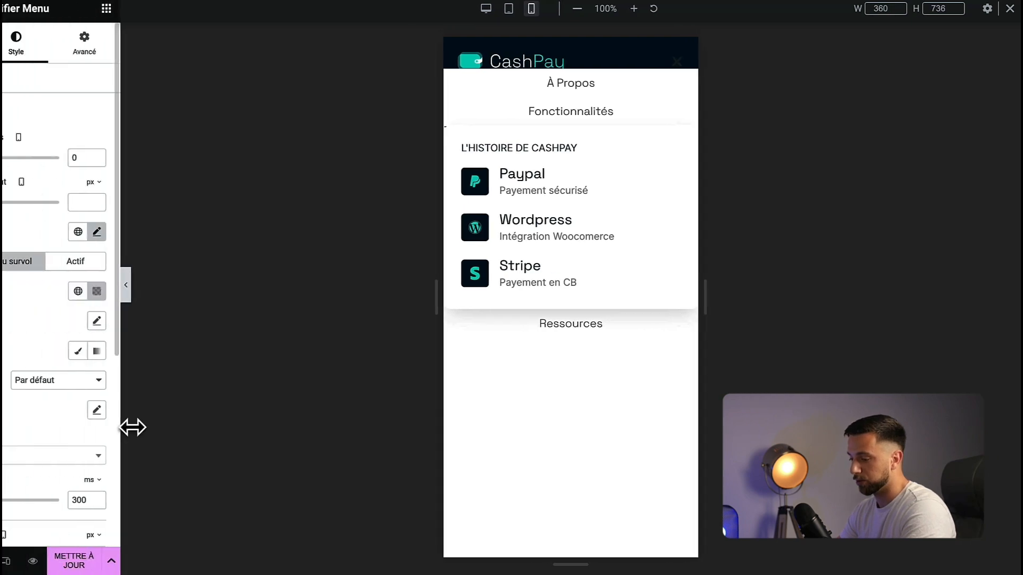
left_click(171, 561)
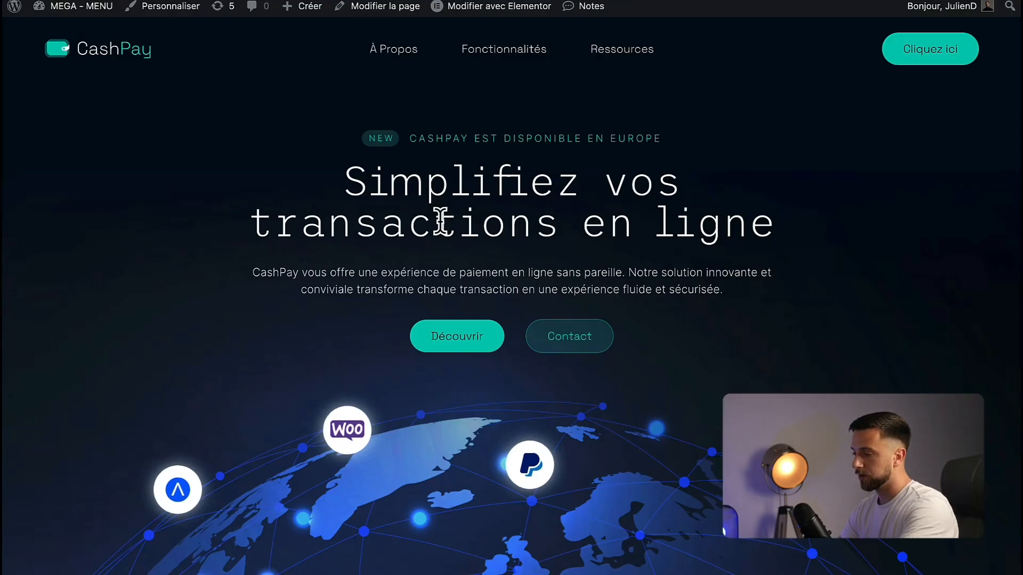
key("super+r")
mouse_move(631, 49)
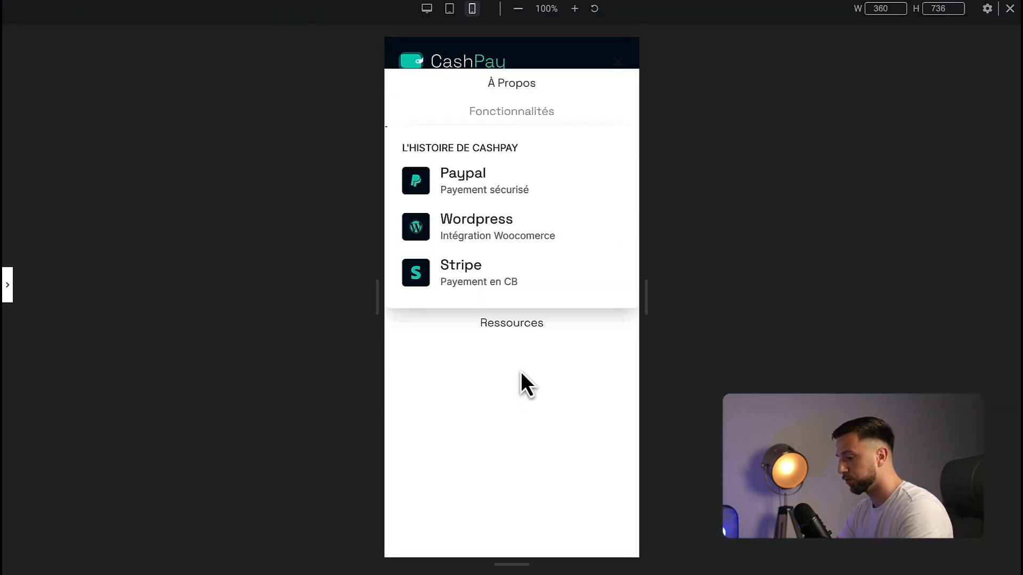
left_click(503, 324)
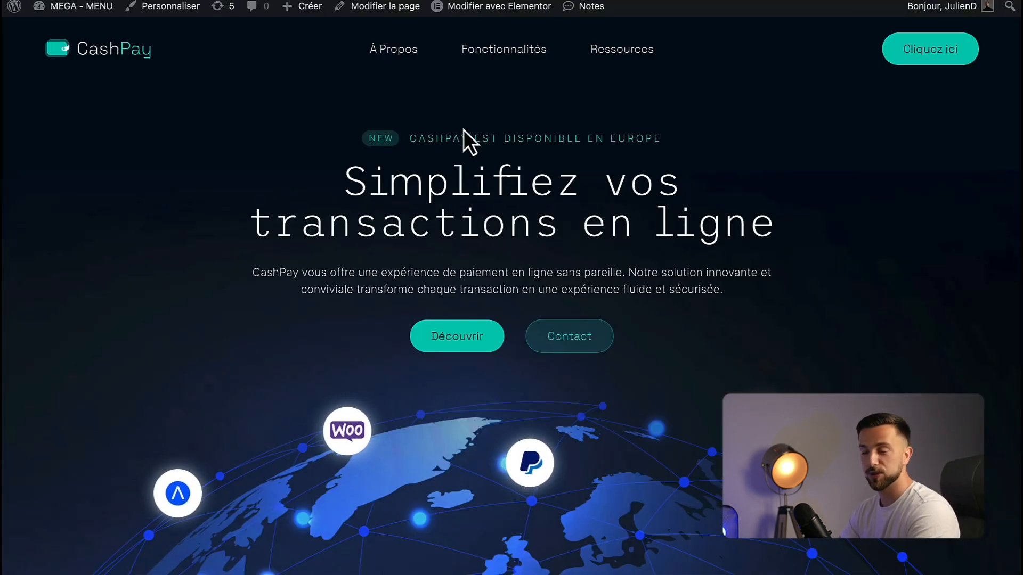
scroll(464, 130, "down", 1)
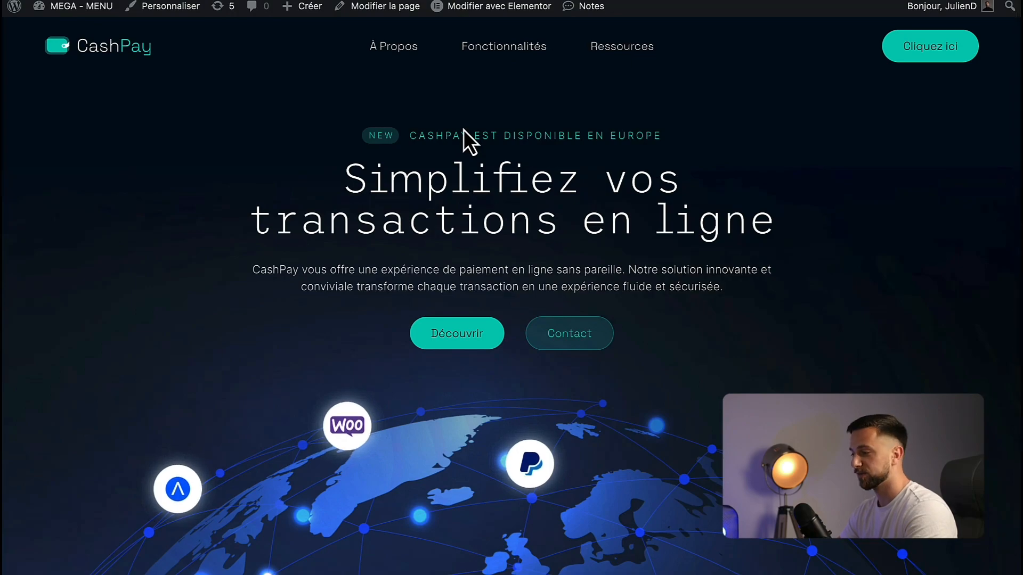